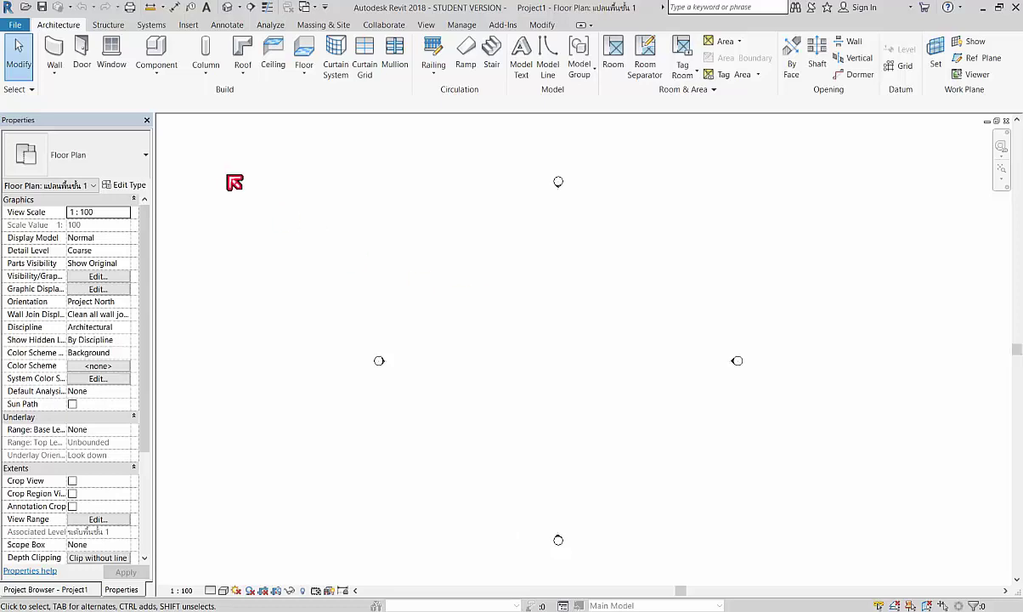
- Start a new wall and show the list of available wall types
left_click(59, 53)
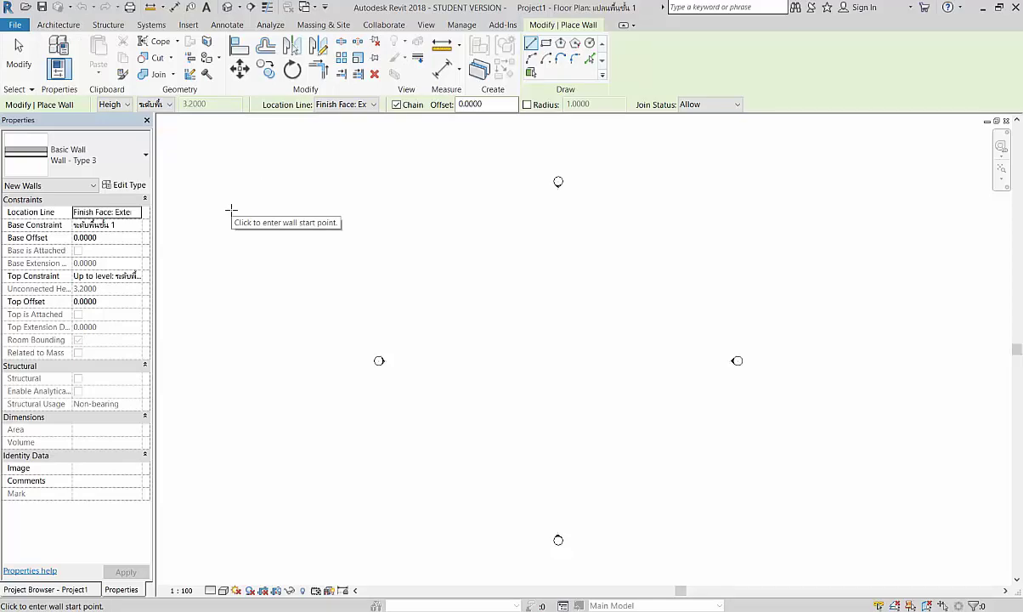
left_click(138, 161)
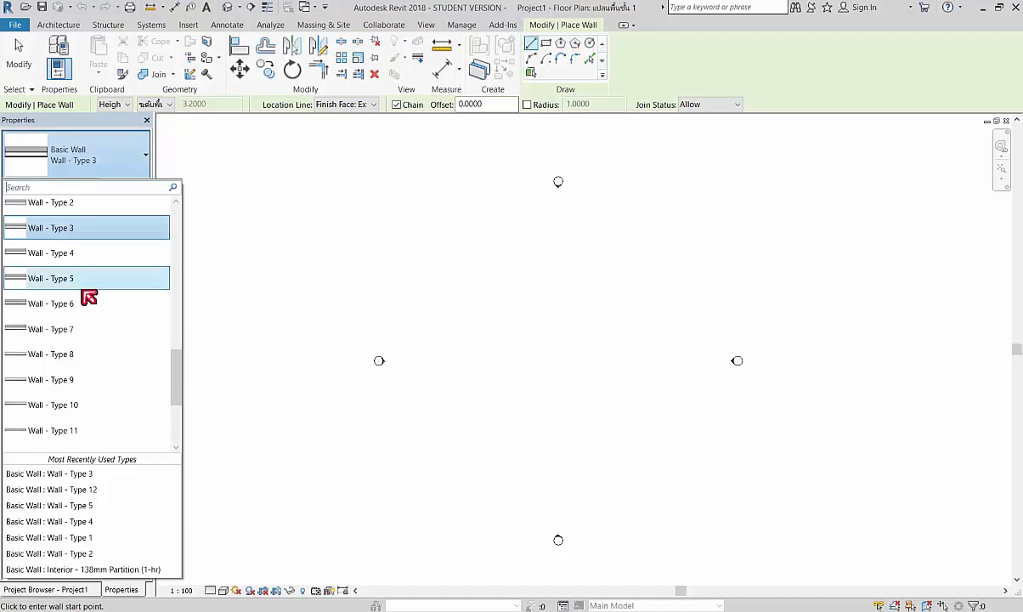
- Choose Basic Wall CW 102-85-215p as the wall type
scroll(88, 298, "up", 1)
scroll(91, 298, "up", 2)
scroll(95, 300, "up", 1)
scroll(99, 301, "up", 2)
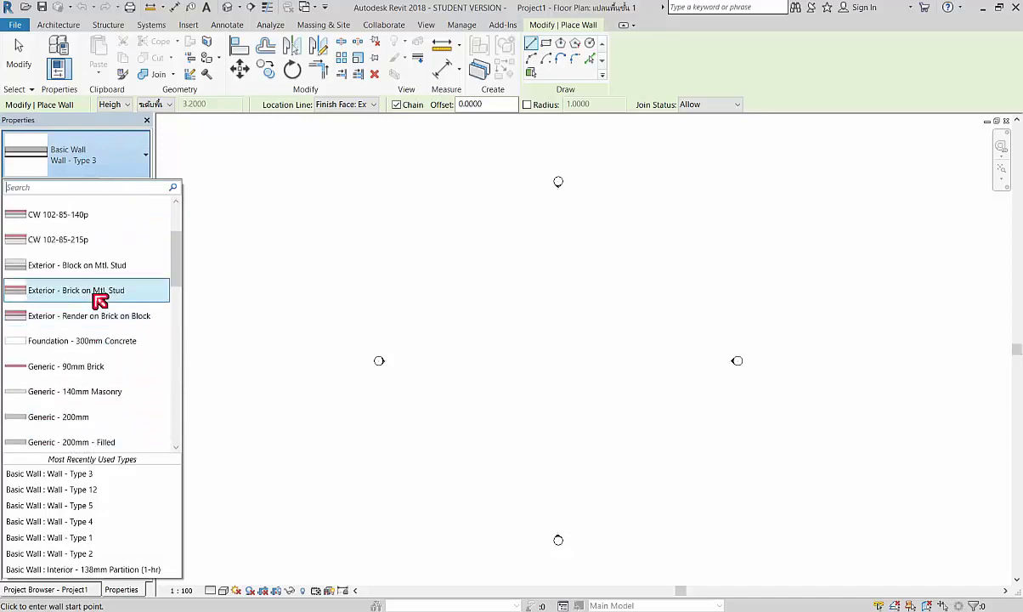
scroll(99, 297, "up", 3)
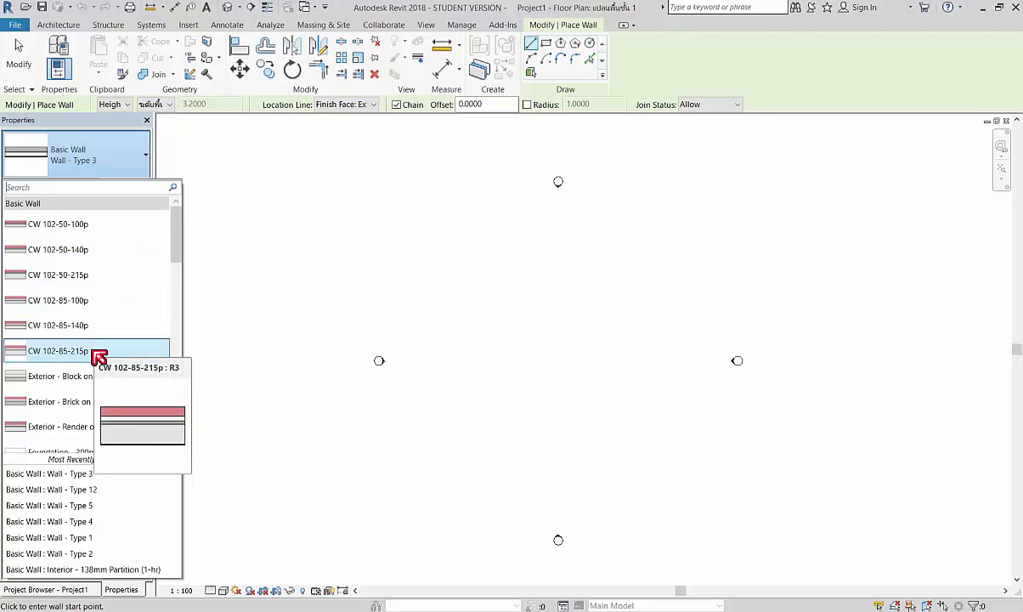
mouse_move(58, 350)
left_click(96, 351)
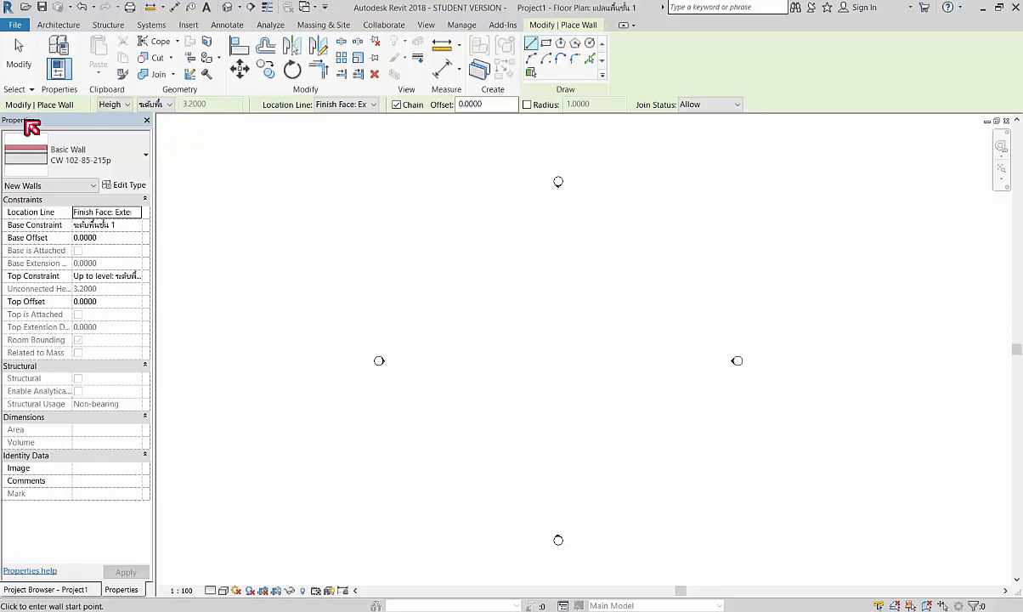
- End wall placement and make Floor Plan 1 active from the Project Browser
left_click(46, 588)
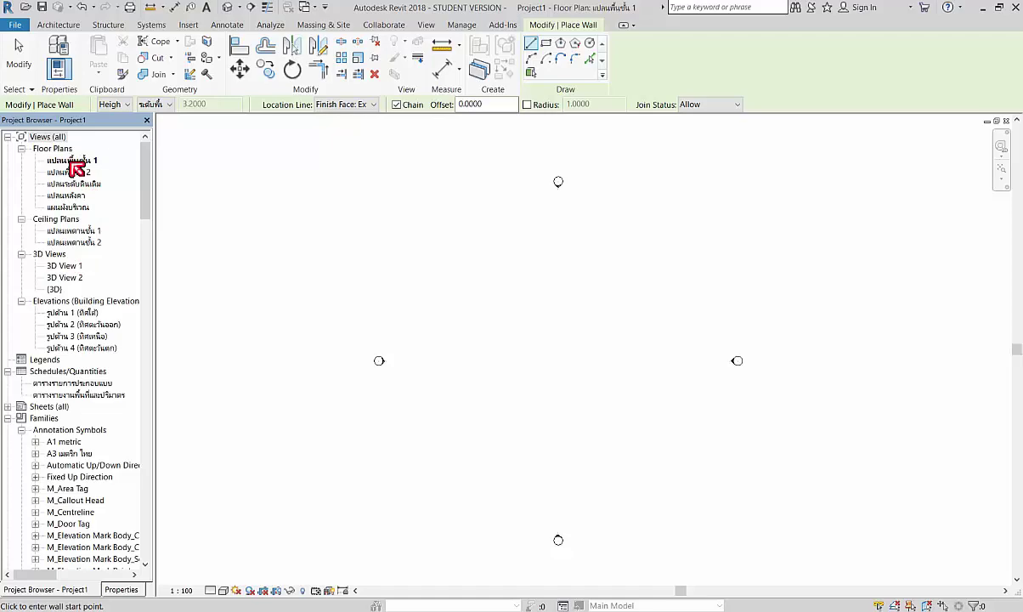
key("Escape")
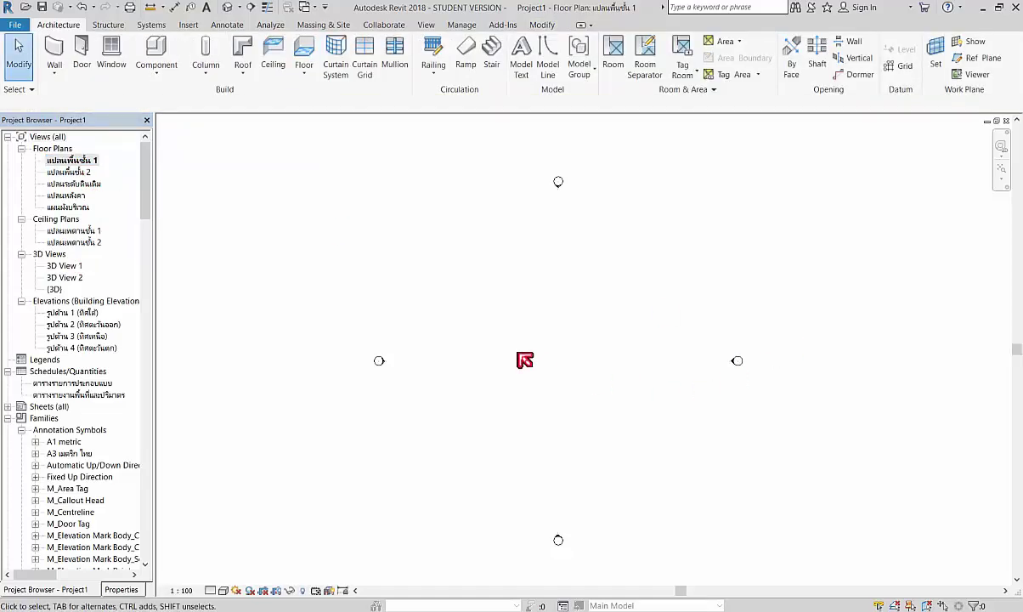
left_click(119, 588)
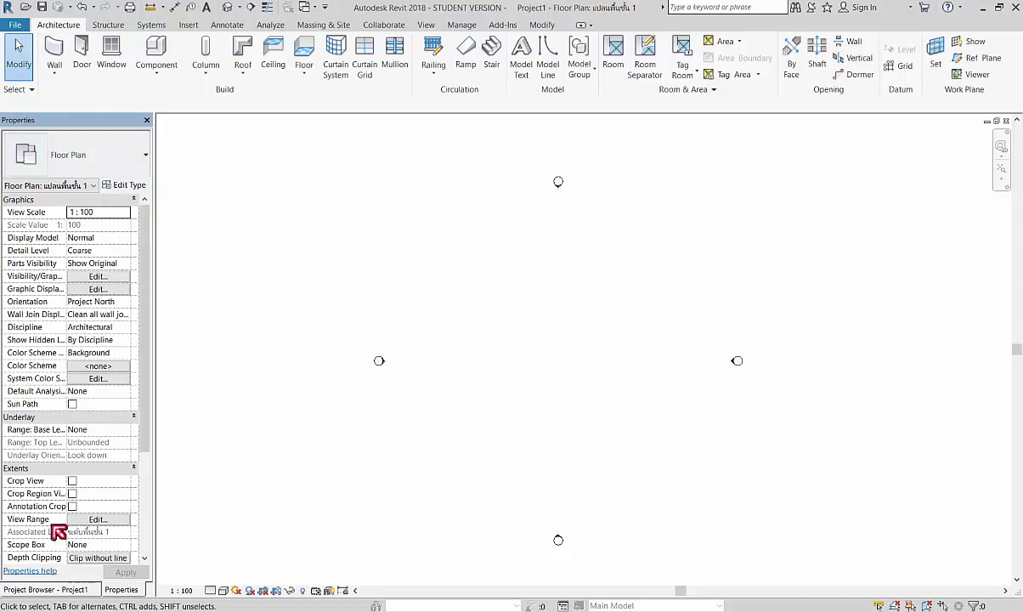
left_click(47, 589)
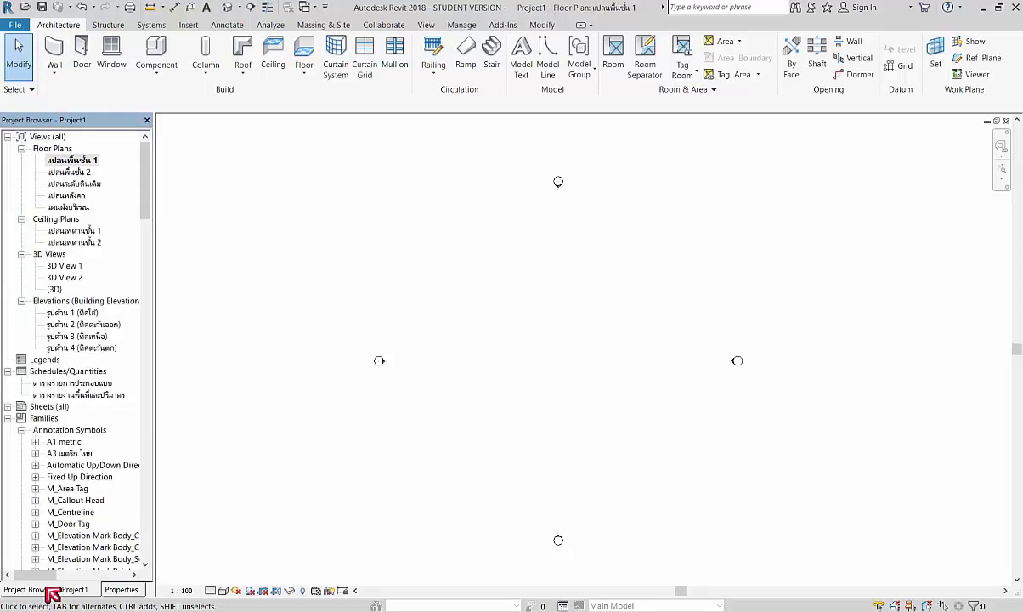
double_click(76, 161)
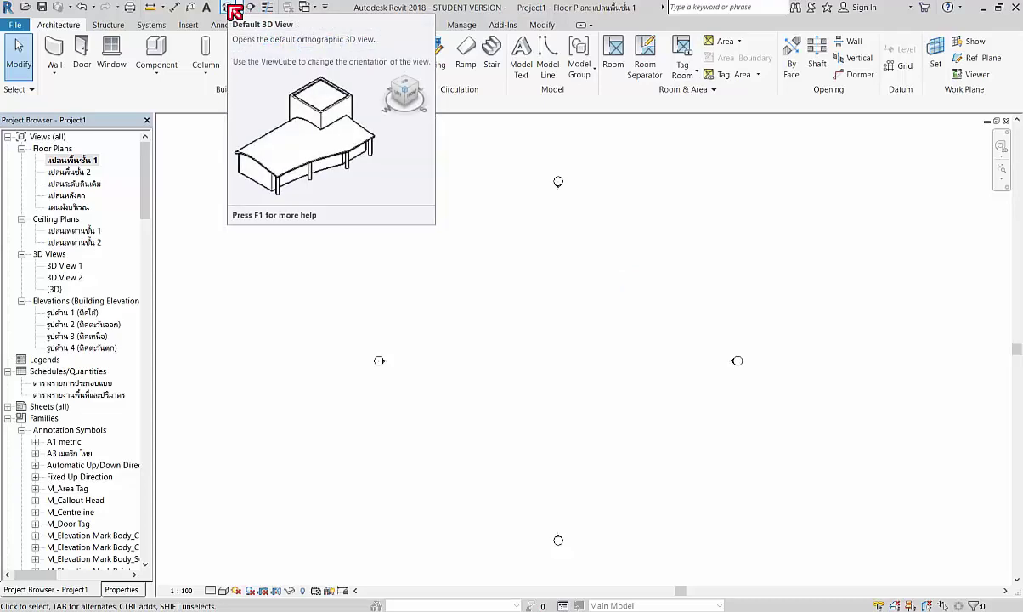
- Check the empty default 3D view, then switch back to Floor Plan 1
left_click(234, 11)
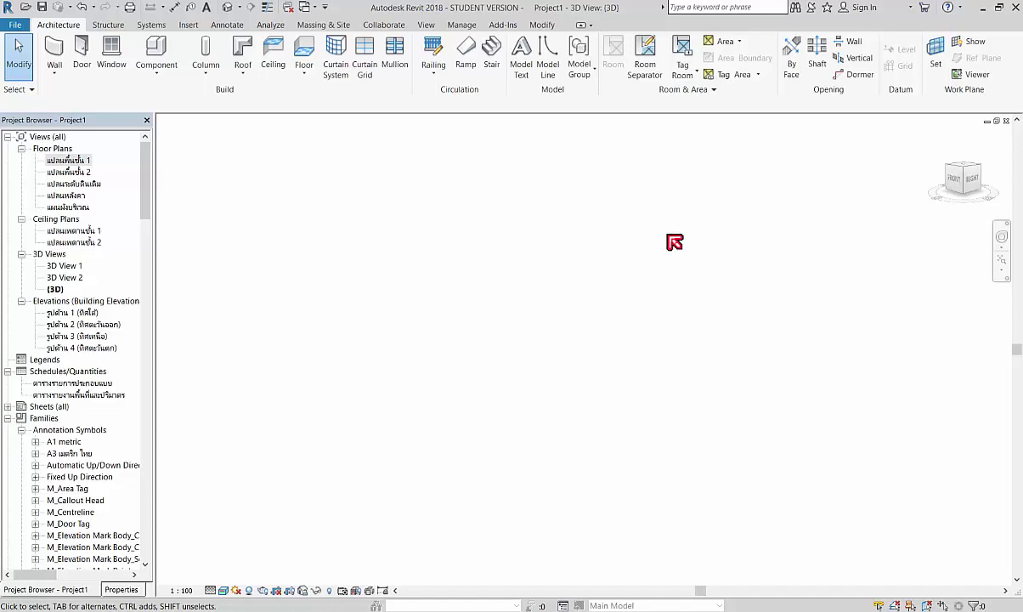
left_click(313, 7)
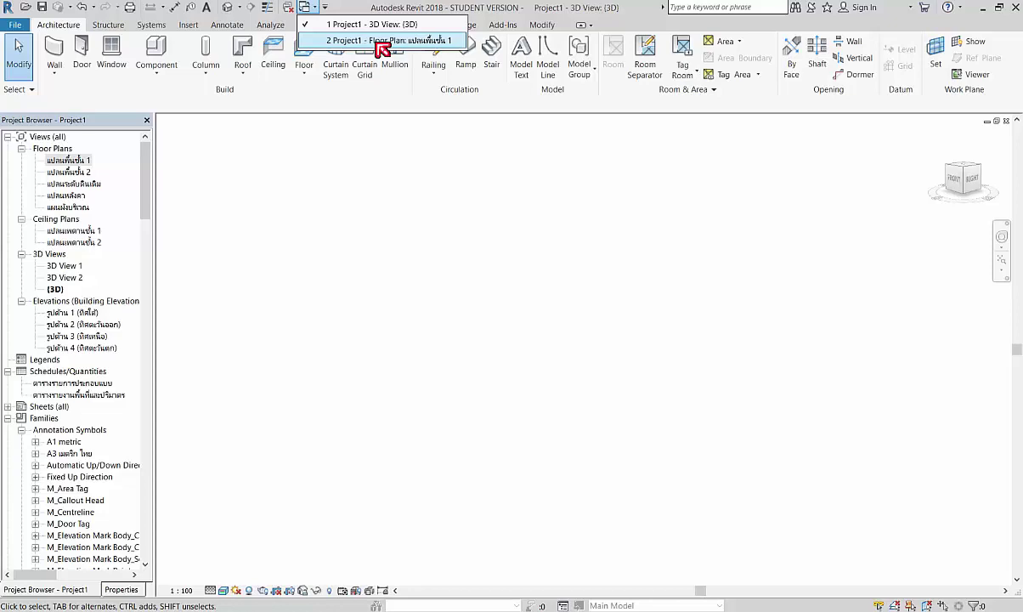
left_click(382, 42)
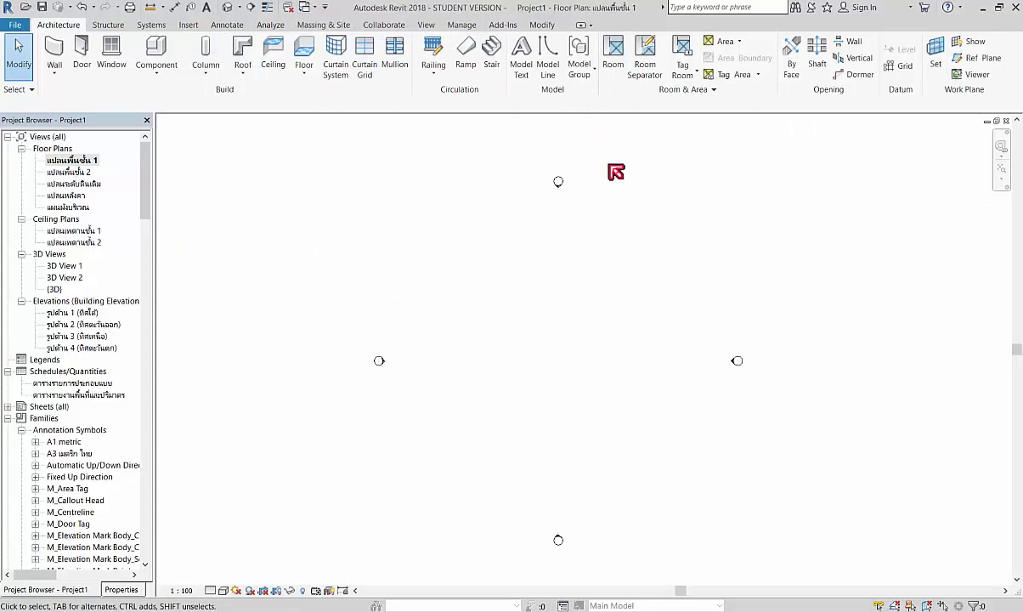
- Tile the level 1 floor plan and 3D view windows side by side
left_click(430, 26)
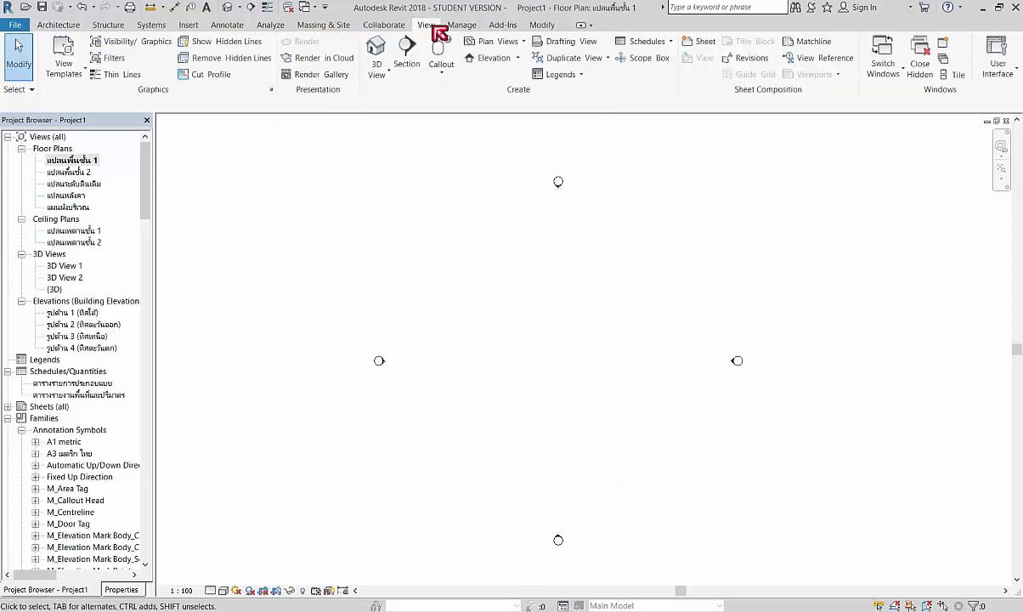
left_click(953, 75)
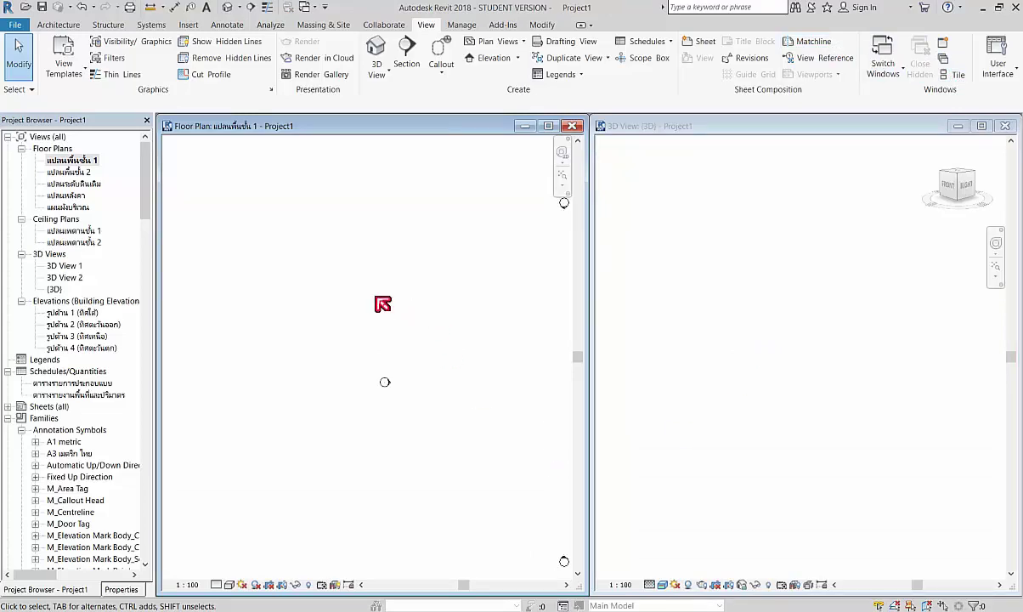
left_click(774, 288)
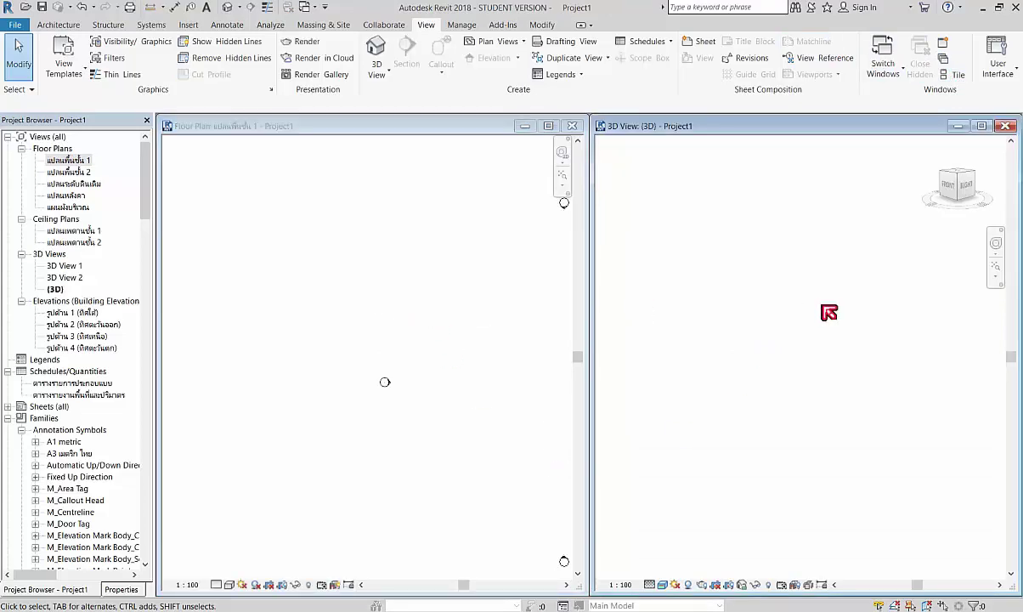
left_click(333, 296)
left_click(728, 297)
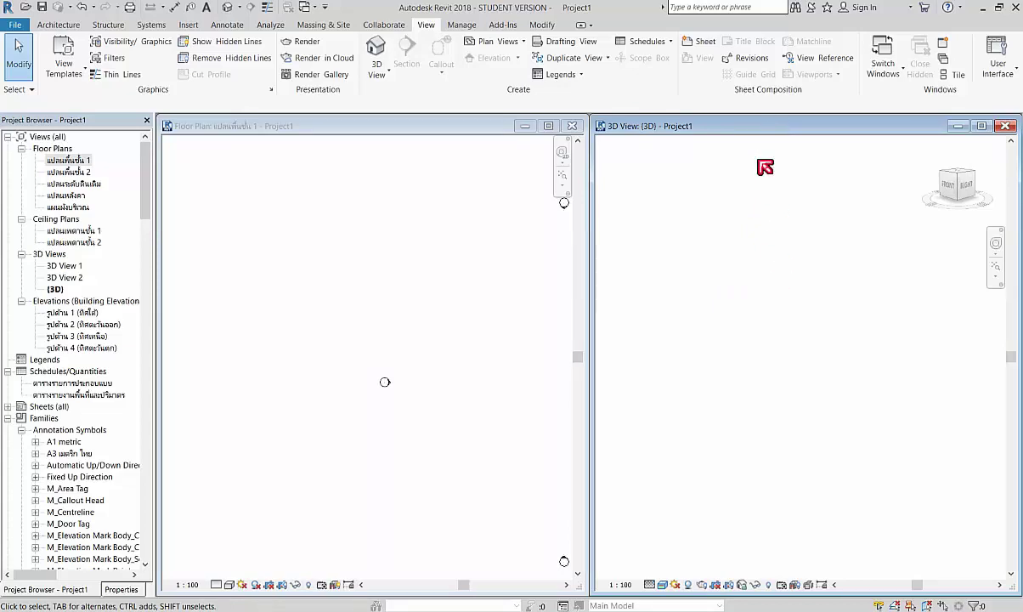
left_click(432, 253)
left_click(710, 263)
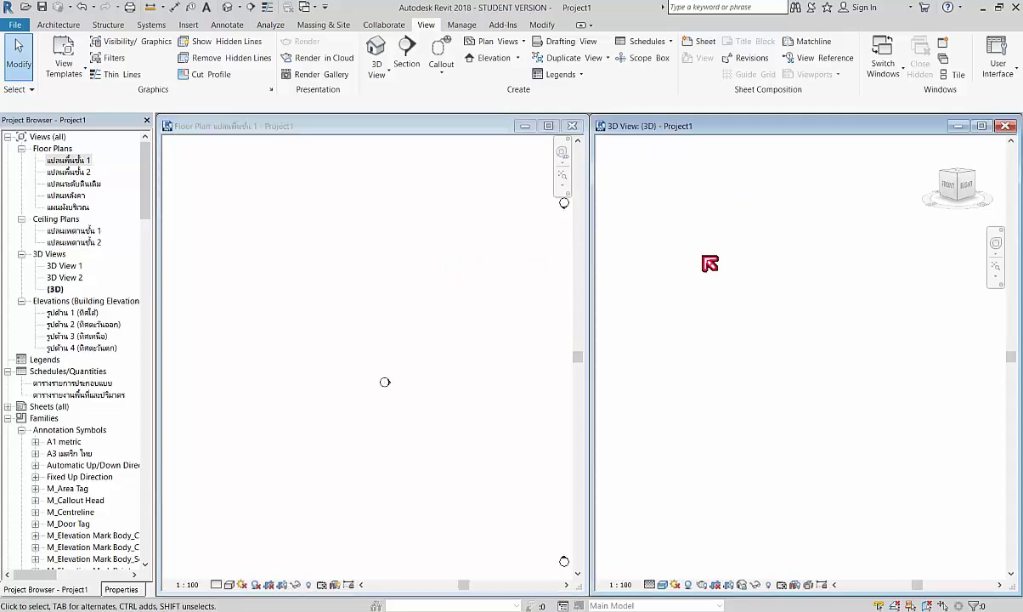
left_click(453, 274)
left_click(699, 297)
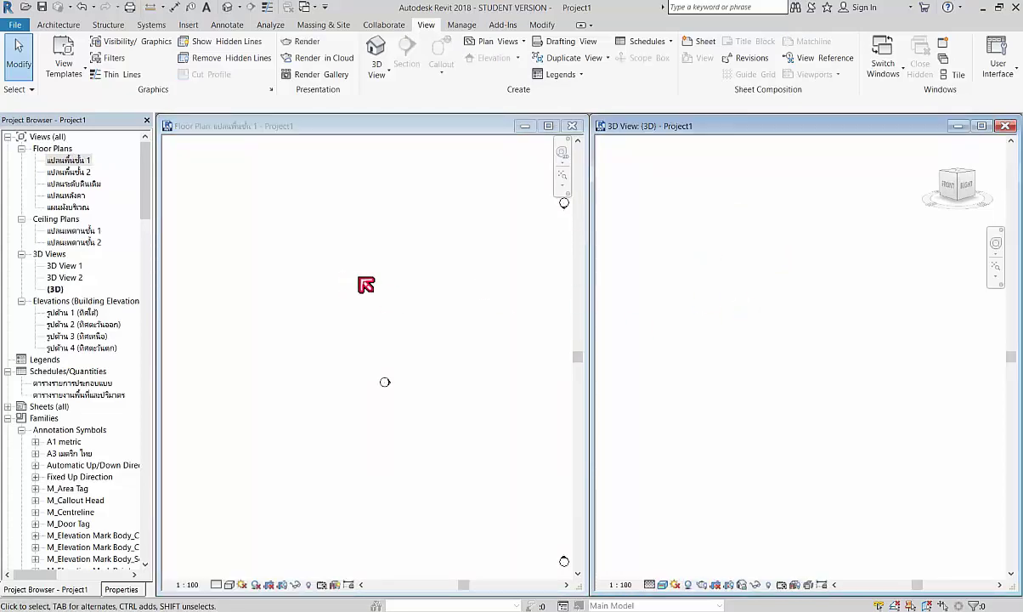
left_click(385, 381)
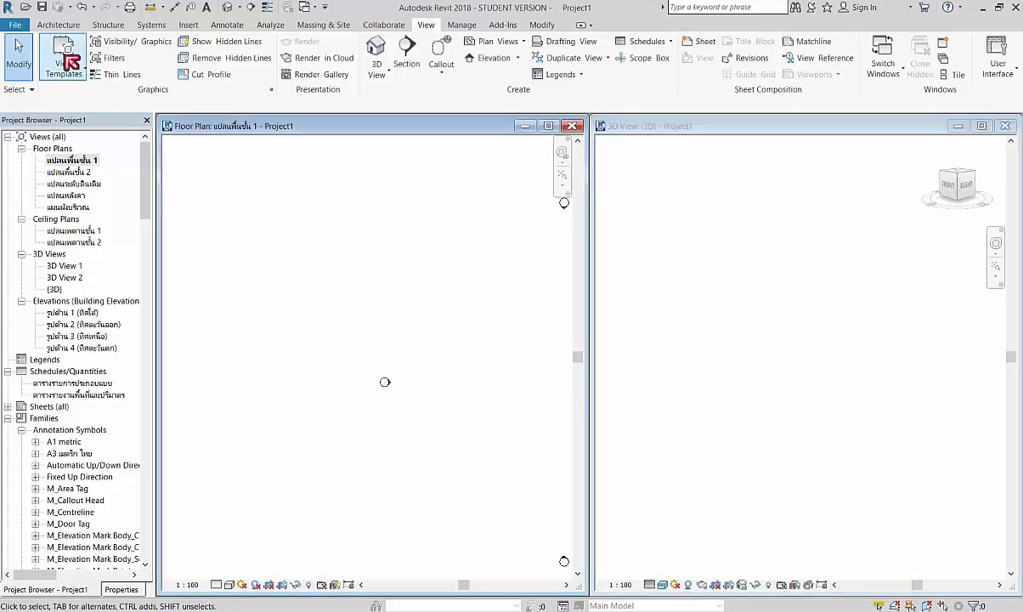
left_click(58, 25)
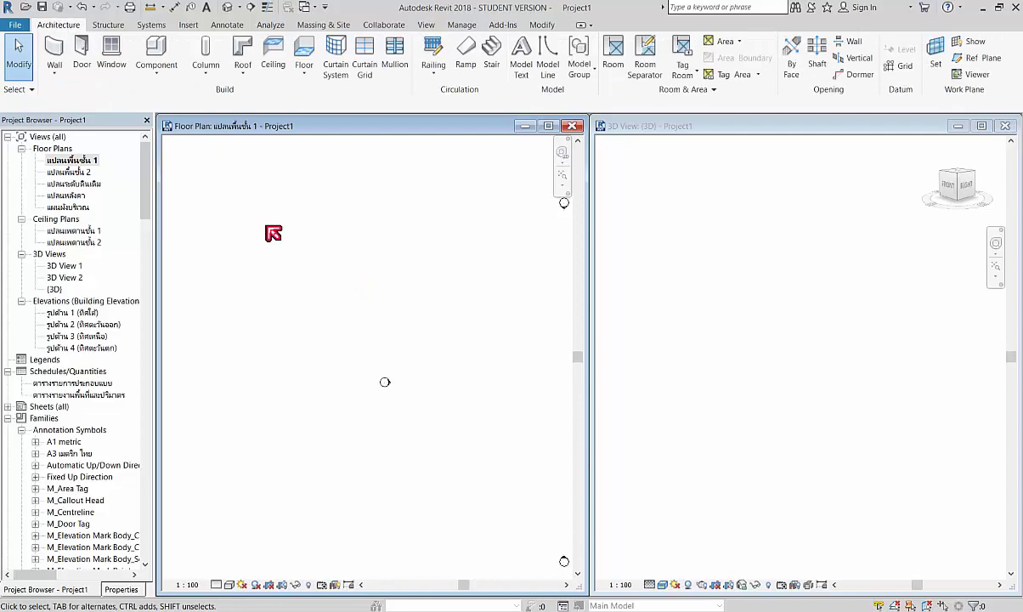
- Start a chained wall with Wall Centerline location line and top constraint Up to level 2
left_click(54, 53)
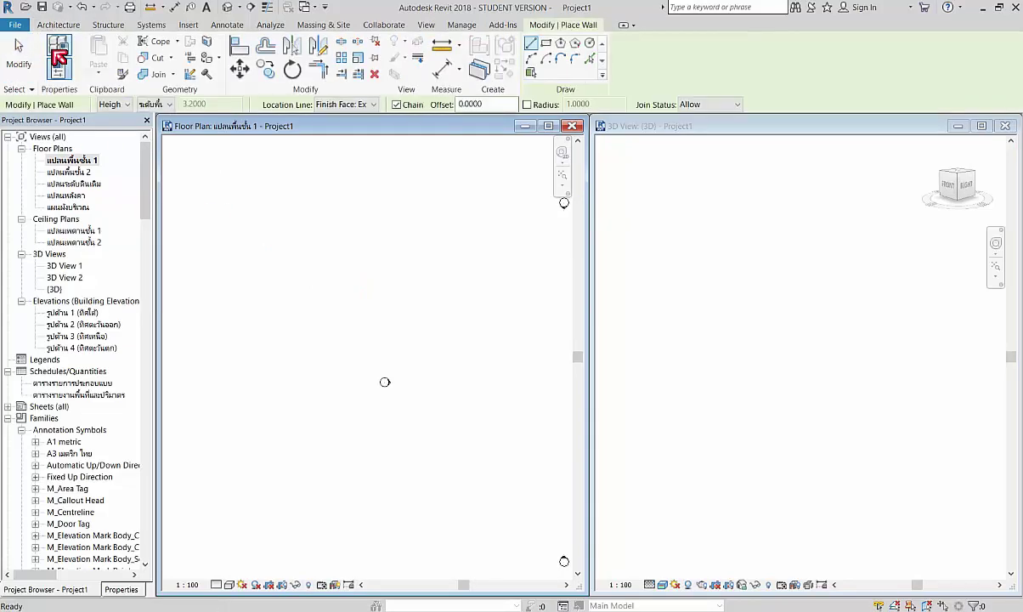
left_click(123, 588)
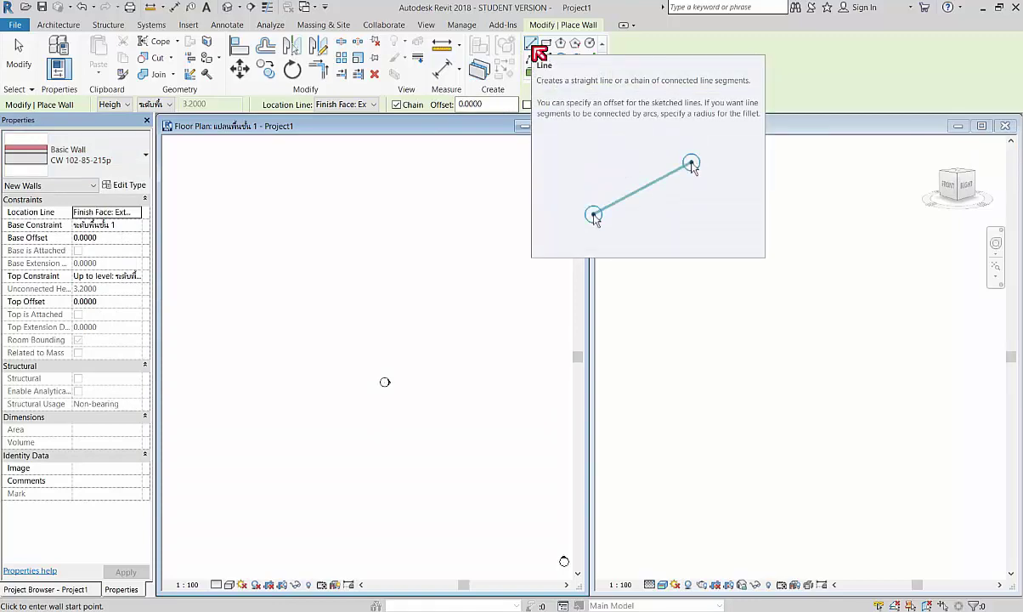
left_click(135, 212)
left_click(136, 213)
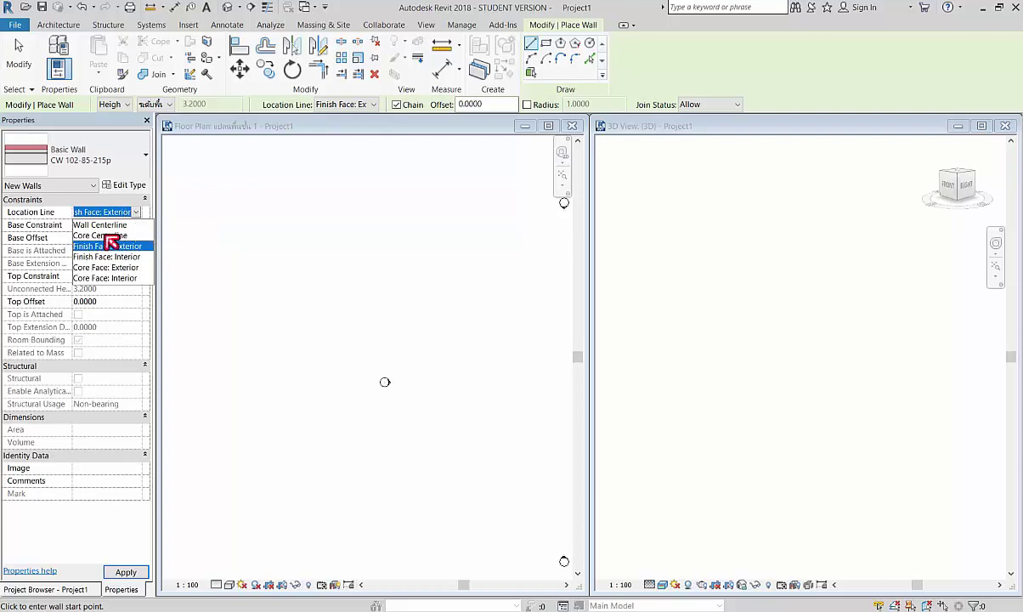
left_click(109, 226)
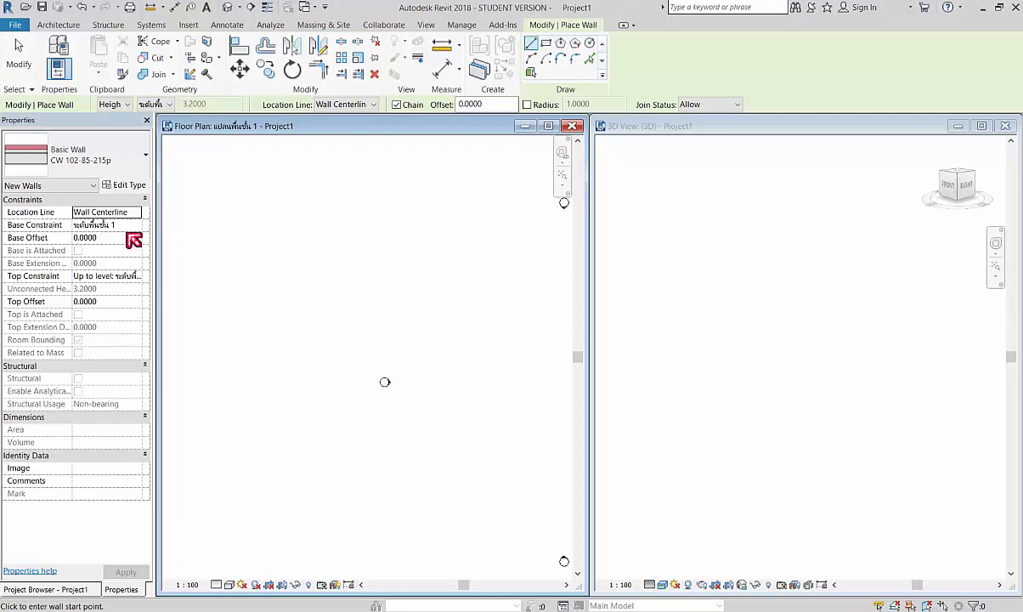
left_click(134, 277)
left_click(136, 277)
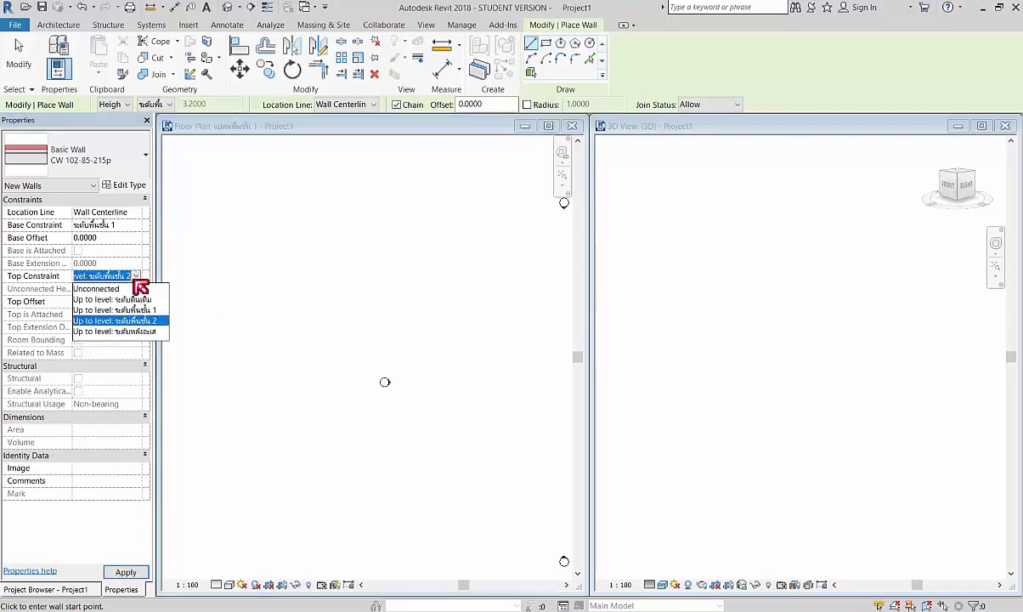
left_click(127, 321)
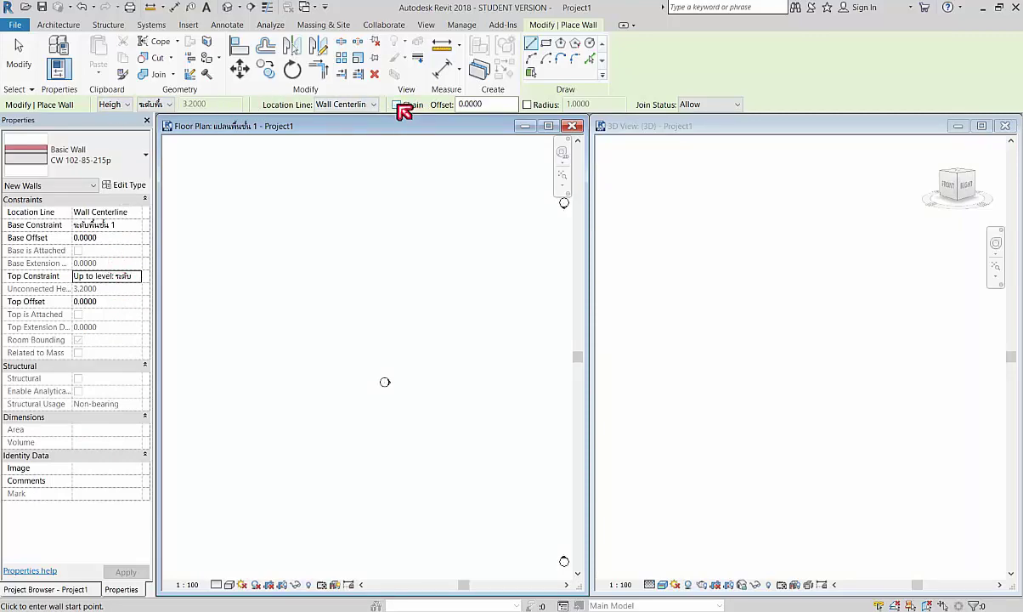
left_click(397, 105)
scroll(393, 308, "down", 4)
scroll(450, 330, "up", 1)
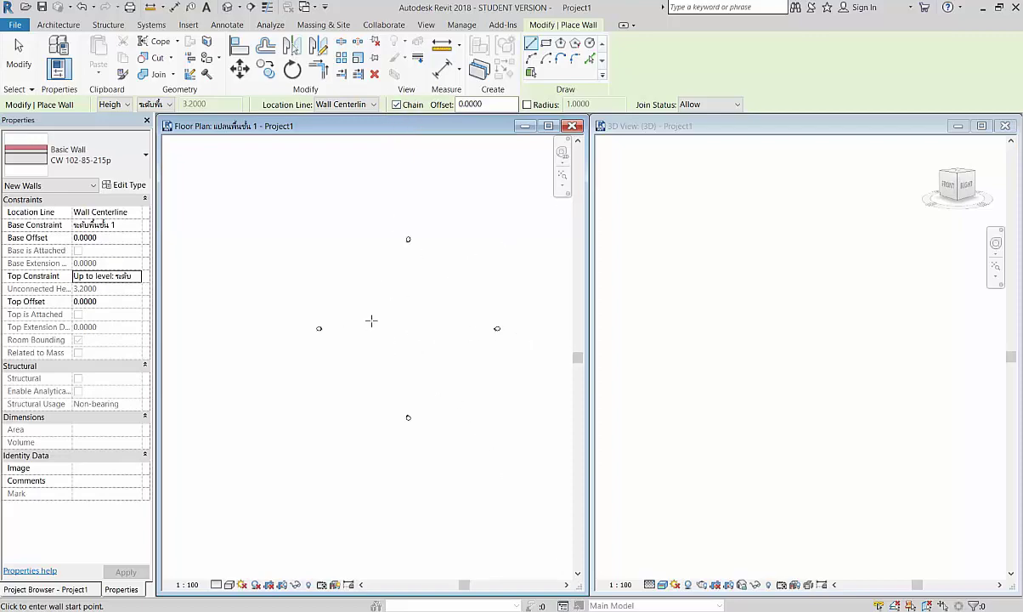
scroll(370, 319, "up", 3)
scroll(454, 365, "up", 1)
middle_click_drag(508, 366, 443, 372)
- Draw the chained walls of a 10.0000 square, closing the loop at the start point
left_click(295, 254)
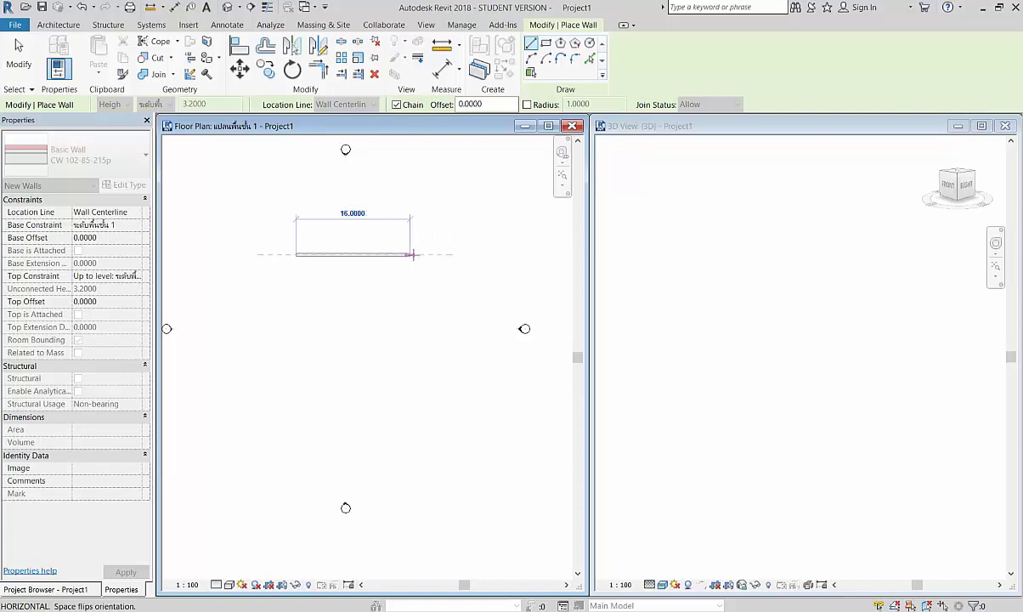
left_click(367, 254)
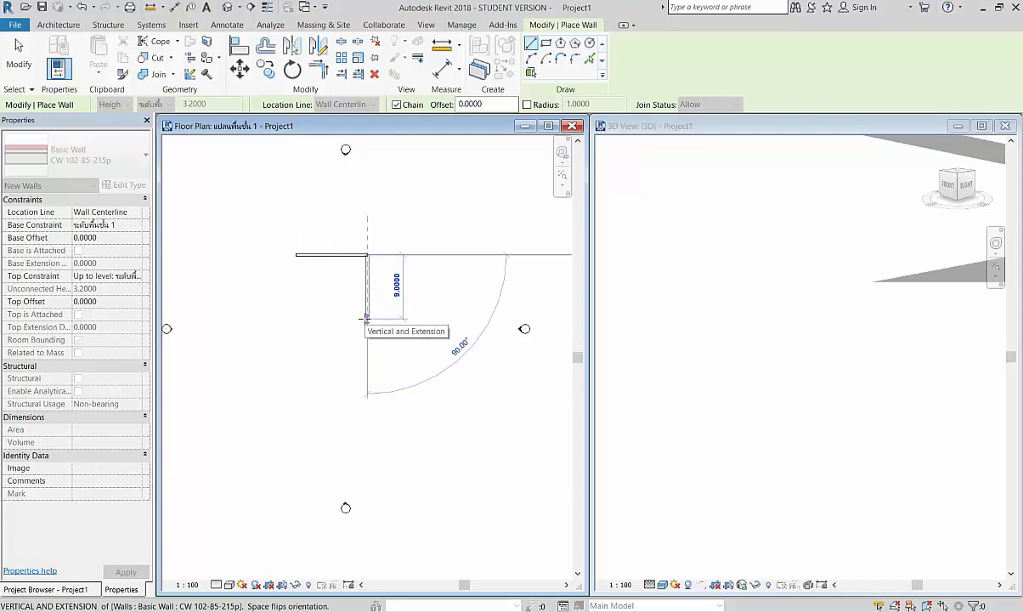
left_click(365, 324)
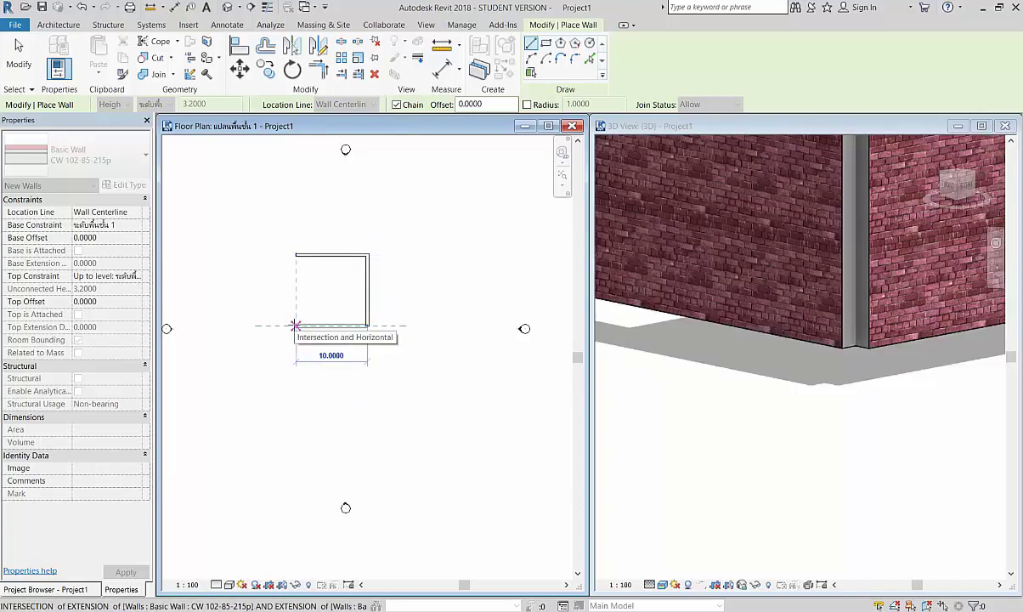
left_click(295, 325)
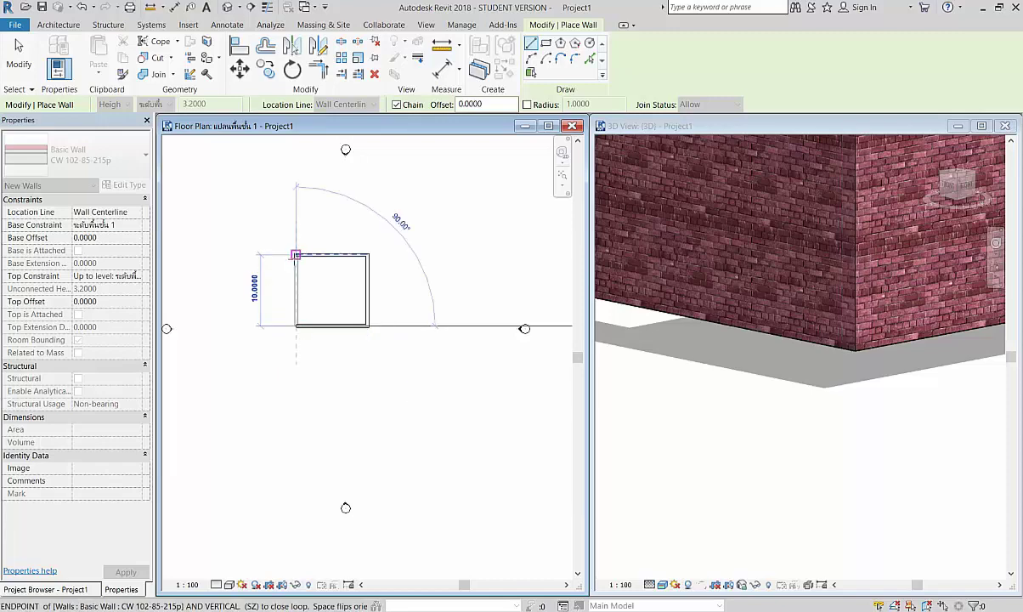
left_click(295, 254)
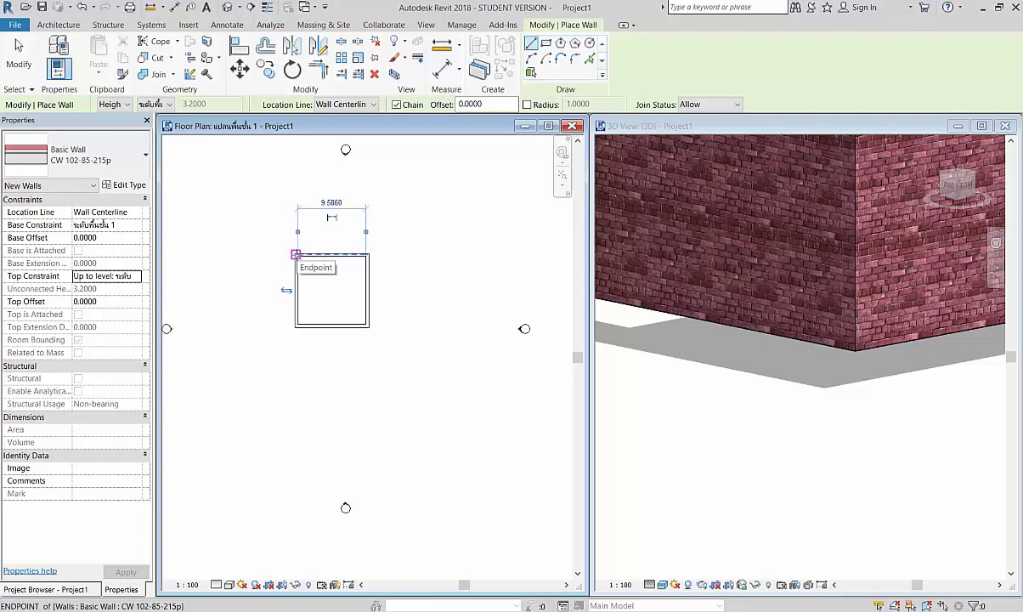
right_click(295, 254)
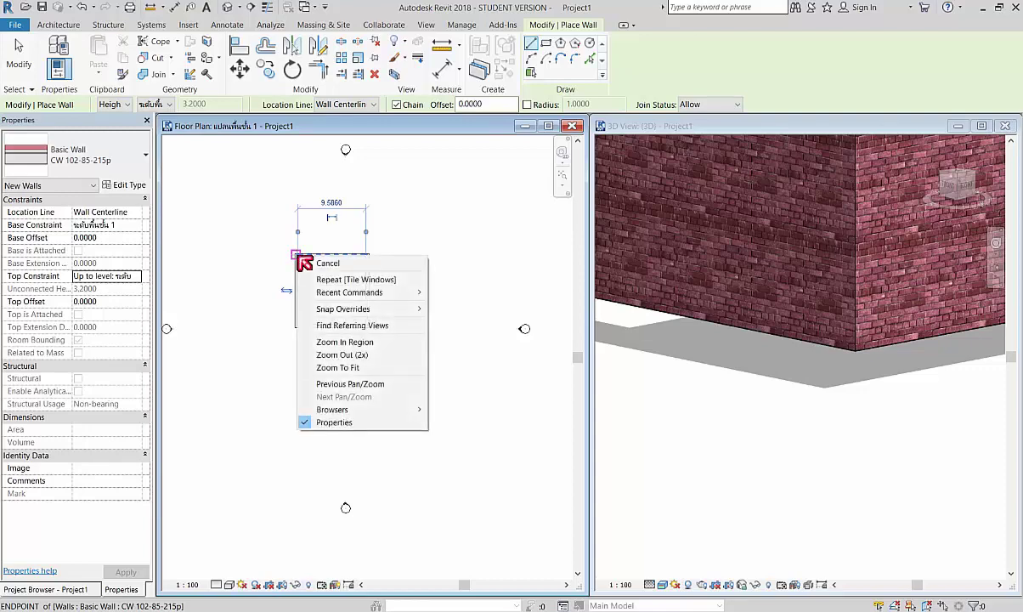
mouse_move(348, 308)
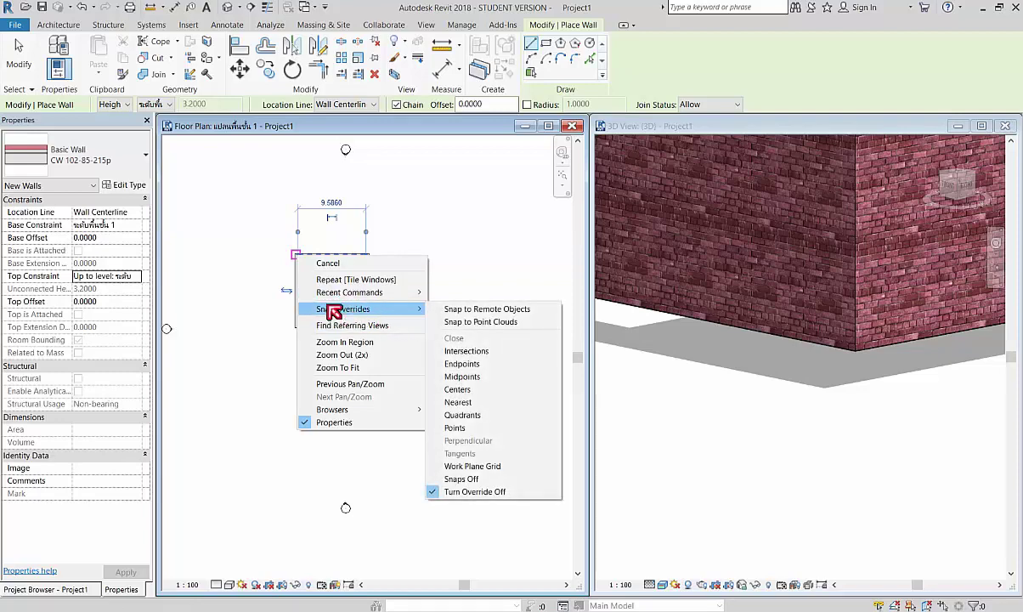
key("Escape")
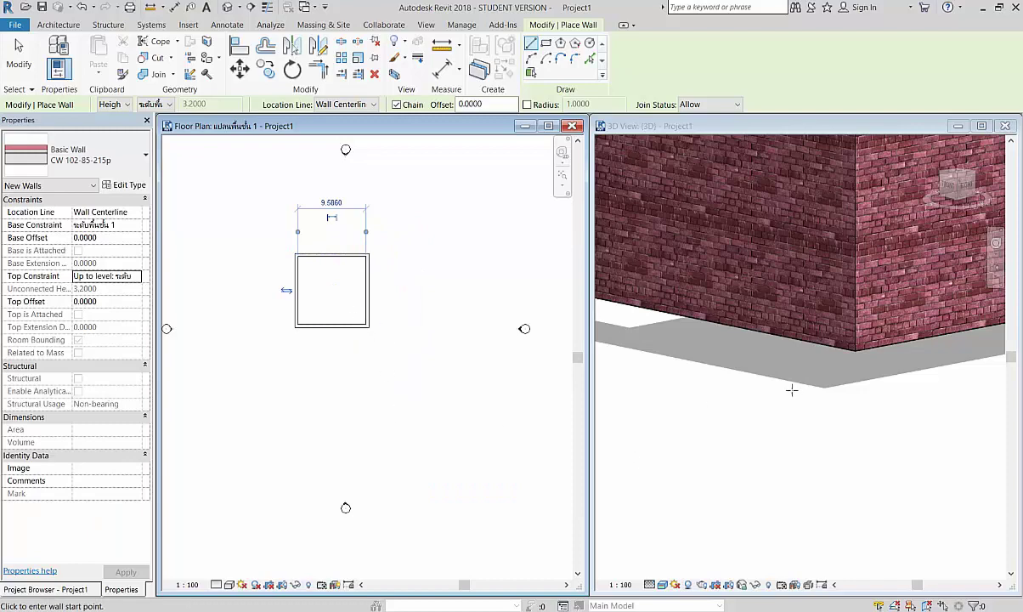
scroll(791, 390, "down", 5)
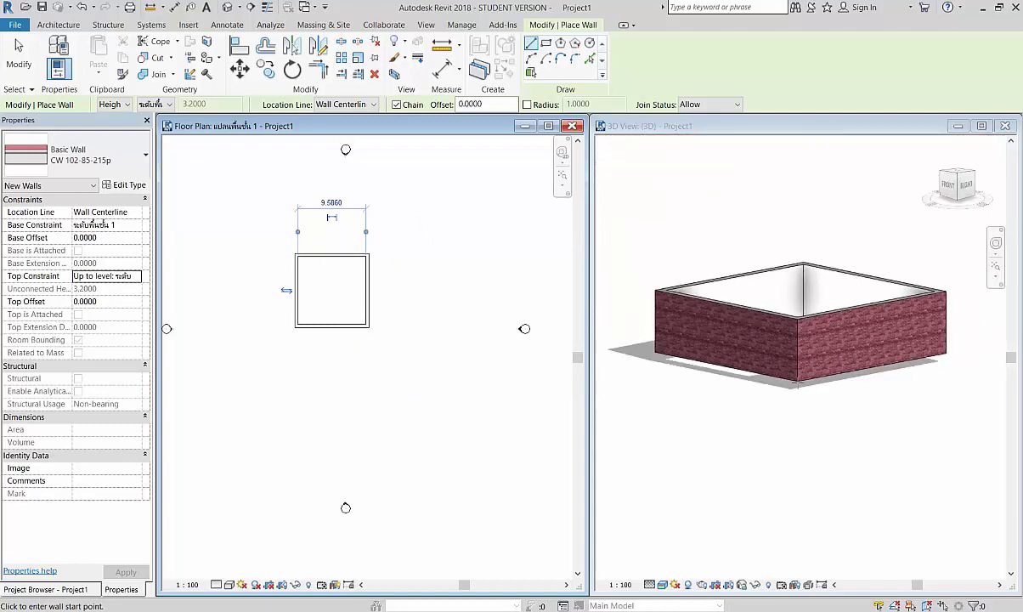
- Orbit and zoom the 3D view to look down into the brick enclosure
left_click(751, 361)
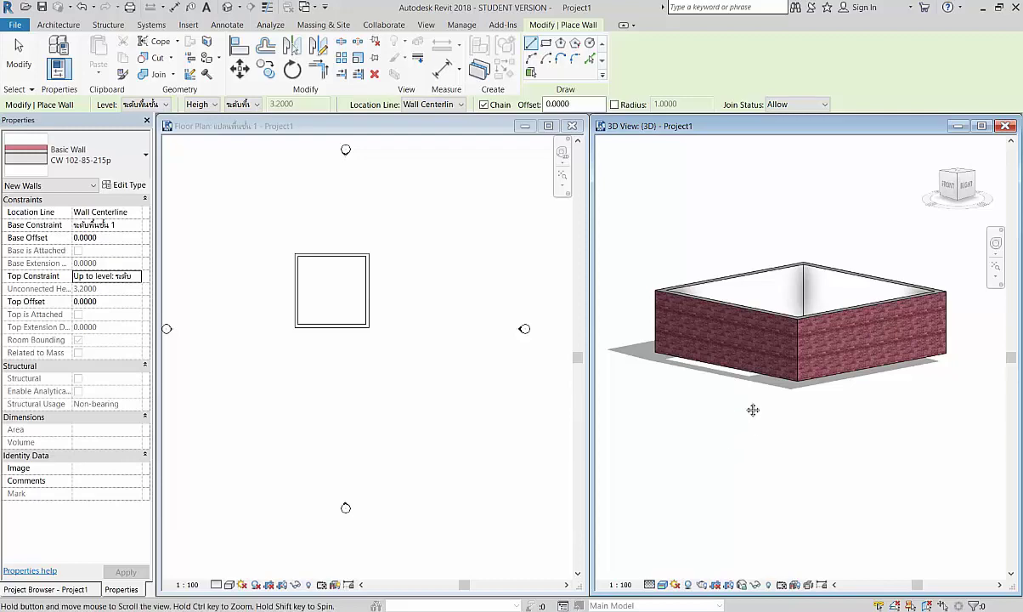
mouse_move(754, 411)
middle_mouse_down("shift")
mouse_move(806, 460)
mouse_move(740, 448)
mouse_move(775, 435)
mouse_move(776, 450)
middle_mouse_up("shift")
scroll(775, 432, "up", 2)
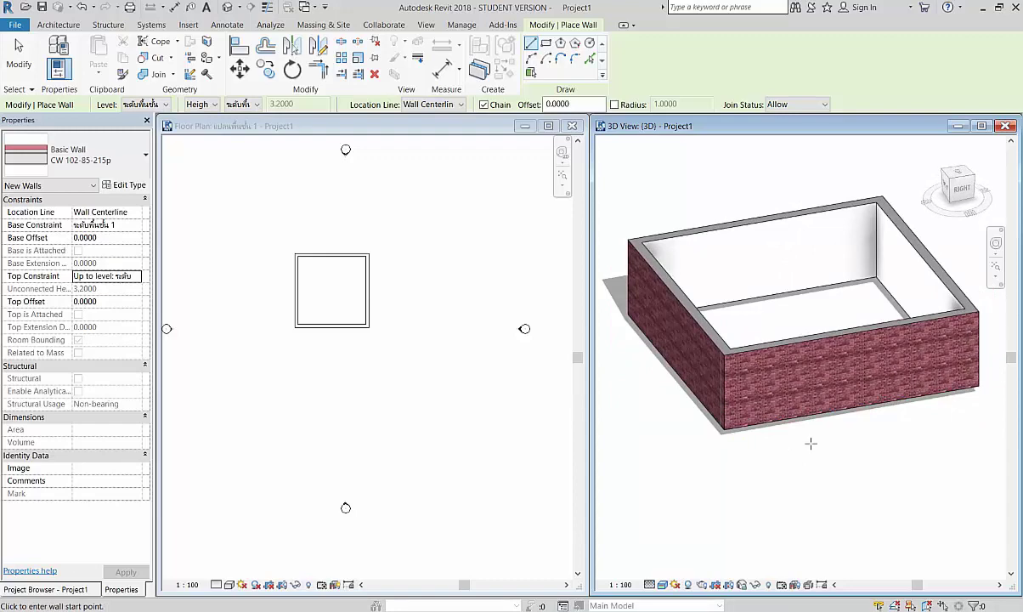
scroll(720, 389, "up", 1)
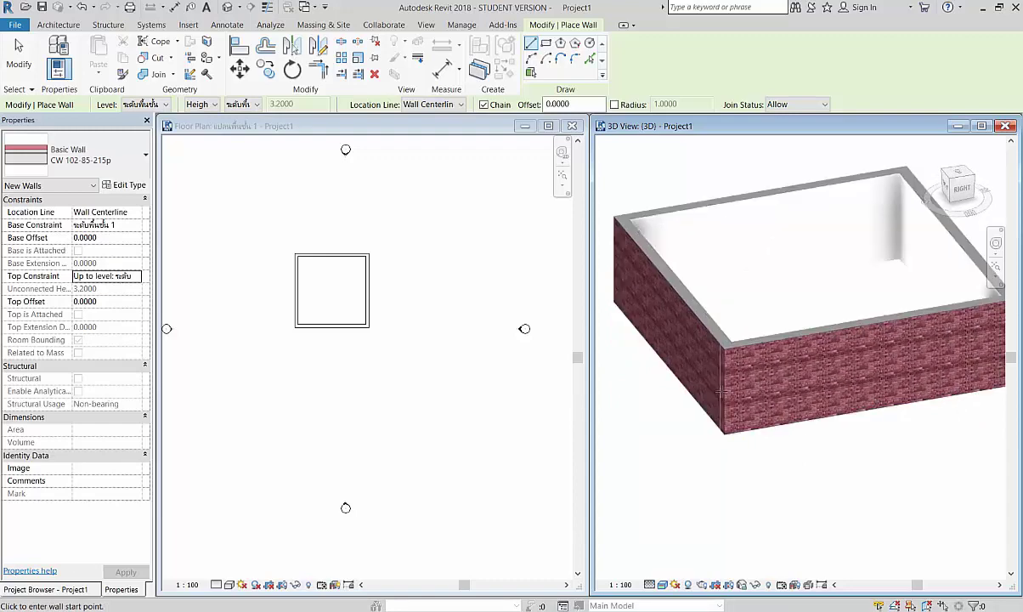
scroll(721, 391, "up", 1)
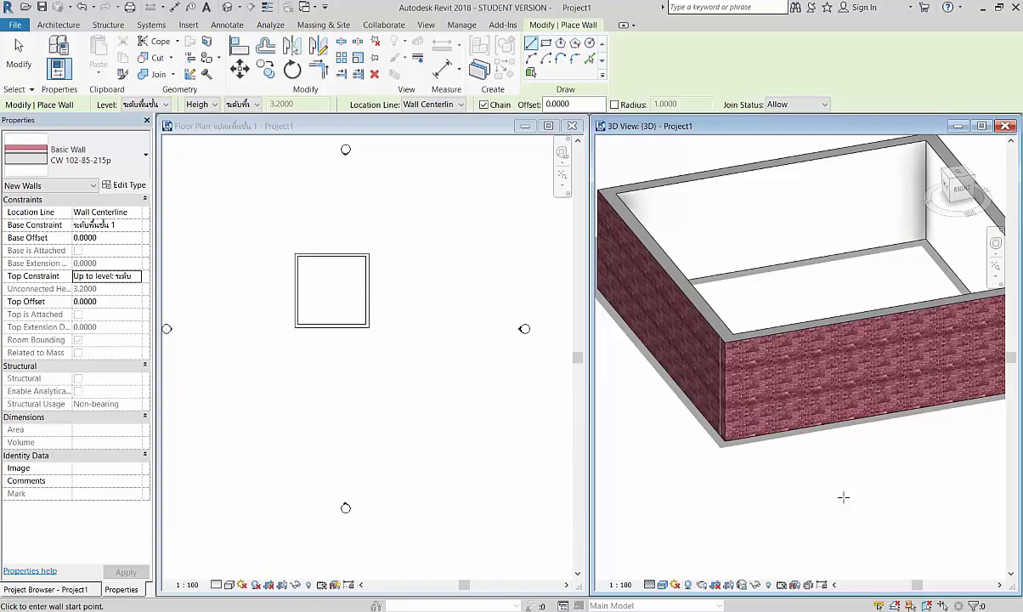
left_click(773, 289)
scroll(795, 391, "down", 2)
scroll(786, 340, "down", 2)
scroll(775, 272, "down", 2)
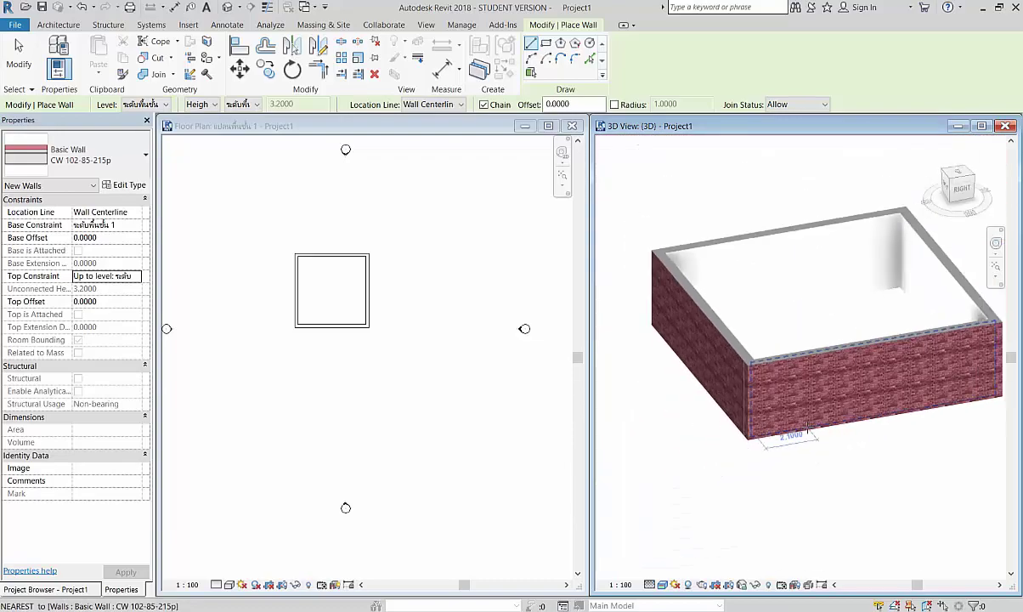
scroll(726, 455, "down", 2)
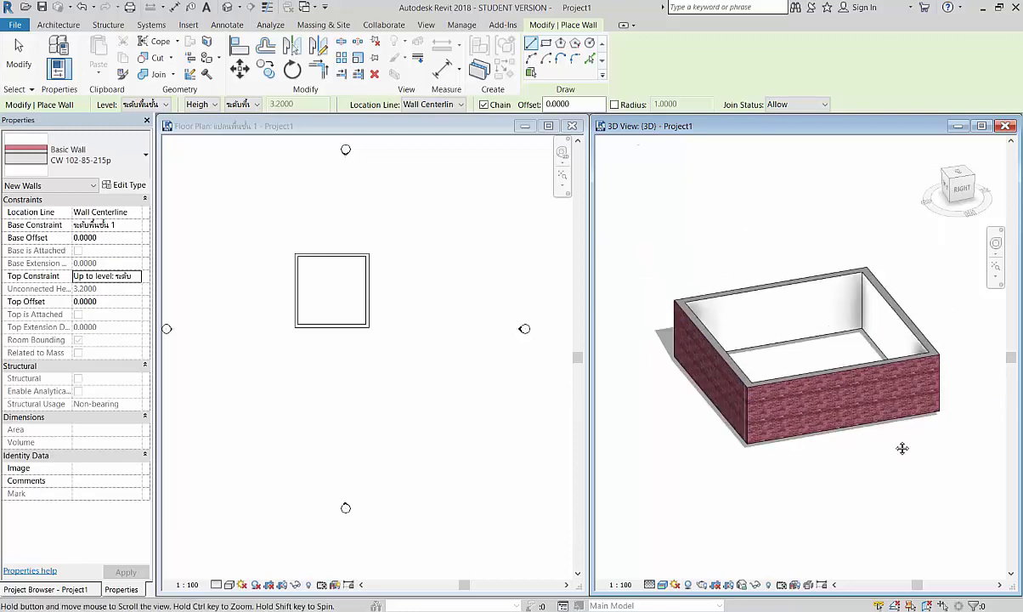
- Exit the Wall tool, select the front brick wall, and bring up its context menu
key("Escape")
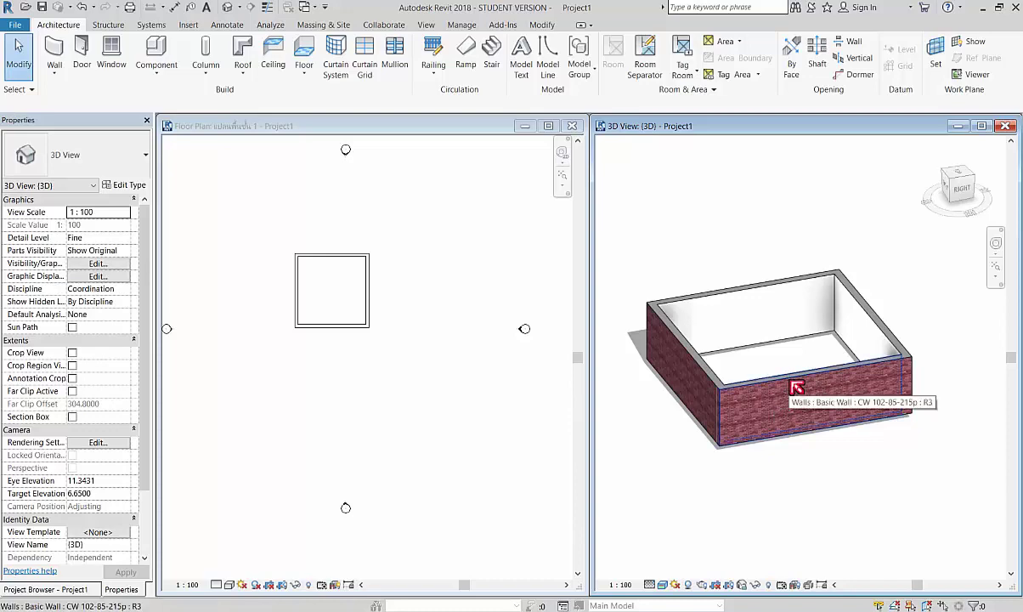
left_click(792, 381)
right_click(792, 387)
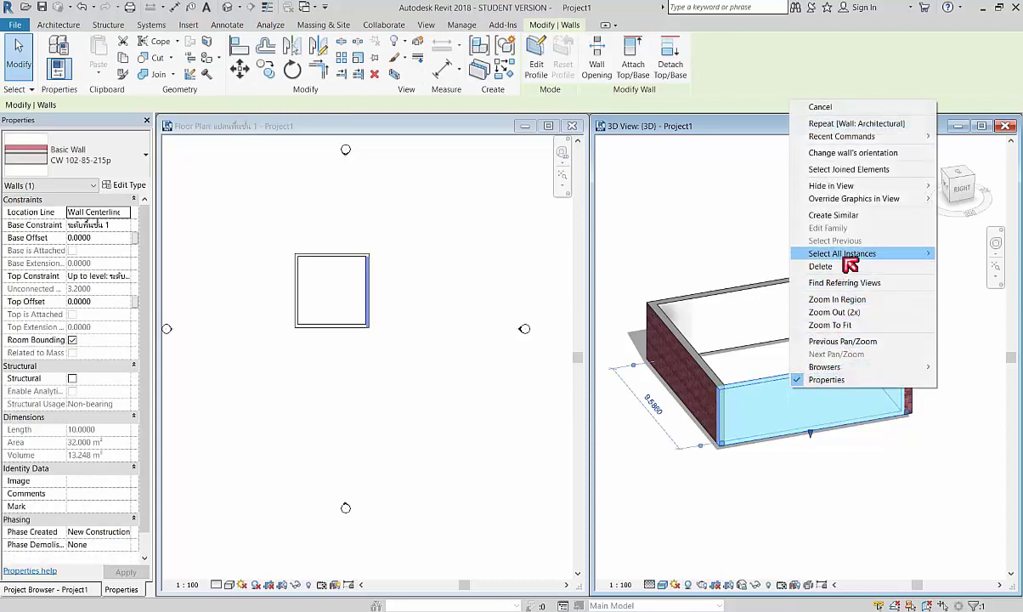
mouse_move(842, 253)
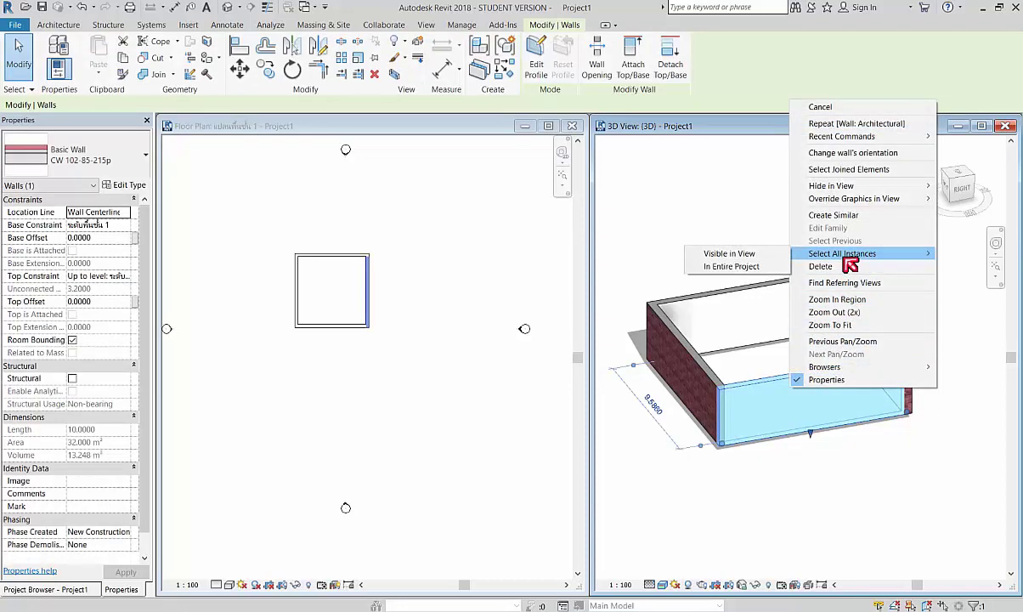
- Select all CW 102-85-215p walls, flip them so brick faces inward, then deselect
left_click(746, 270)
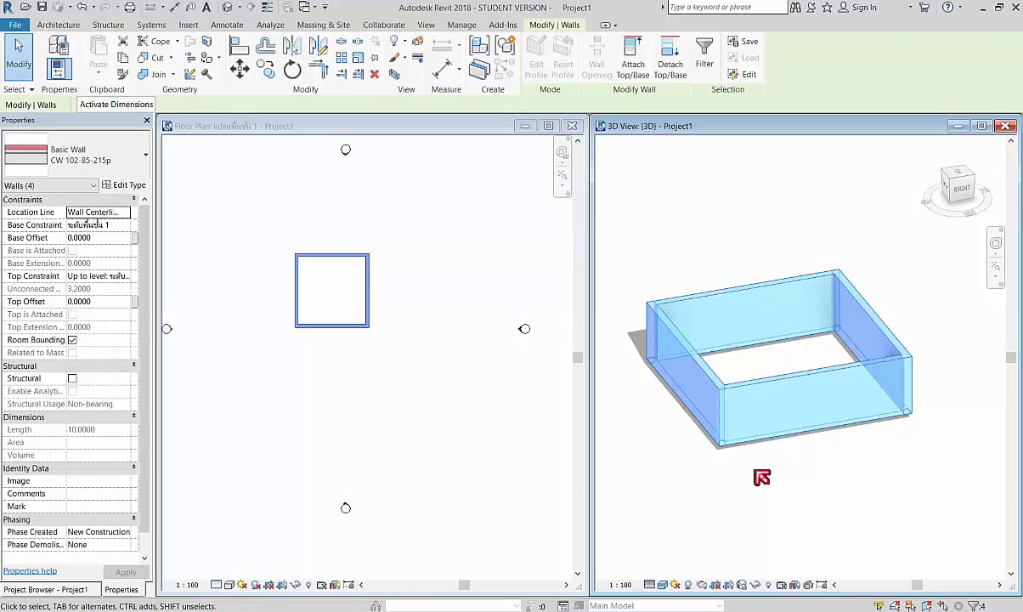
left_click(780, 490)
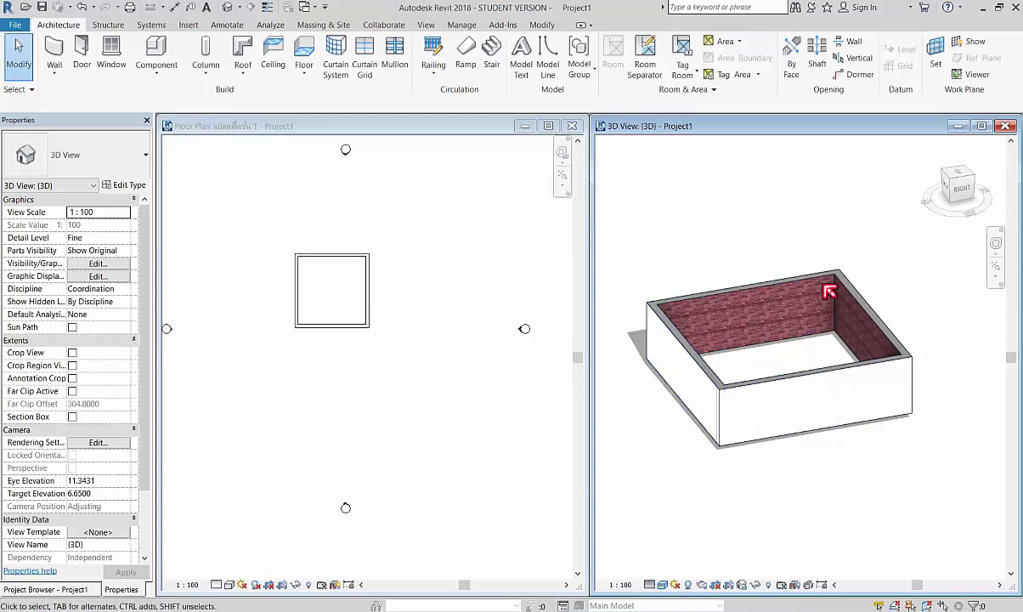
- Select all four enclosure walls and flip them so the brick faces outside
left_click(811, 393)
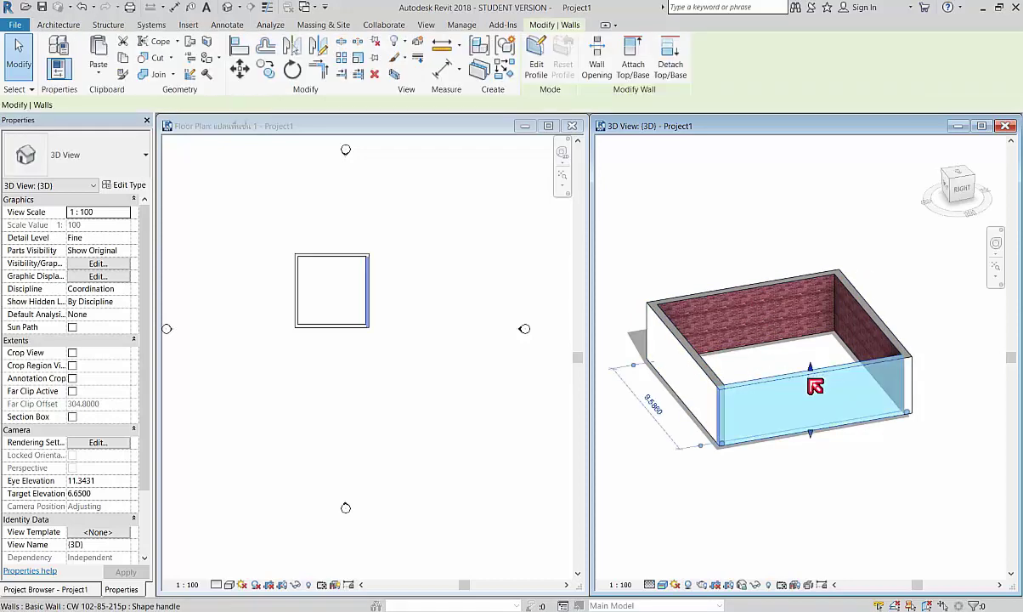
right_click(812, 395)
mouse_move(856, 252)
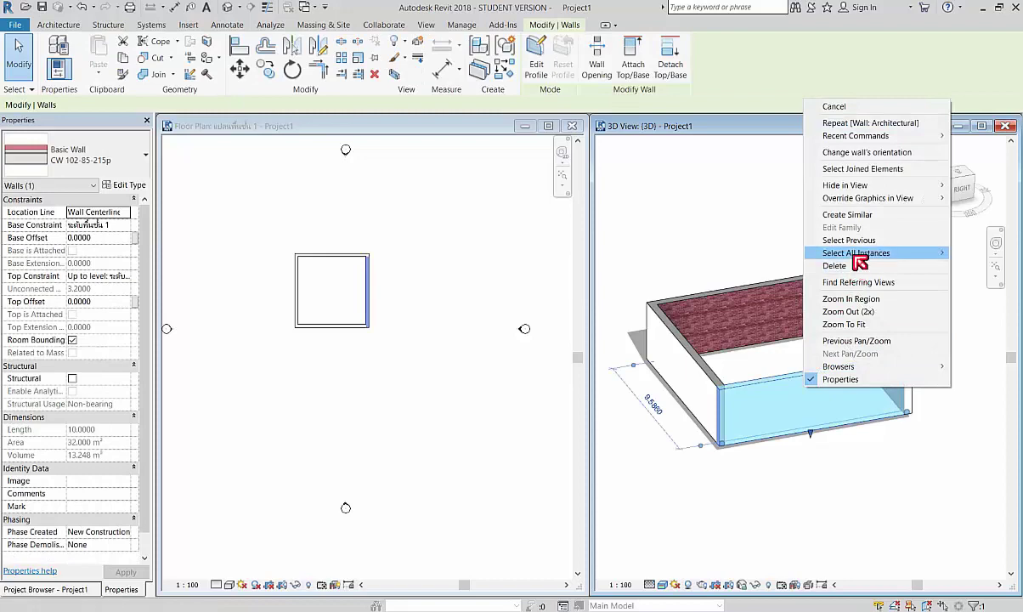
left_click(745, 266)
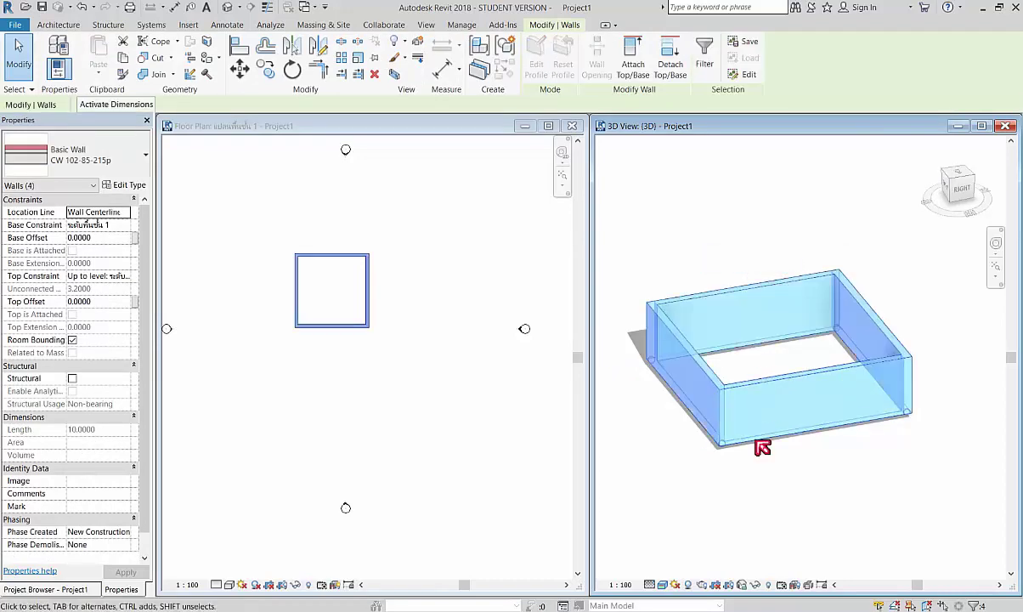
left_click(723, 471)
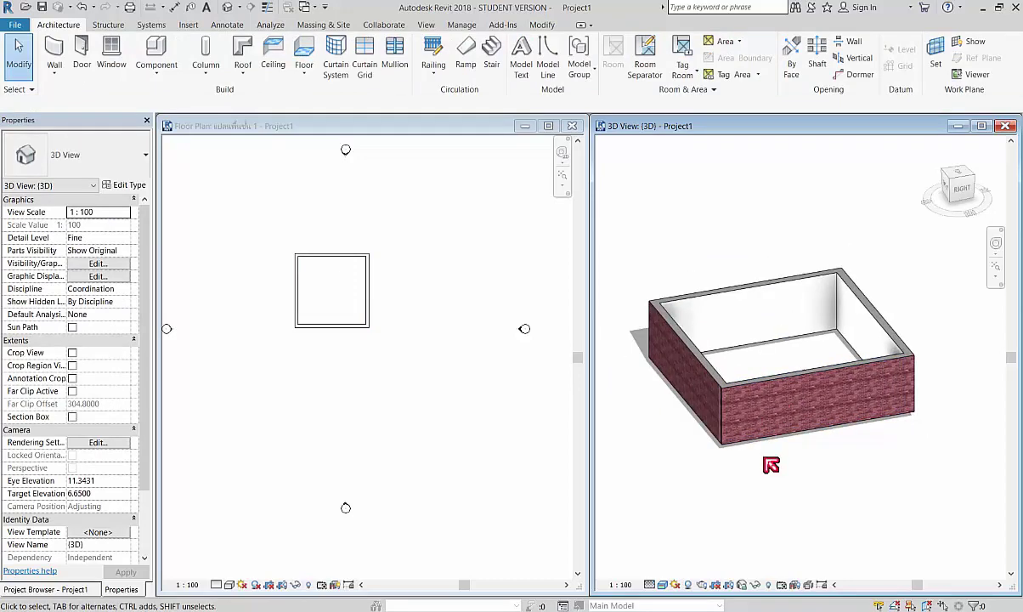
- Check the front wall's Location Line setting, then return to the level floor plan
left_click(793, 385)
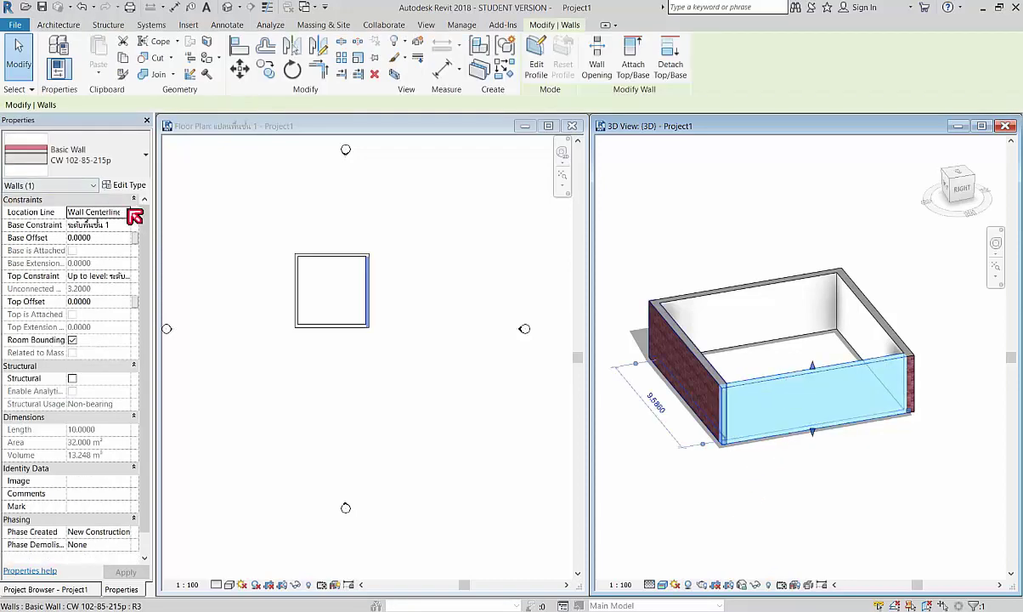
left_click(126, 212)
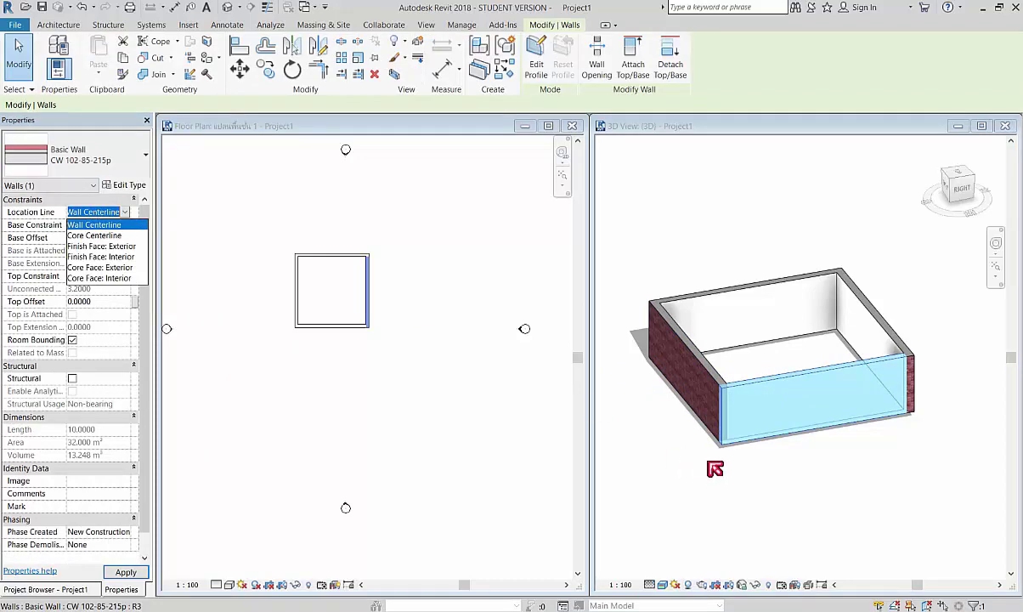
left_click(769, 507)
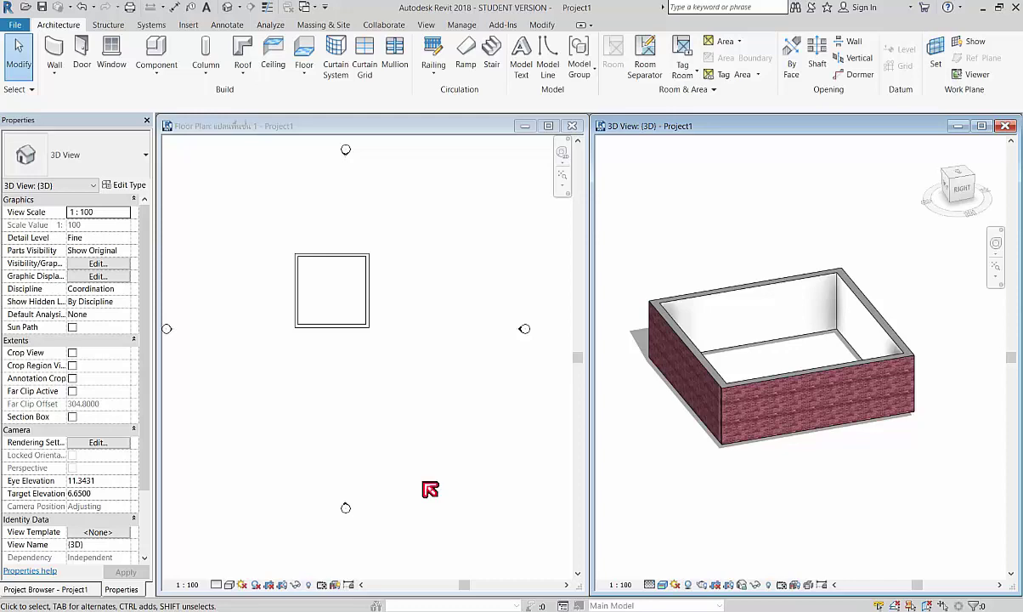
left_click(409, 384)
scroll(409, 383, "down", 2)
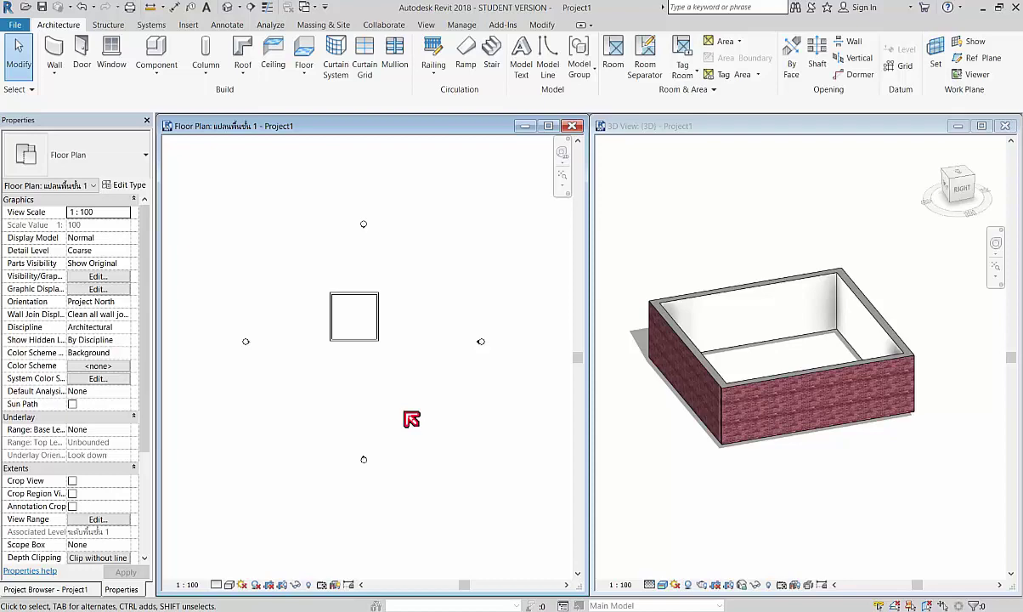
- Start the Wall tool with chained walls and a 1.0000 corner radius
scroll(348, 367, "up", 2)
scroll(366, 334, "up", 2)
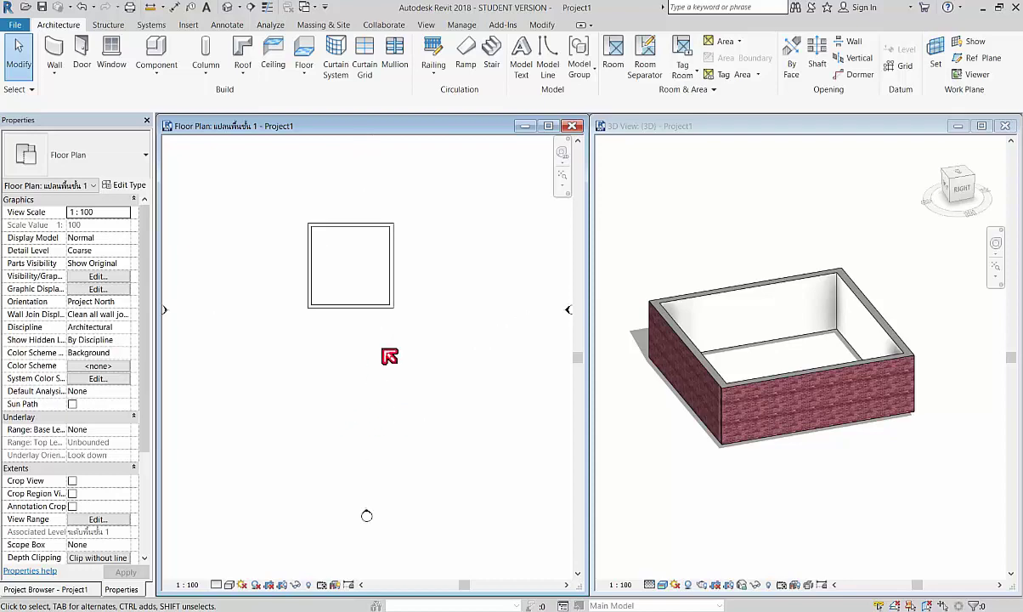
left_click(58, 50)
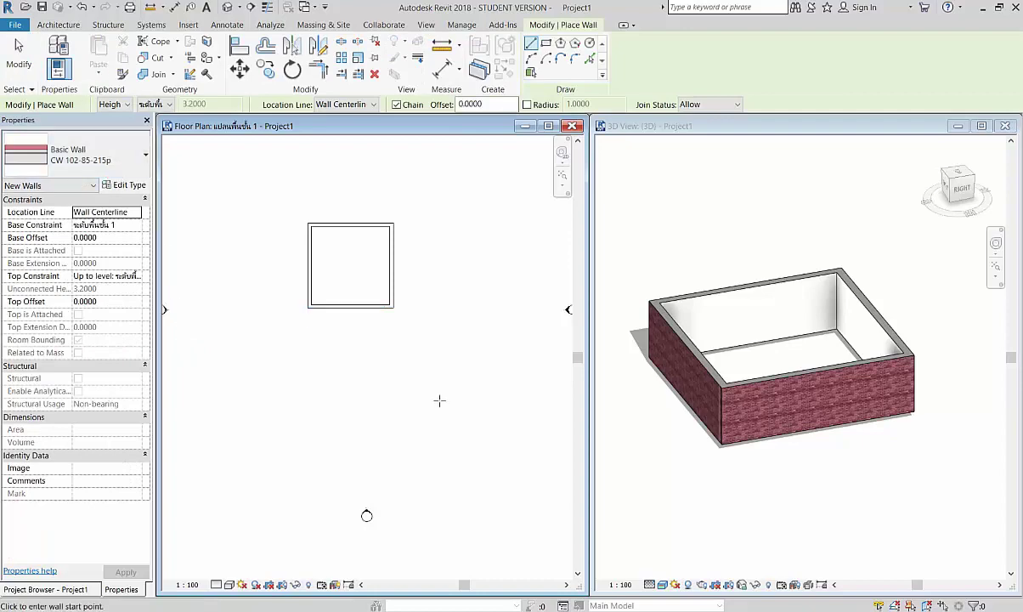
left_click(529, 105)
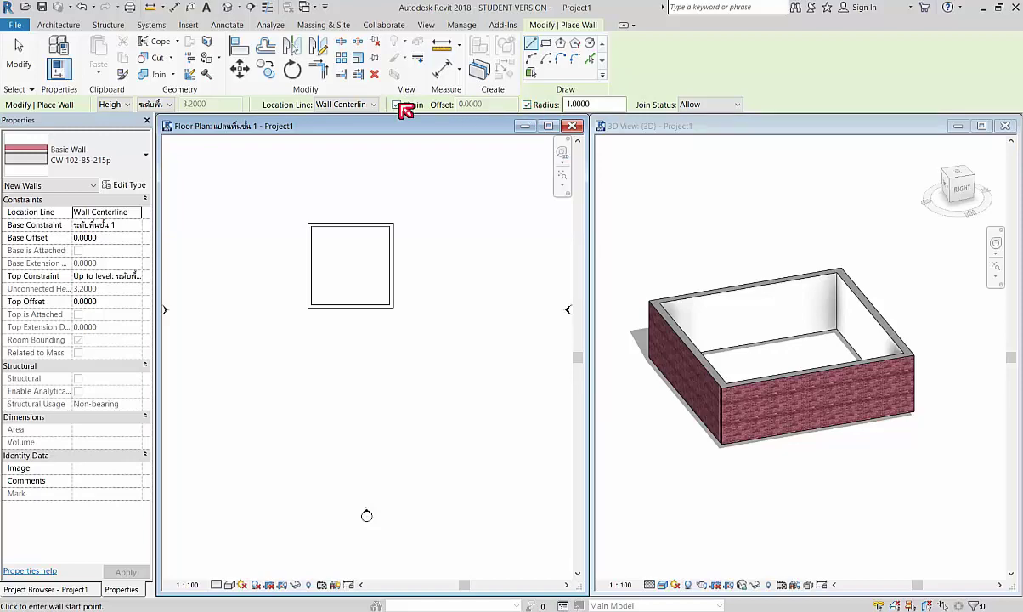
left_click(399, 105)
- Draw a closed 10.0000-wide rectangular wall loop with rounded corners below the first square
scroll(326, 473, "up", 1)
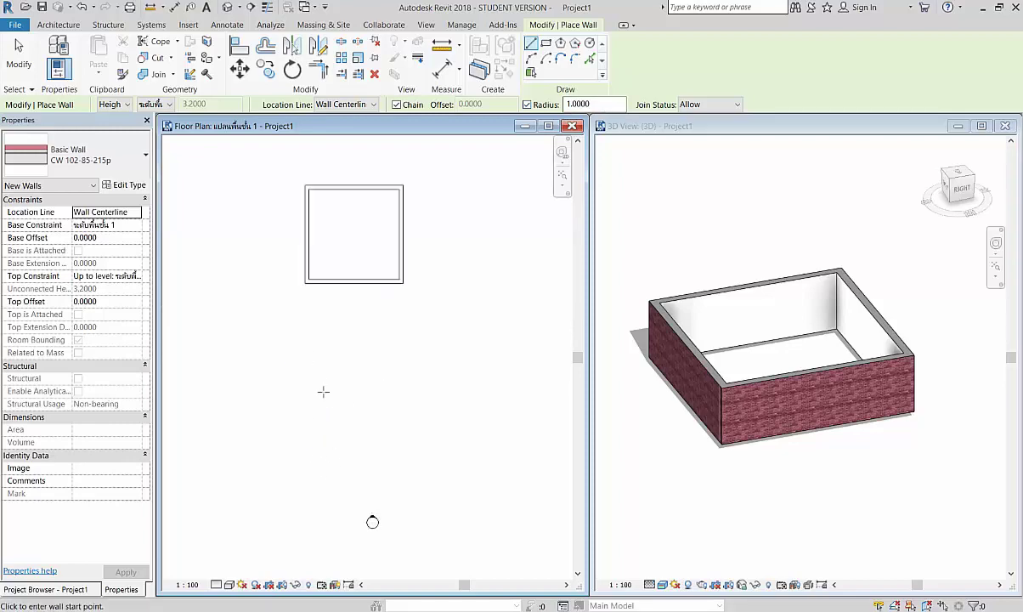
left_click(307, 352)
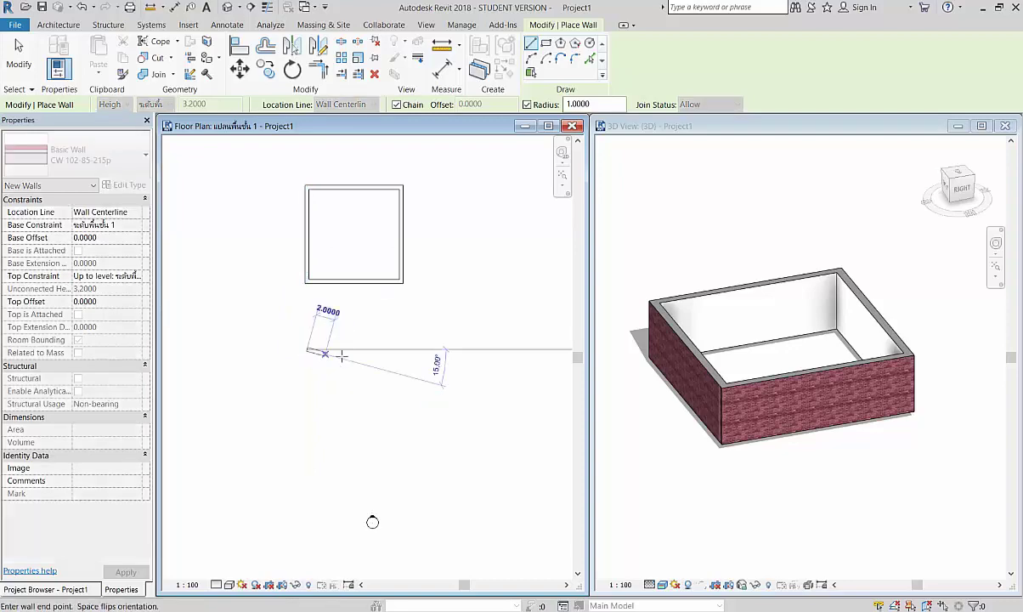
left_click(400, 350)
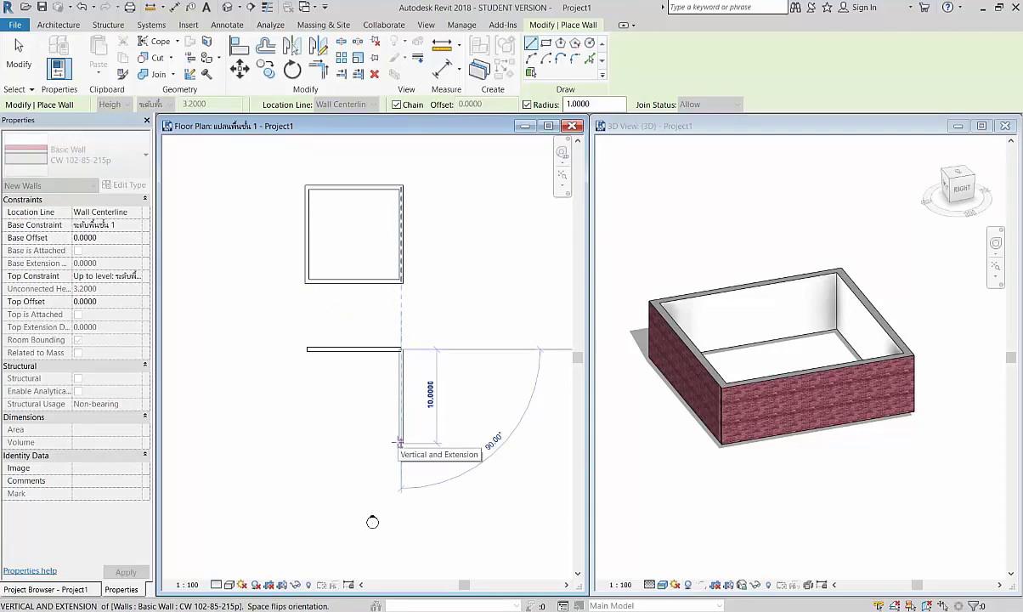
left_click(400, 443)
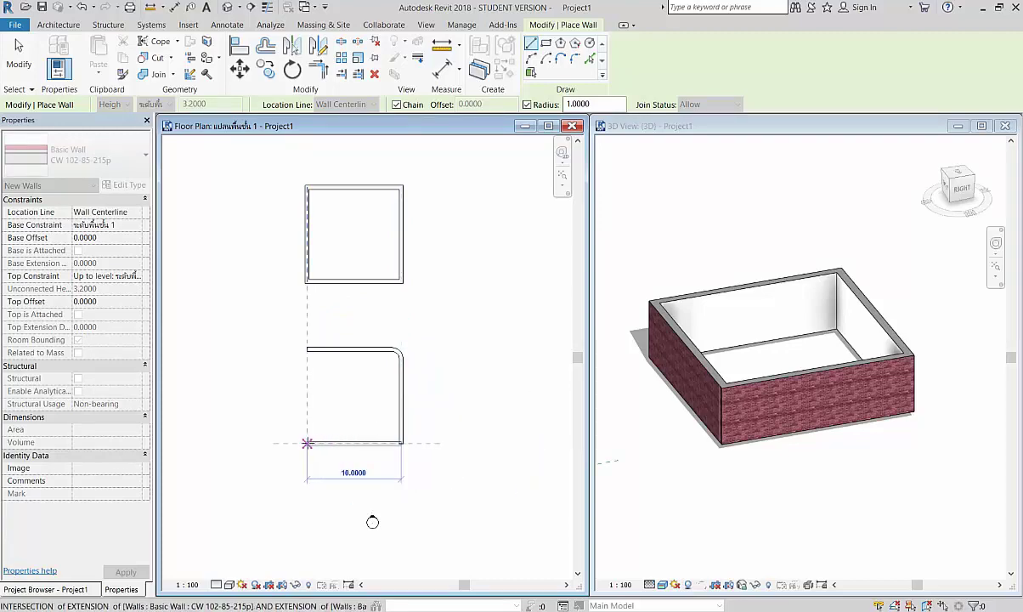
left_click(307, 443)
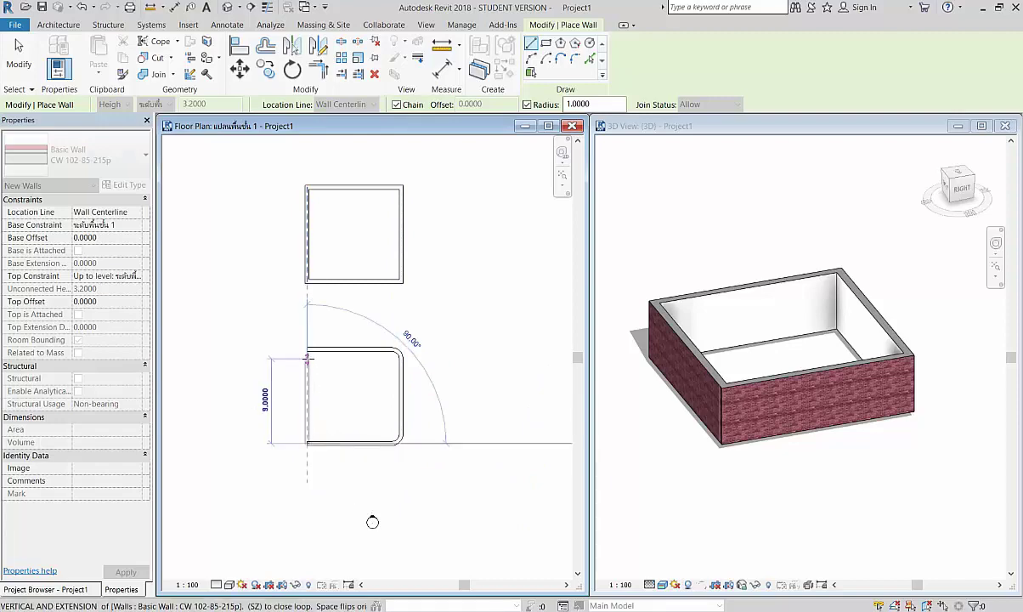
left_click(307, 350)
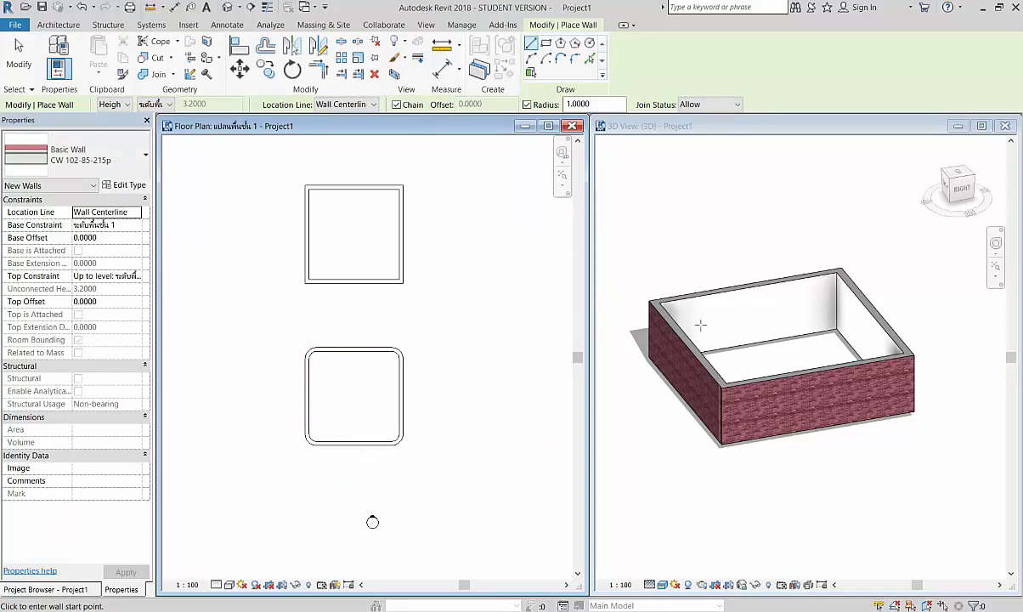
- Zoom and pan the 3D view to frame both enclosures, ending wall placement
scroll(701, 322, "down", 2)
scroll(712, 321, "down", 3)
scroll(712, 322, "down", 1)
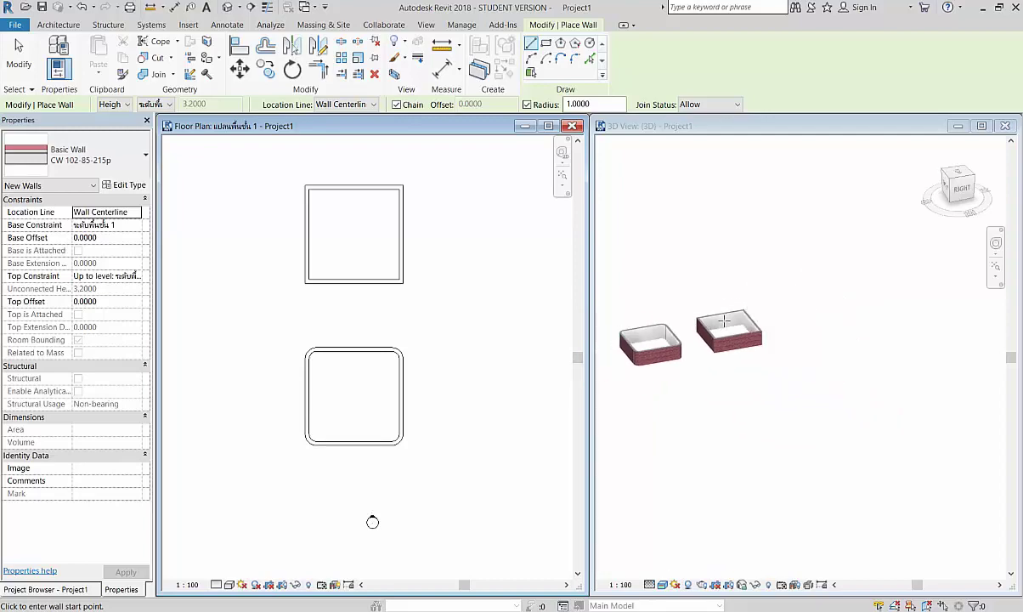
scroll(697, 327, "down", 1)
scroll(672, 336, "up", 2)
scroll(655, 343, "up", 3)
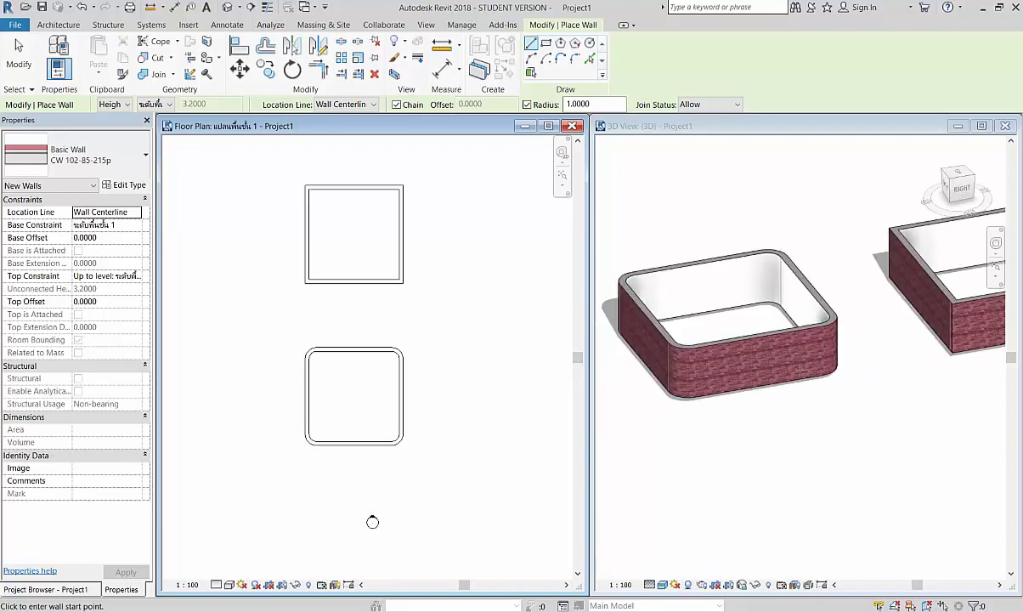
scroll(732, 265, "down", 1)
scroll(733, 263, "up", 1)
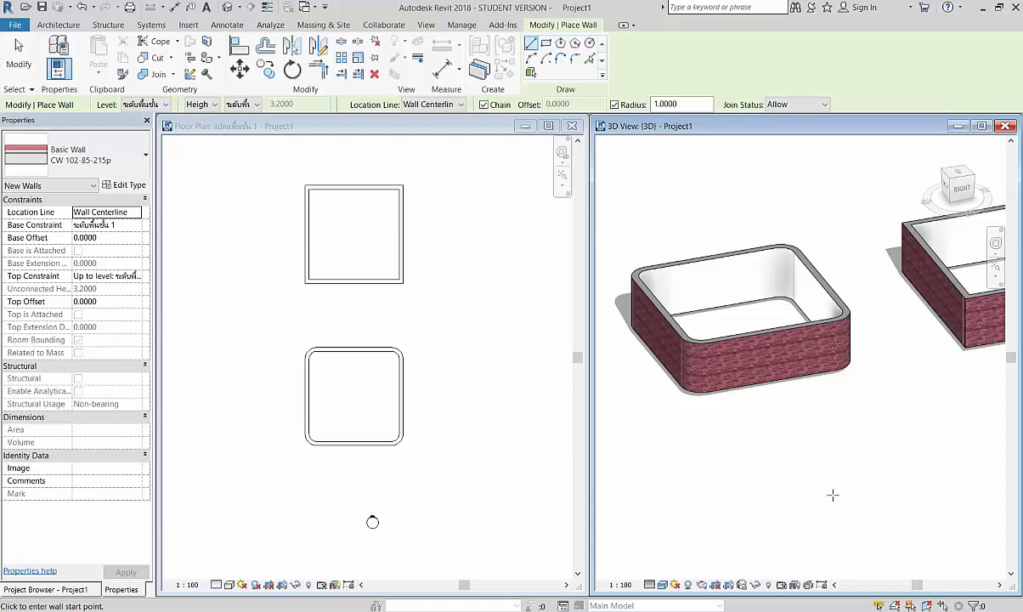
scroll(712, 234, "down", 3)
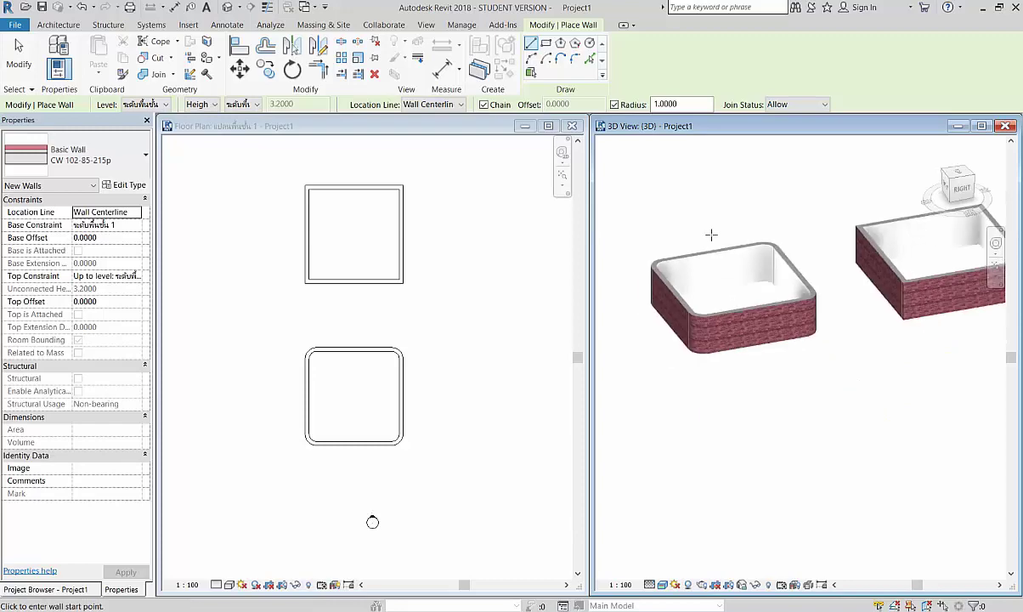
scroll(713, 235, "down", 2)
middle_click_drag(805, 364, 795, 322)
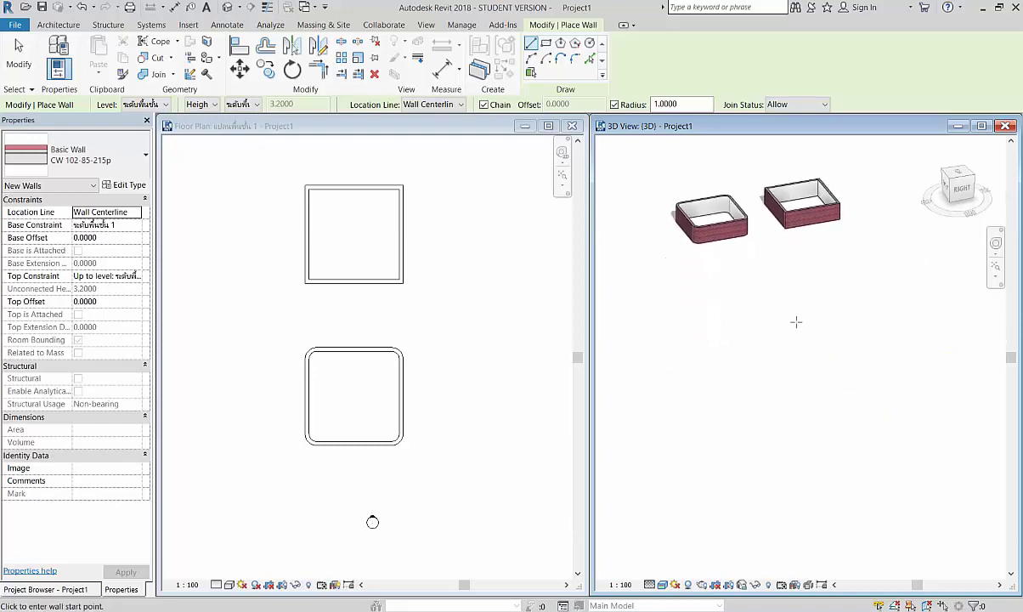
left_click(681, 322)
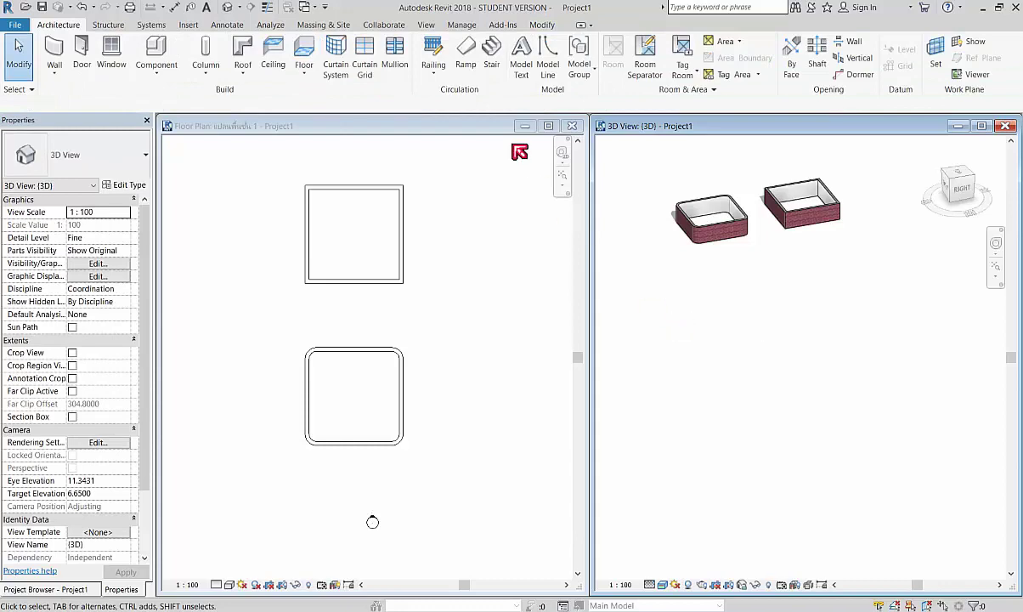
- Close the level 1 floor plan window
left_click(259, 191)
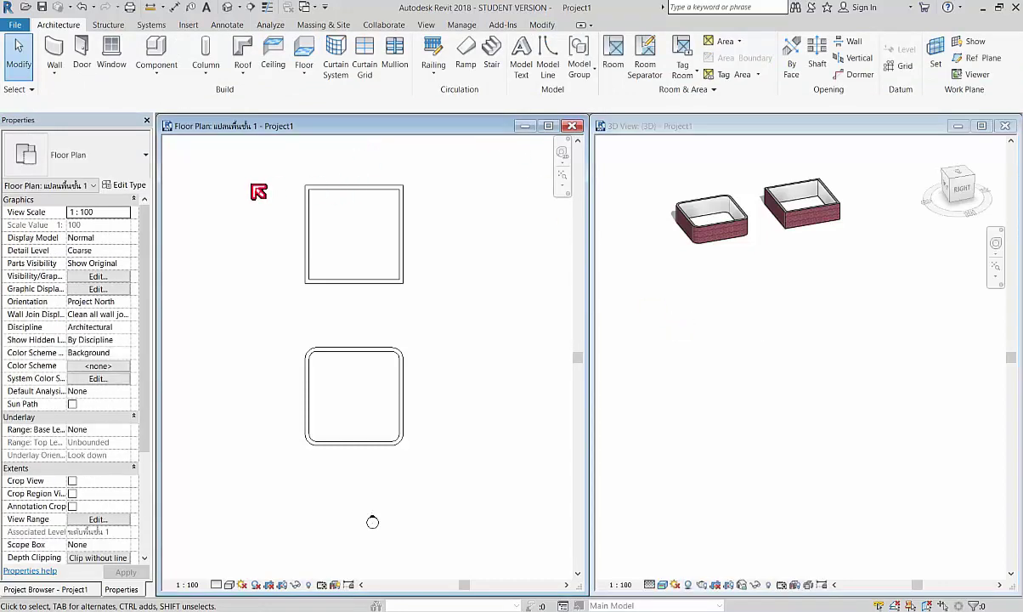
left_click(574, 127)
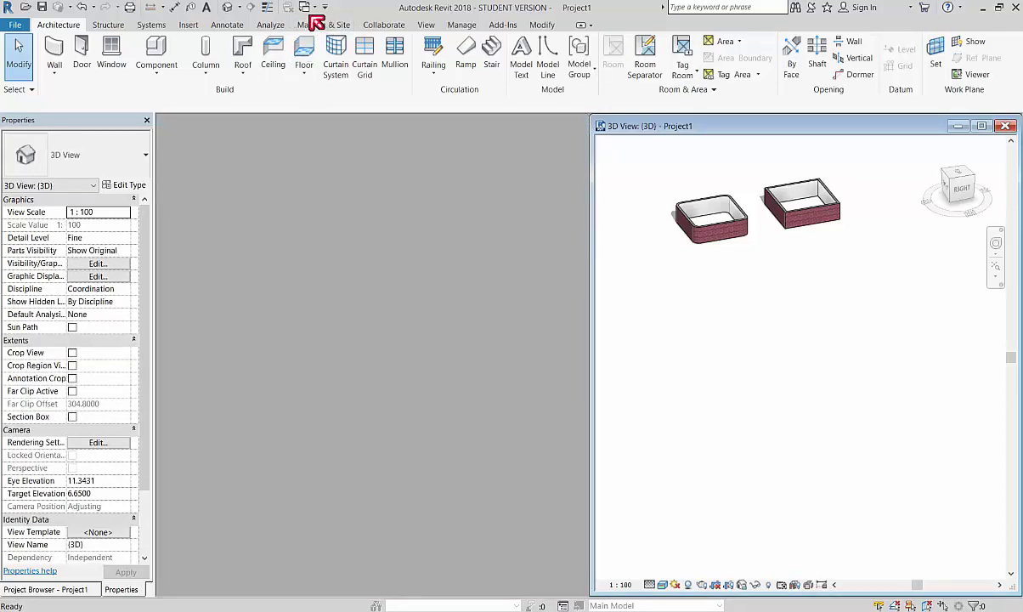
left_click(306, 7)
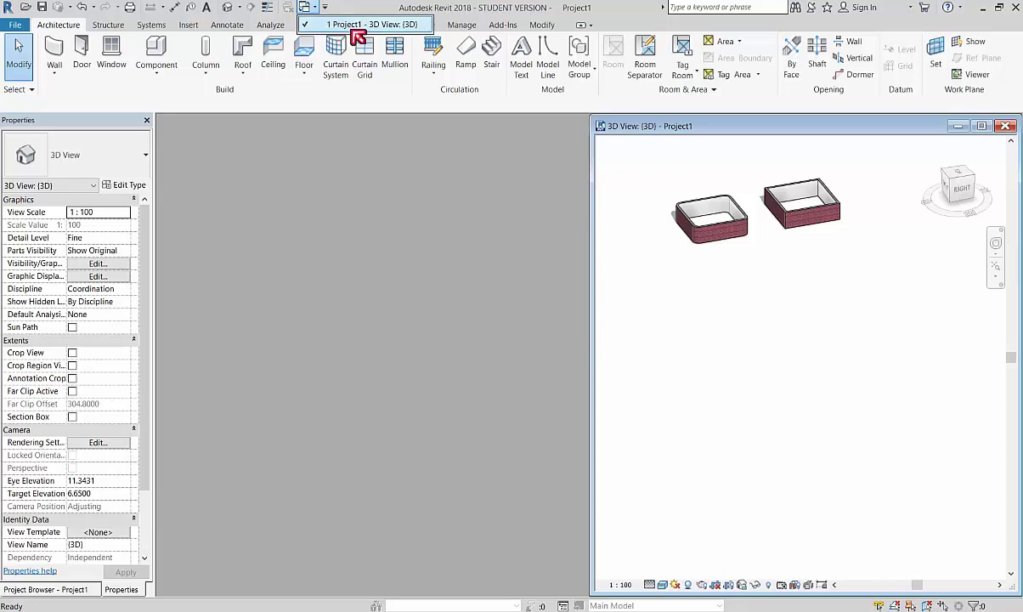
left_click(331, 250)
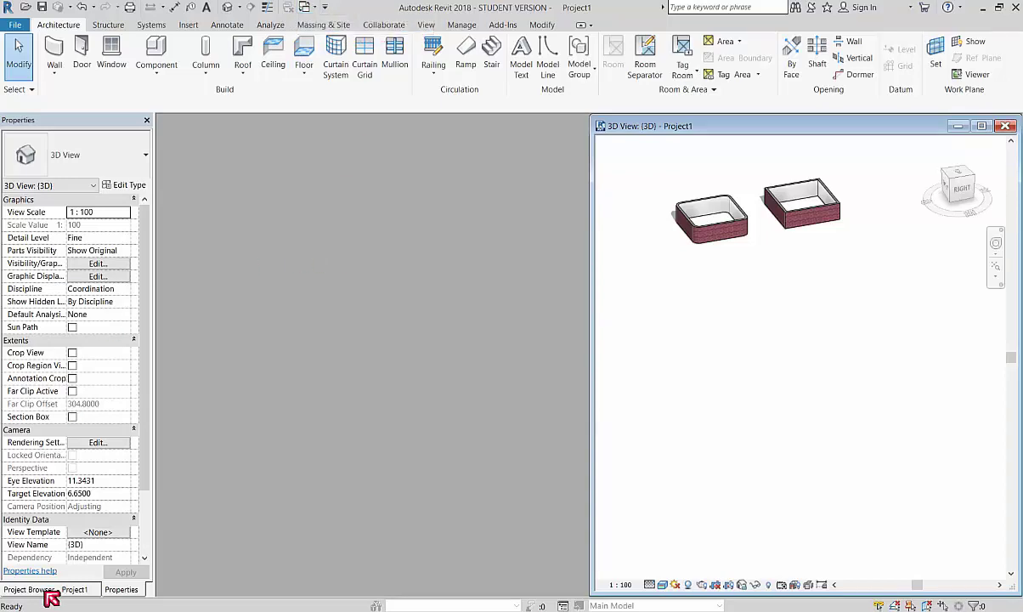
- Open the roof plan from the Project Browser and tile it beside the 3D view
left_click(48, 592)
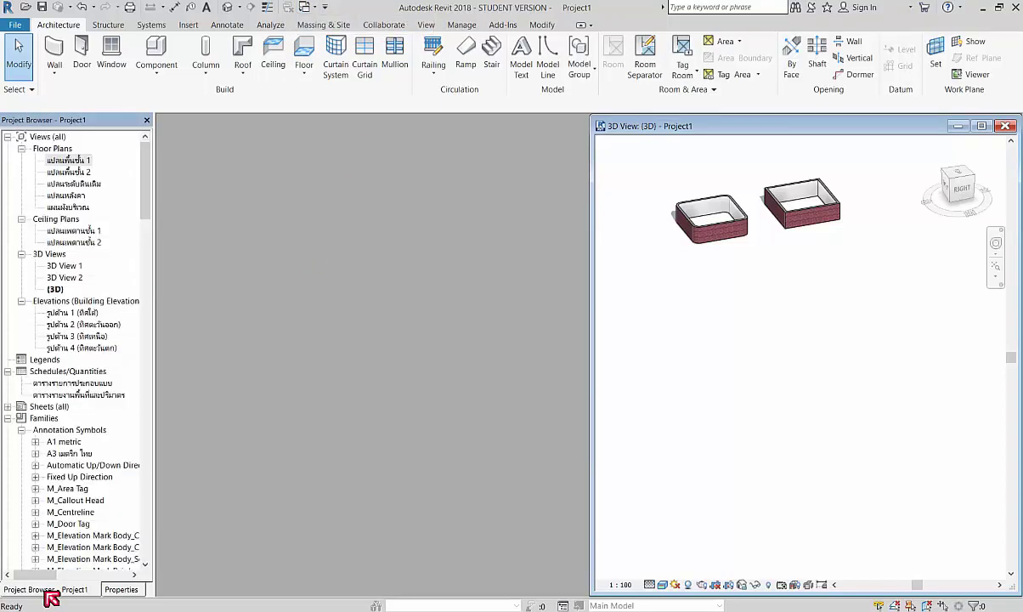
double_click(73, 196)
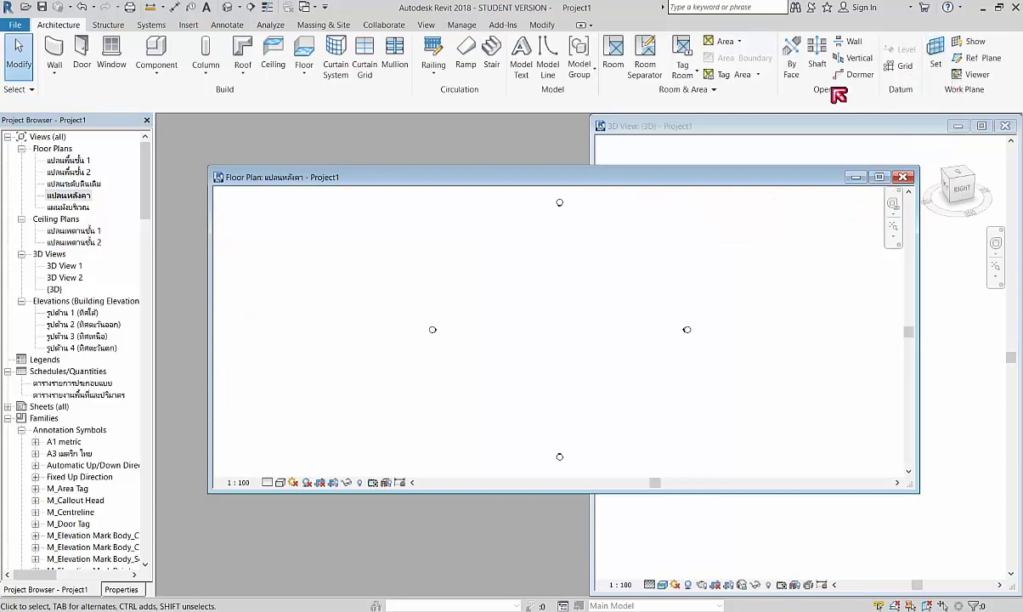
left_click(427, 26)
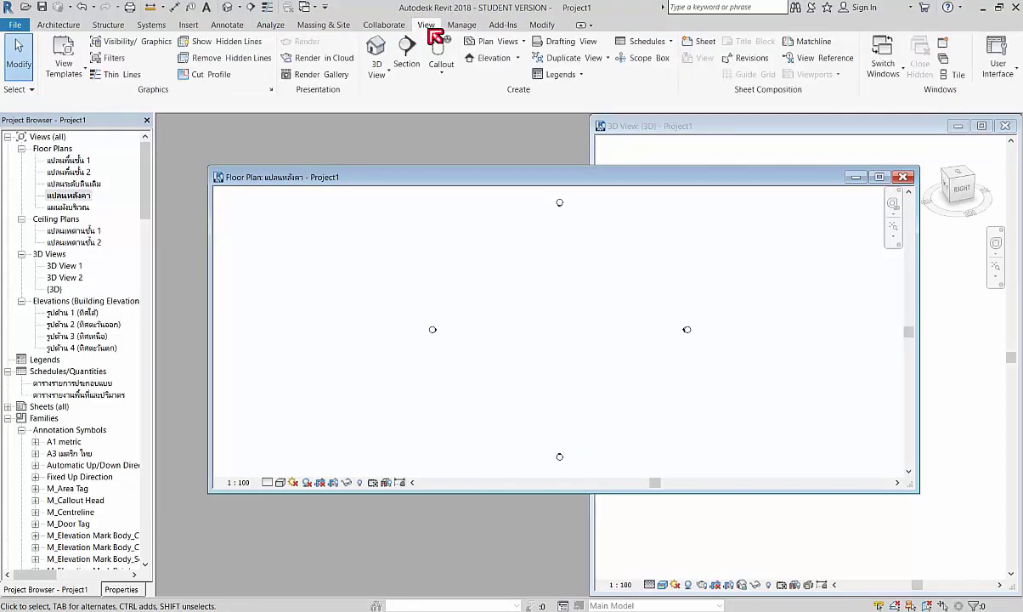
left_click(950, 75)
scroll(379, 403, "down", 2)
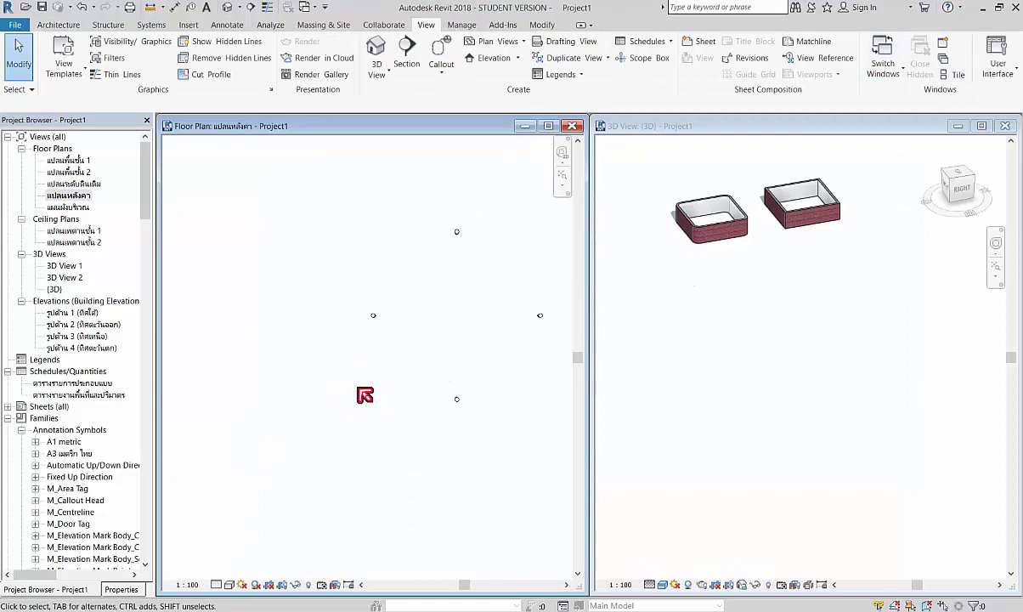
scroll(365, 392, "down", 2)
scroll(404, 359, "up", 2)
scroll(488, 312, "up", 2)
scroll(408, 366, "up", 1)
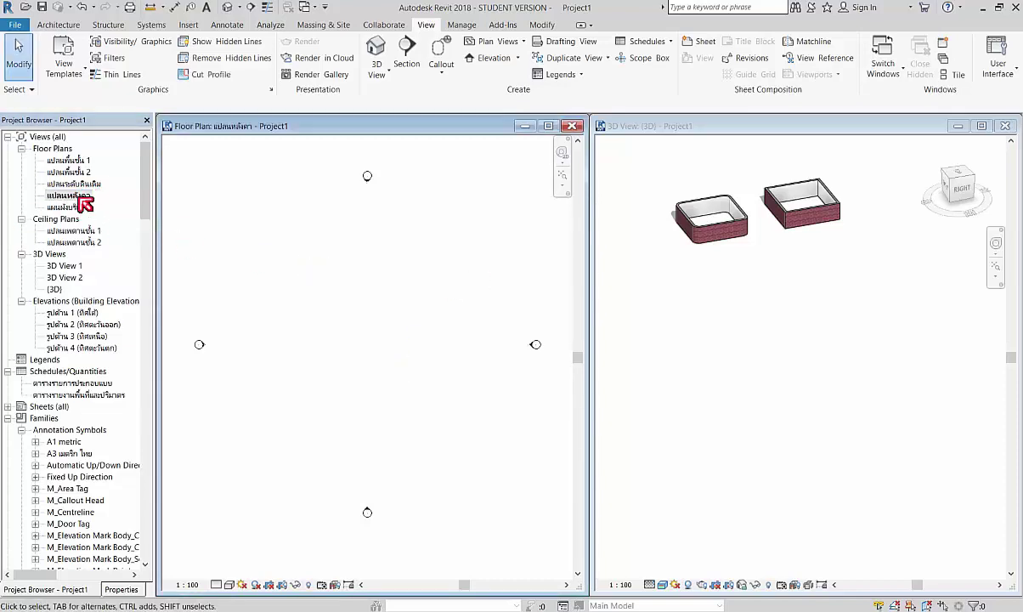
left_click(80, 197)
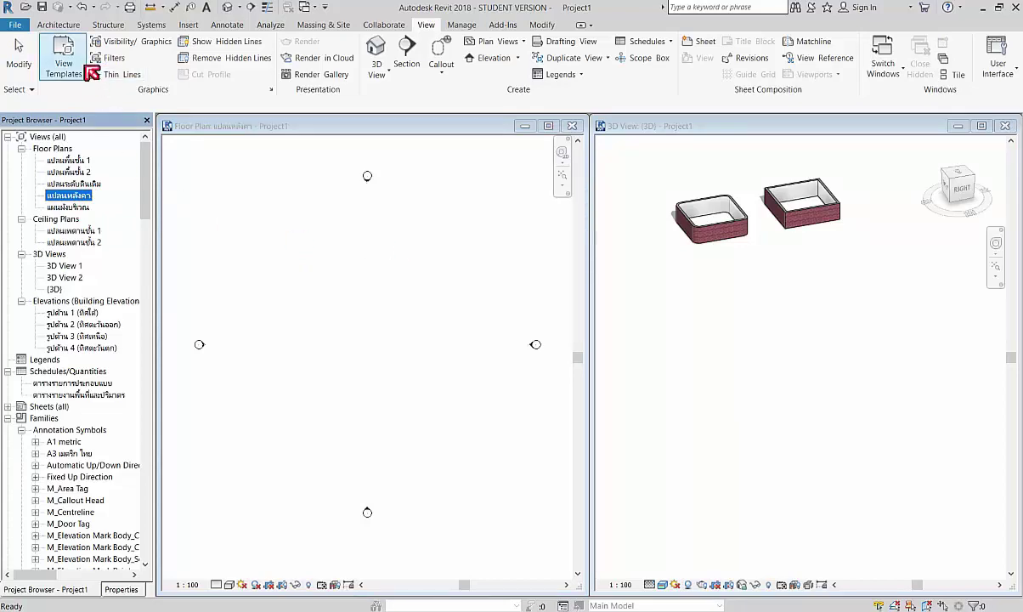
left_click(68, 29)
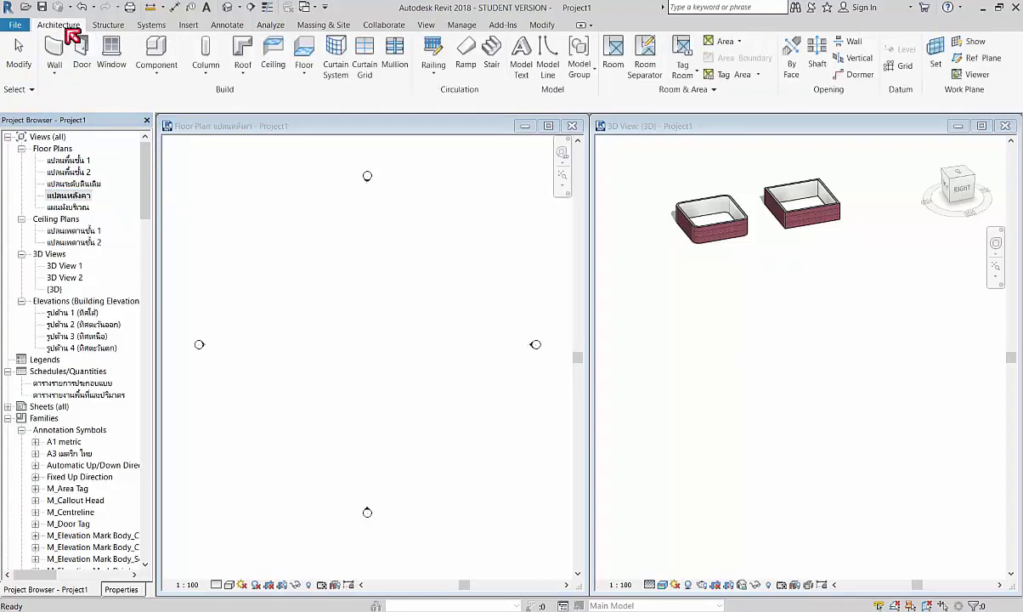
- Start a Roof by Footprint sketch with Line boundaries at the enclosure's top-left corner
left_click(255, 53)
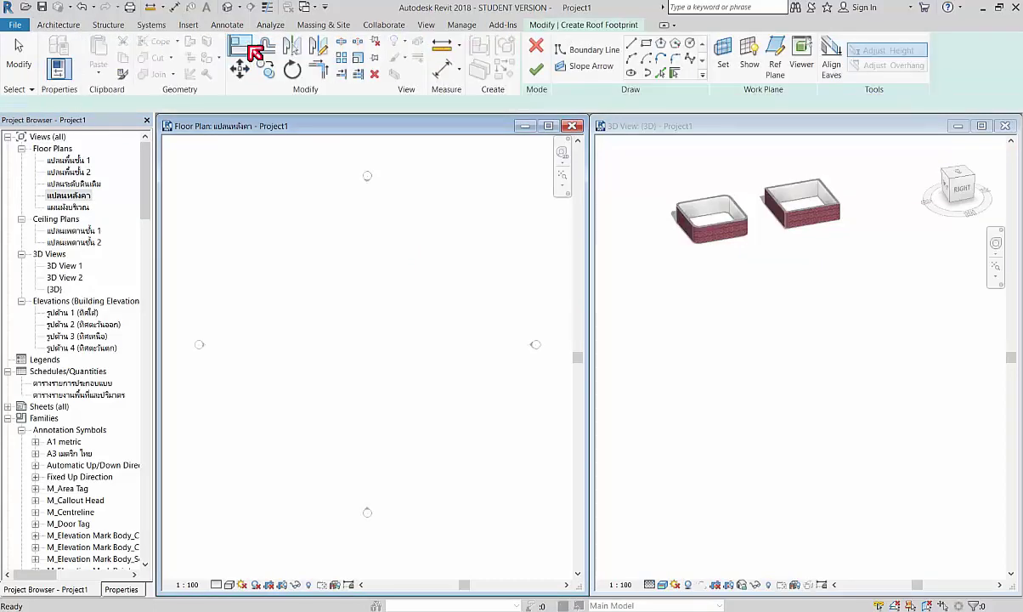
left_click(124, 590)
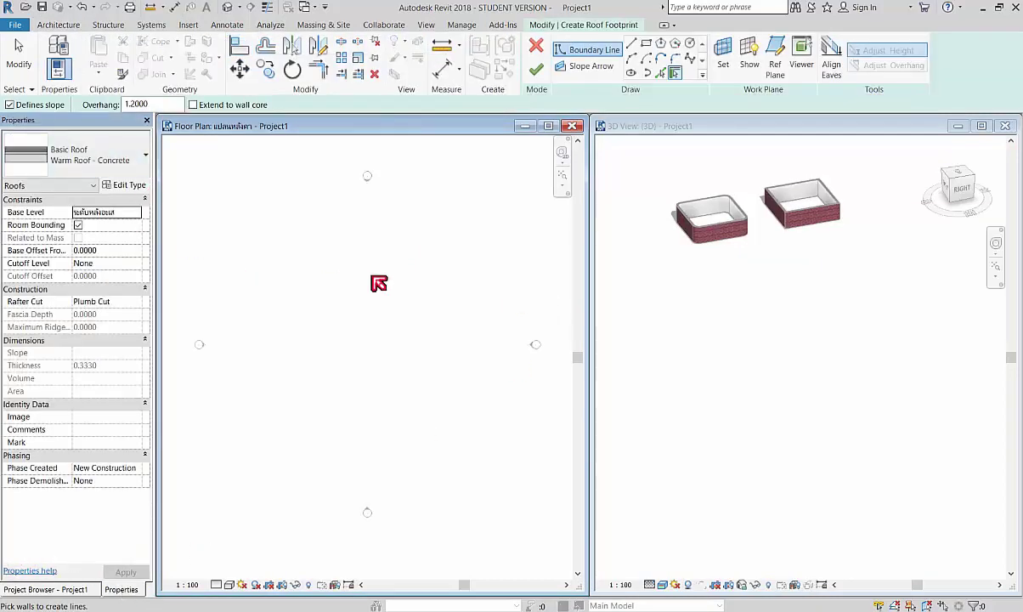
left_click(631, 43)
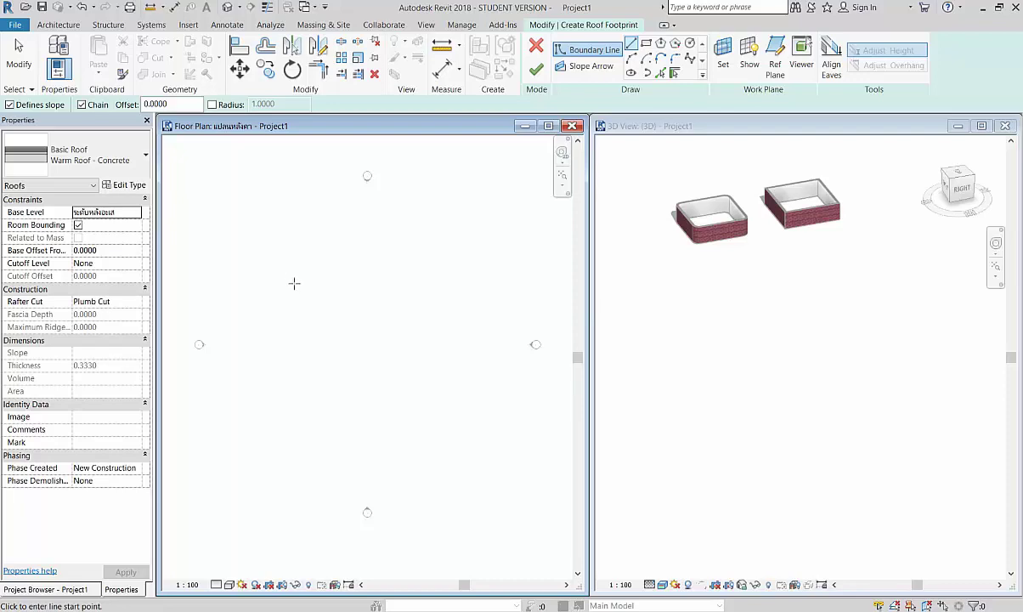
left_click(296, 291)
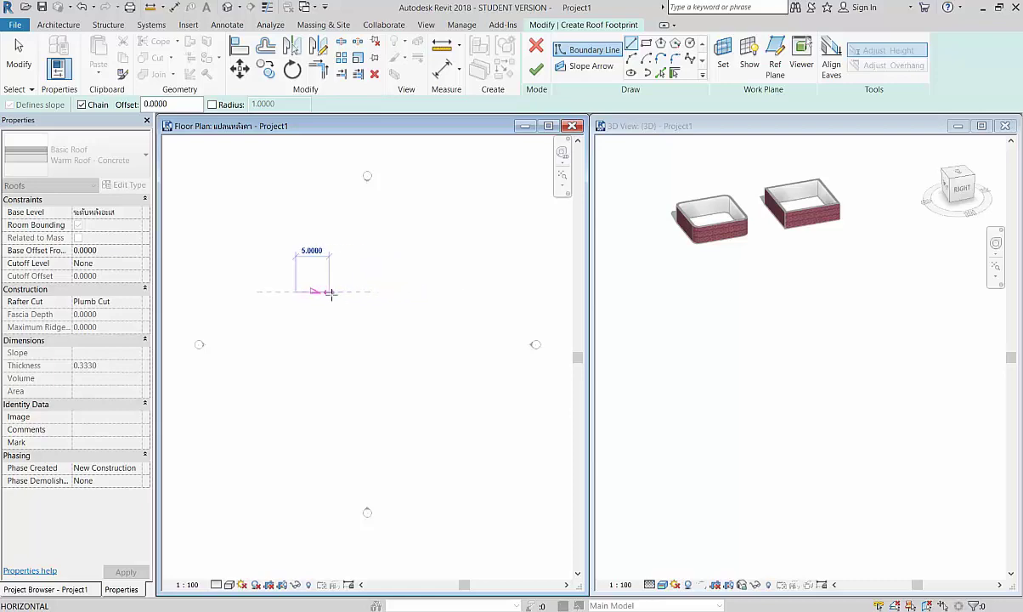
scroll(399, 291, "up", 2)
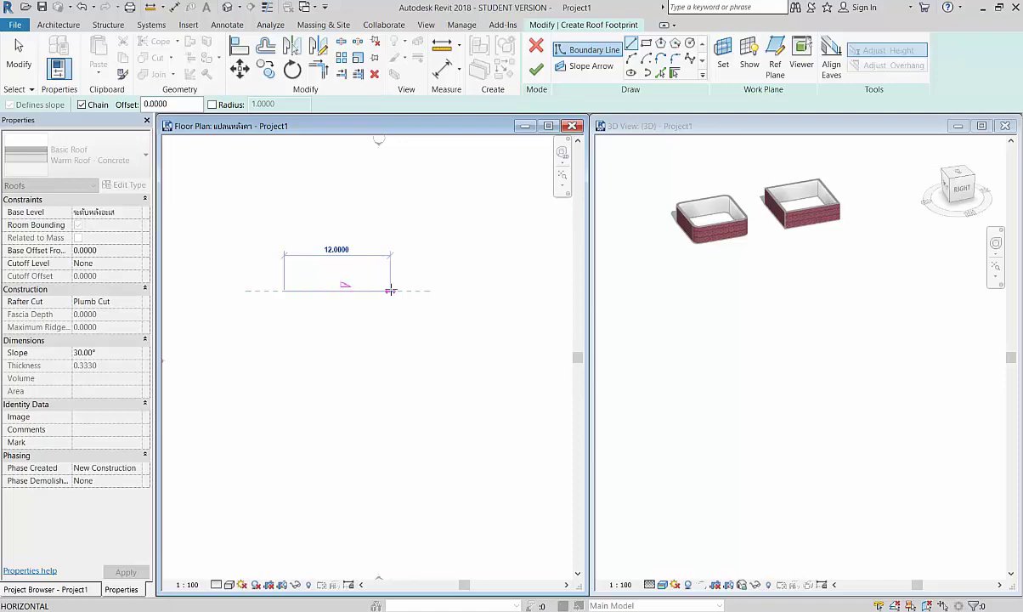
- Draw the 12.0000 square boundary and finish it as a 30° hip roof
left_click(391, 290)
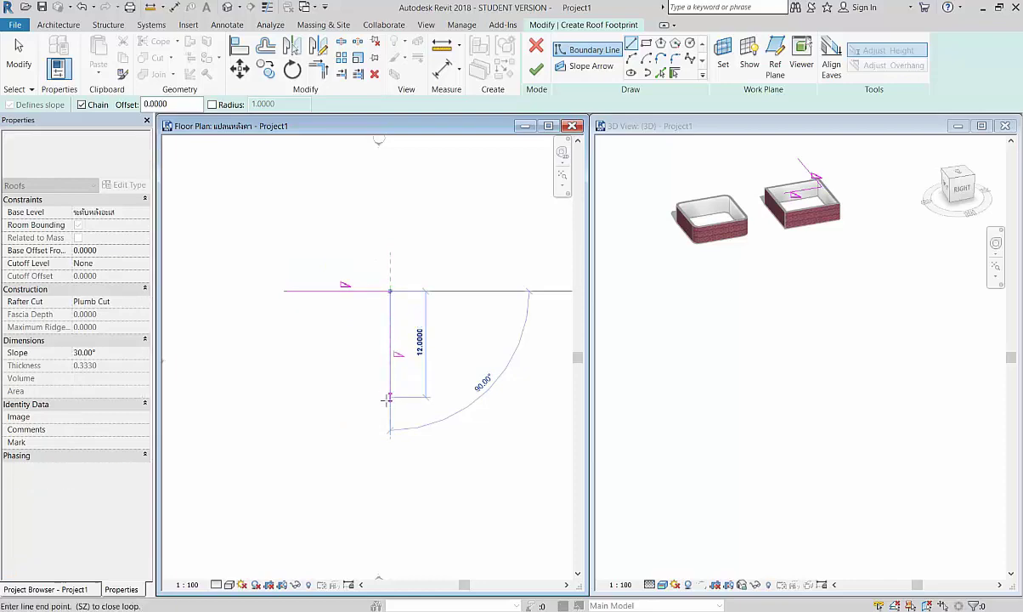
left_click(390, 397)
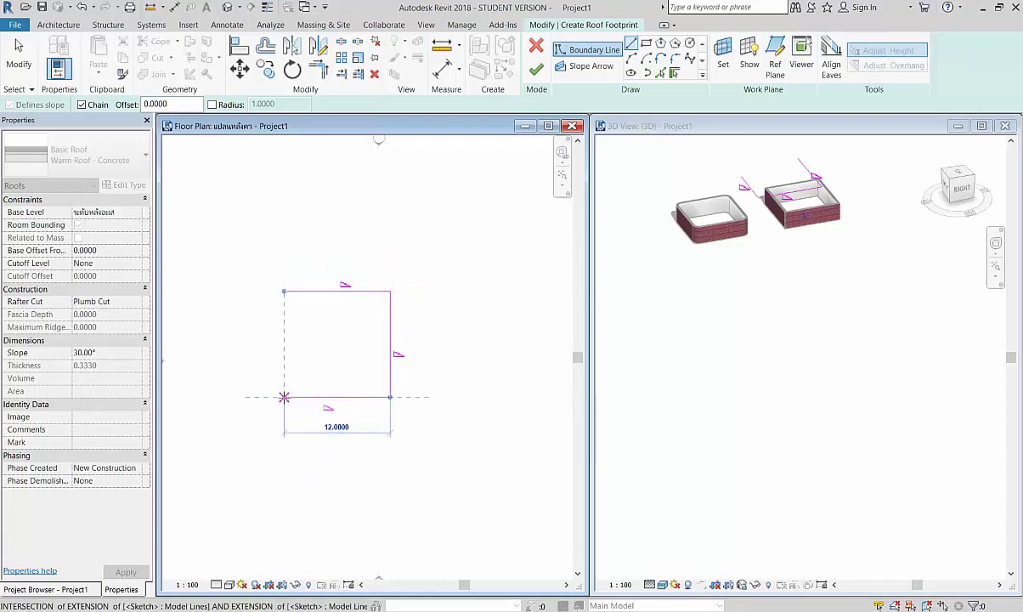
left_click(283, 397)
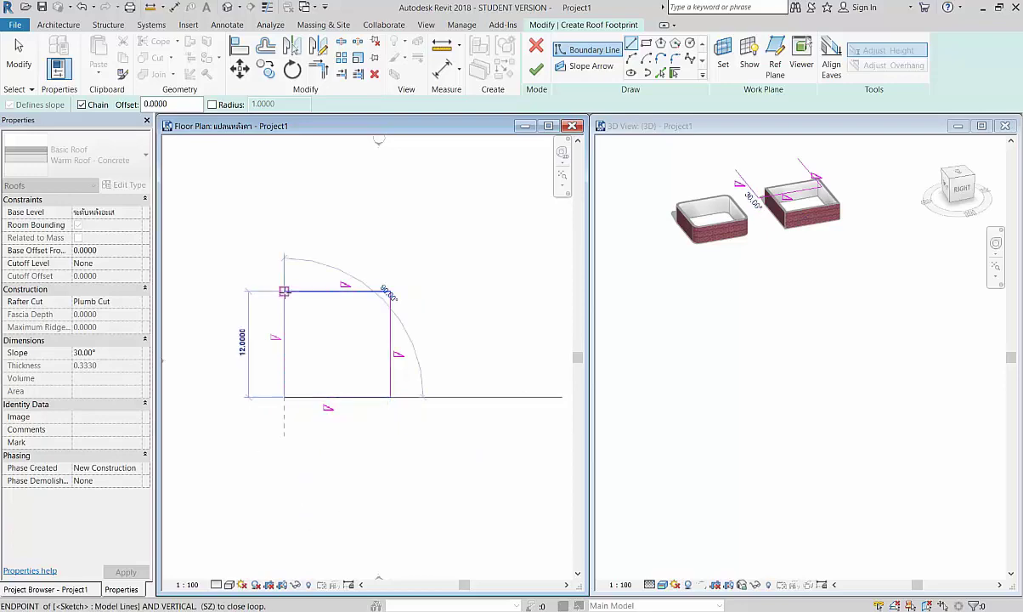
left_click(284, 291)
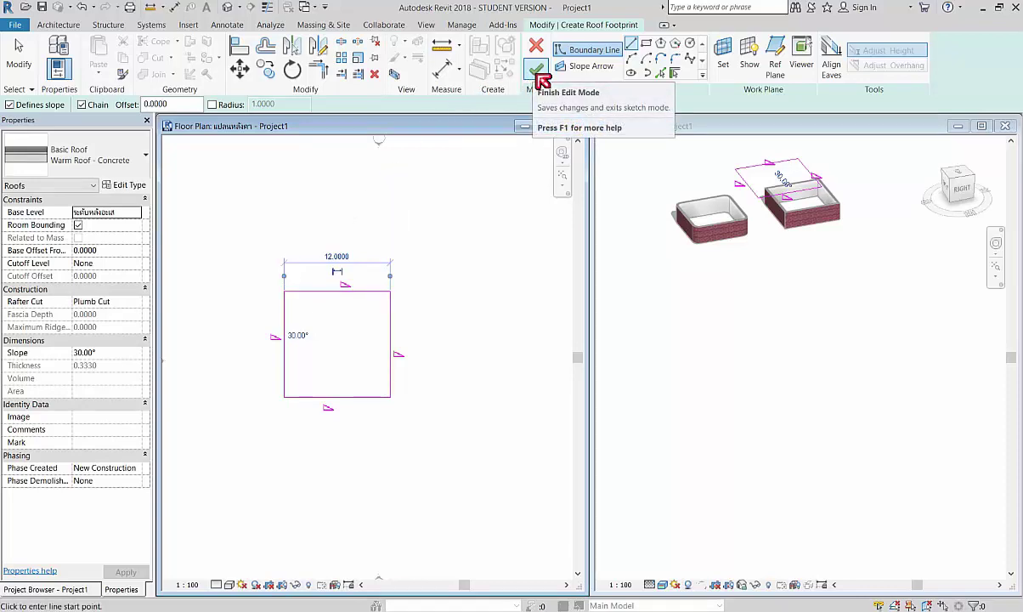
left_click(541, 74)
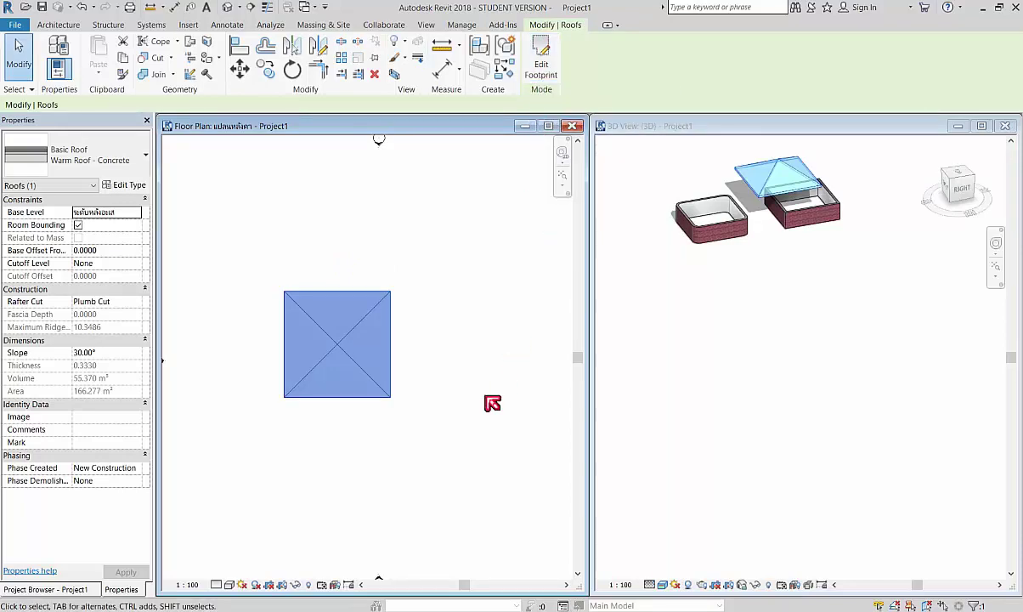
left_click(492, 403)
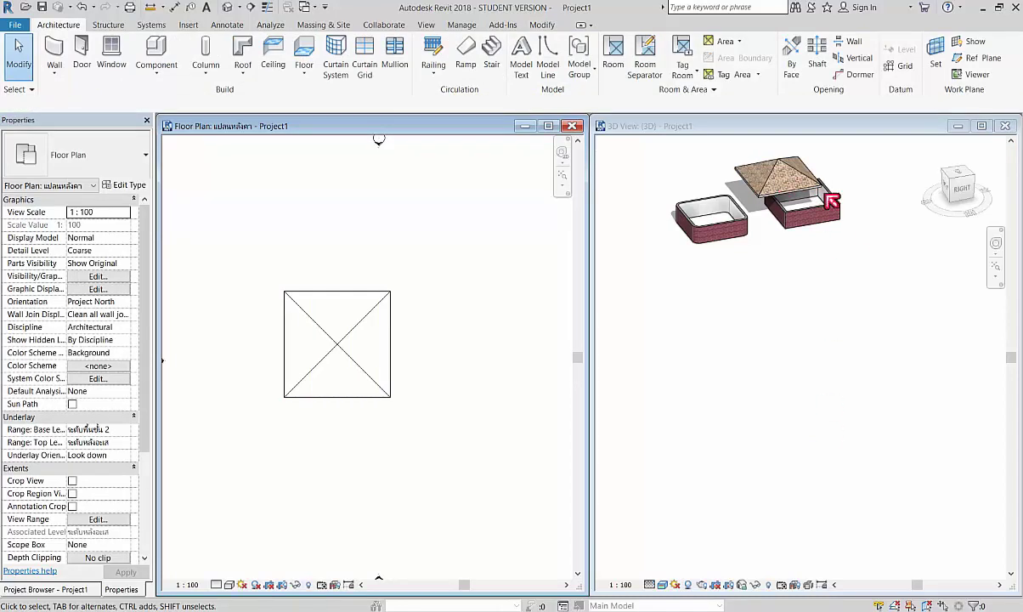
scroll(807, 162, "up", 5)
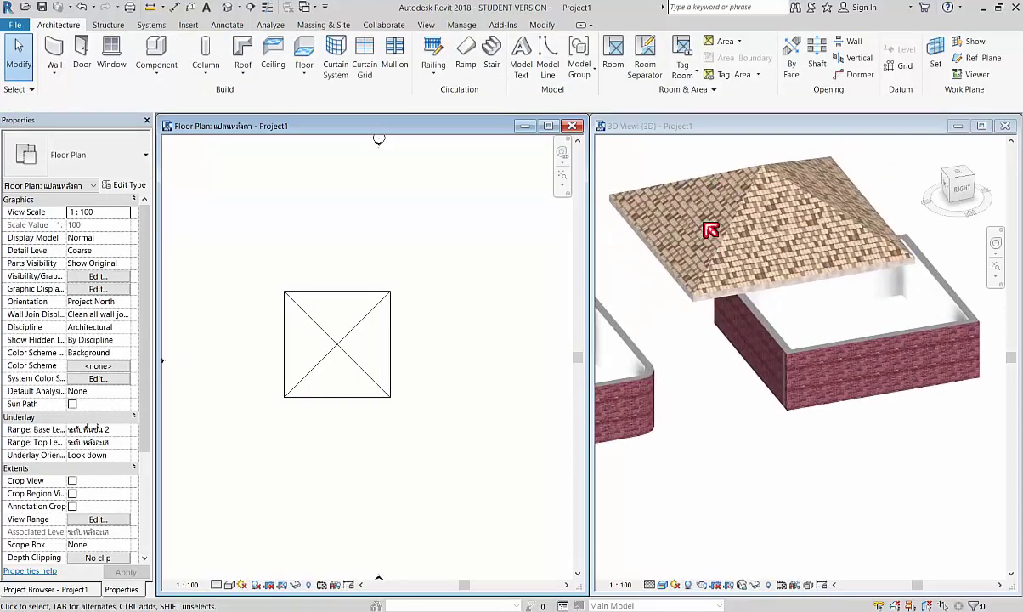
left_click(776, 258)
scroll(776, 258, "up", 2)
scroll(811, 283, "down", 2)
scroll(792, 273, "down", 1)
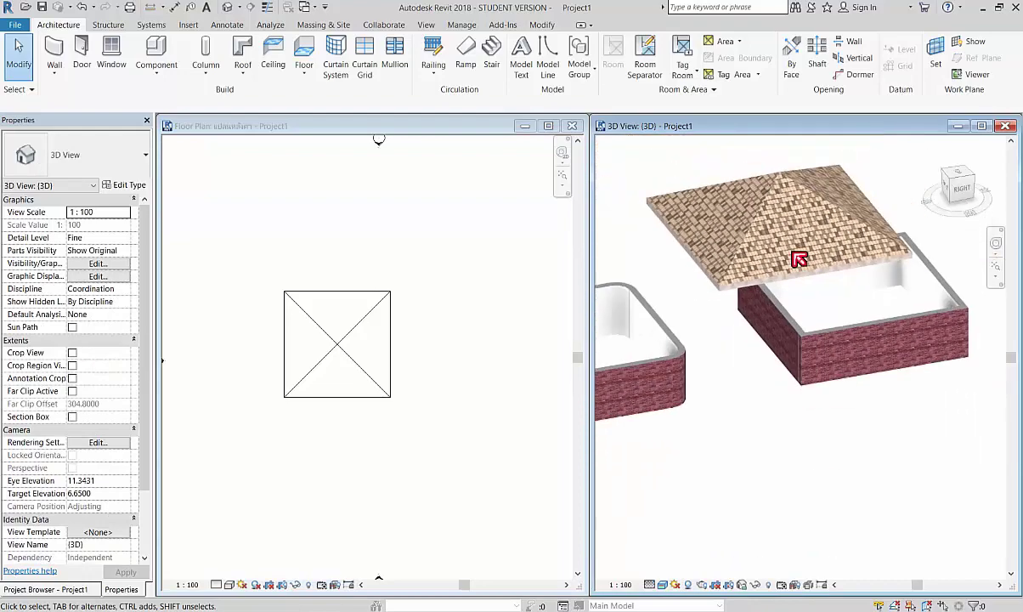
scroll(801, 262, "up", 1)
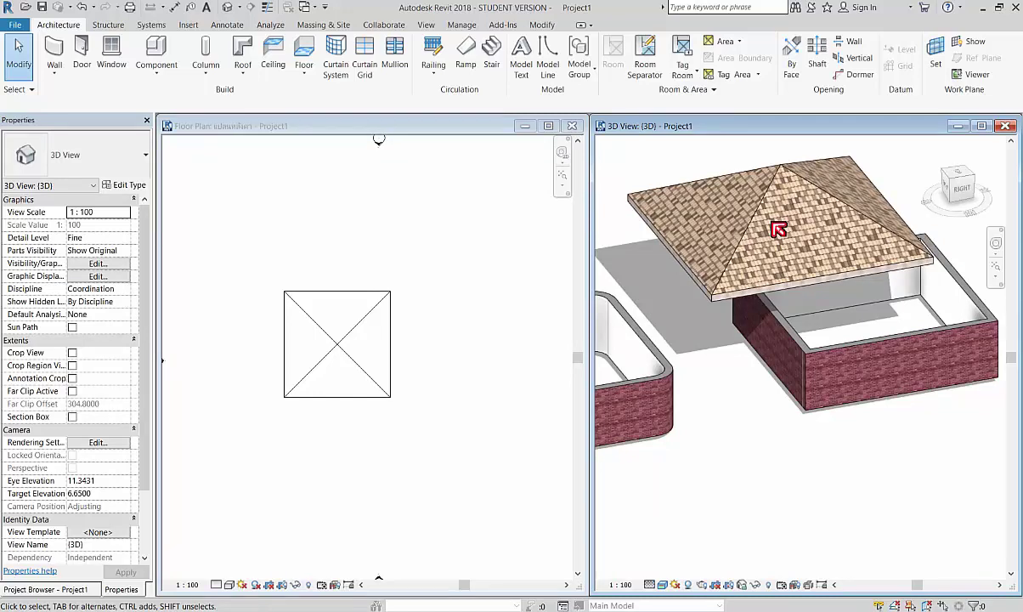
left_click(397, 359)
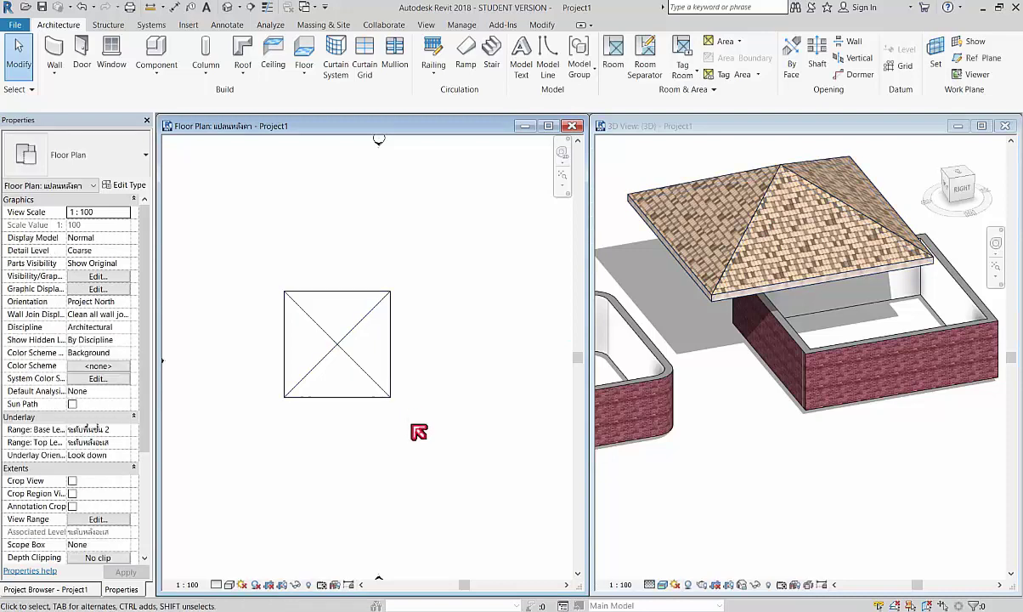
left_click(393, 293)
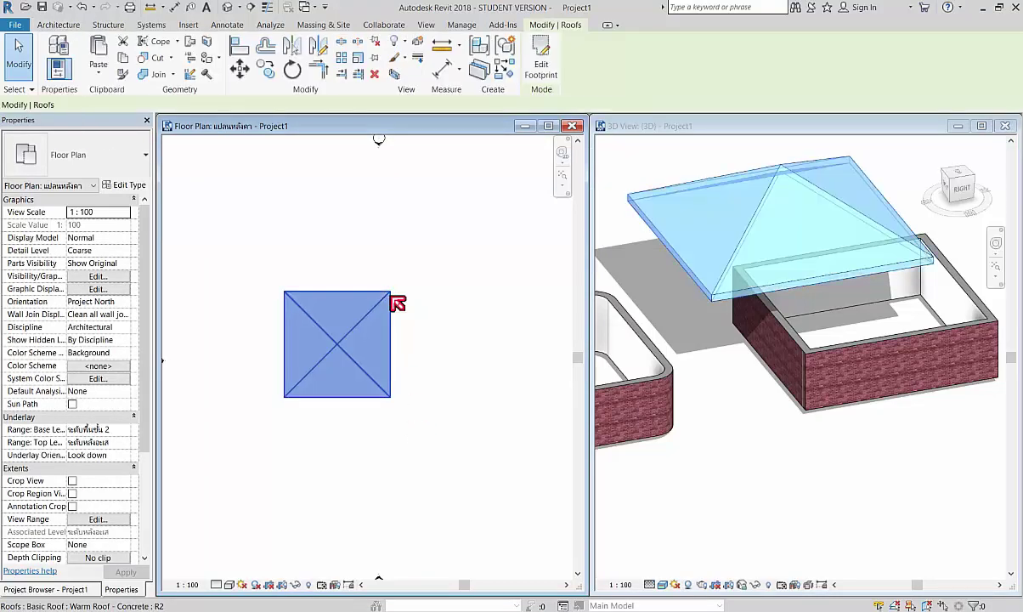
left_click(491, 367)
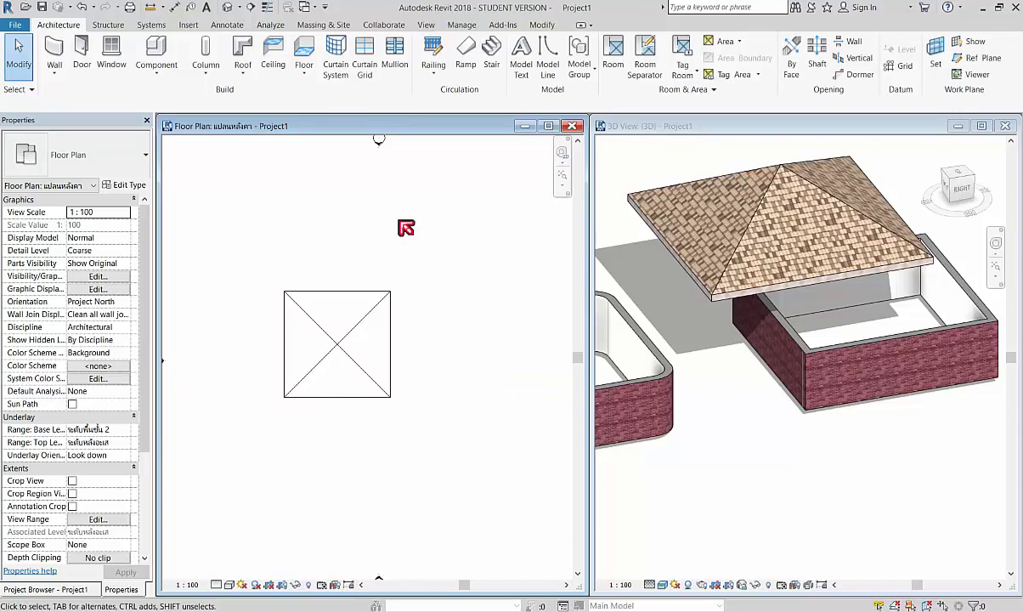
scroll(407, 227, "down", 2)
scroll(406, 228, "down", 2)
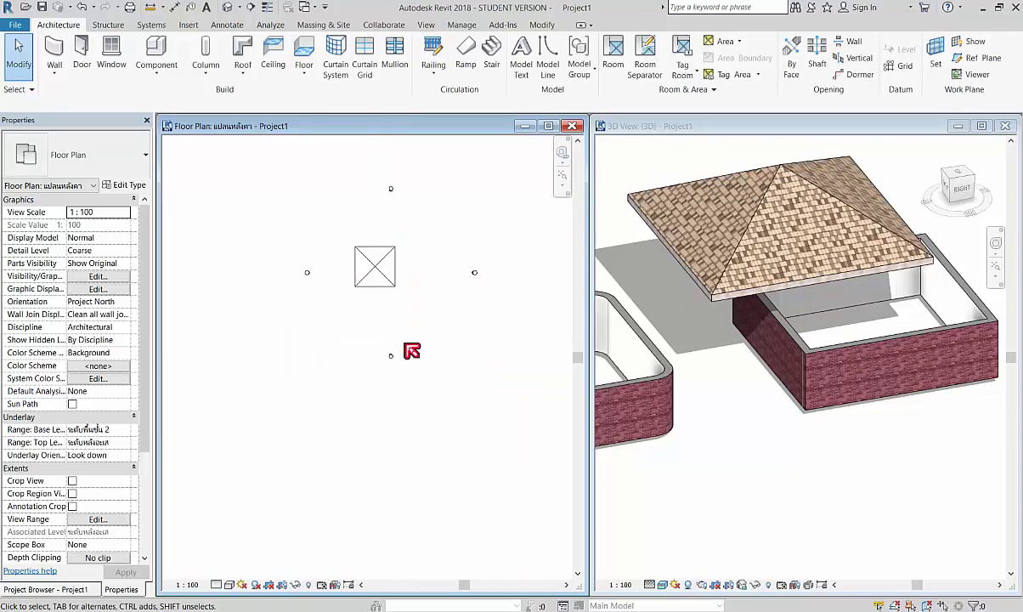
mouse_move(412, 347)
middle_mouse_down()
mouse_move(325, 263)
mouse_move(309, 267)
middle_mouse_up()
scroll(398, 253, "up", 2)
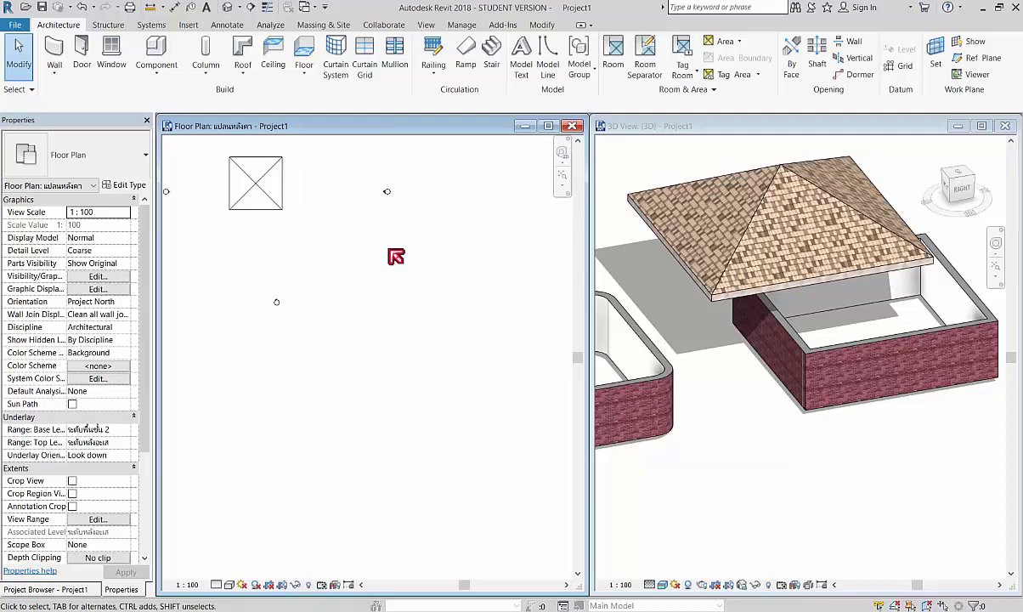
scroll(393, 257, "up", 2)
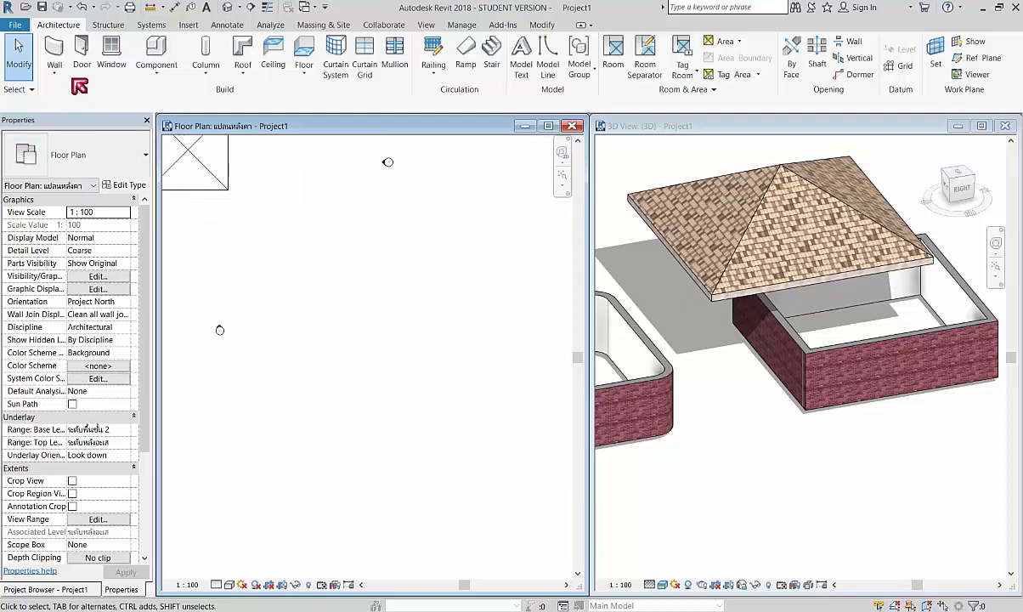
- Start a Line roof footprint and draw the first stepped edges, including the 7.0000 and 10.0000 runs
left_click(246, 47)
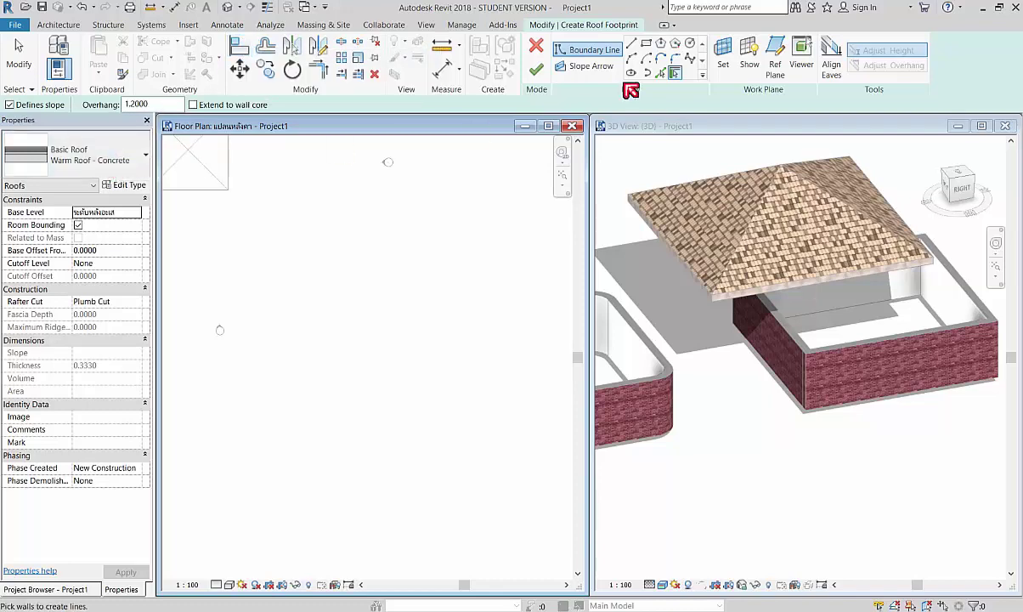
left_click(630, 43)
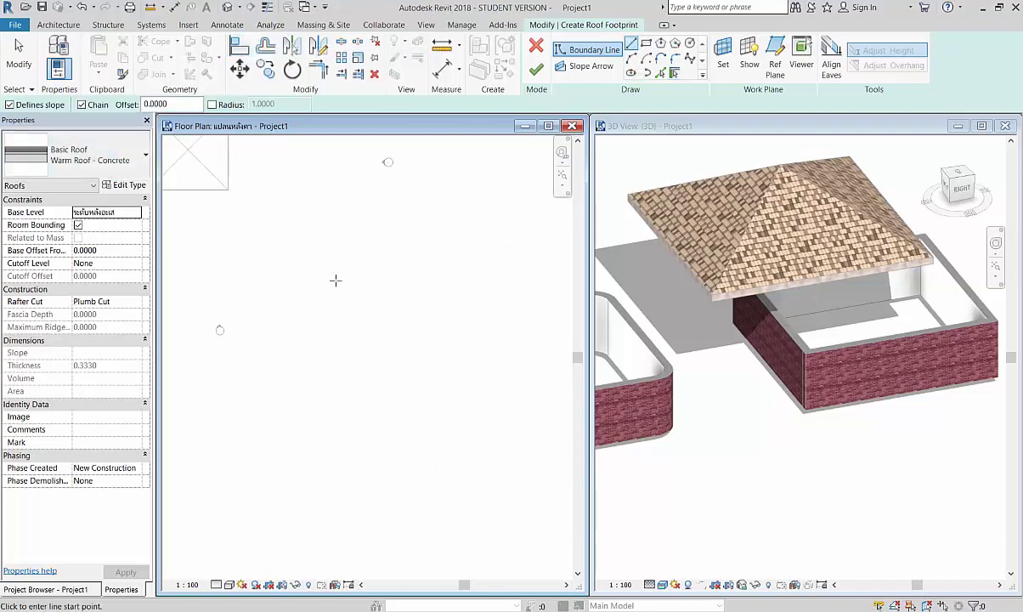
left_click(336, 422)
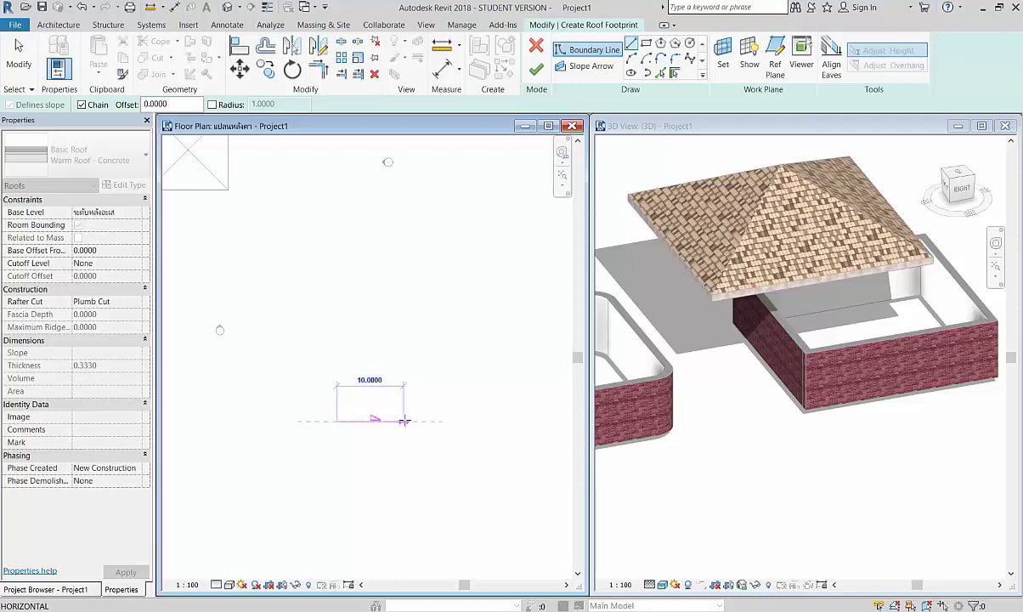
left_click(404, 420)
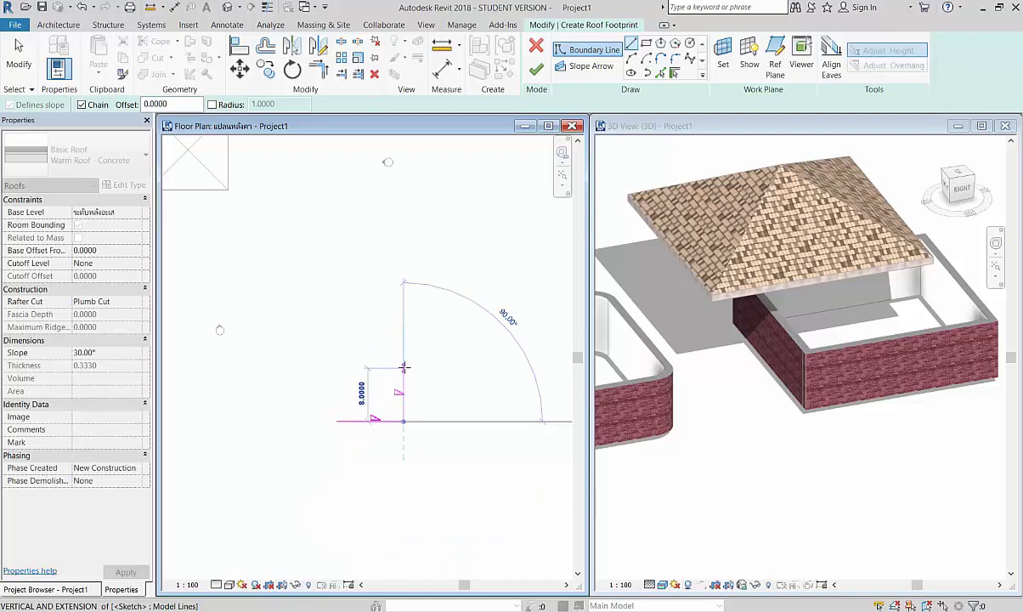
left_click(404, 367)
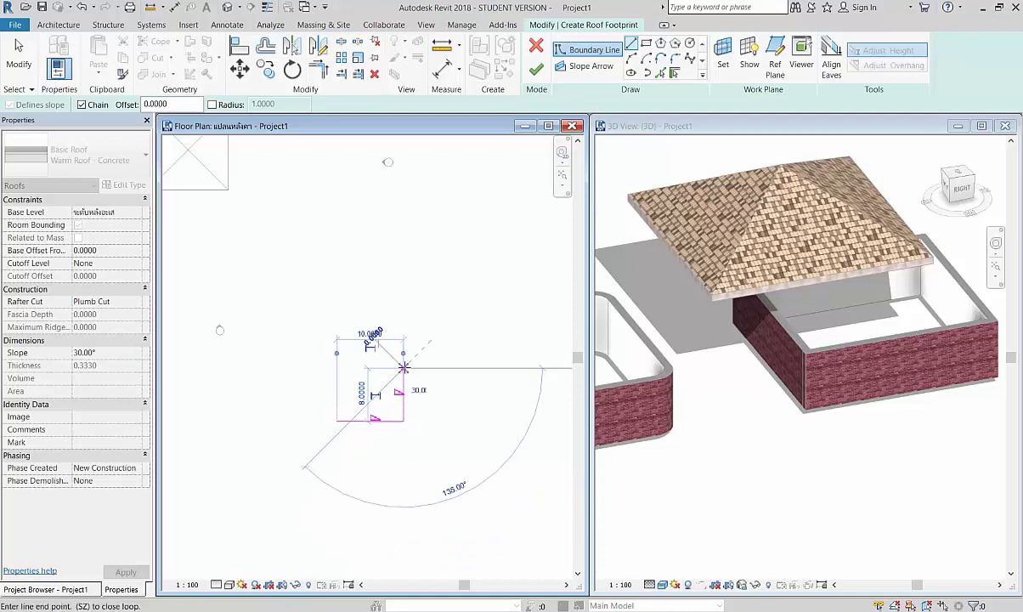
left_click(450, 367)
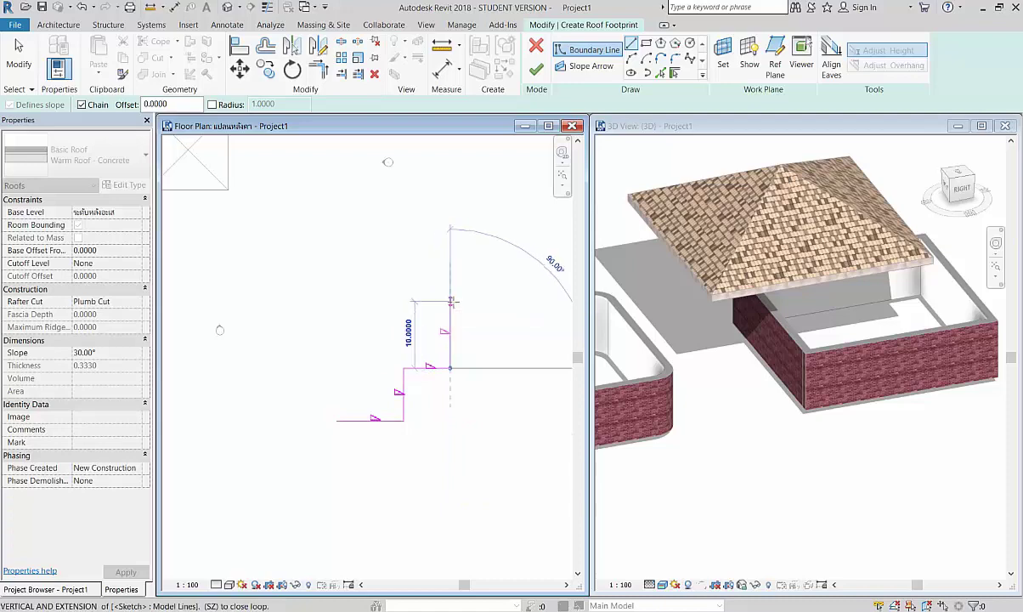
left_click(452, 301)
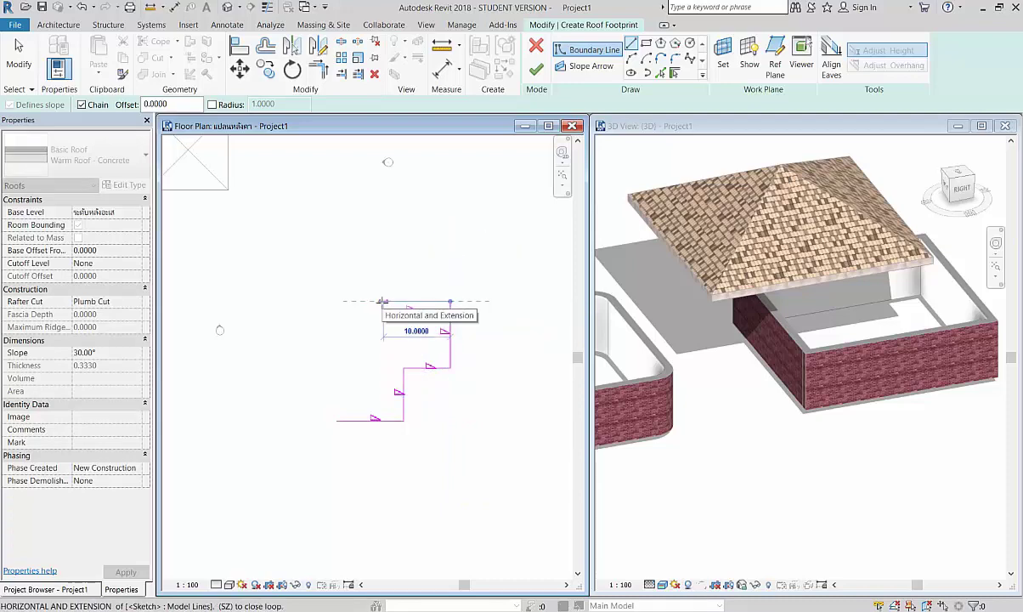
left_click(383, 300)
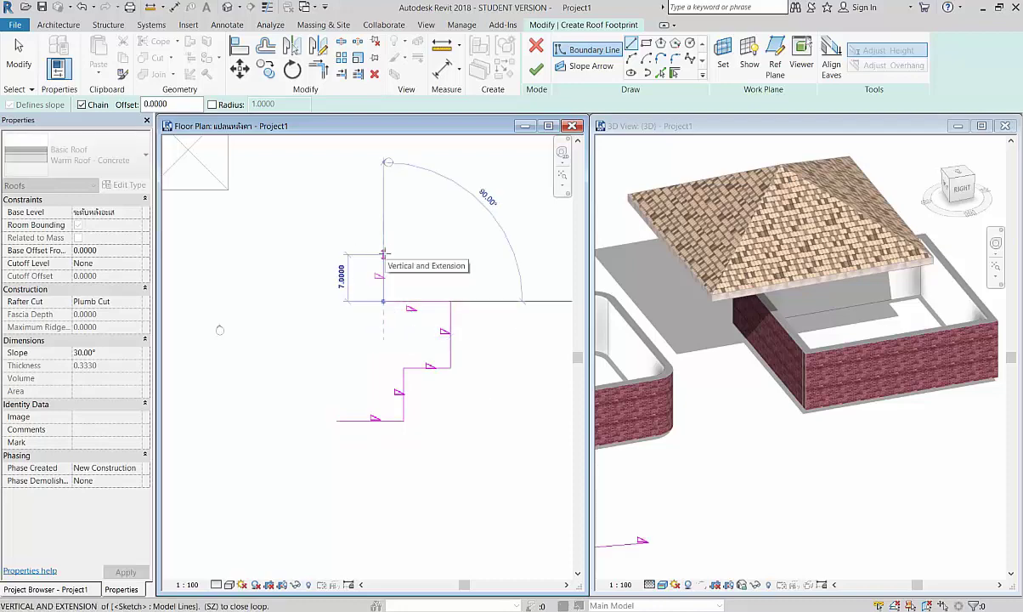
left_click(383, 254)
- Complete the outline with the 4.0000, 13.0000, 5.0000 and 8.0000 edges, closing the loop
left_click(336, 254)
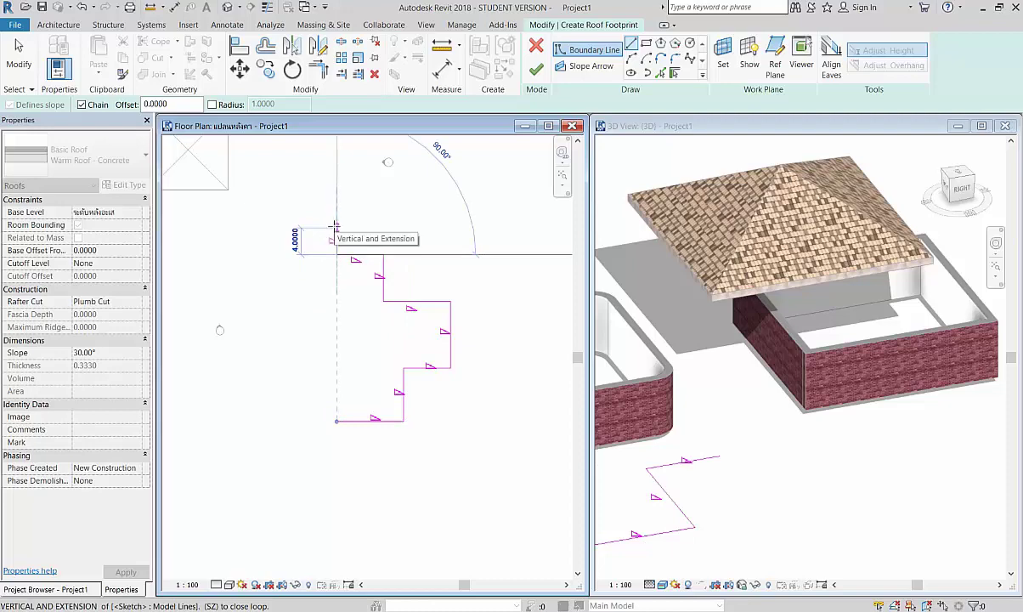
left_click(336, 228)
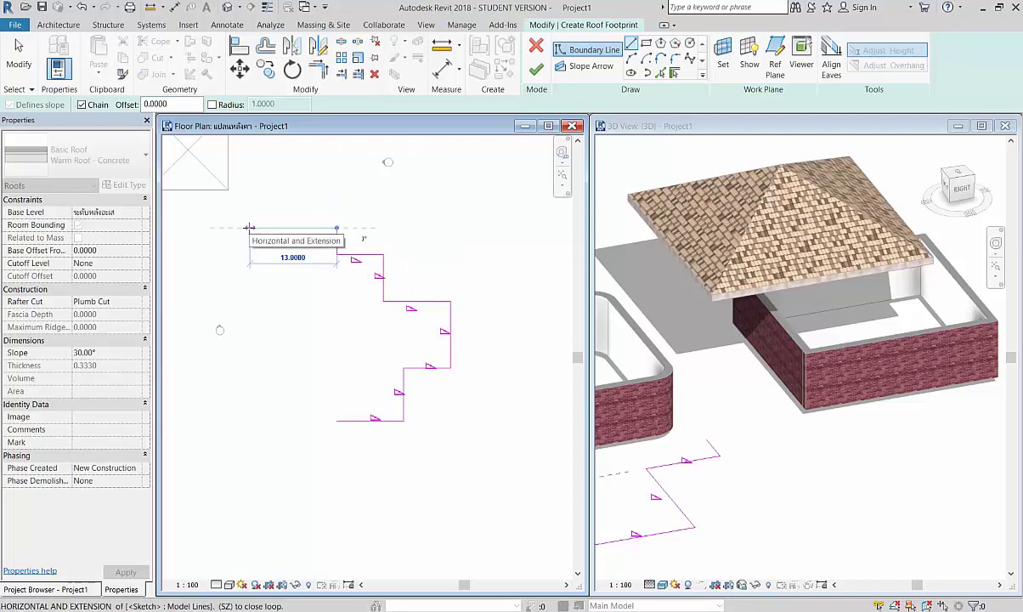
left_click(249, 228)
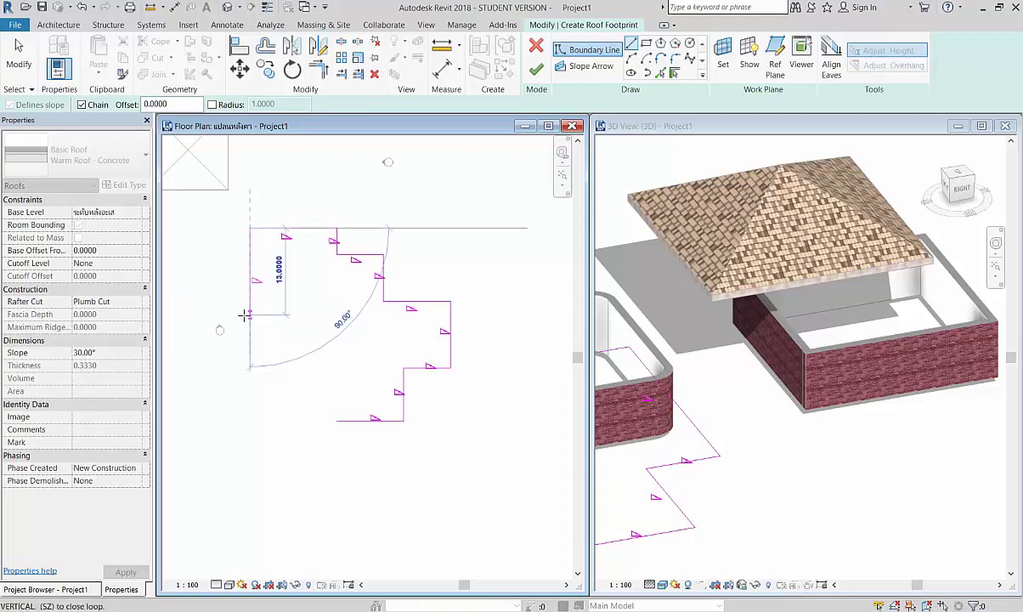
left_click(248, 315)
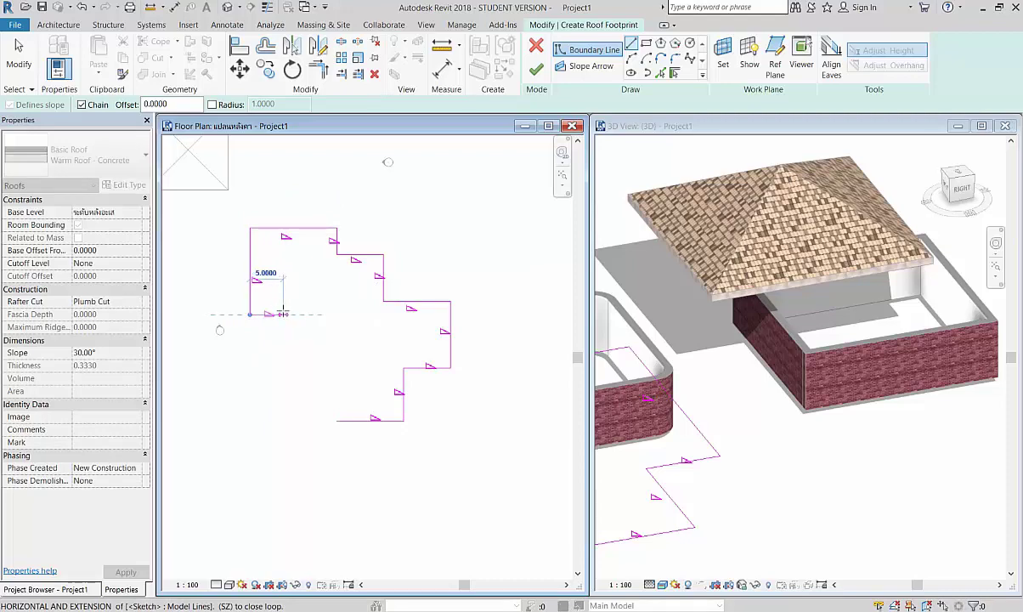
left_click(283, 315)
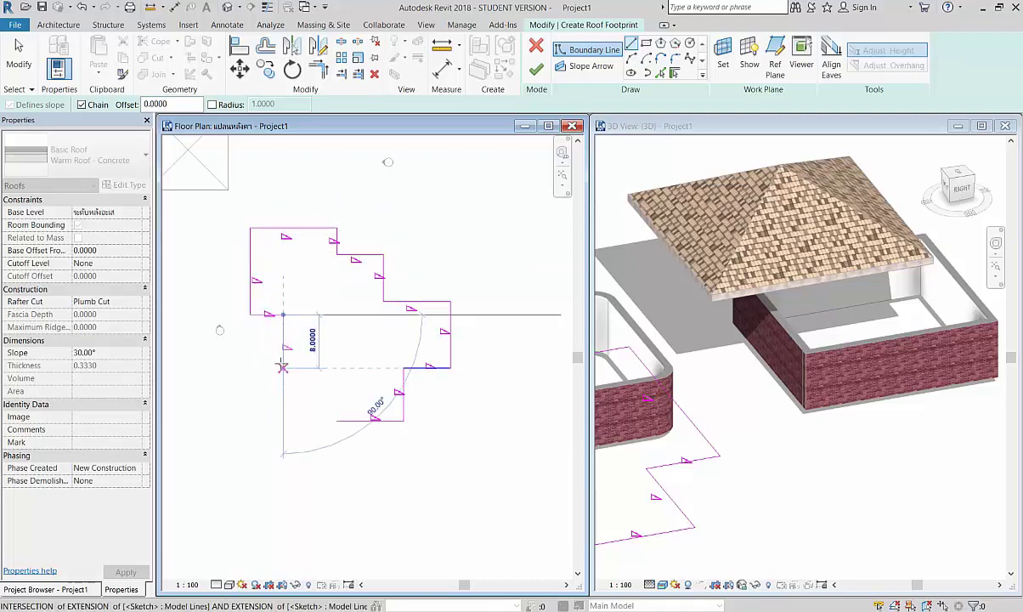
left_click(283, 367)
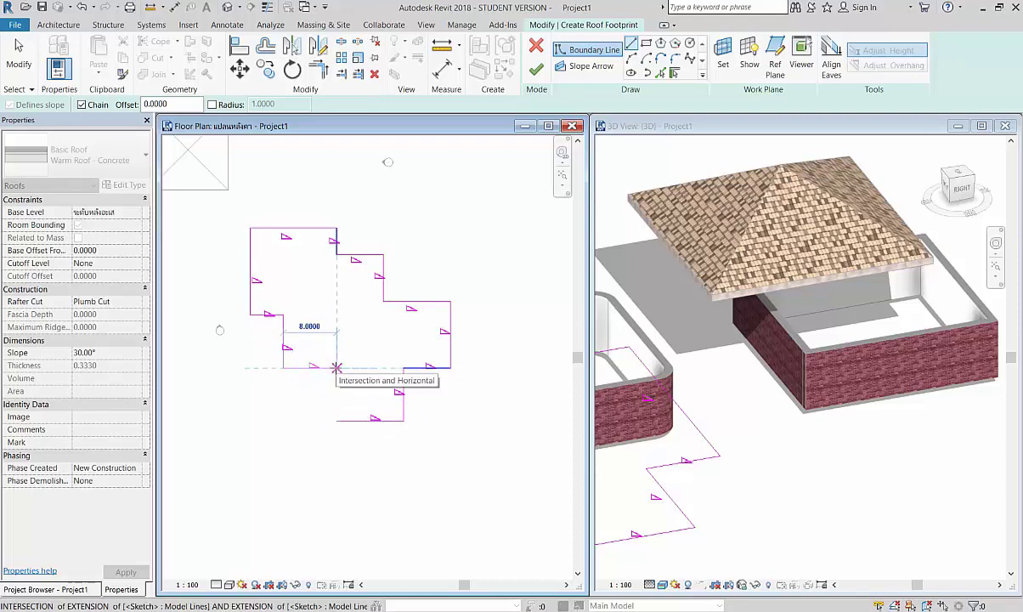
left_click(336, 367)
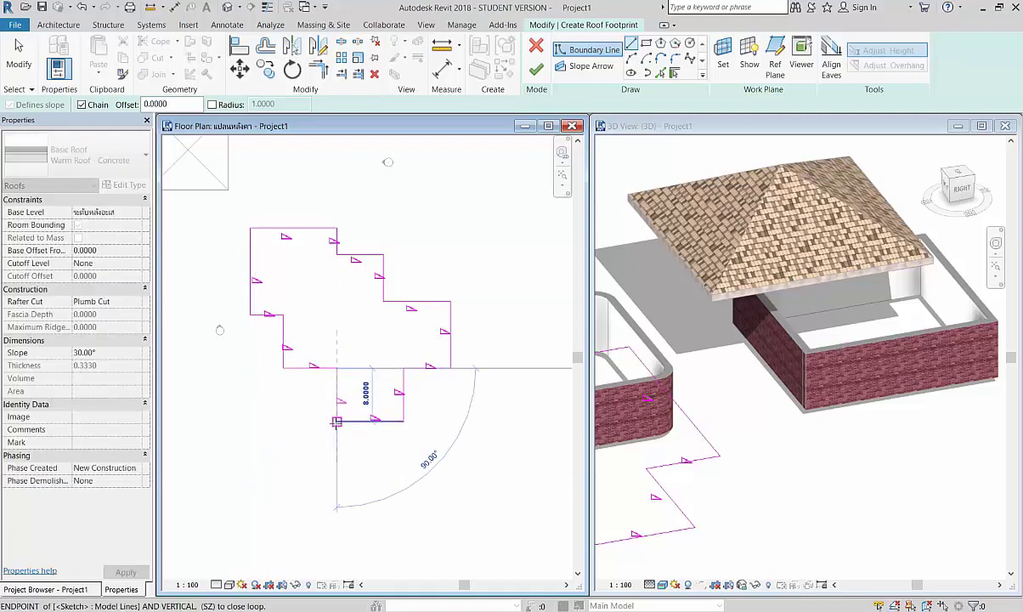
left_click(337, 422)
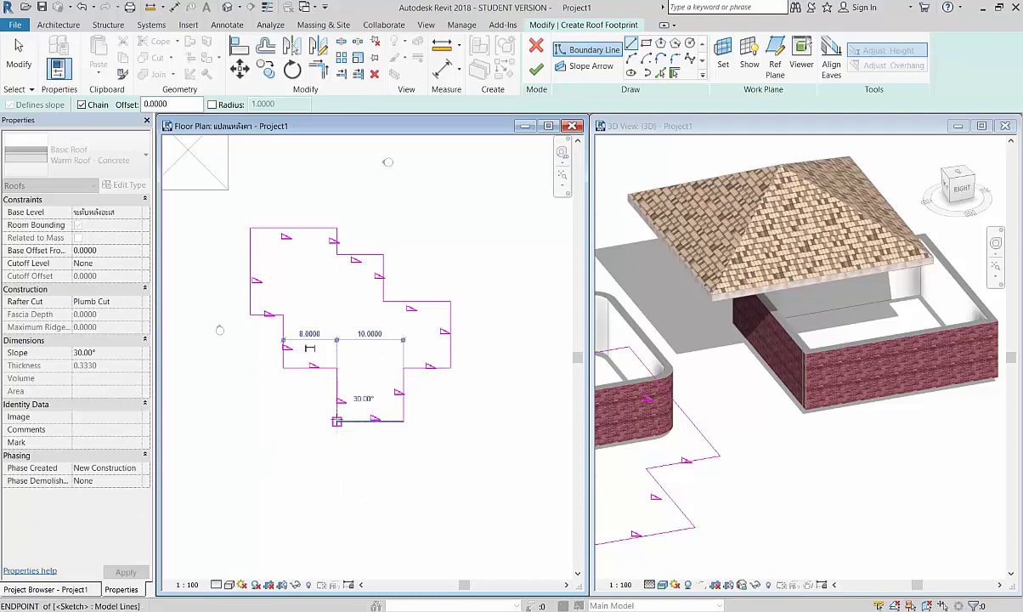
left_click(309, 333)
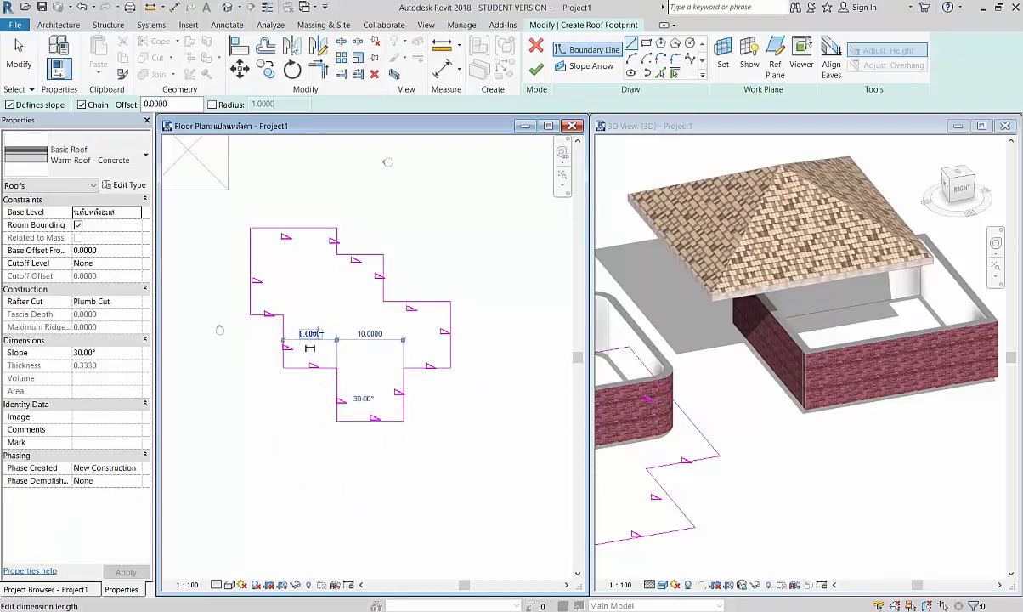
key("Escape")
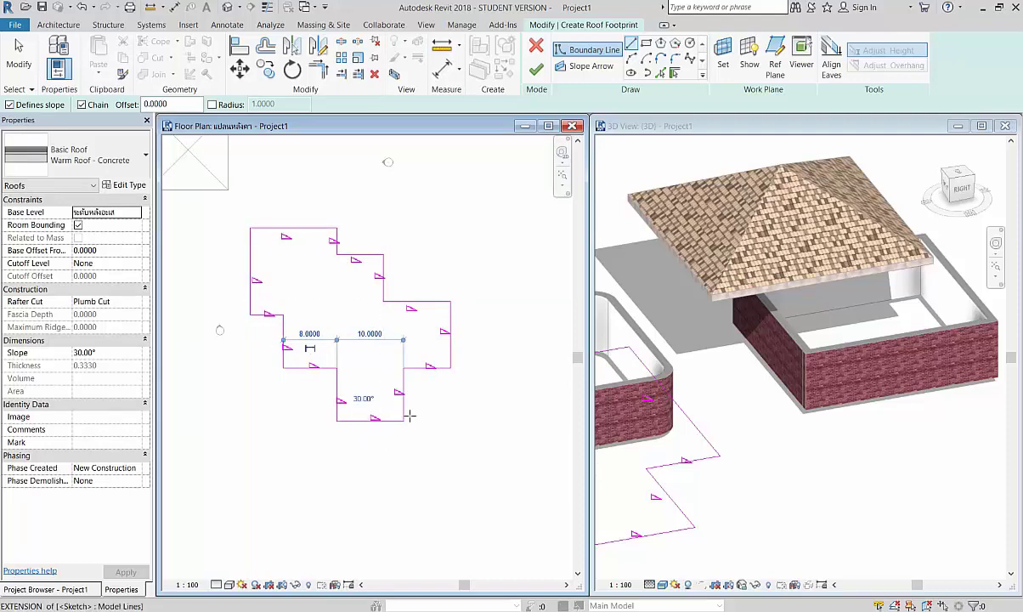
- Finish the stepped footprint into a hip roof and clear the selection
left_click(538, 69)
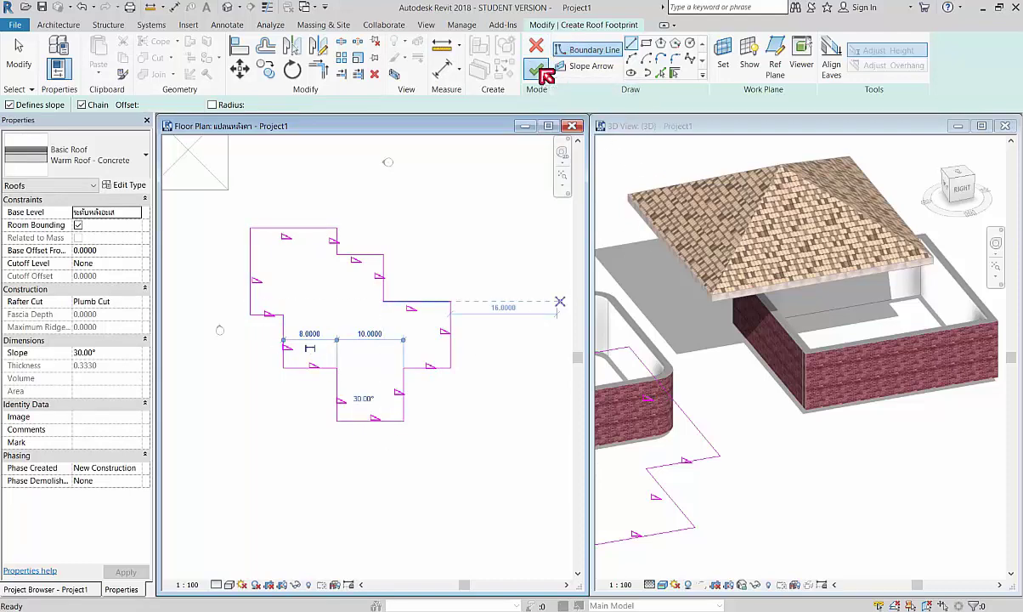
scroll(343, 273, "down", 2)
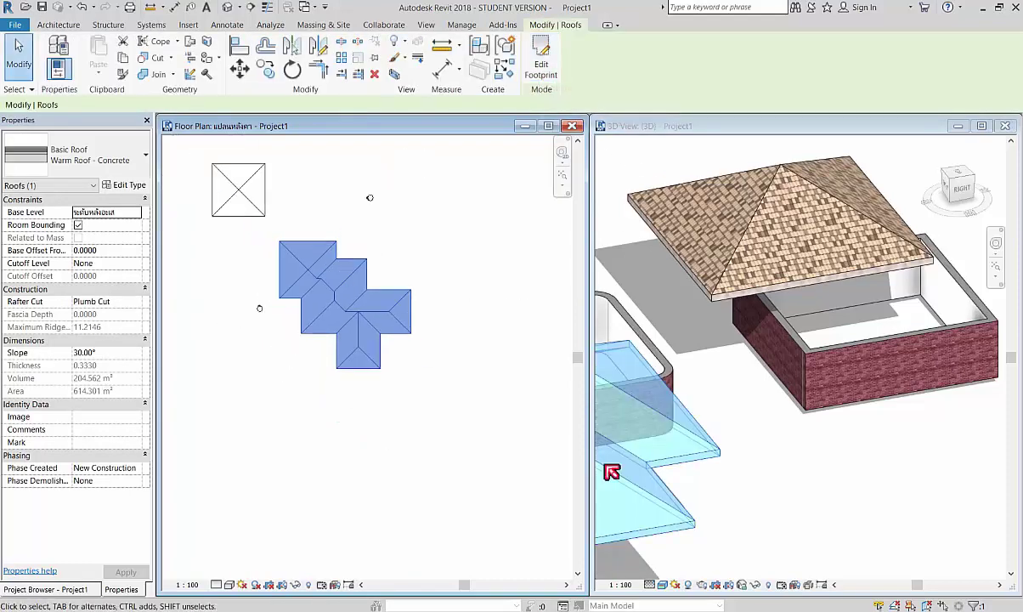
key("Escape")
scroll(719, 441, "down", 2)
scroll(700, 443, "down", 2)
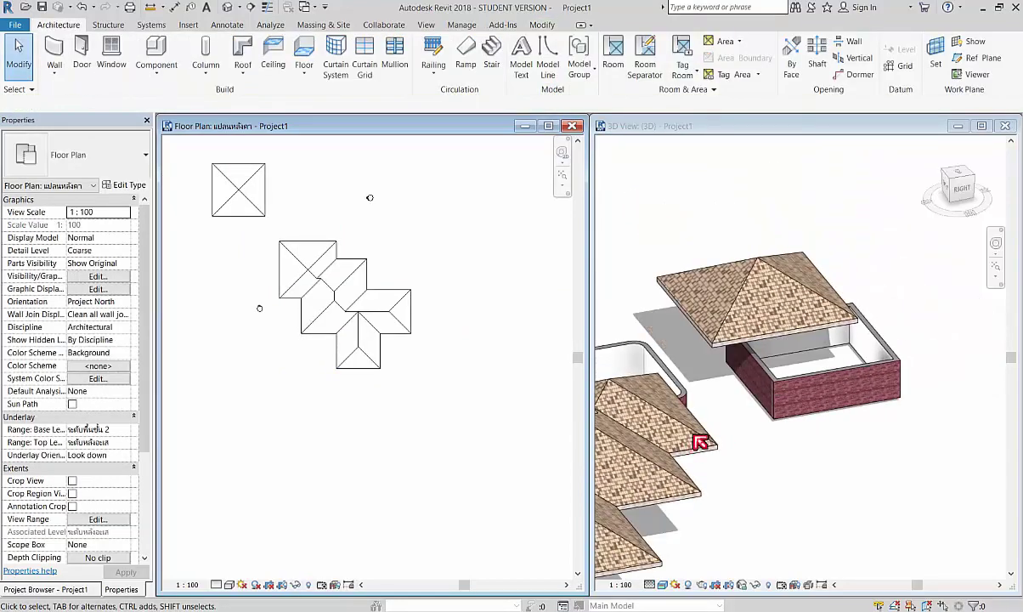
scroll(700, 442, "down", 2)
- Zoom in on the roofs in the 3D view, then make the roof plan active again
left_click(841, 402)
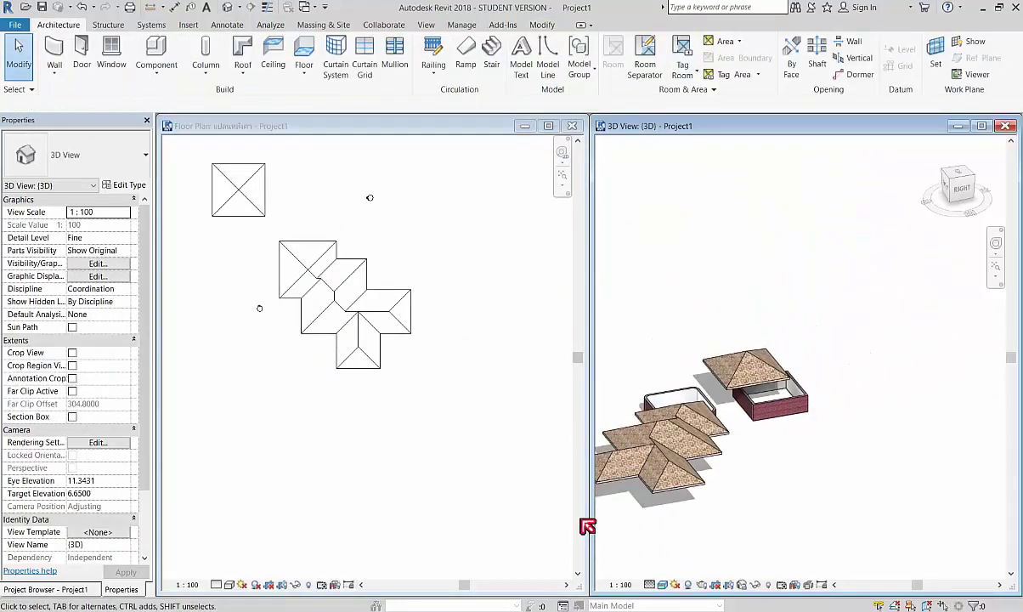
scroll(714, 475, "up", 2)
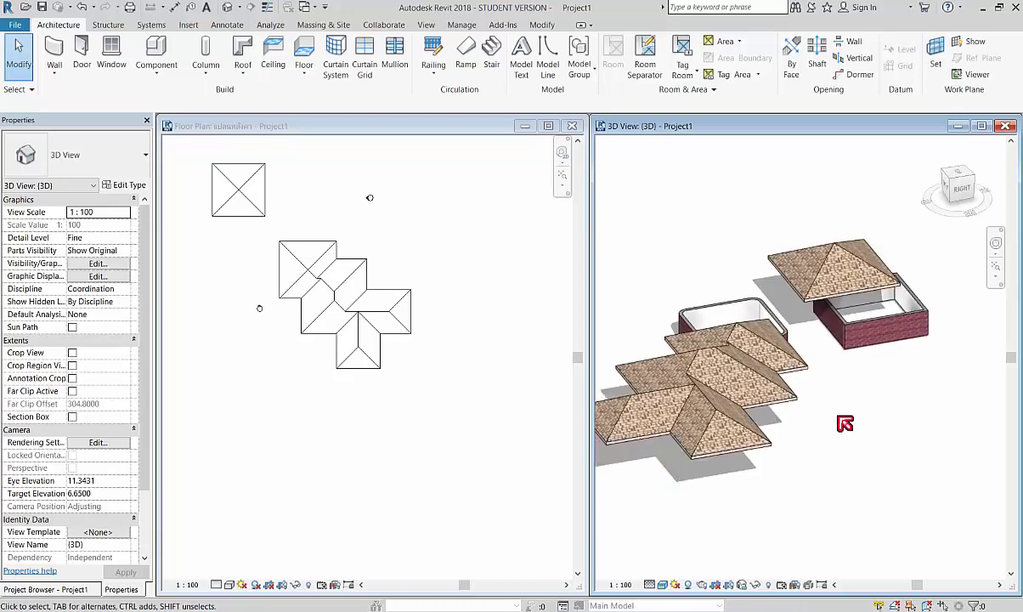
scroll(854, 433, "up", 3)
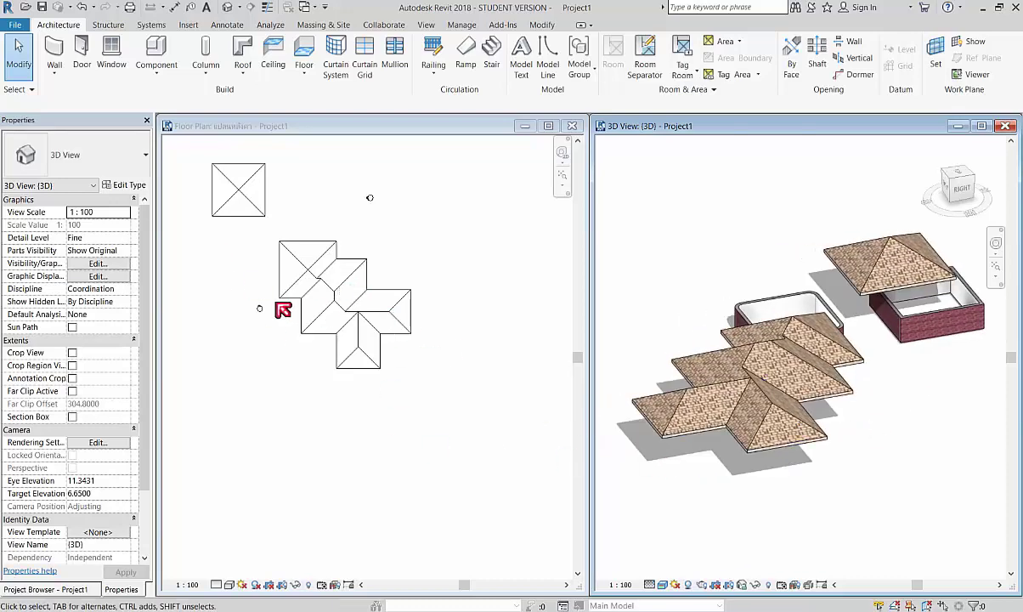
scroll(336, 285, "up", 1)
scroll(375, 217, "up", 1)
left_click(388, 246)
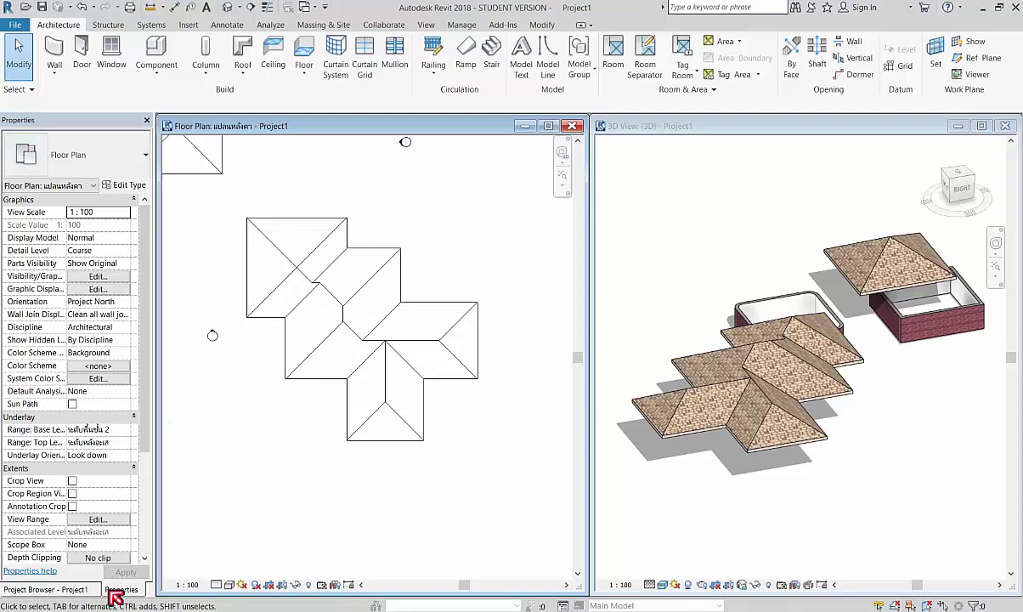
scroll(115, 333, "down", 3)
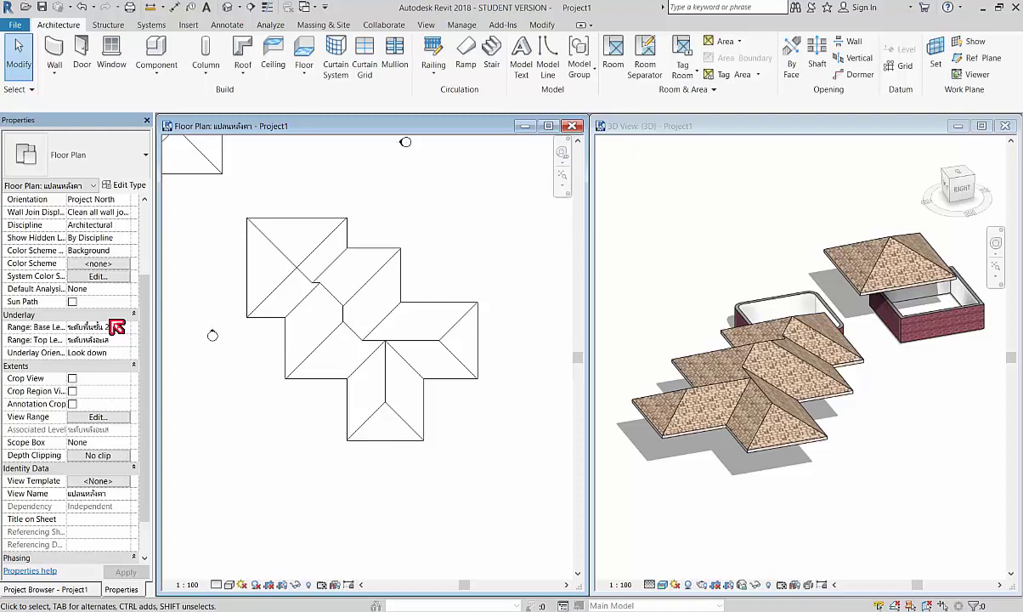
scroll(116, 328, "down", 1)
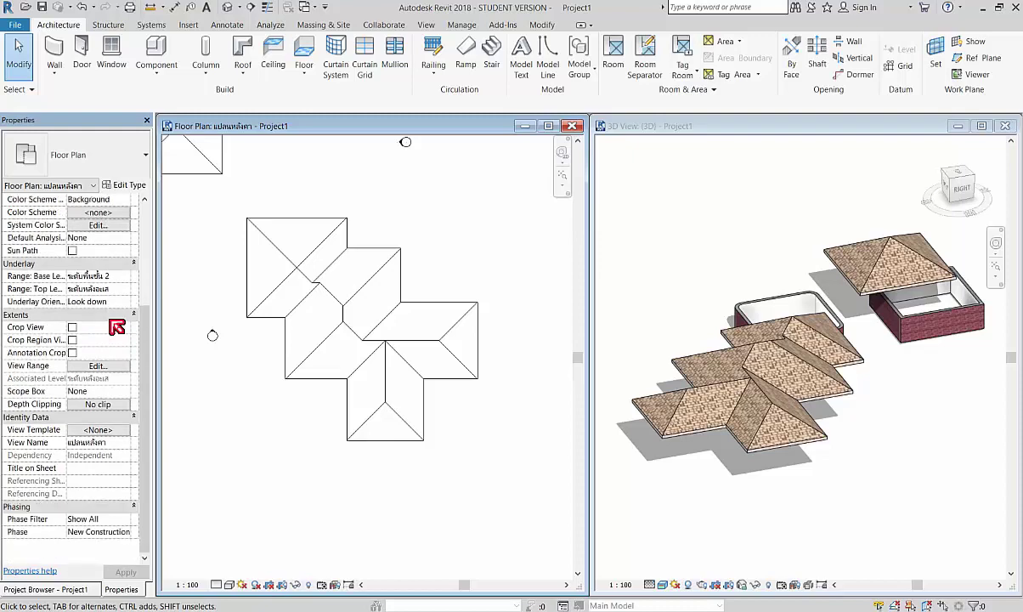
left_click(96, 368)
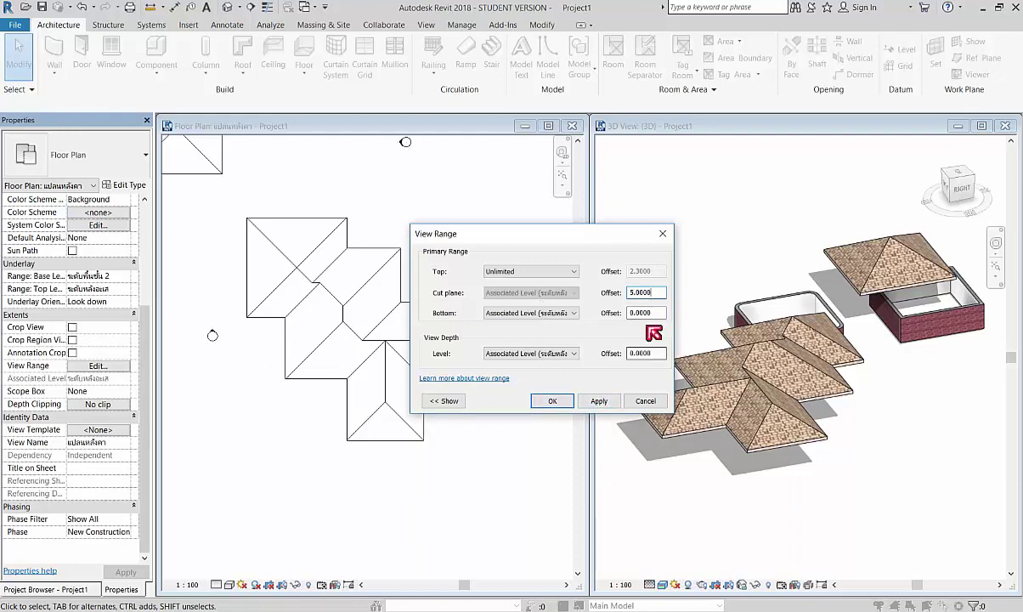
left_click(663, 233)
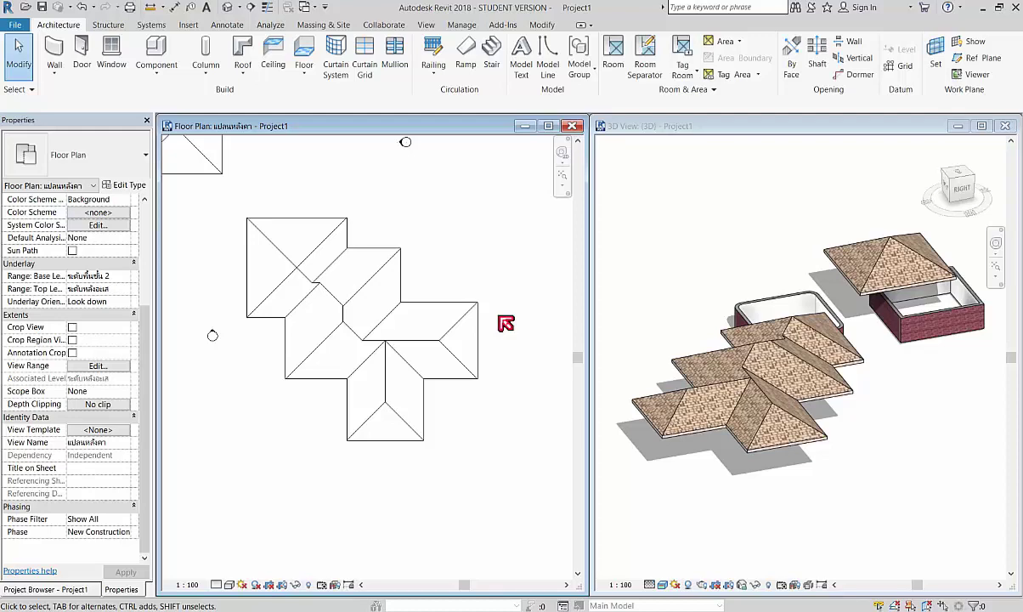
- Crossing-select all the hip roofs in the roof plan and delete them
scroll(419, 296, "down", 1)
scroll(419, 297, "down", 4)
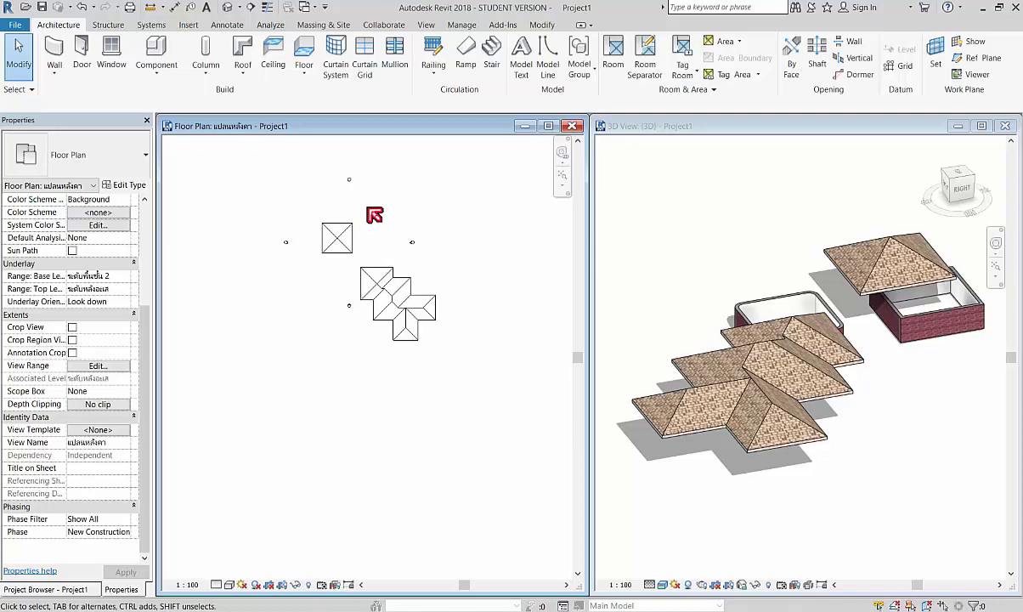
left_click_drag(372, 212, 313, 294)
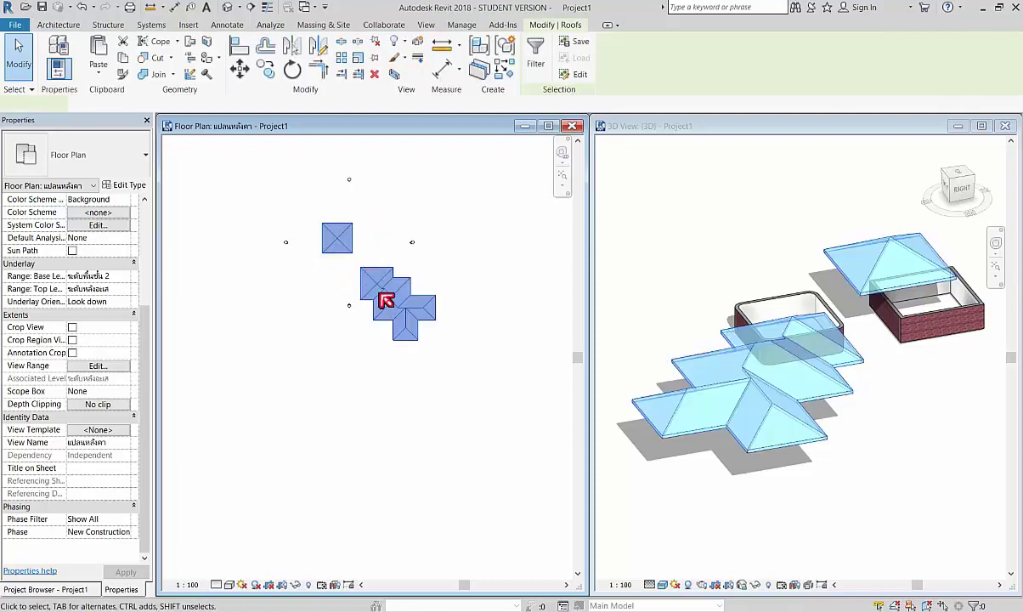
key("Delete")
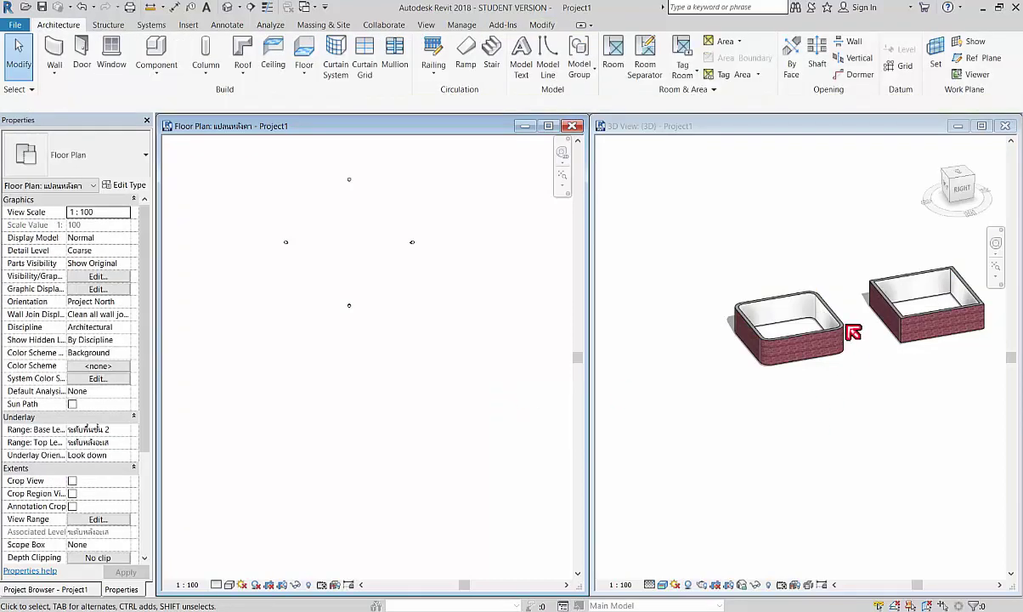
- Box-select both brick wall enclosures in the 3D view and delete them
left_click(712, 385)
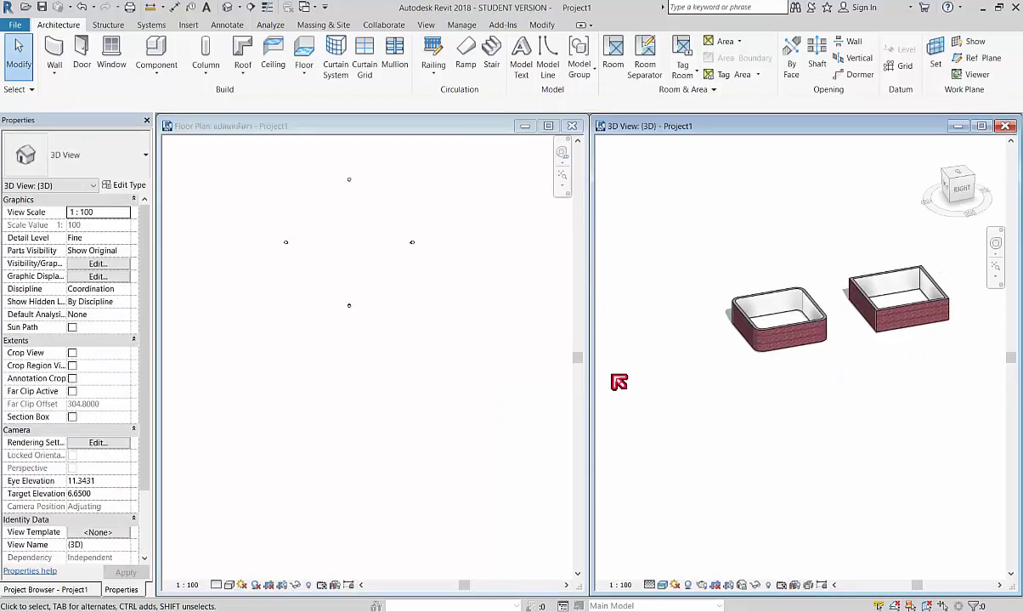
scroll(391, 365, "down", 1)
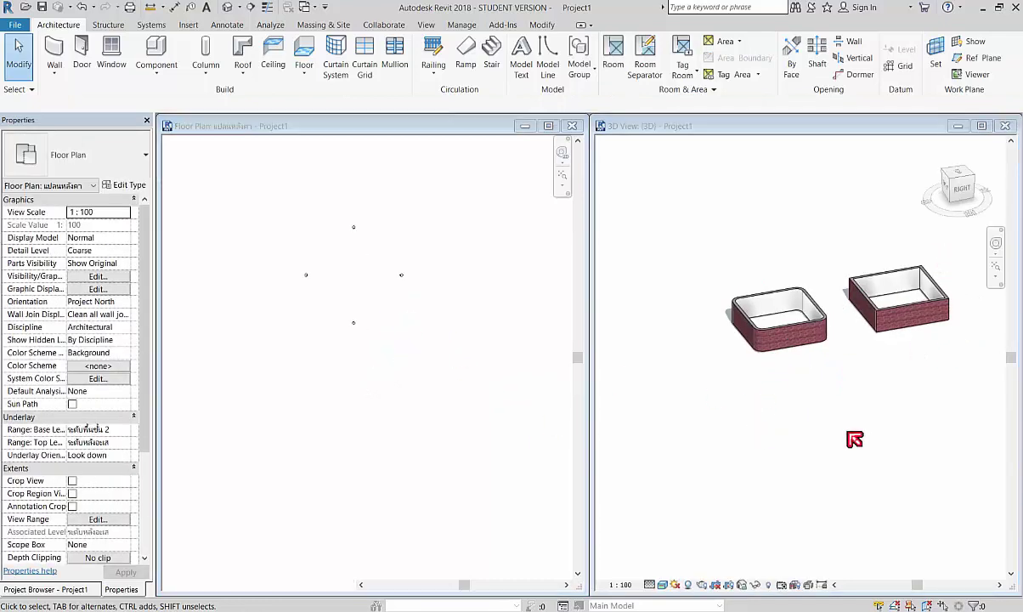
mouse_move(911, 241)
left_mouse_down()
mouse_move(752, 346)
mouse_move(675, 366)
left_mouse_up()
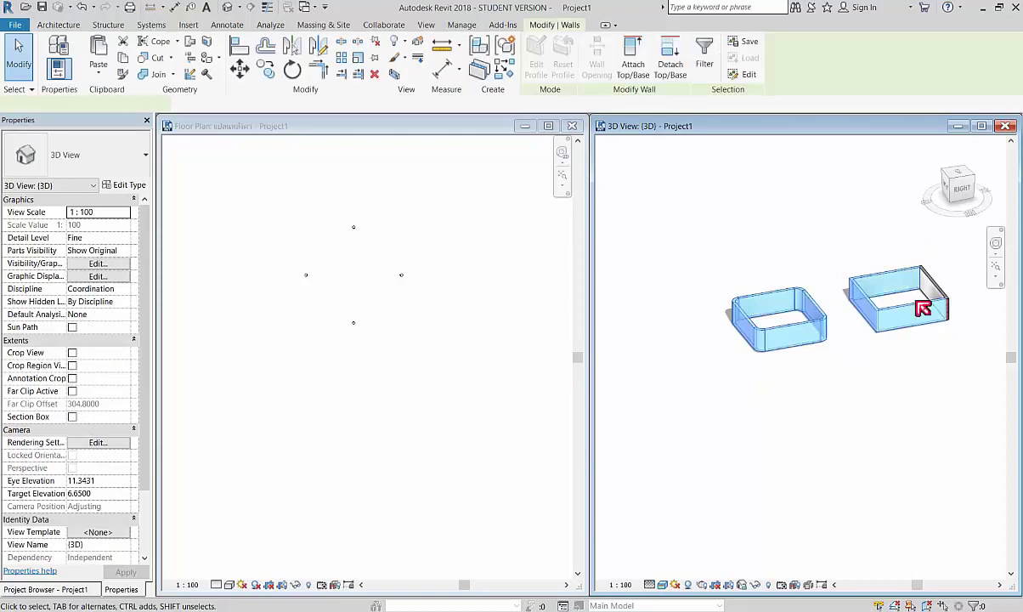
left_click(773, 392)
mouse_move(727, 240)
left_mouse_down()
mouse_move(936, 366)
mouse_move(676, 219)
mouse_move(672, 259)
left_mouse_up()
key("Delete")
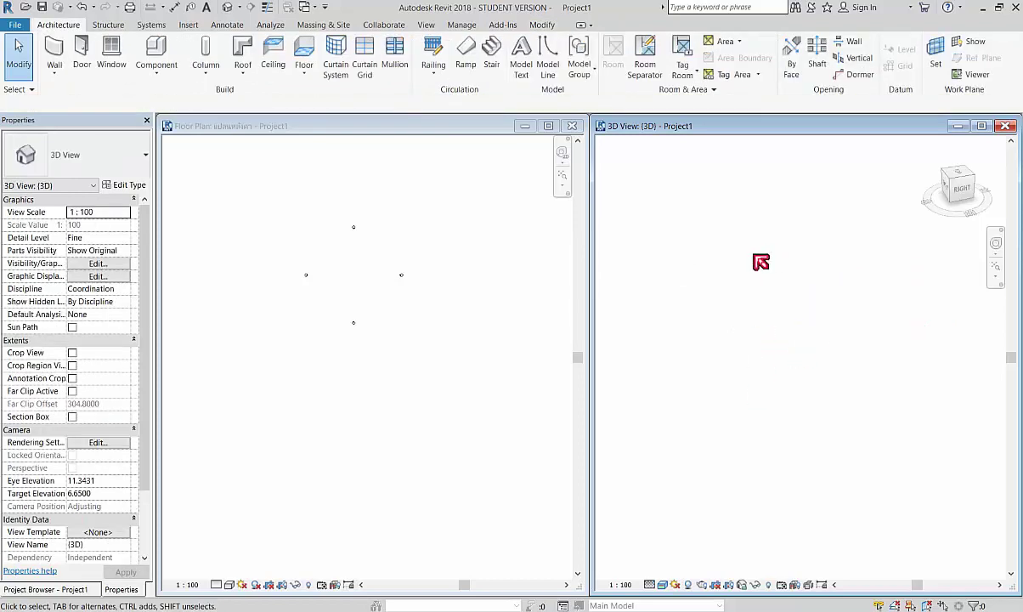
- Close the roof plan, open the level 1 floor plan, and tile it beside the 3D view
left_click(572, 125)
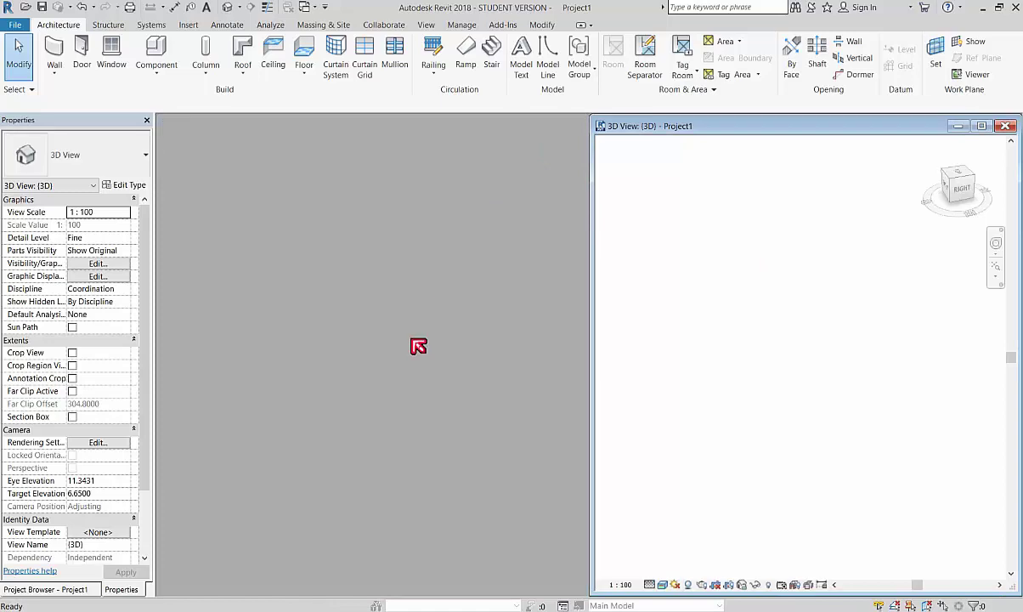
left_click(44, 589)
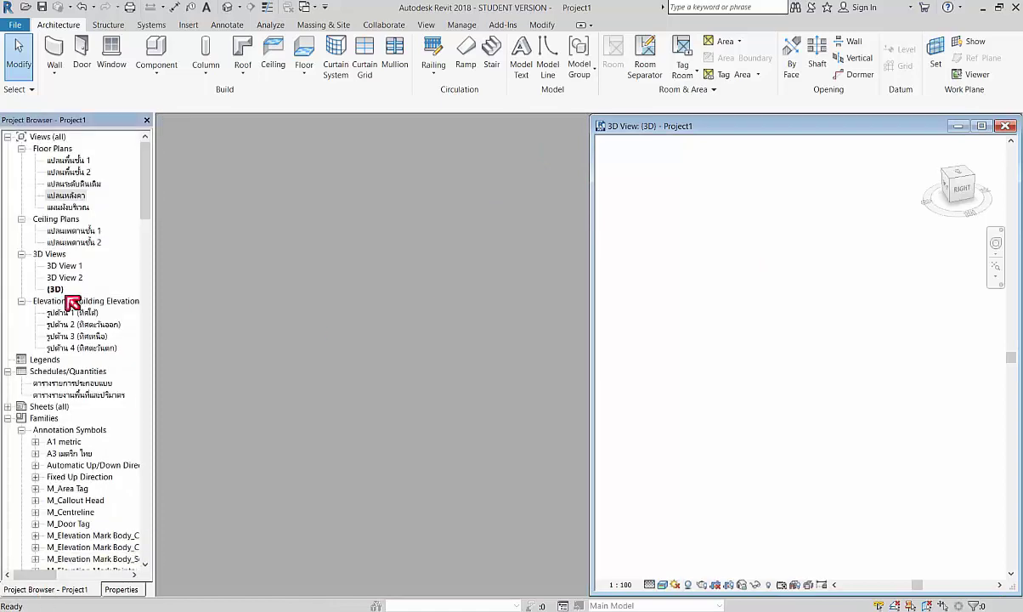
double_click(68, 161)
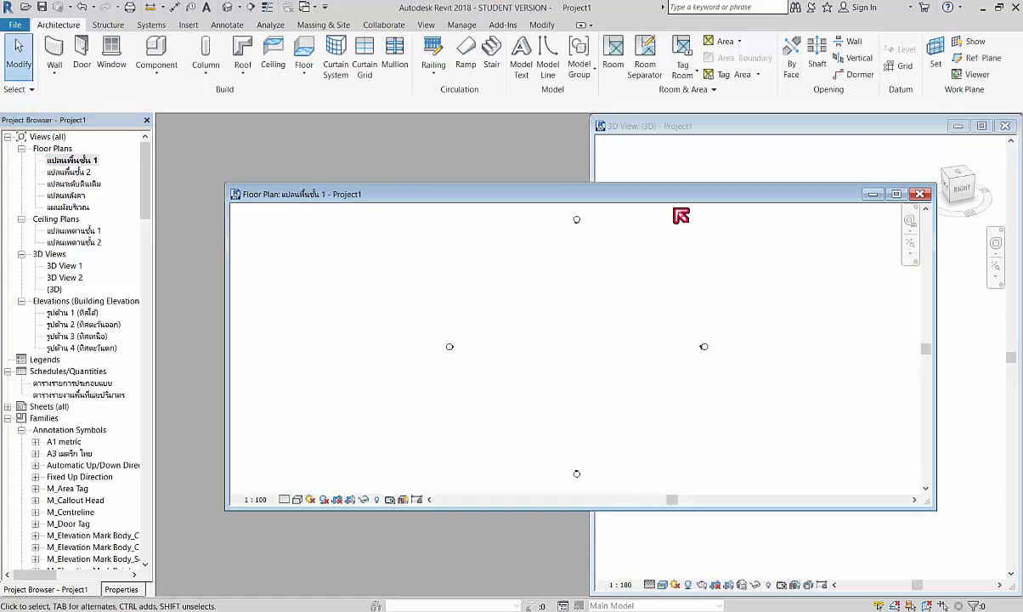
left_click(901, 202)
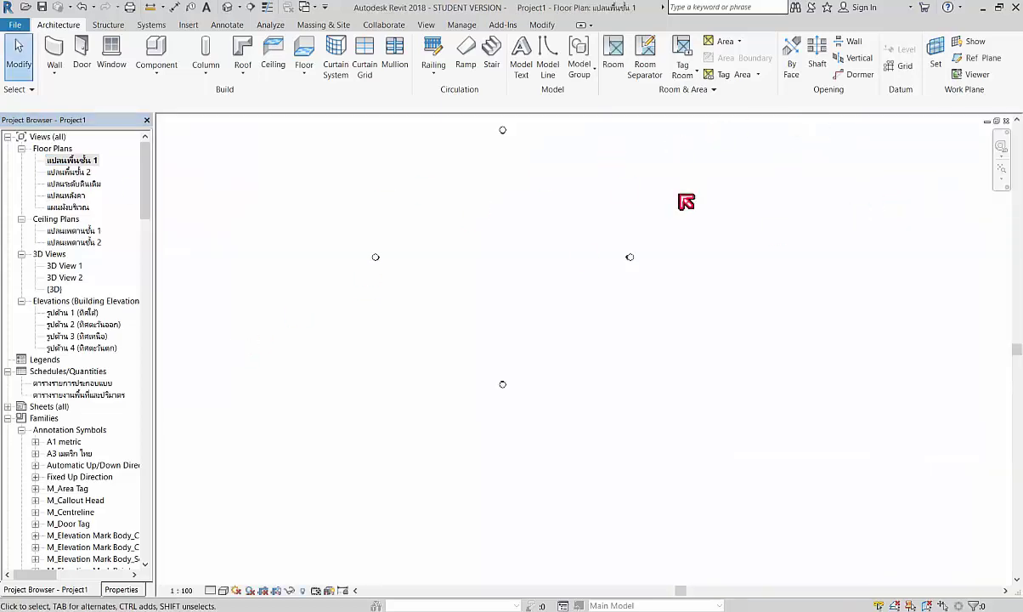
middle_click_drag(571, 306, 589, 415)
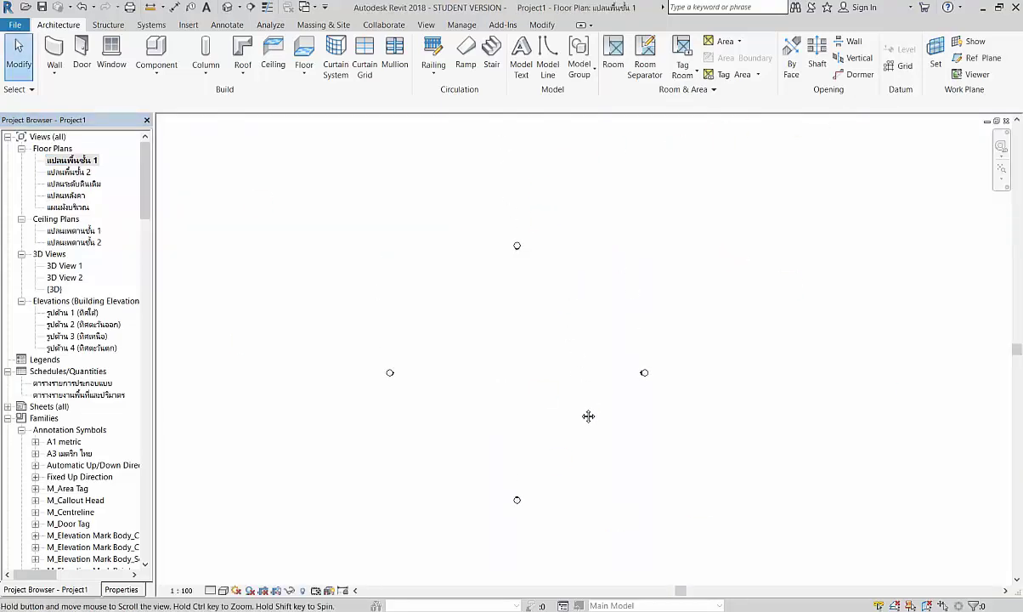
middle_click_drag(567, 378, 562, 356)
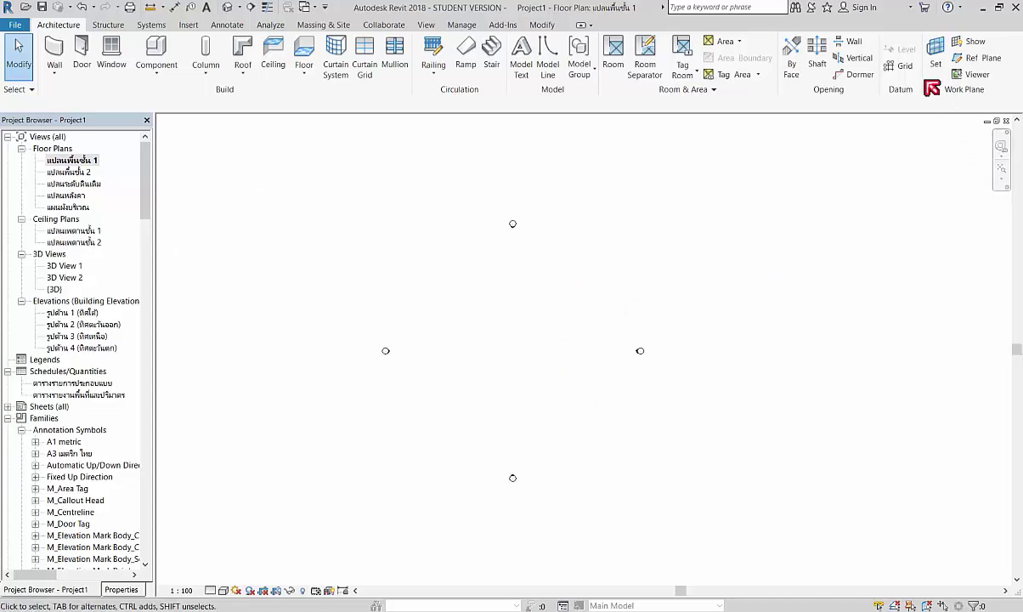
left_click(427, 25)
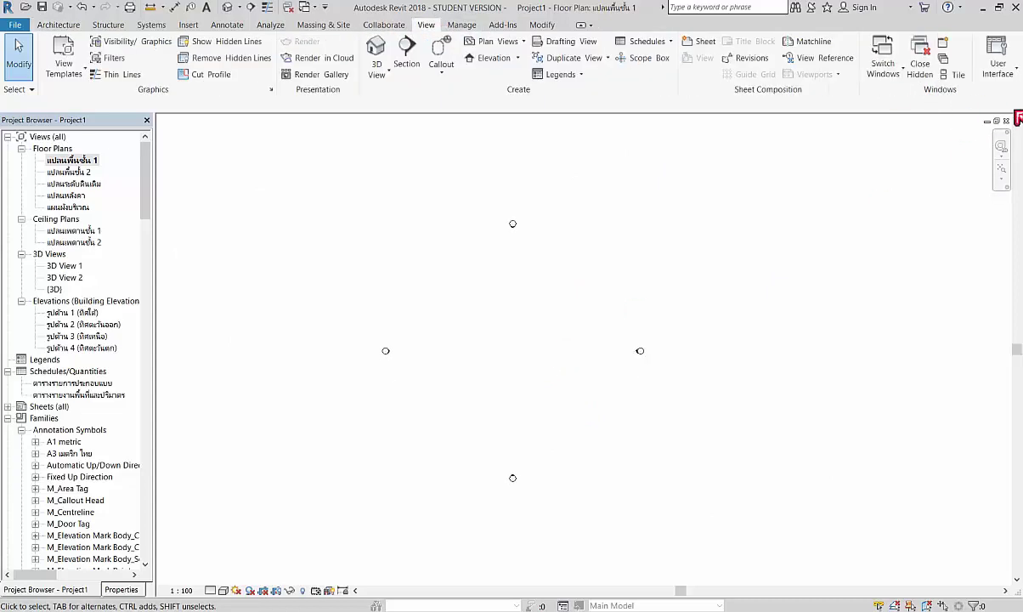
left_click(957, 74)
scroll(429, 318, "down", 2)
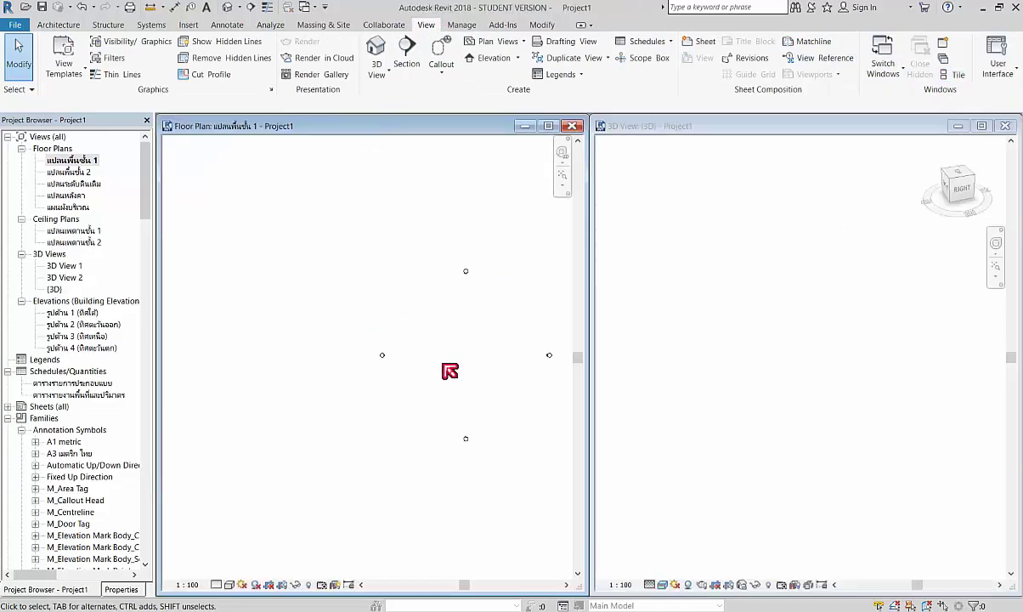
middle_click_drag(452, 368, 392, 376)
scroll(379, 329, "up", 1)
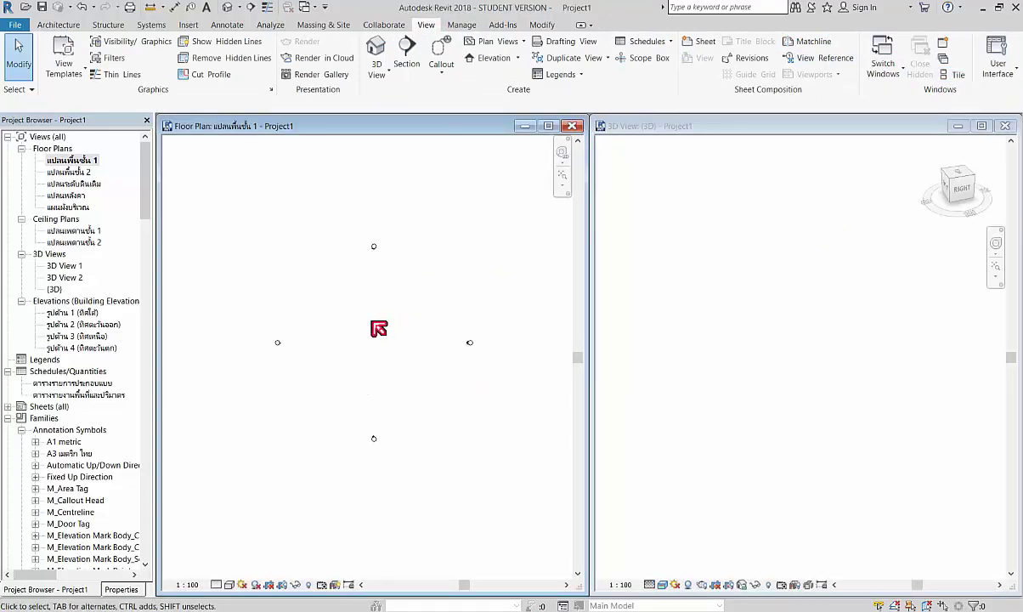
middle_click_drag(379, 329, 383, 356)
left_click(732, 323)
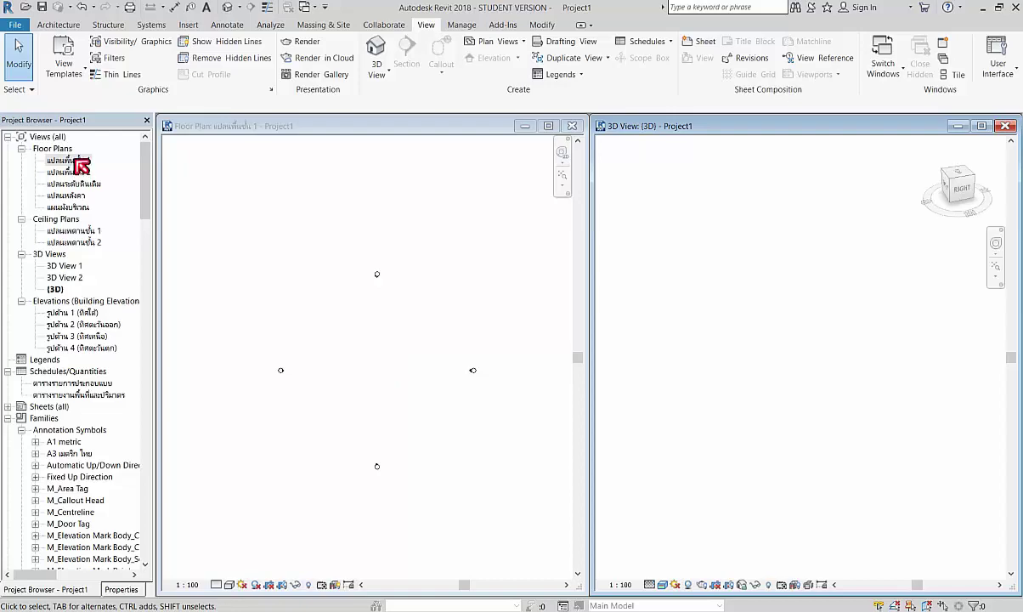
left_click(259, 182)
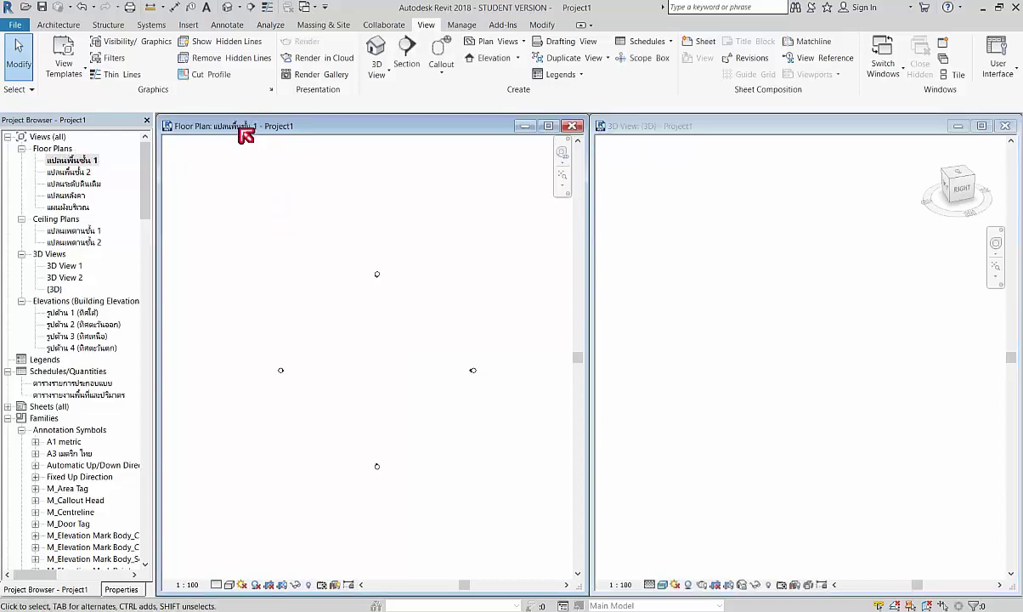
scroll(363, 369, "up", 2)
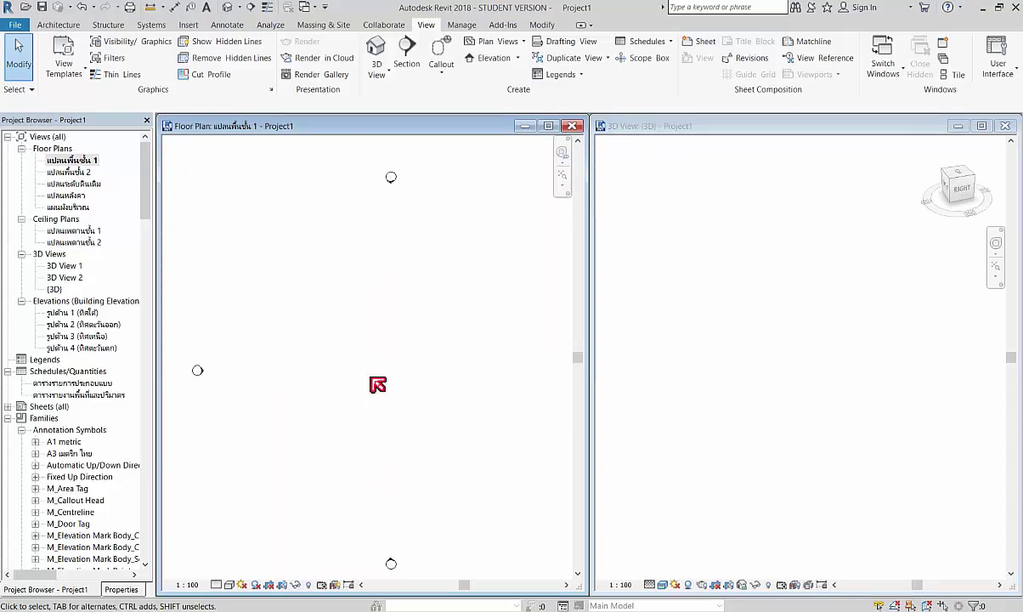
scroll(357, 340, "down", 1)
scroll(344, 327, "down", 1)
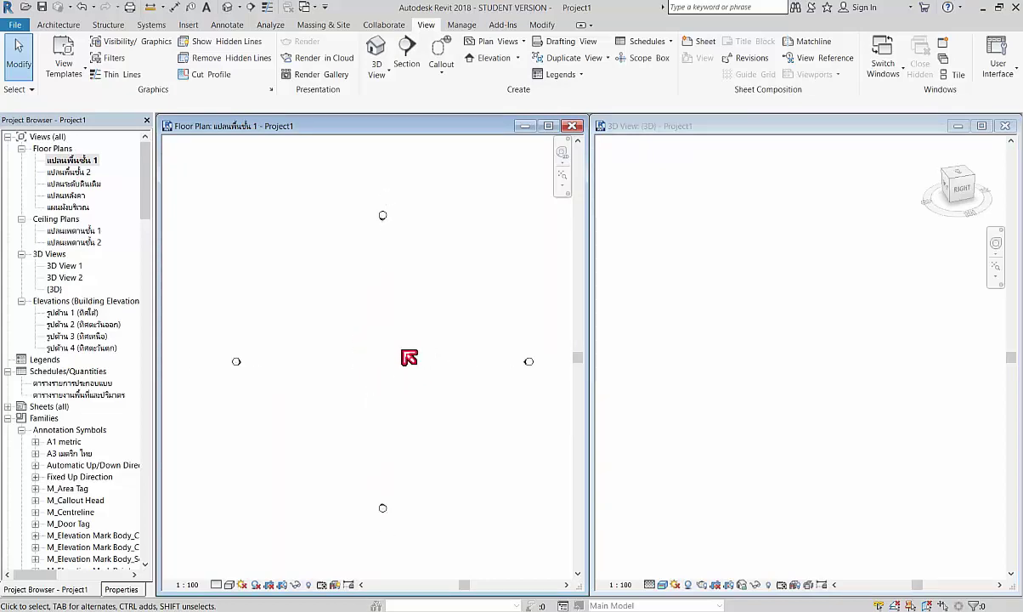
middle_click_drag(439, 354, 391, 358)
scroll(356, 406, "up", 2)
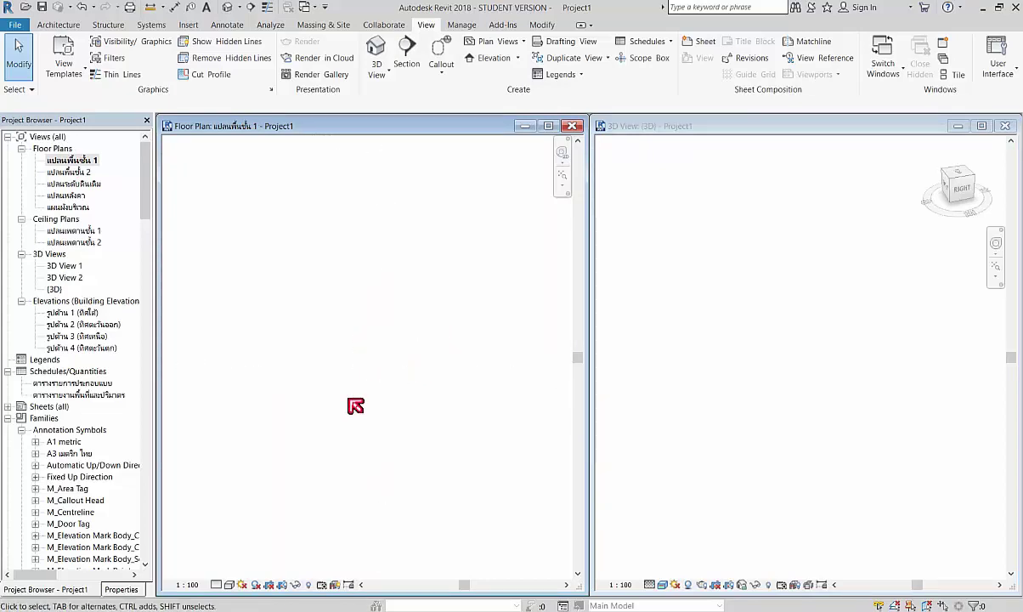
middle_click_drag(355, 406, 365, 346)
scroll(367, 342, "down", 2)
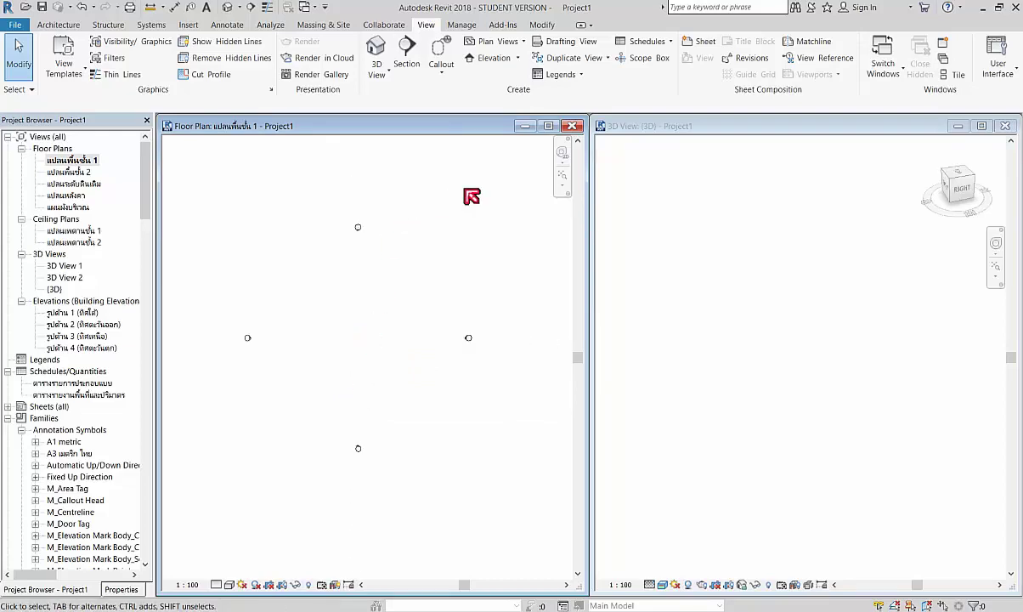
left_click_drag(219, 474, 418, 263)
left_click(383, 299)
scroll(368, 302, "up", 2)
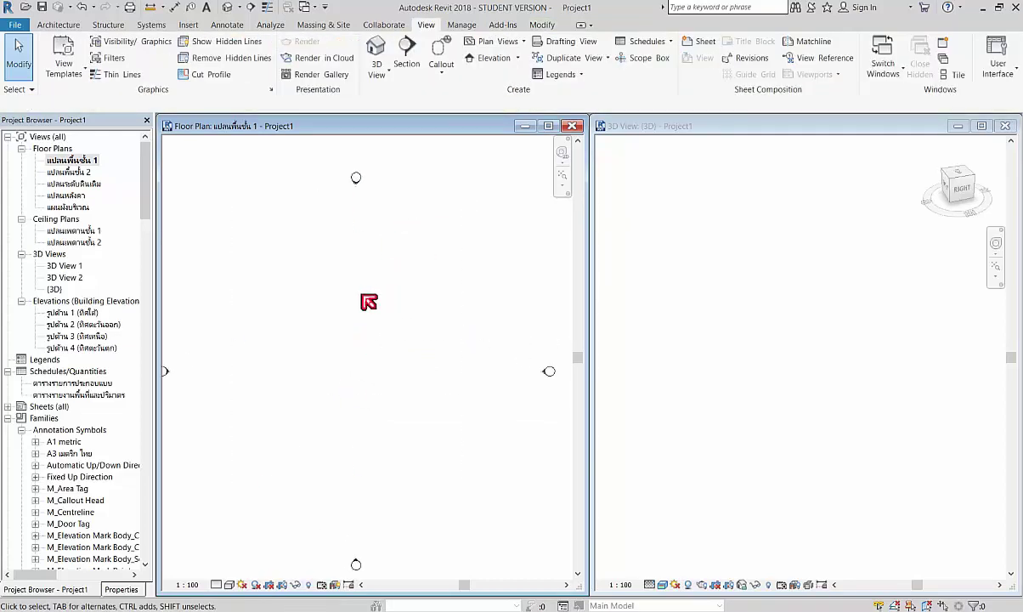
scroll(368, 301, "up", 2)
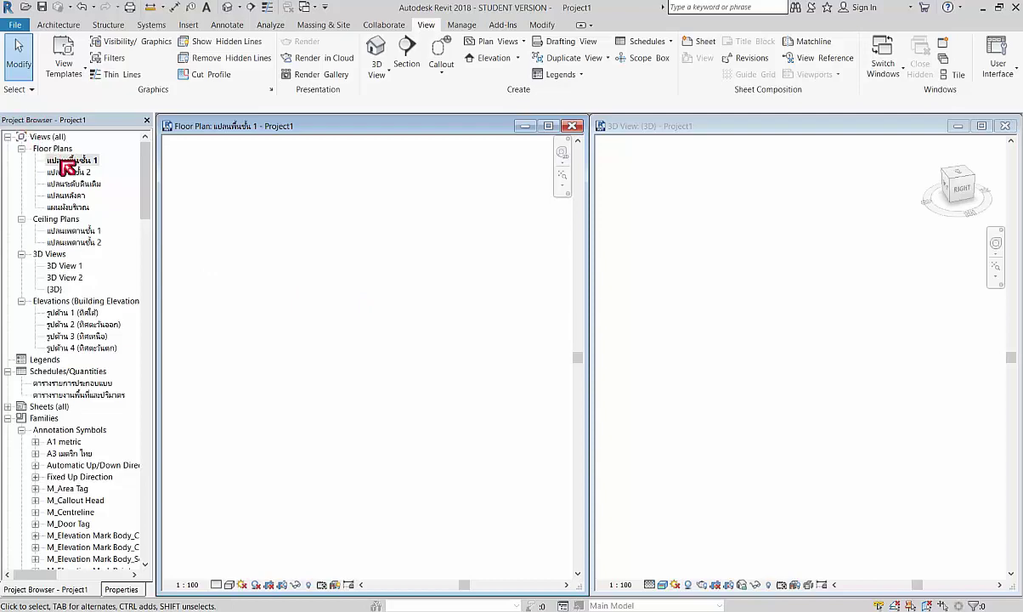
- Draw a rectangular brick wall loop using the Wall tool's Rectangle option
left_click(65, 27)
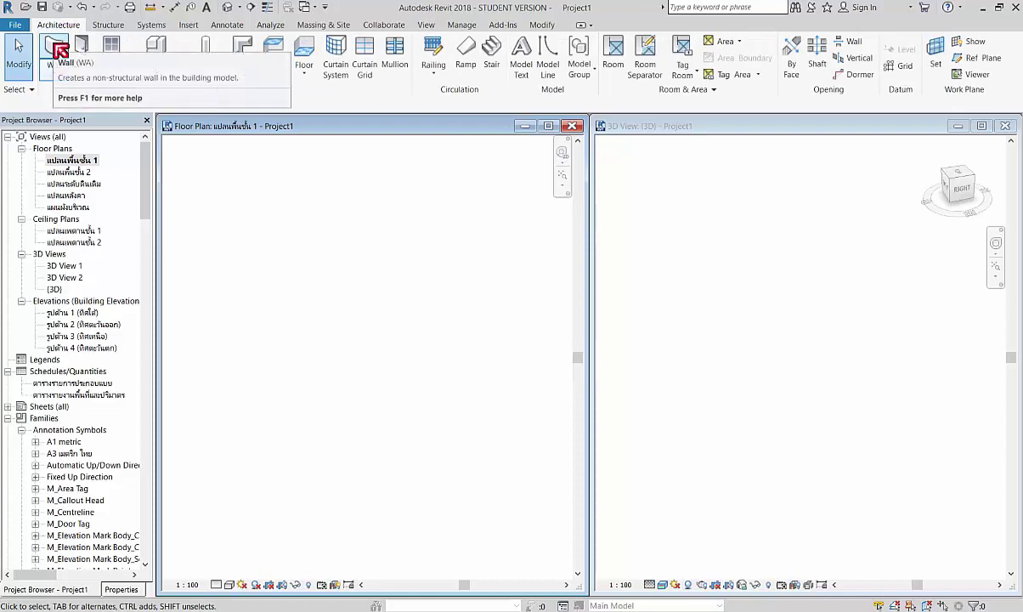
left_click(60, 51)
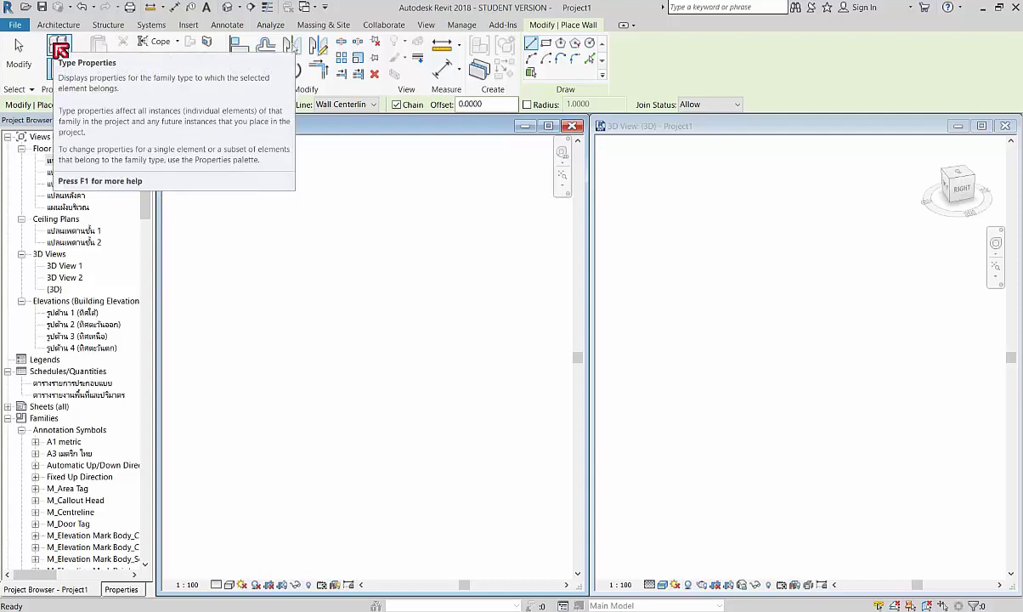
left_click(122, 590)
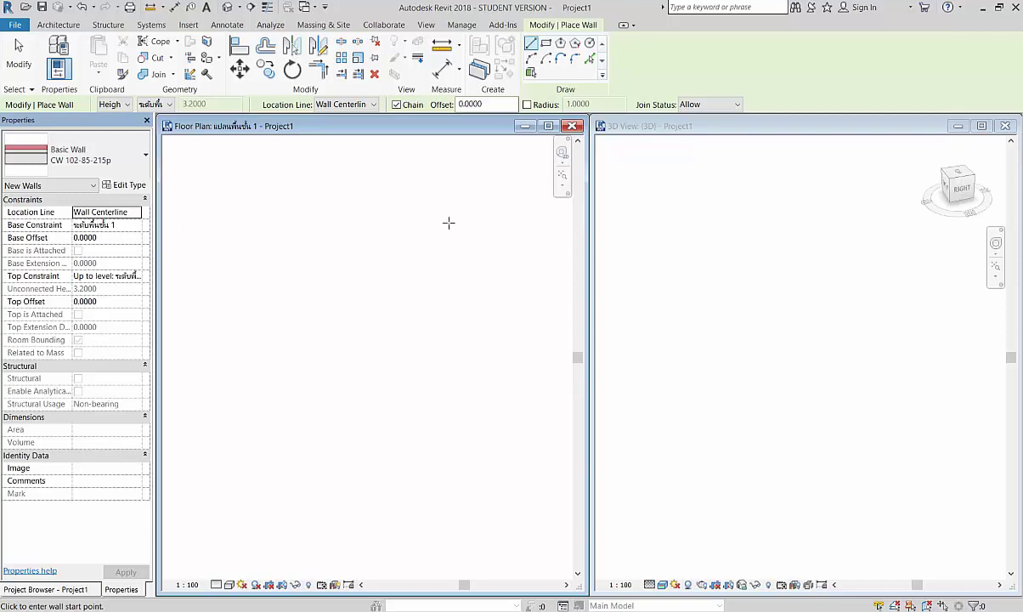
left_click(548, 45)
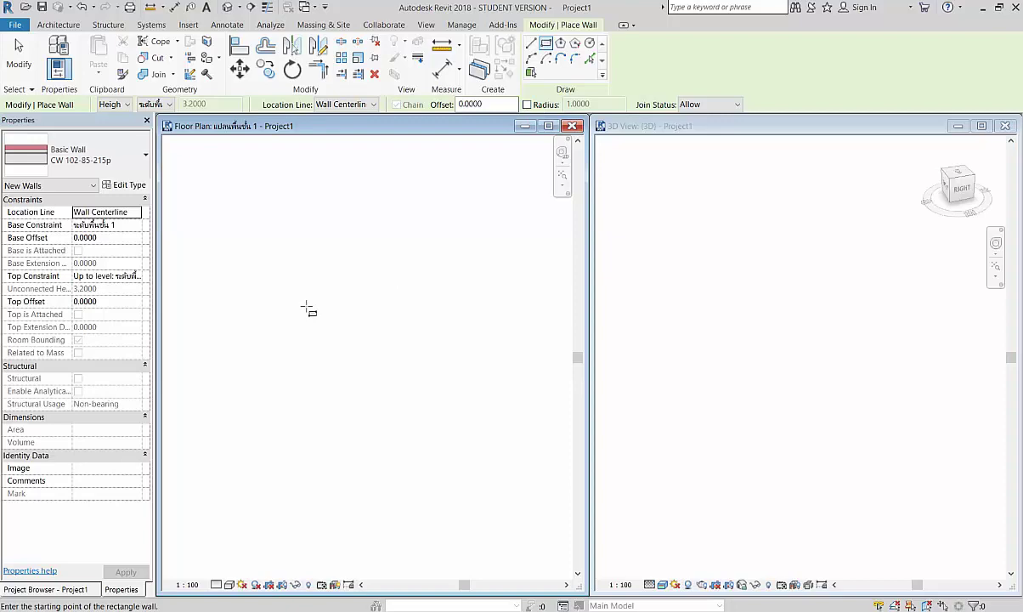
left_click(304, 304)
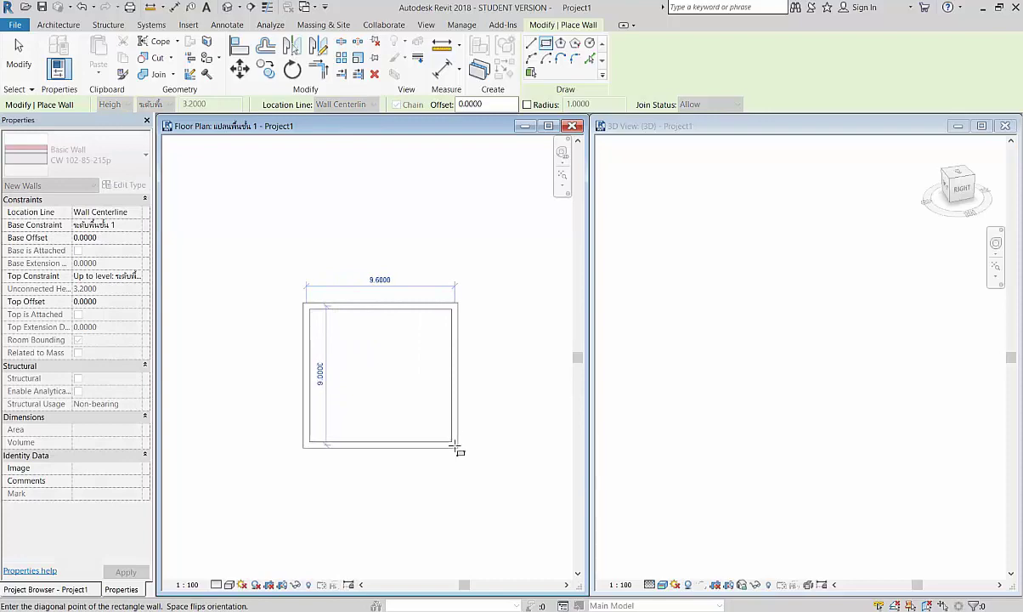
left_click(456, 442)
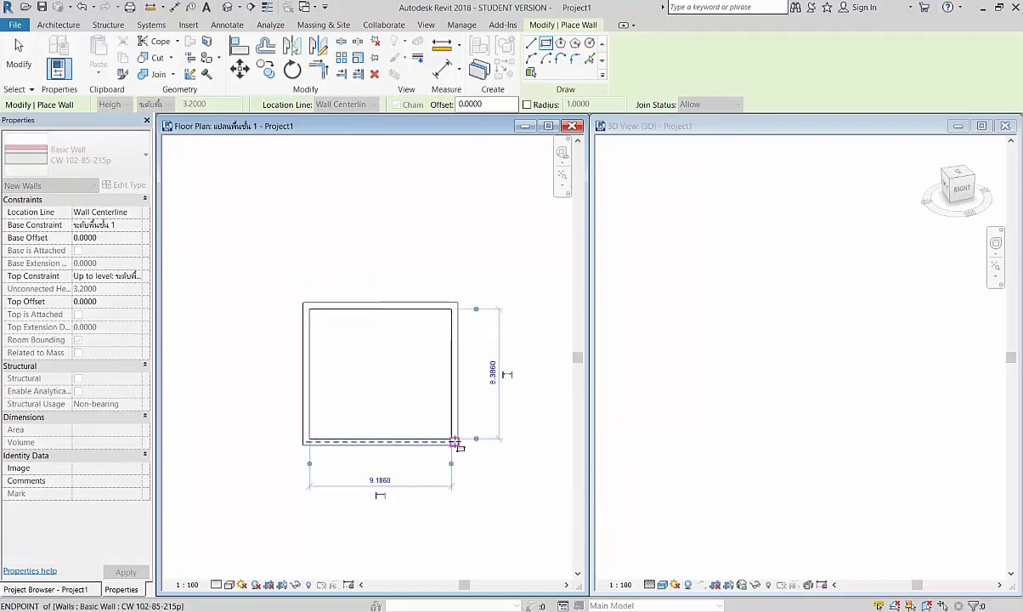
- Set both rectangle sides to 10 and end wall placement
left_click(500, 374)
type("10")
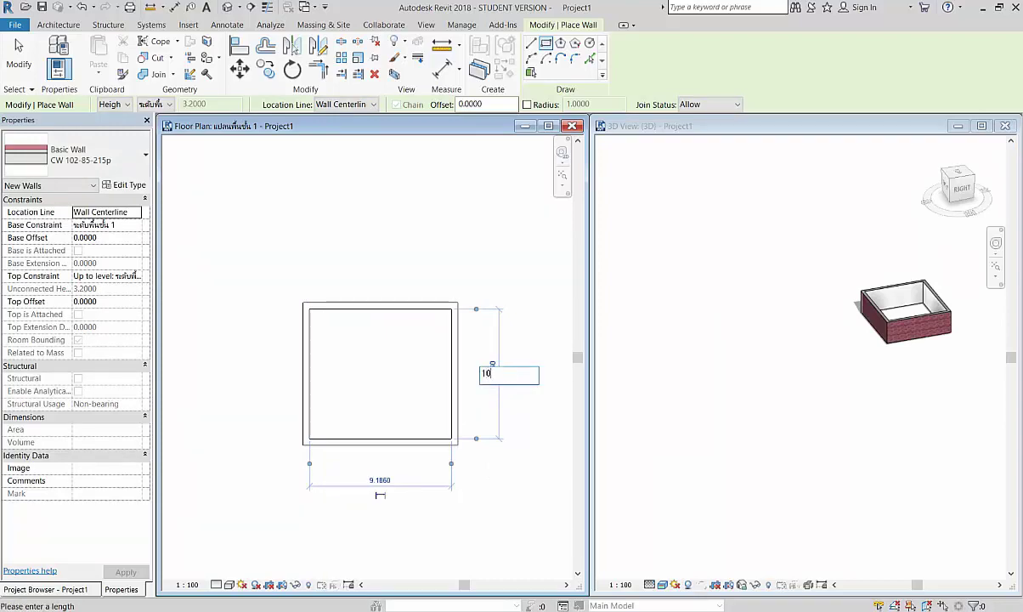
key("Return")
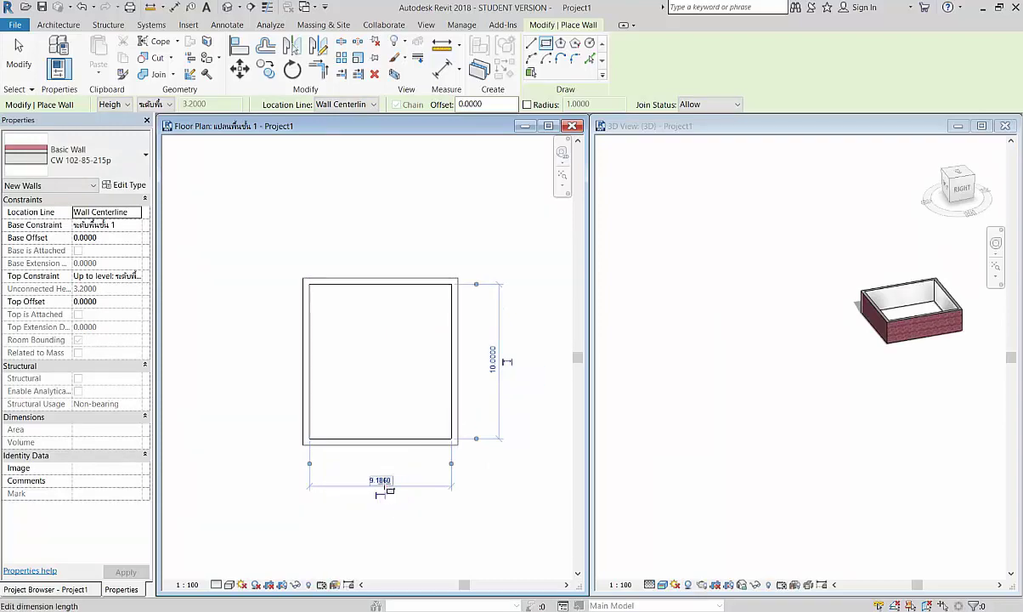
left_click(389, 489)
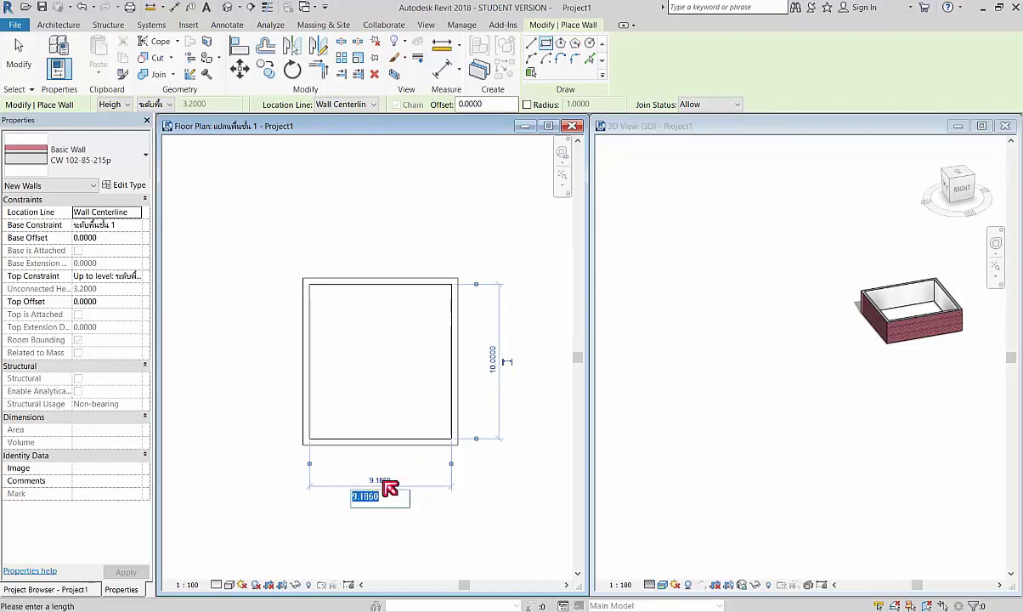
type("10")
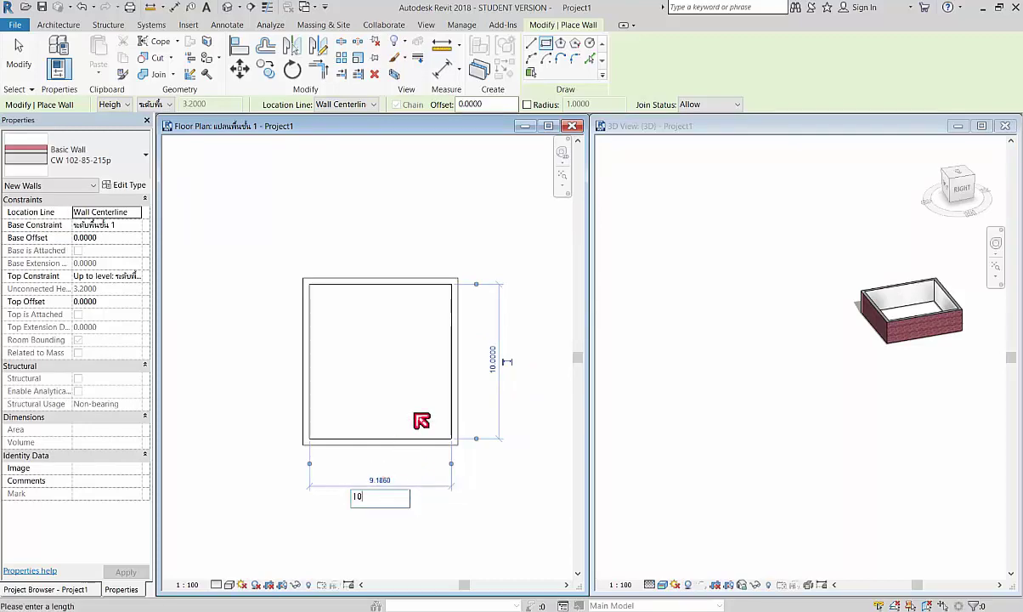
key("Return")
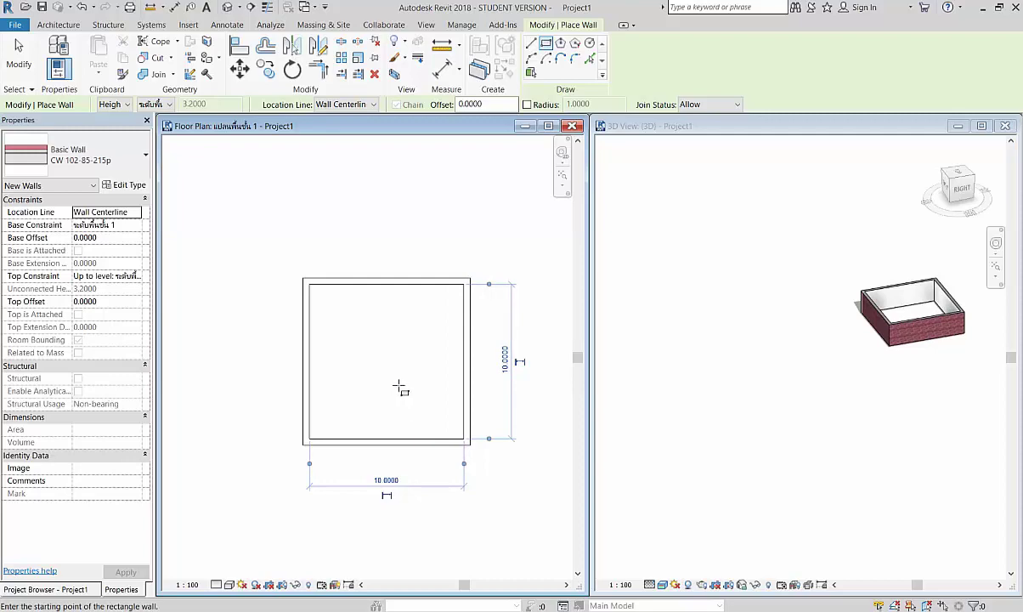
key("Escape")
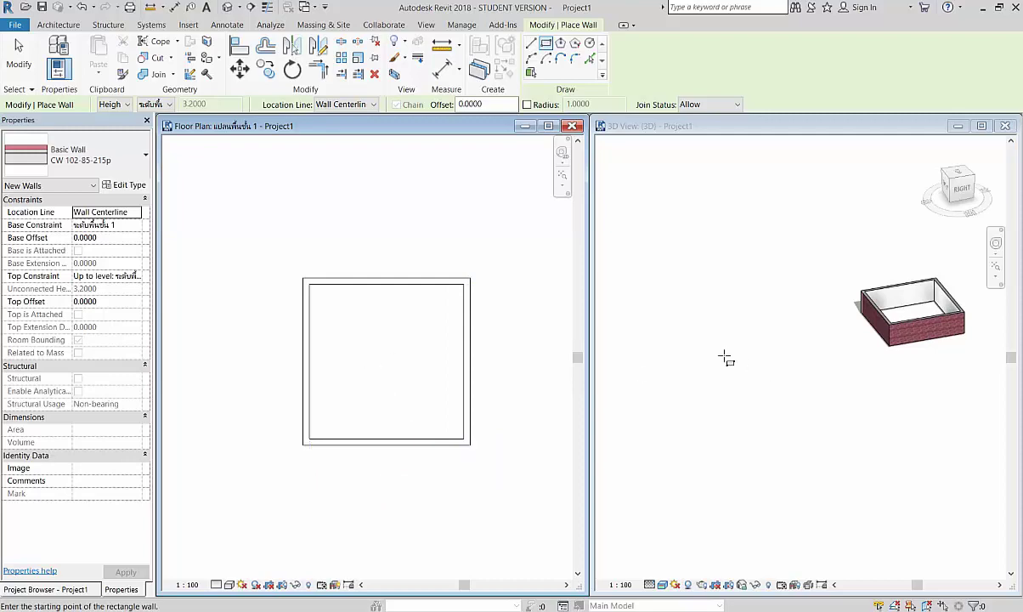
key("Escape")
mouse_move(747, 390)
middle_mouse_down("shift")
mouse_move(733, 363)
mouse_move(946, 327)
mouse_move(726, 366)
middle_mouse_up("shift")
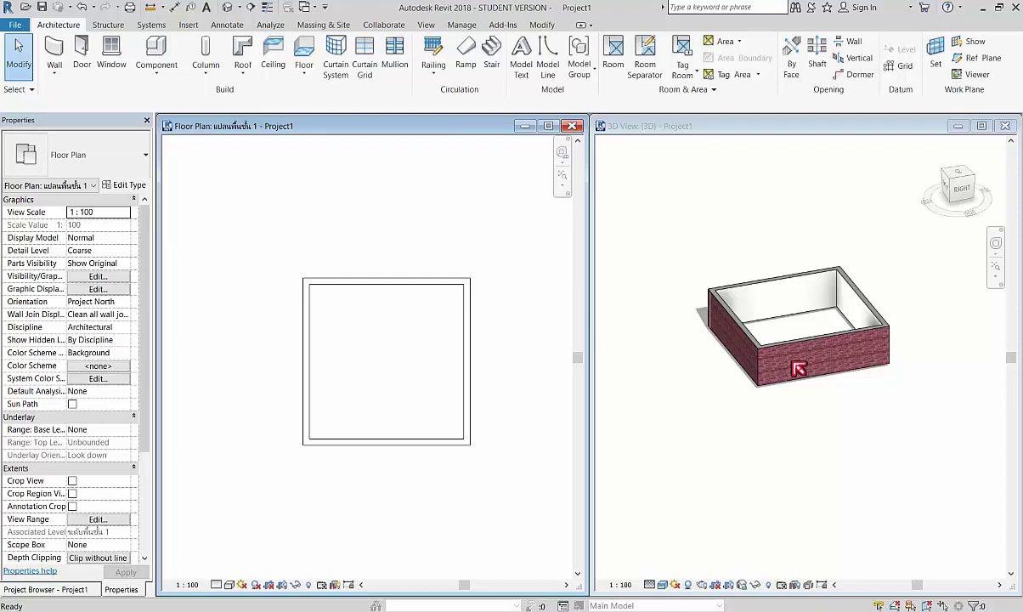
- Start a brick wall drawn as a rectangle with 1.0000-radius rounded corners
key("z")
key("a")
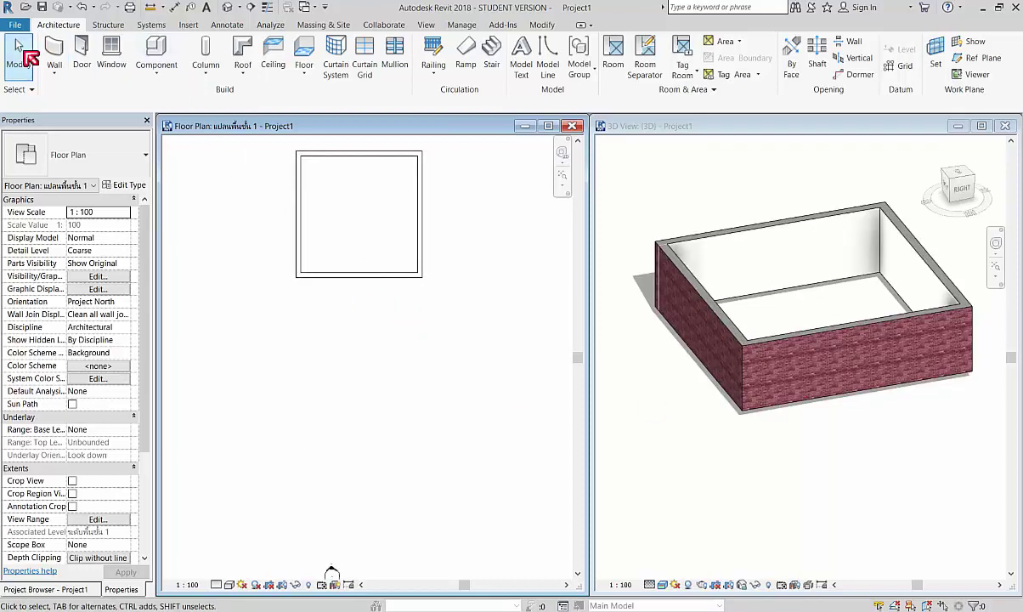
left_click(53, 53)
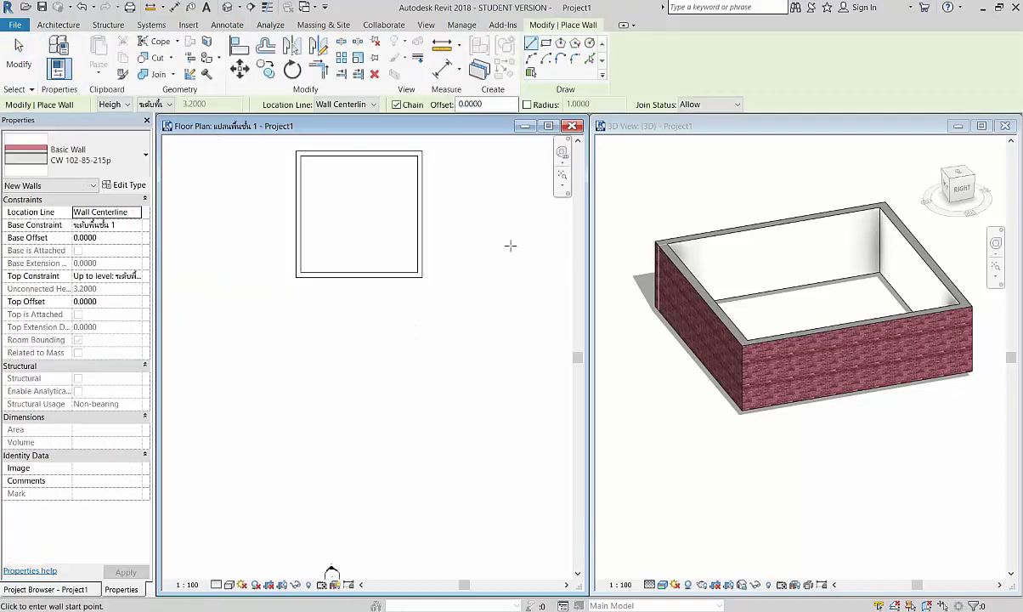
left_click(527, 104)
left_click(590, 103)
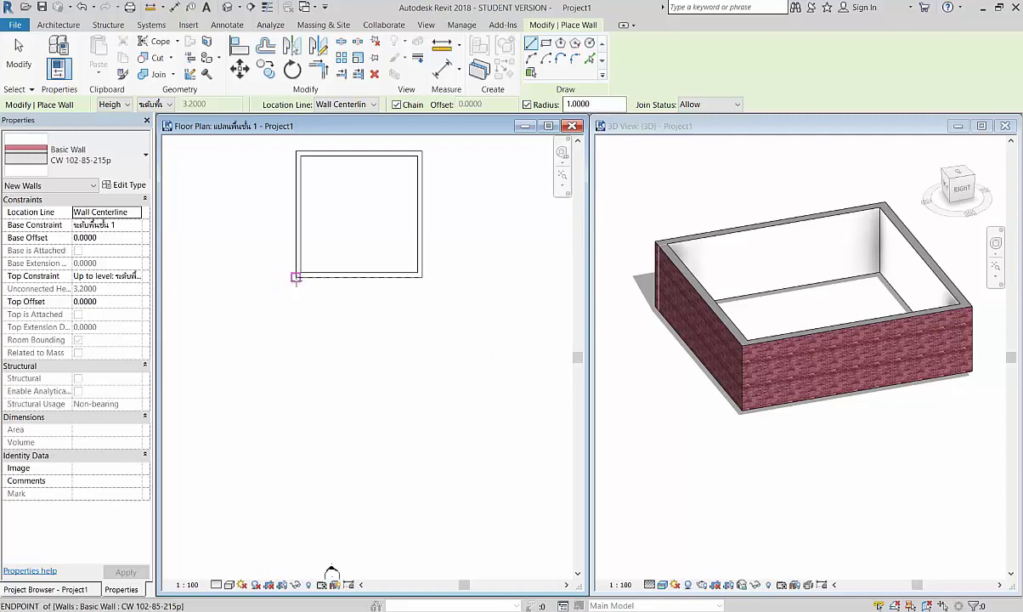
left_click(297, 389)
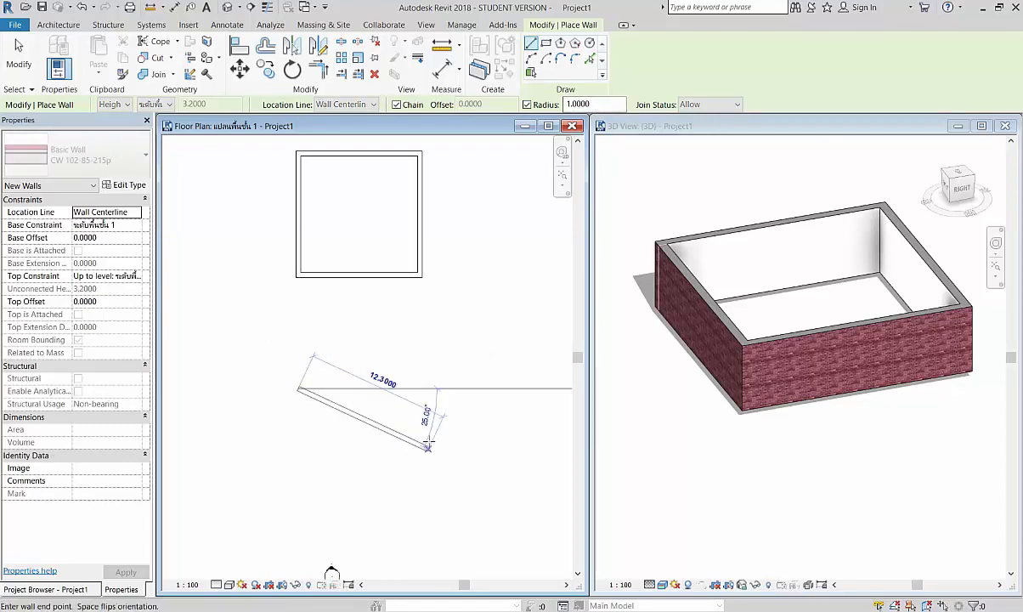
key("Escape")
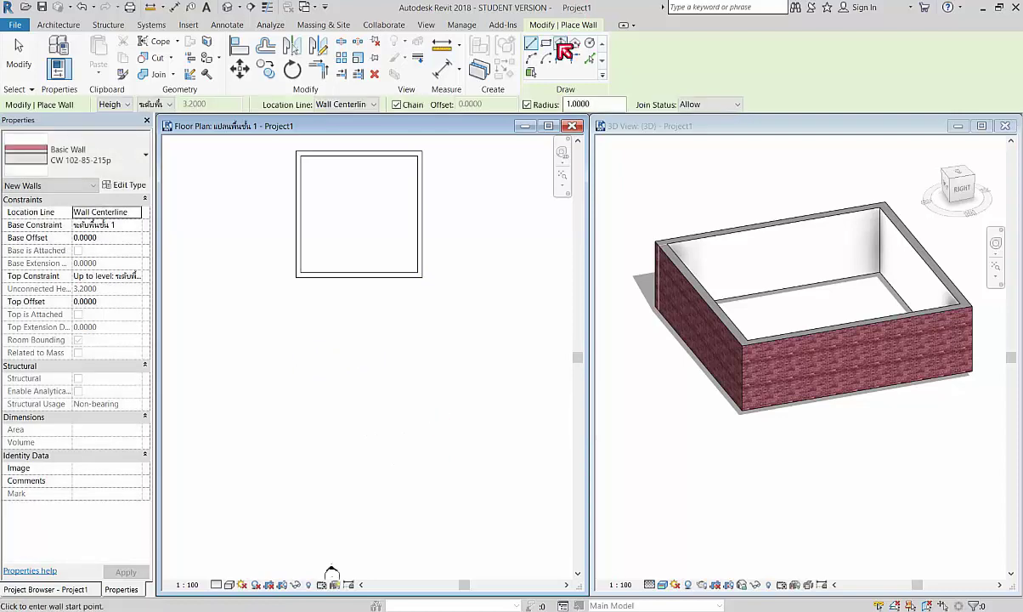
left_click(546, 44)
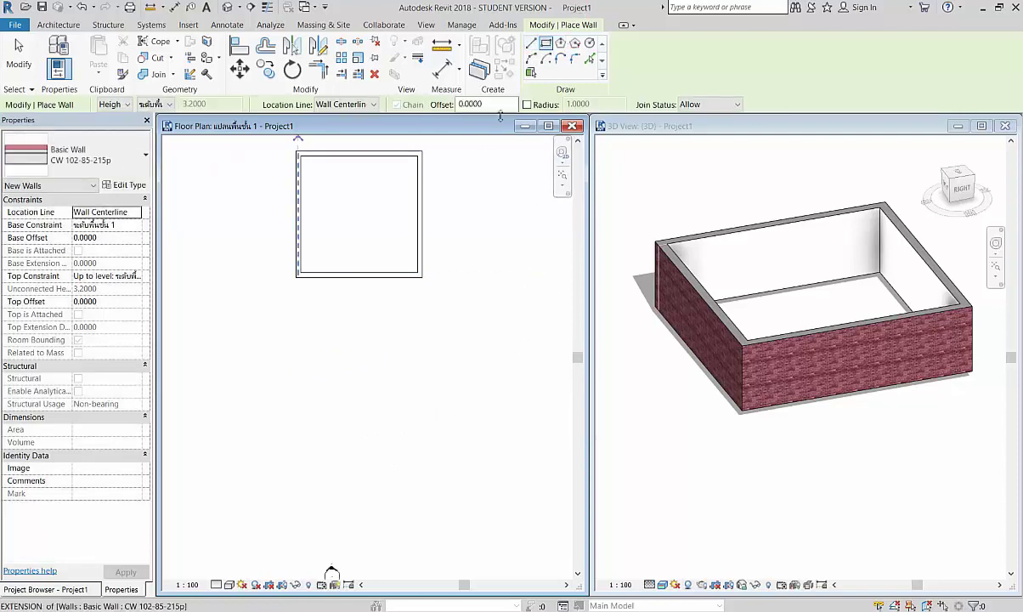
left_click(526, 104)
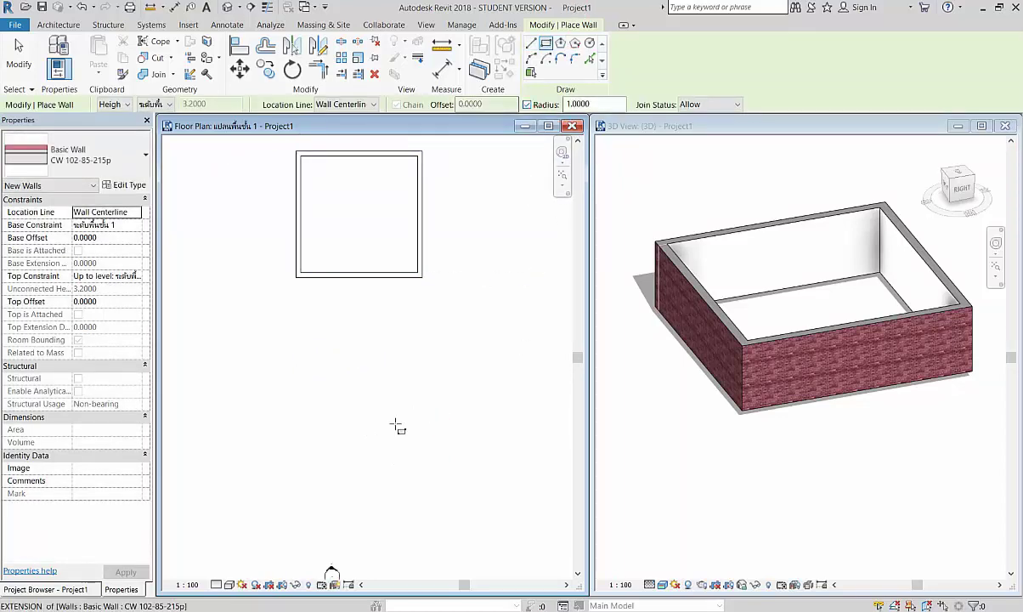
- Draw the rounded rectangle below the square enclosure and set its vertical length to 10
left_click(298, 365)
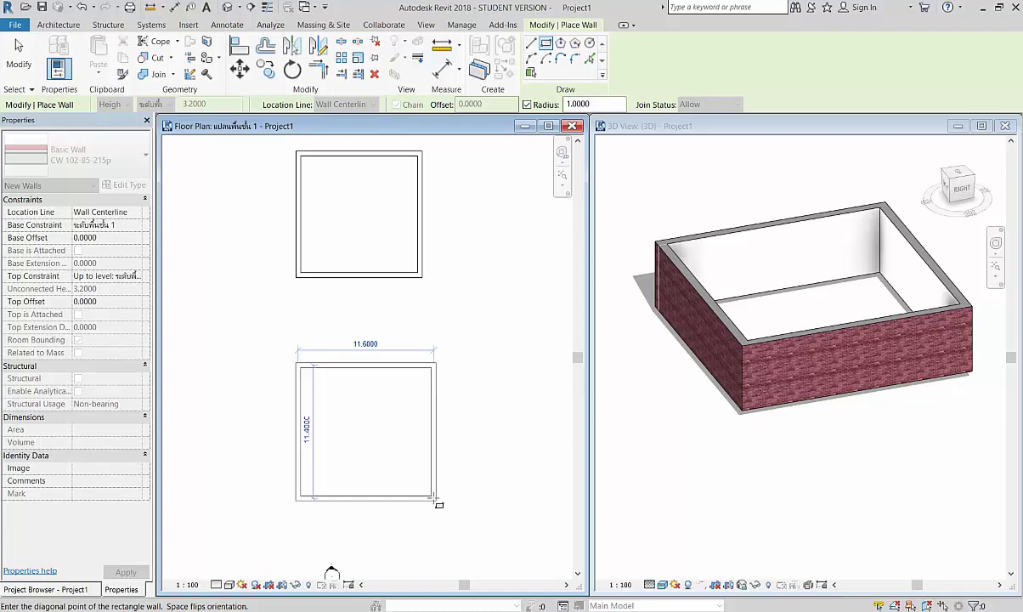
left_click(435, 500)
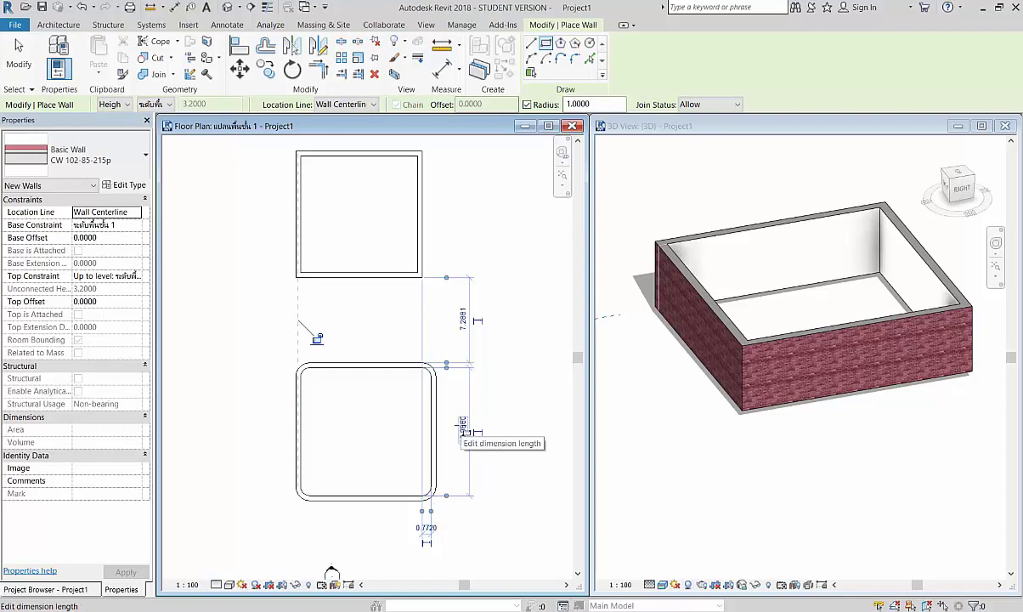
left_click(464, 429)
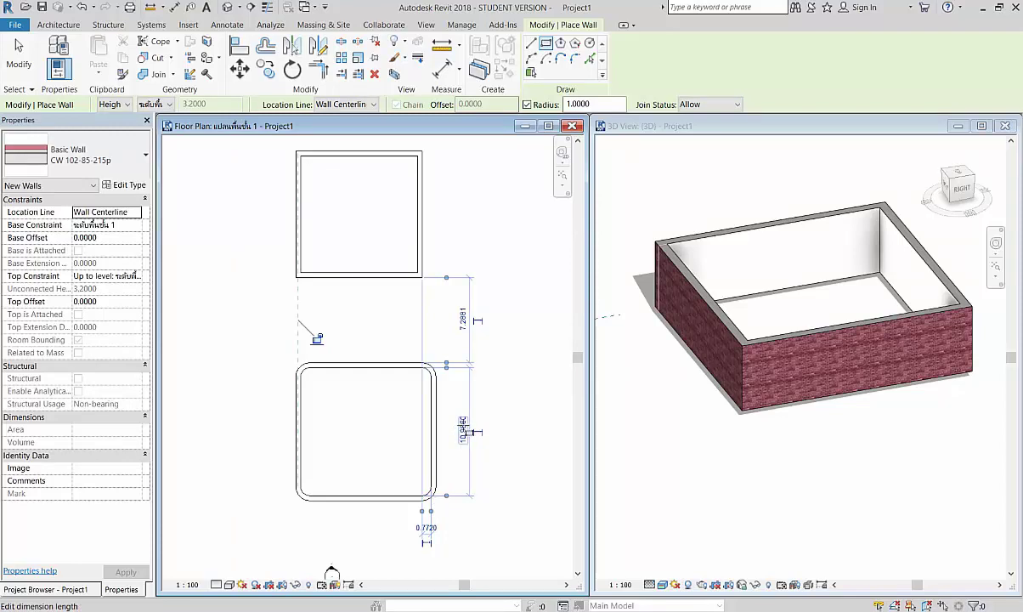
left_click(464, 427)
type("10")
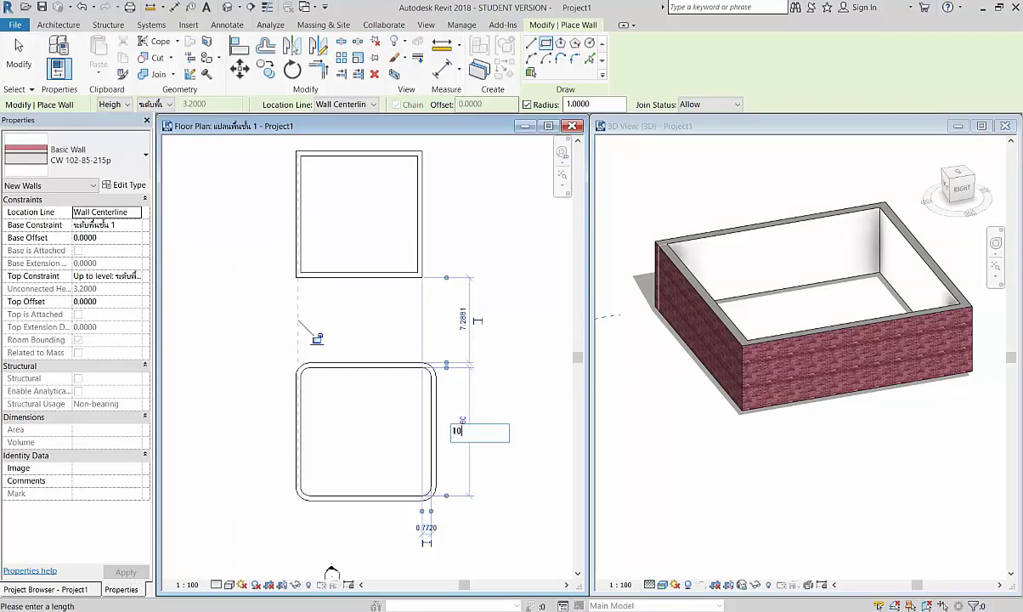
key("Return")
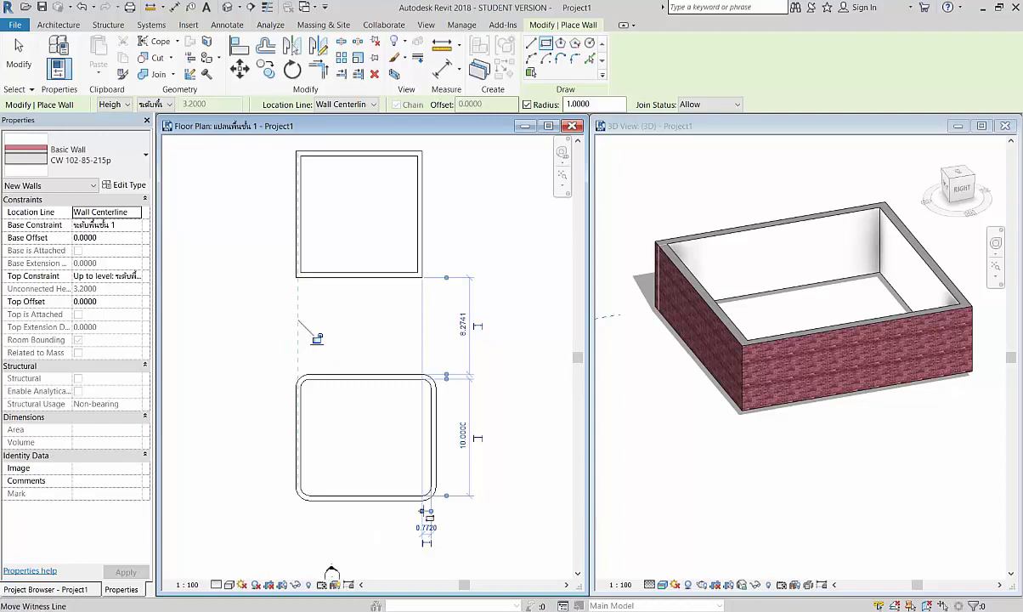
- Re-anchor the height dimension to the top wall and set the enclosure height to 10
mouse_move(419, 511)
left_mouse_down()
mouse_move(388, 517)
mouse_move(304, 489)
left_mouse_up()
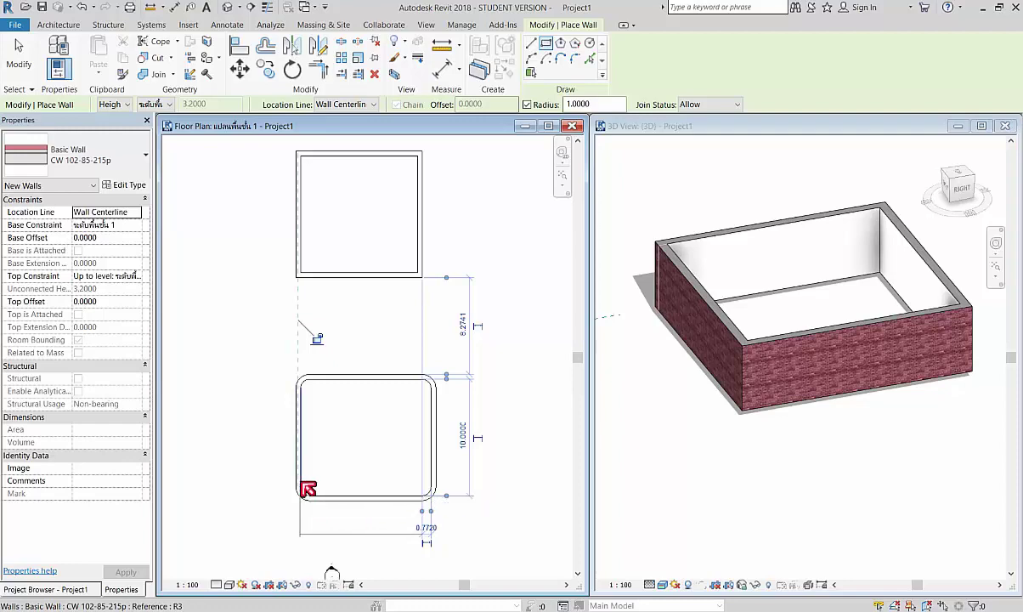
left_click_drag(303, 489, 302, 492)
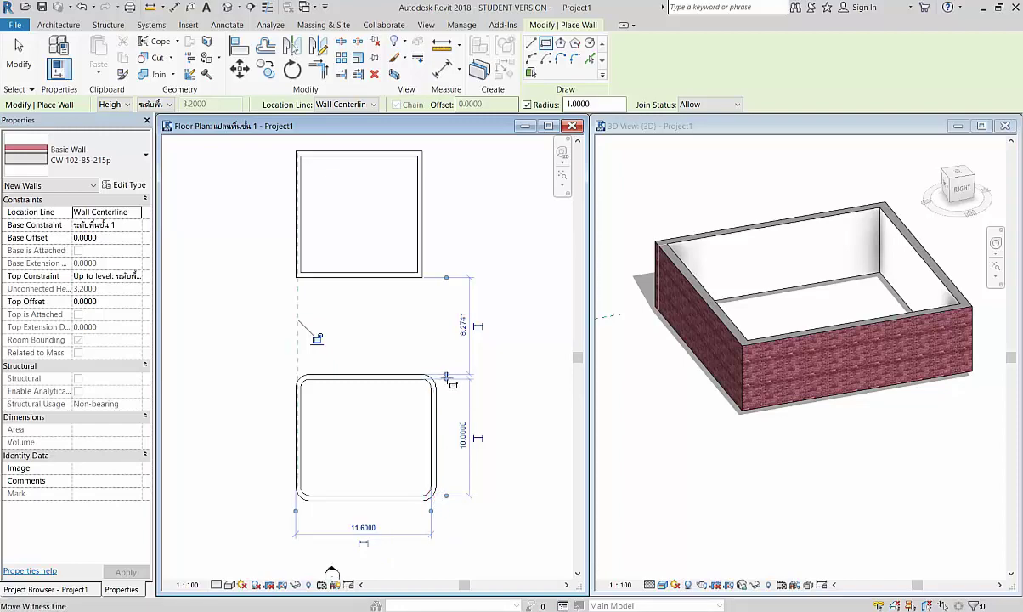
left_click_drag(447, 376, 432, 383)
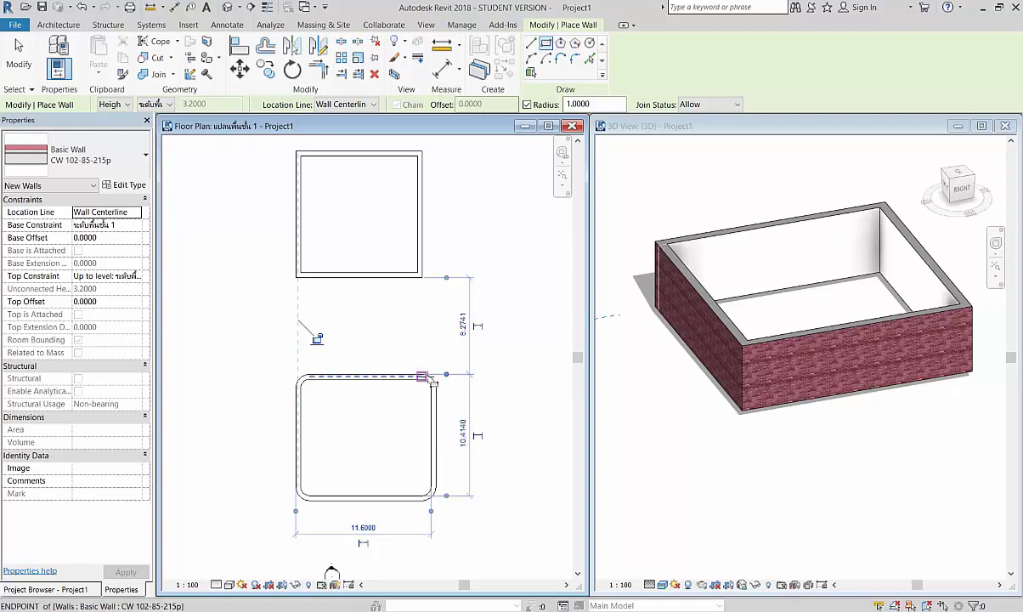
left_click(464, 433)
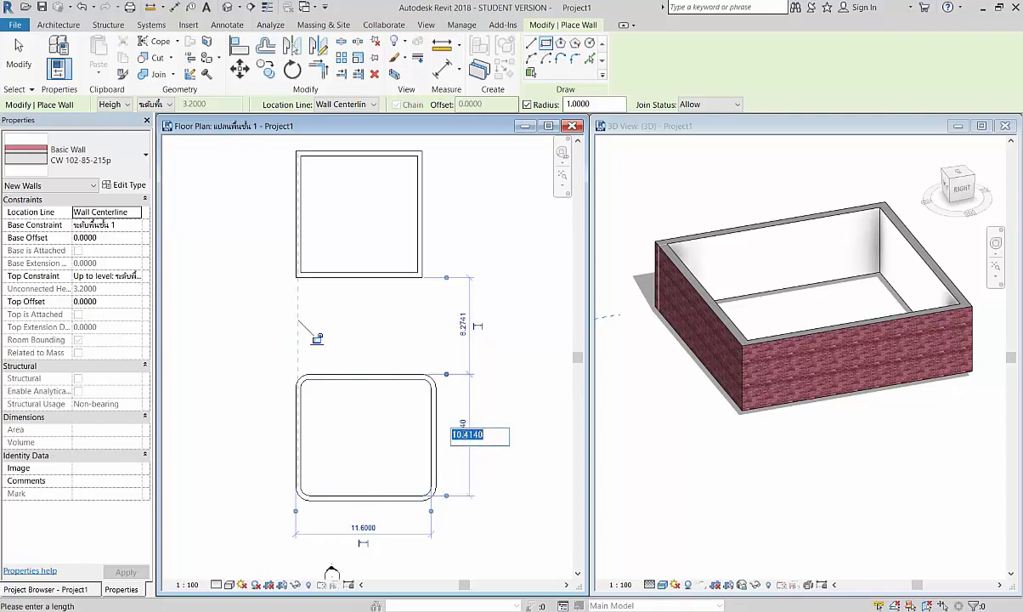
type("10")
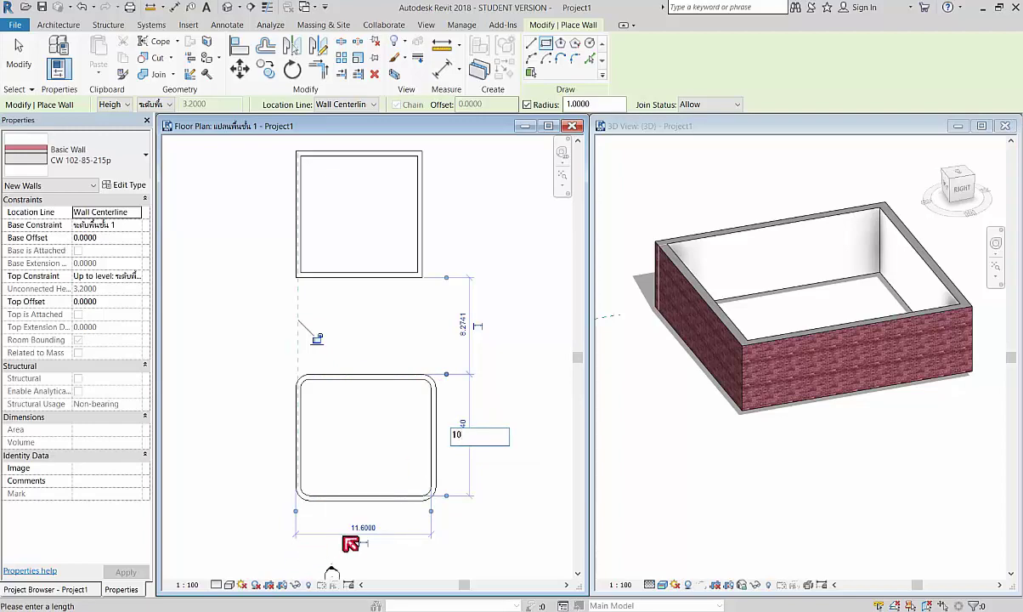
key("Return")
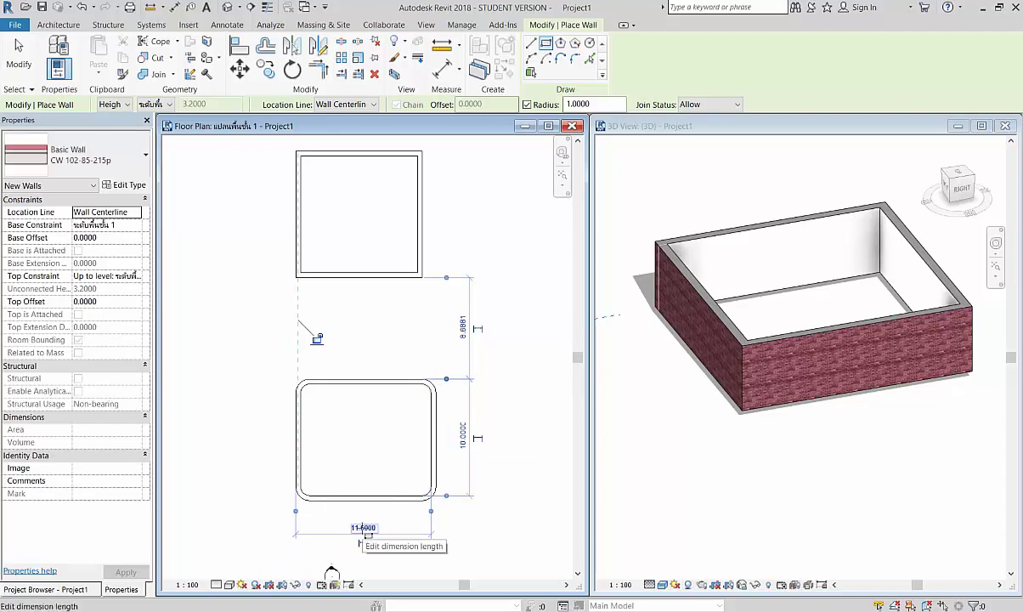
- Set the enclosure width to 10 and cancel the next wall rectangle
left_click(366, 532)
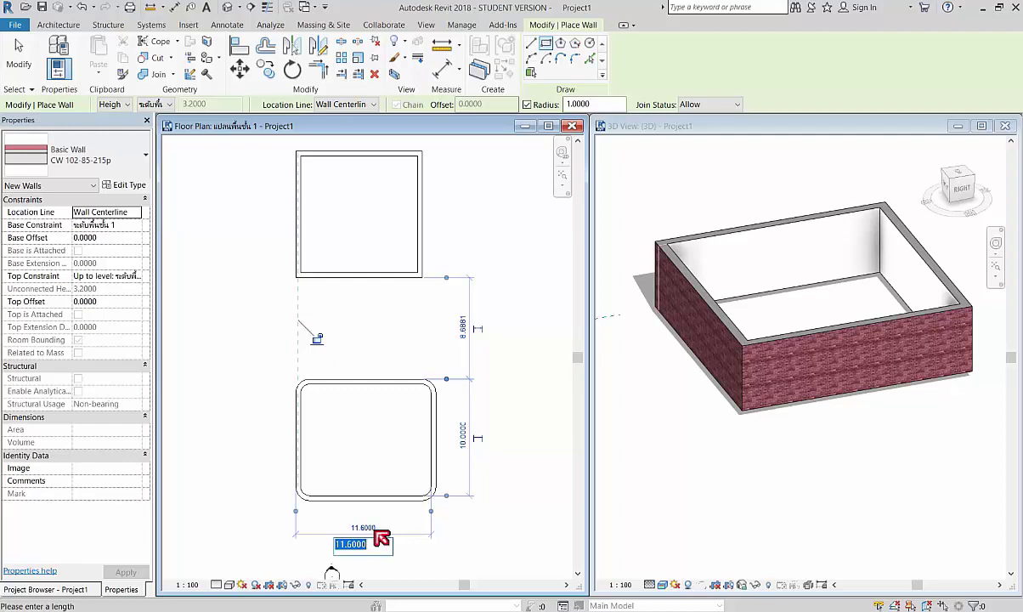
type("10")
key("Return")
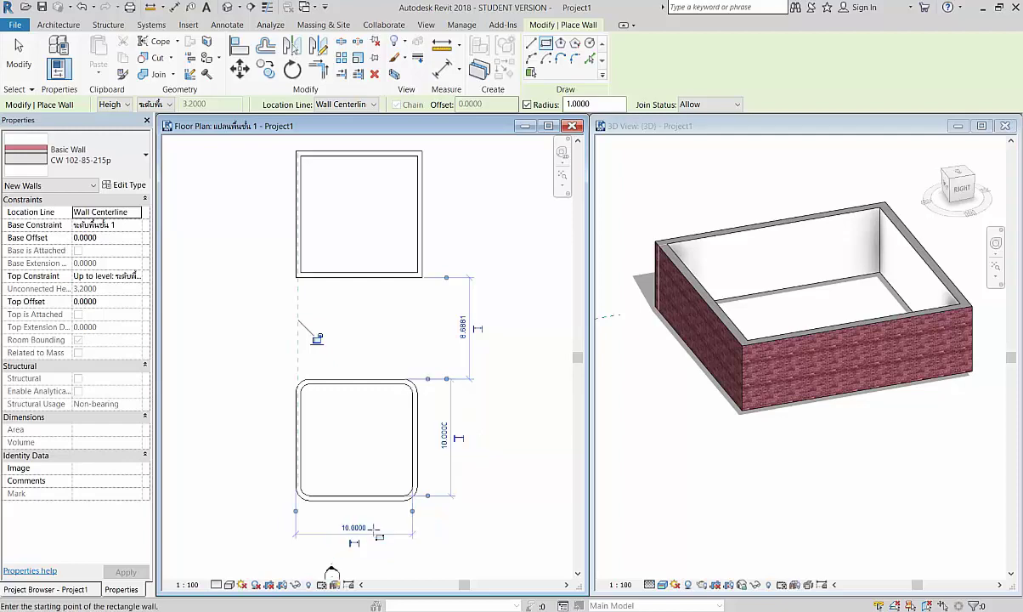
left_click(510, 520)
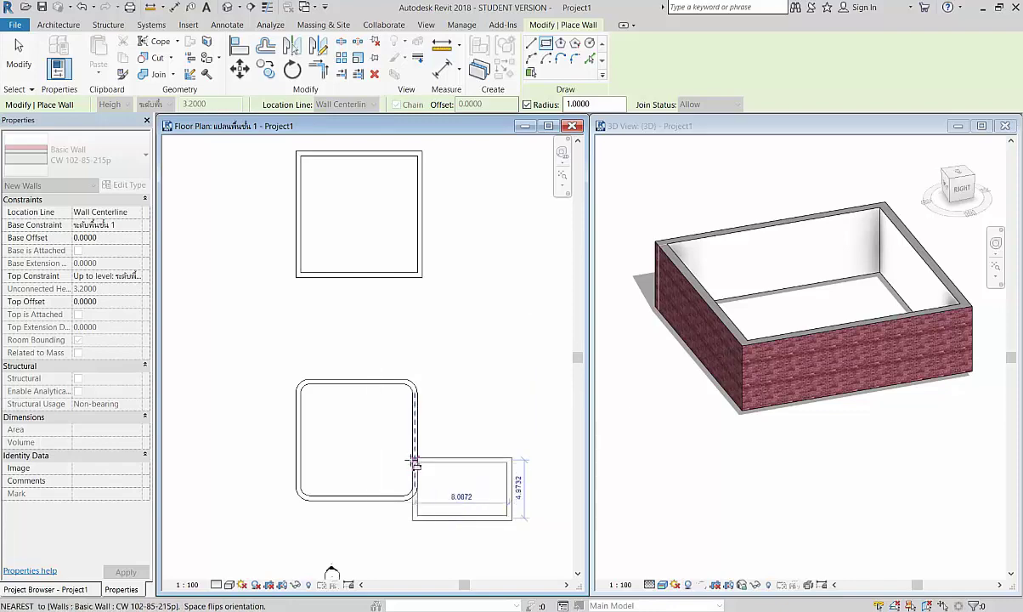
key("Escape")
key("Escape")
- Exit wall placement and pan the activated floor plan to recentre both enclosures
scroll(765, 467, "down", 3)
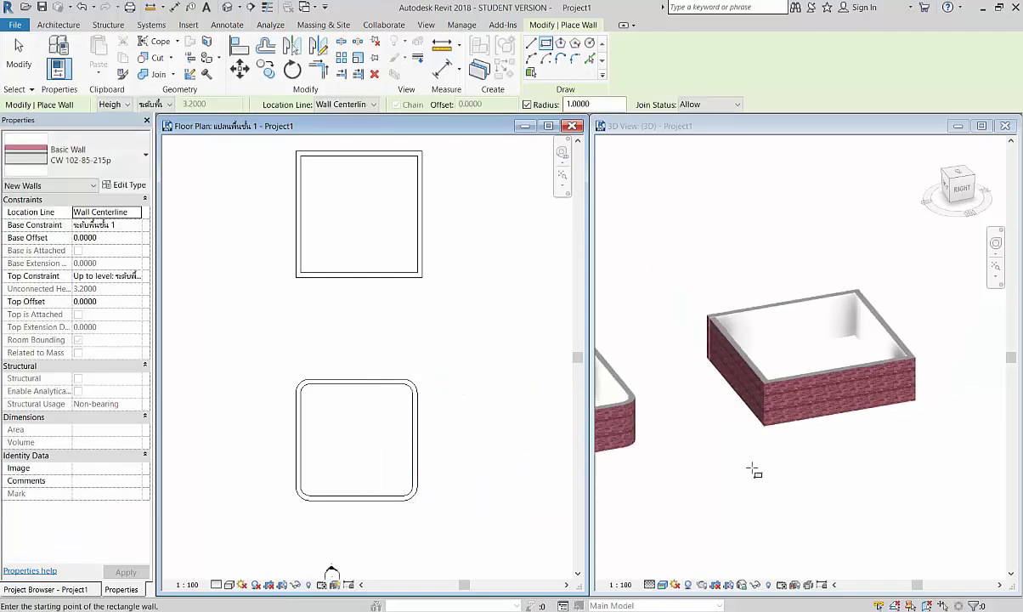
scroll(730, 459, "down", 3)
scroll(682, 447, "down", 2)
scroll(654, 417, "up", 2)
scroll(646, 407, "up", 3)
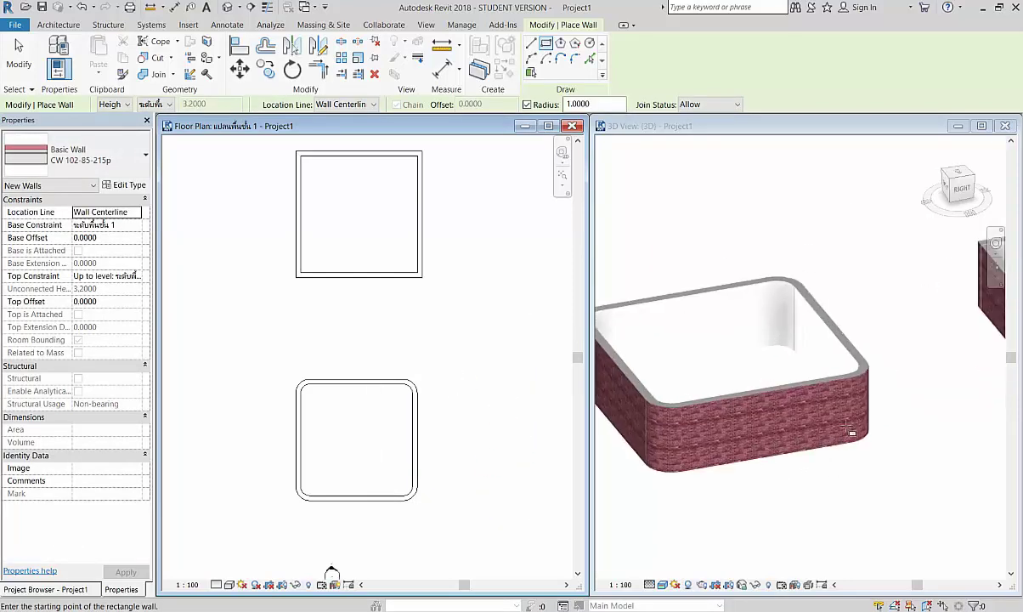
scroll(807, 353, "down", 3)
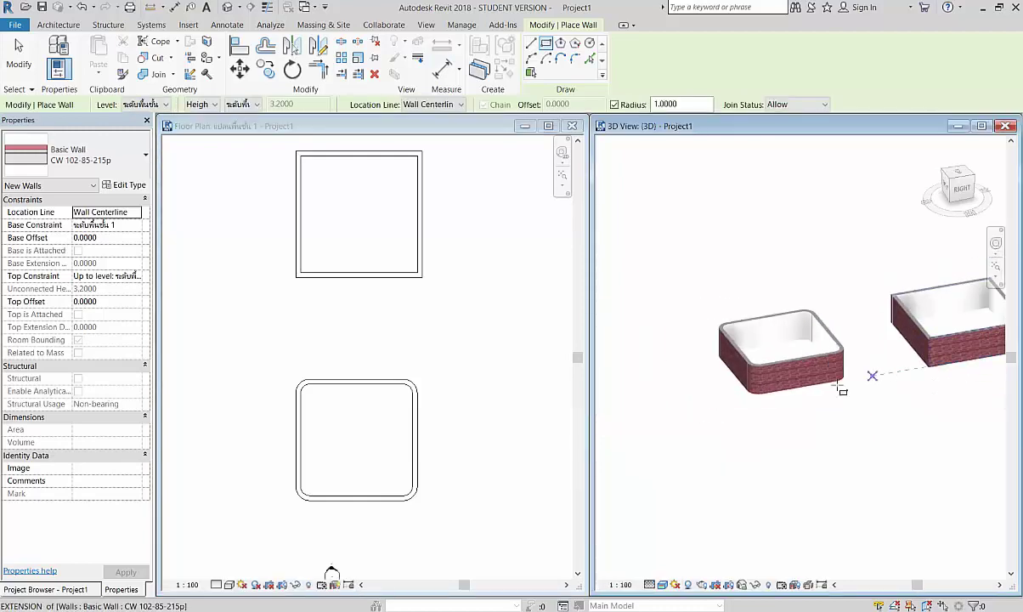
scroll(858, 408, "up", 2)
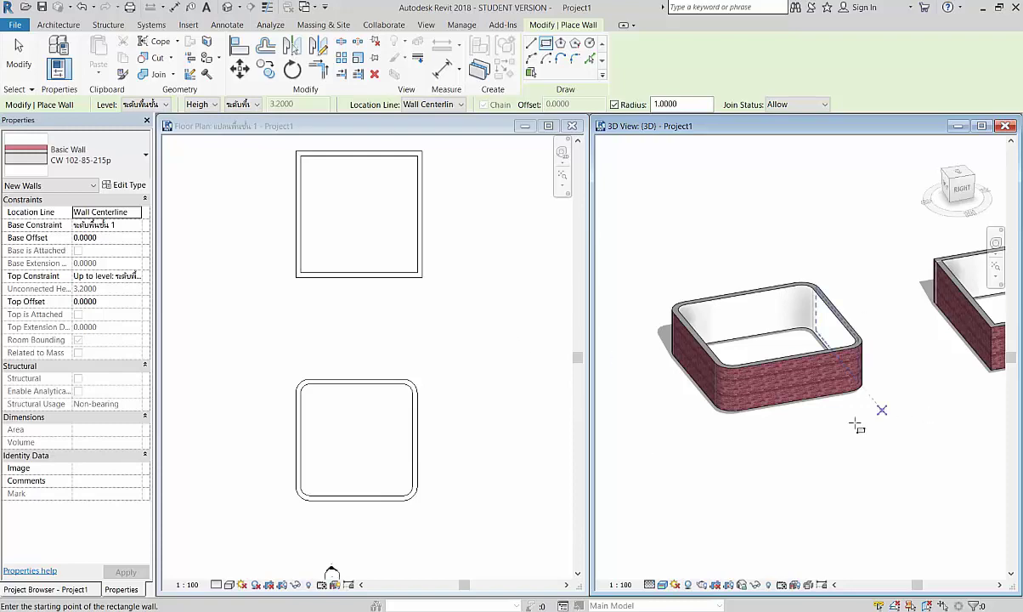
key("Escape")
key("Escape")
scroll(442, 361, "down", 4)
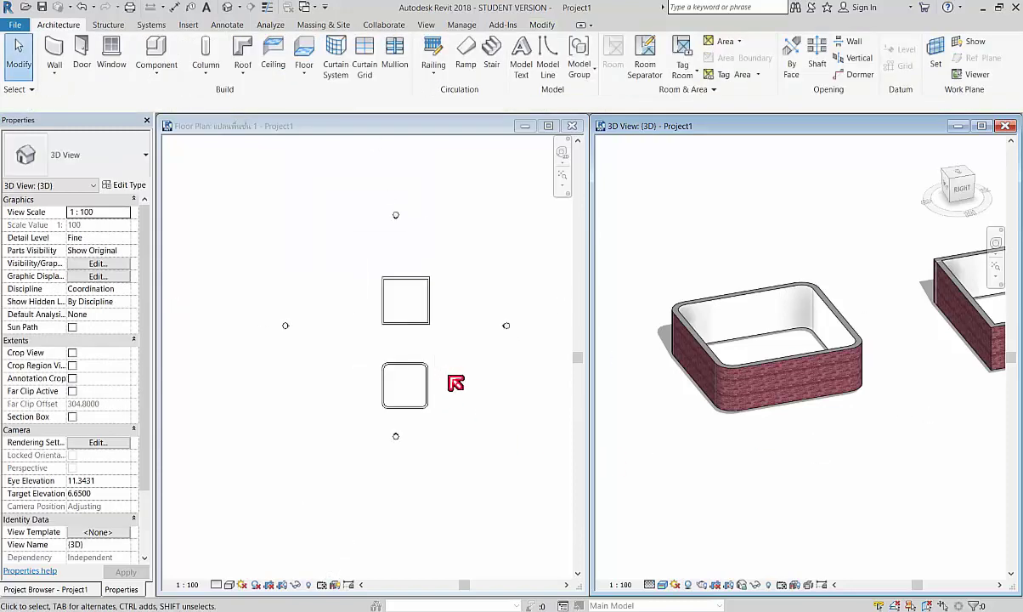
left_click(345, 363)
middle_click_drag(375, 297, 483, 335)
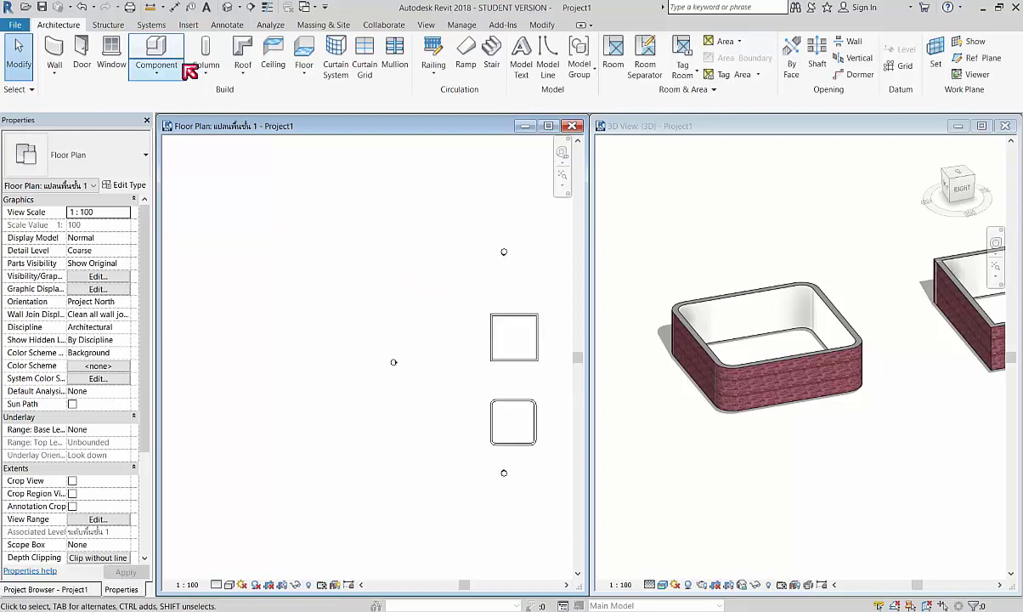
- Draw a rectangular roof footprint left of the enclosures and set its width to 12
left_click(243, 51)
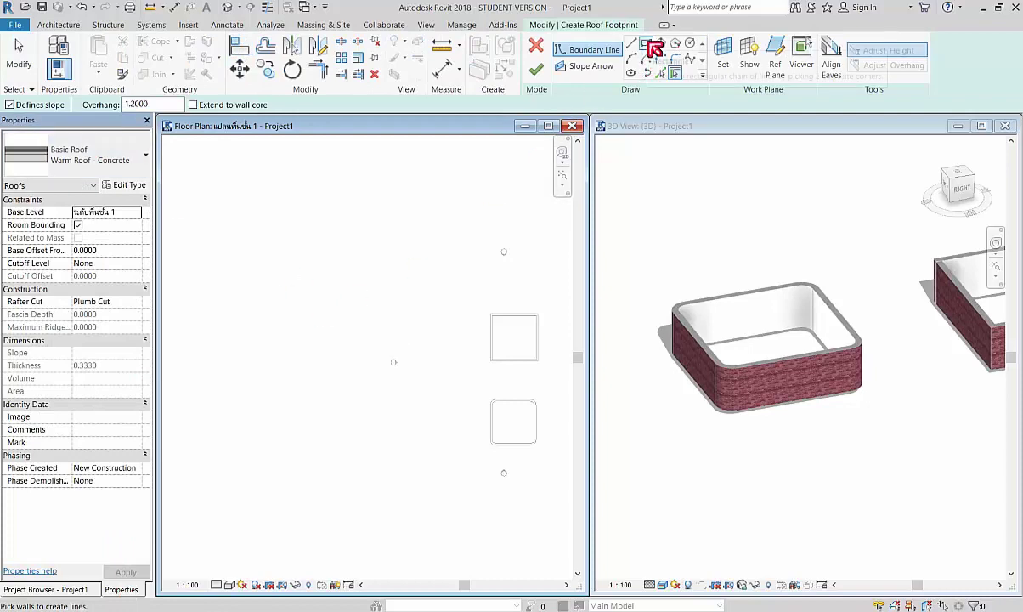
left_click(647, 44)
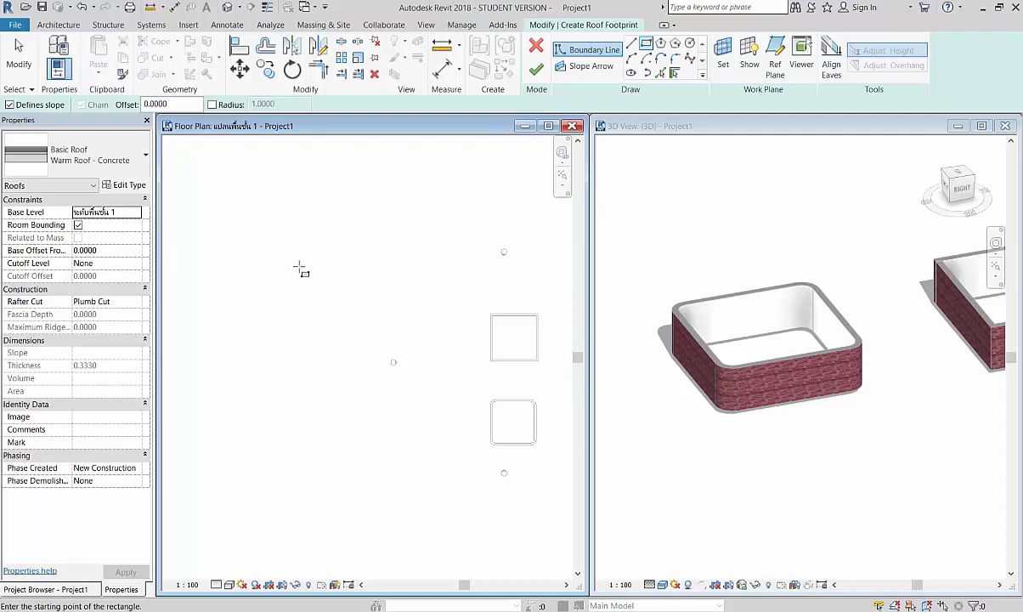
left_click(302, 265)
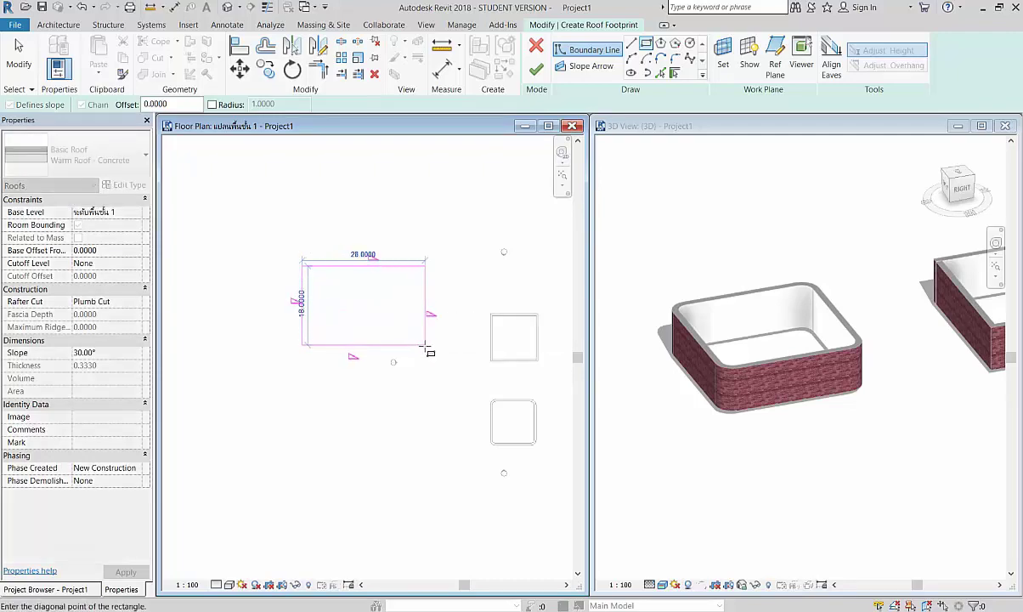
left_click(425, 345)
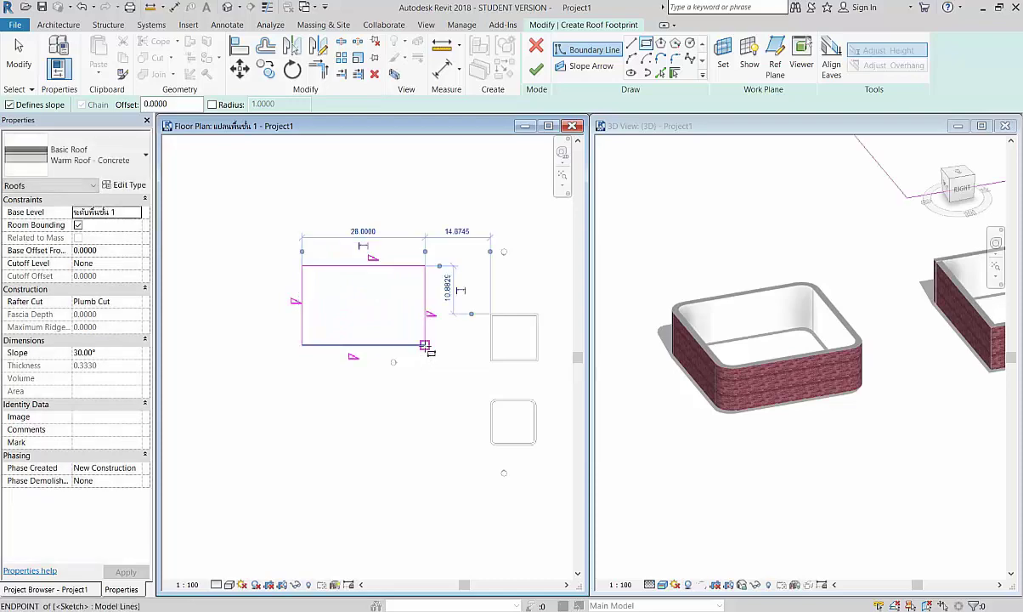
left_click(370, 233)
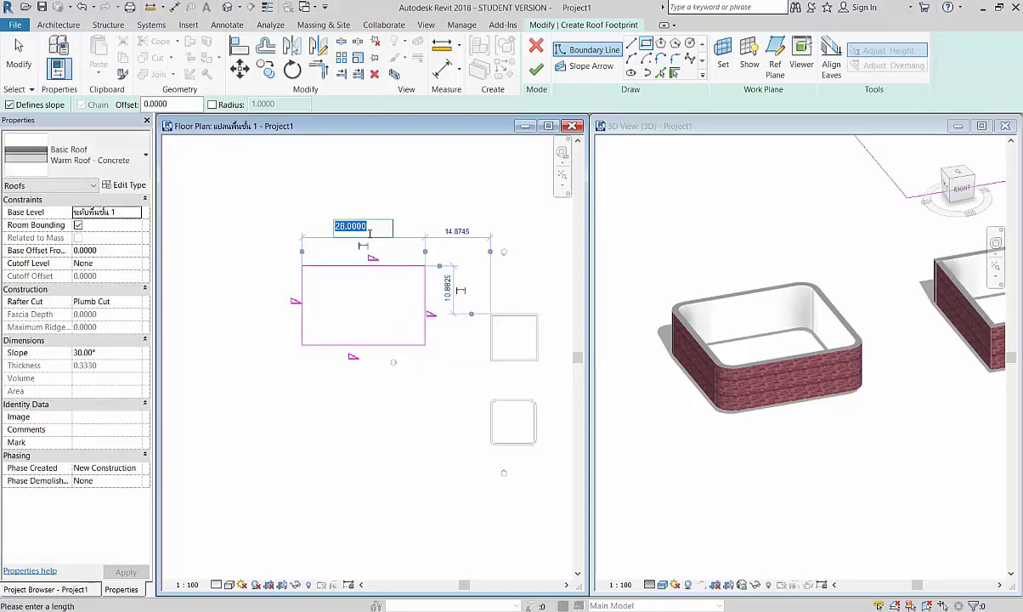
type("12")
key("Return")
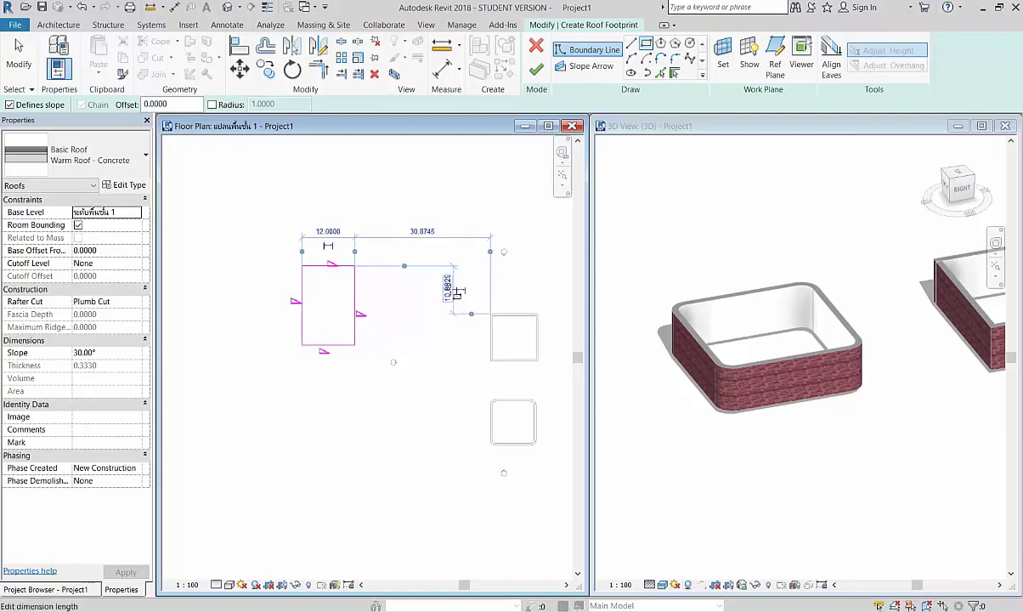
- Adjust the roof outline's vertical dimensions so its height is also 12
left_click(457, 292)
type("12")
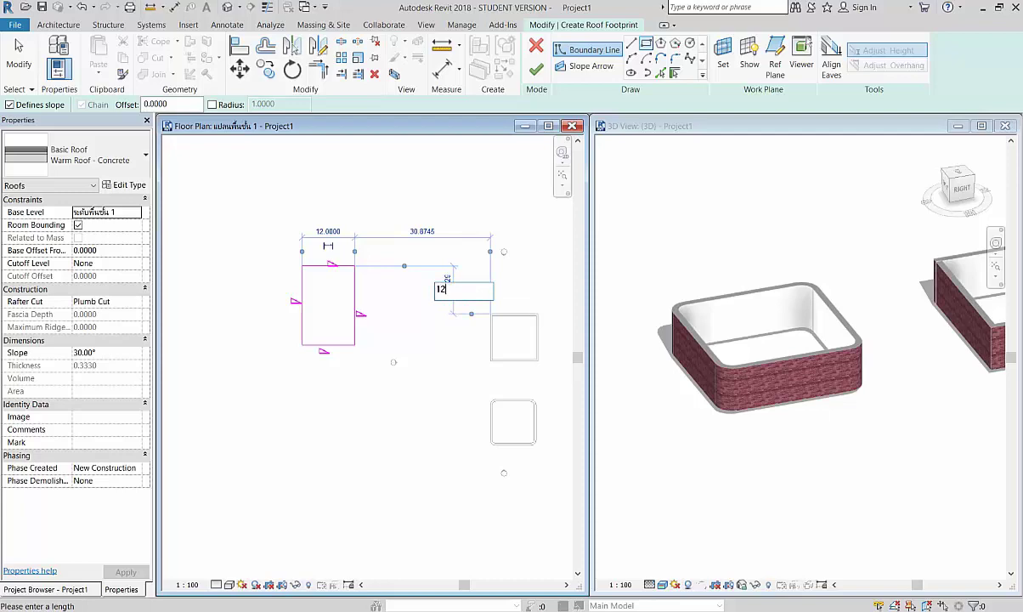
key("Return")
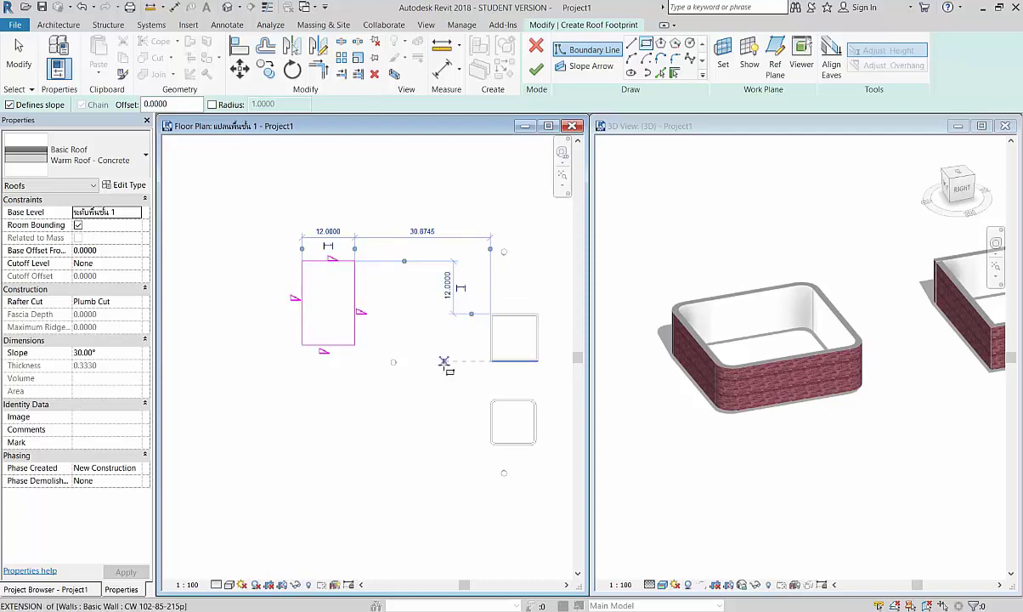
left_click(448, 284)
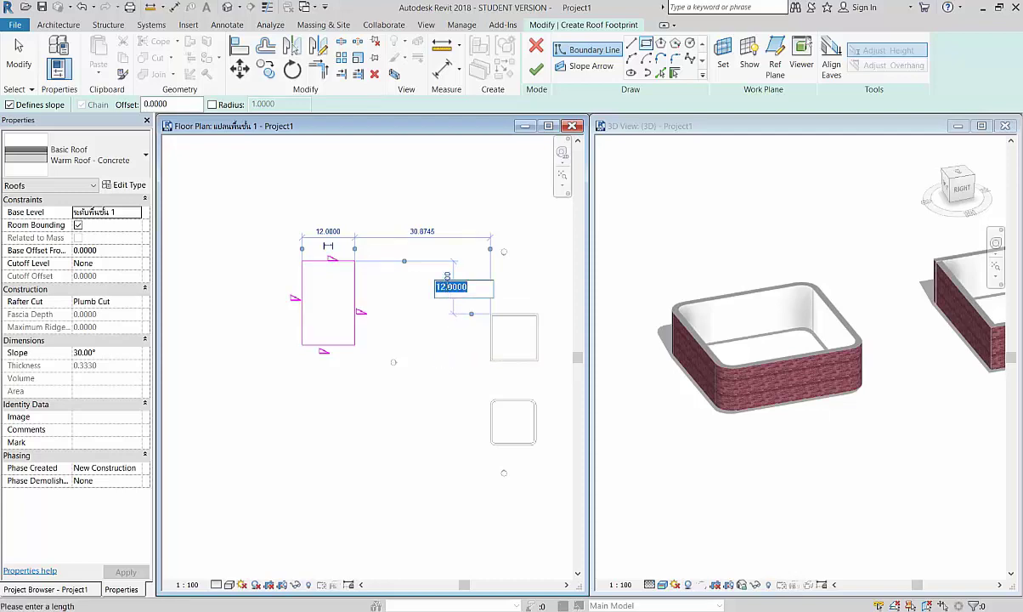
key("Return")
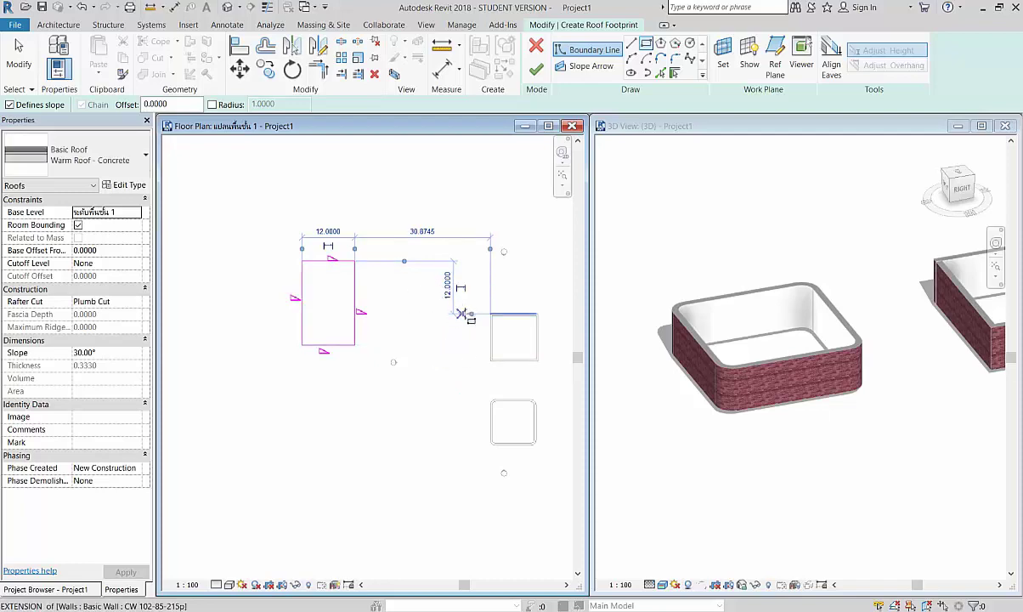
left_click(472, 314)
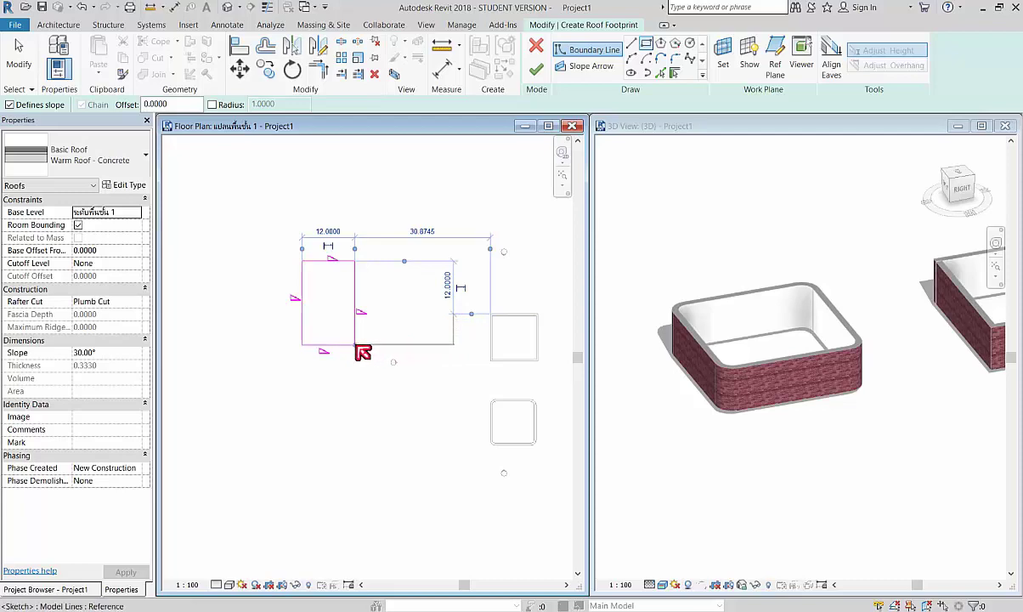
left_click(356, 346)
left_click(447, 289)
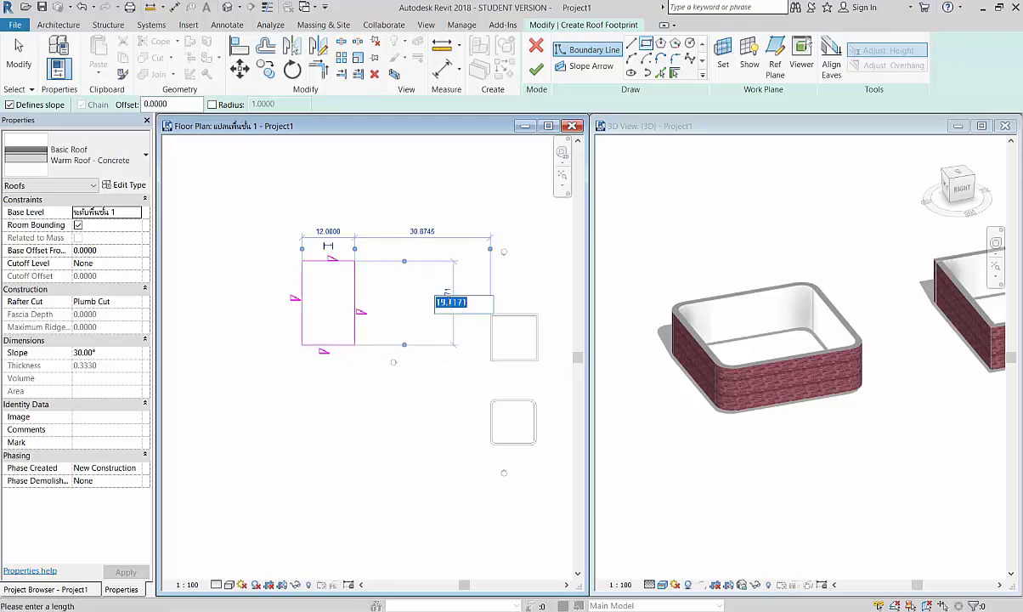
type("12")
key("Return")
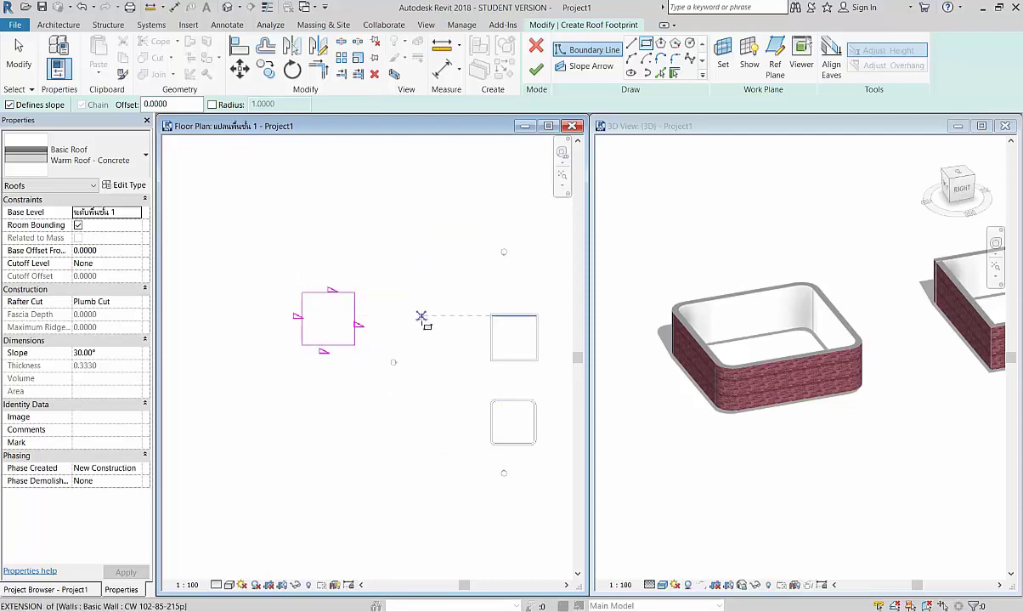
- Finish the footprint sketch to create the 12 by 12 hip roof
left_click(544, 79)
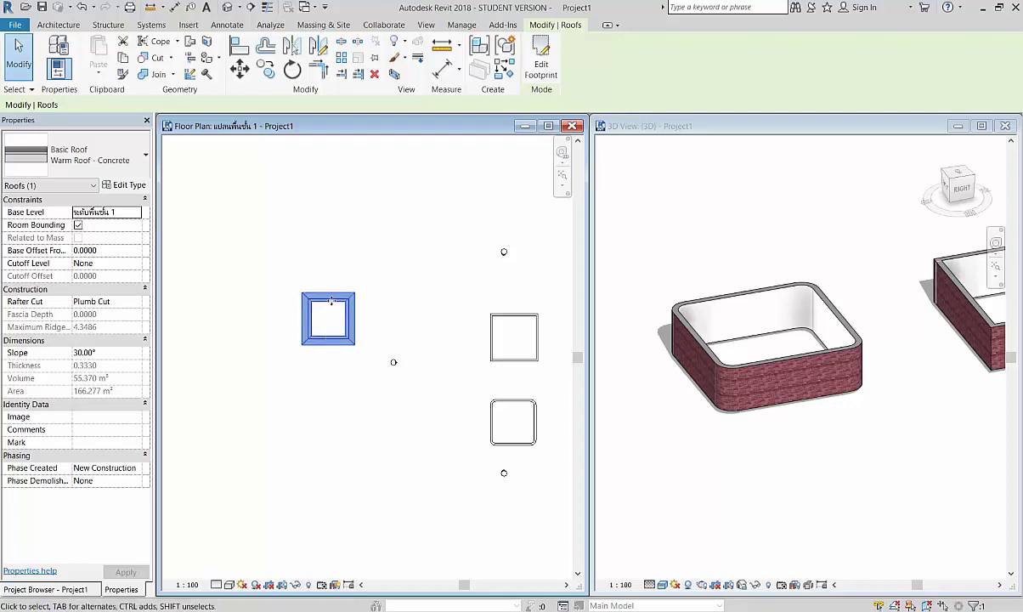
left_click(338, 316)
scroll(679, 467, "down", 1)
scroll(672, 383, "down", 3)
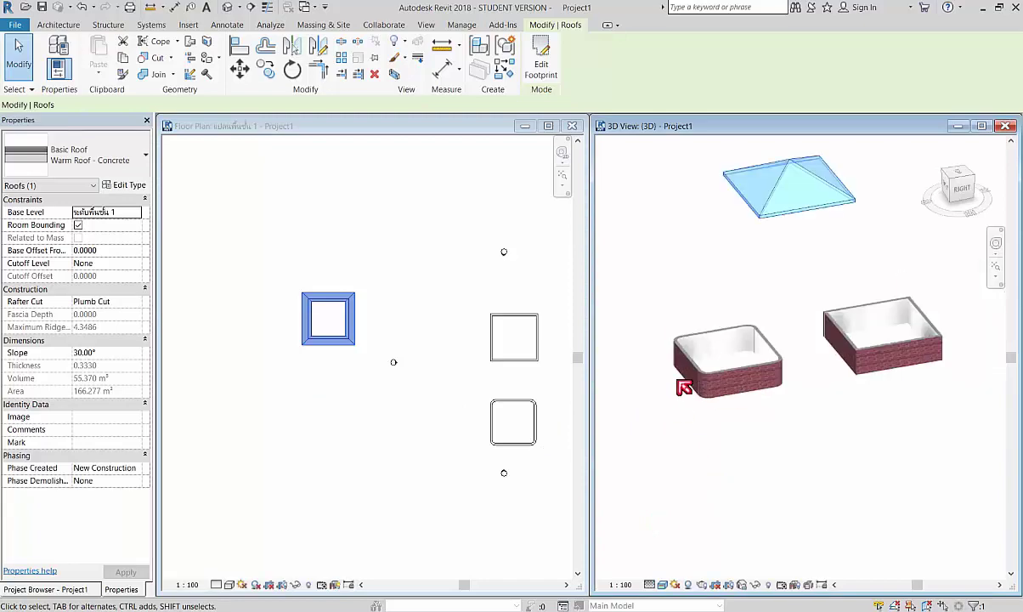
scroll(726, 290, "up", 1)
scroll(710, 293, "up", 2)
scroll(764, 339, "up", 1)
key("Escape")
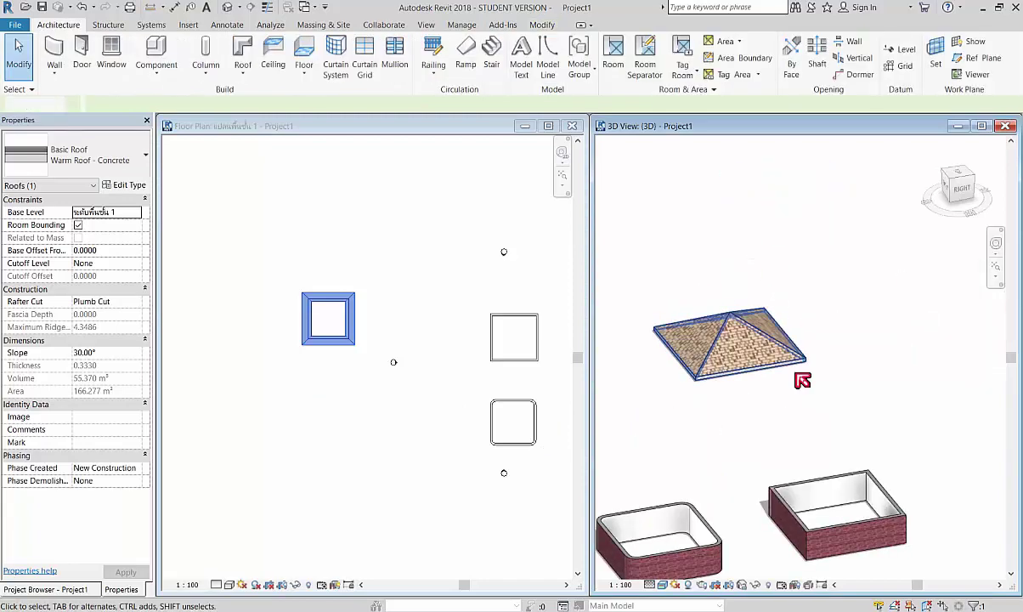
- Select the hip roof over the square enclosure with a crossing window
scroll(686, 370, "up", 2)
scroll(730, 333, "up", 1)
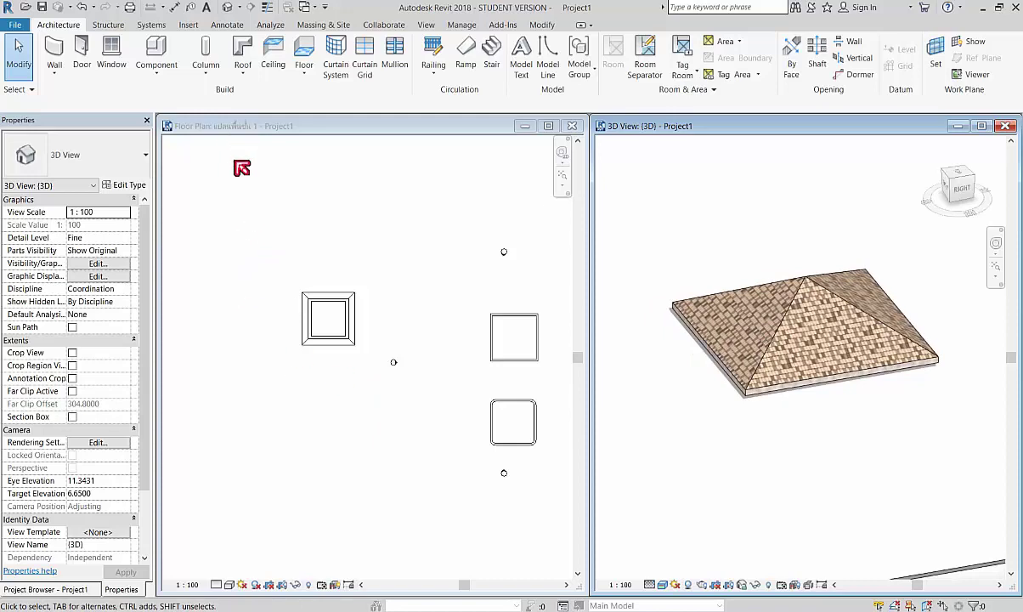
left_click(34, 589)
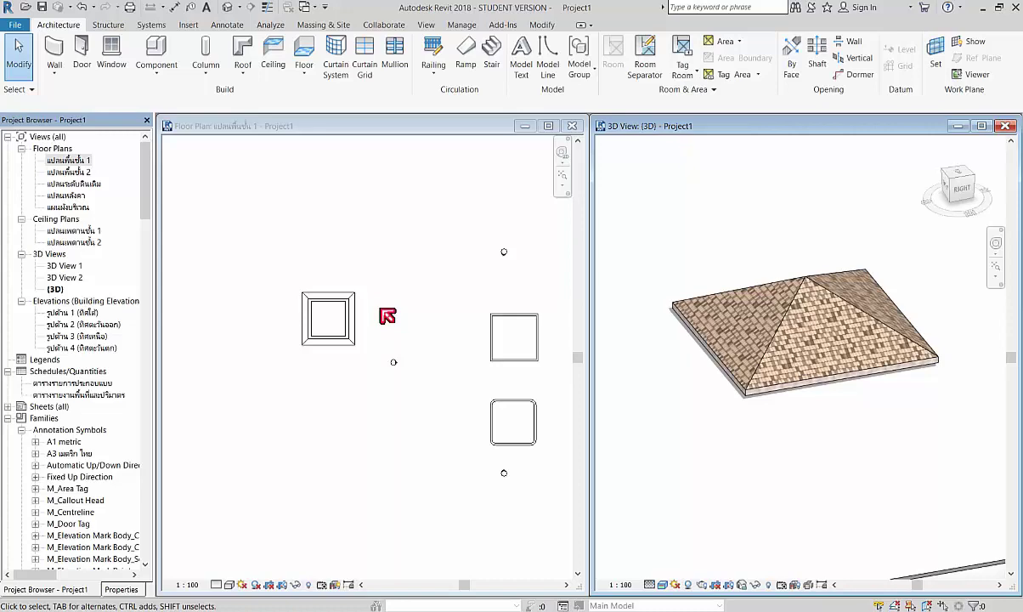
left_click_drag(367, 263, 269, 397)
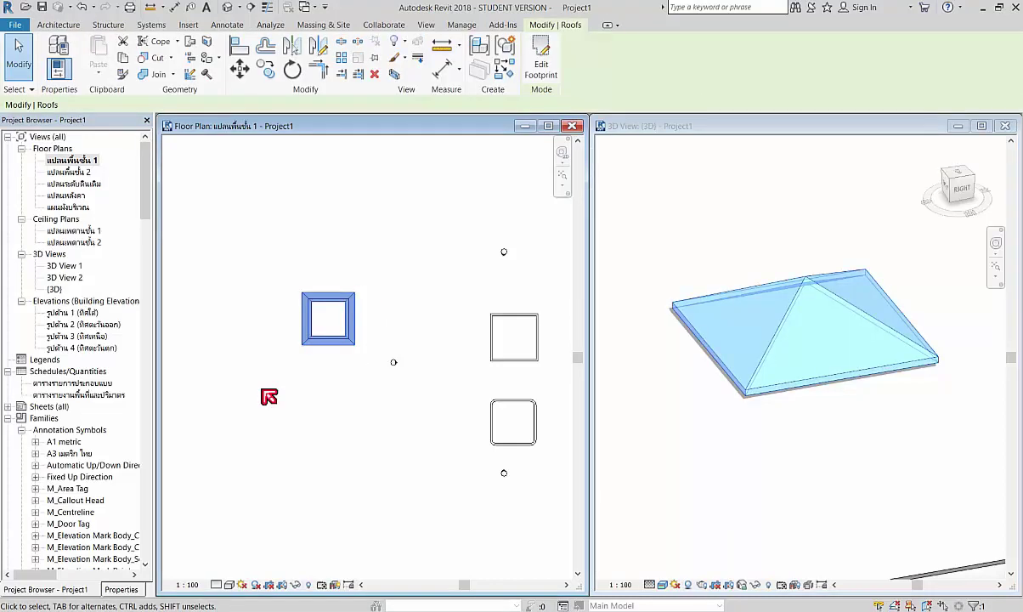
- Delete the selected hip roof, close the Level 1 plan, and open the roof plan
key("Delete")
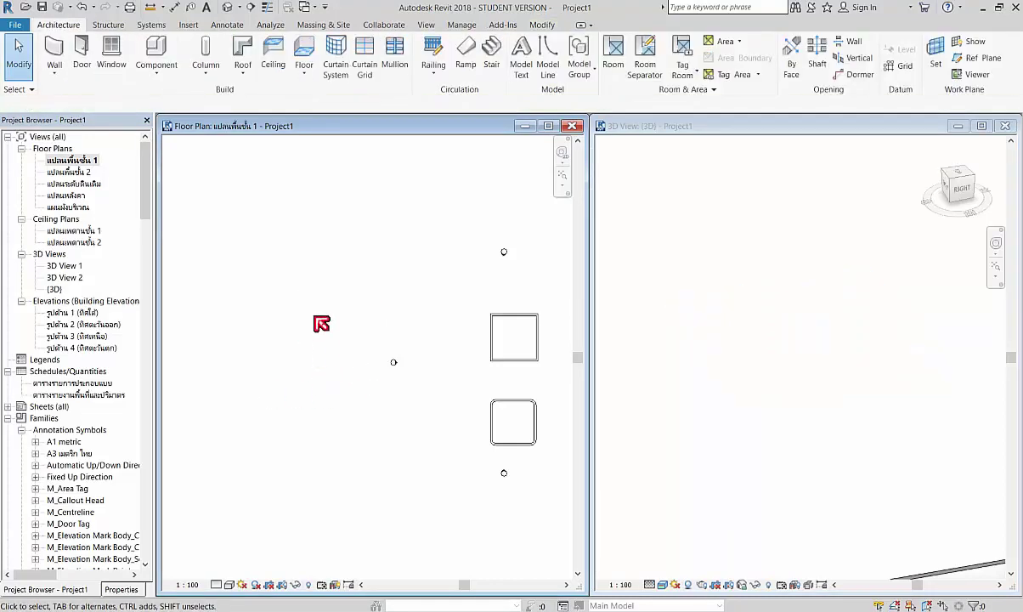
scroll(314, 317, "down", 2)
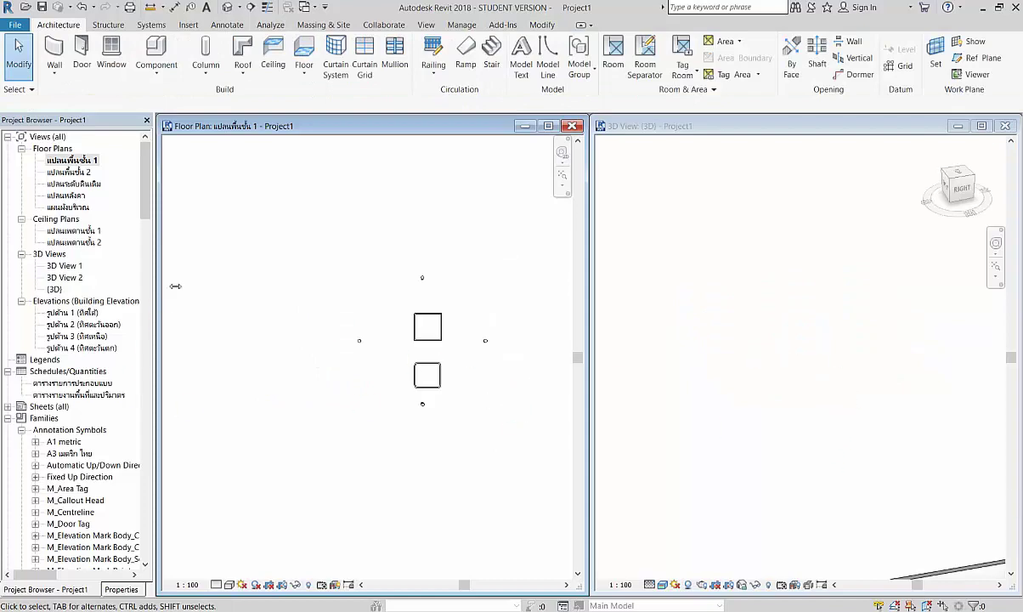
left_click(571, 126)
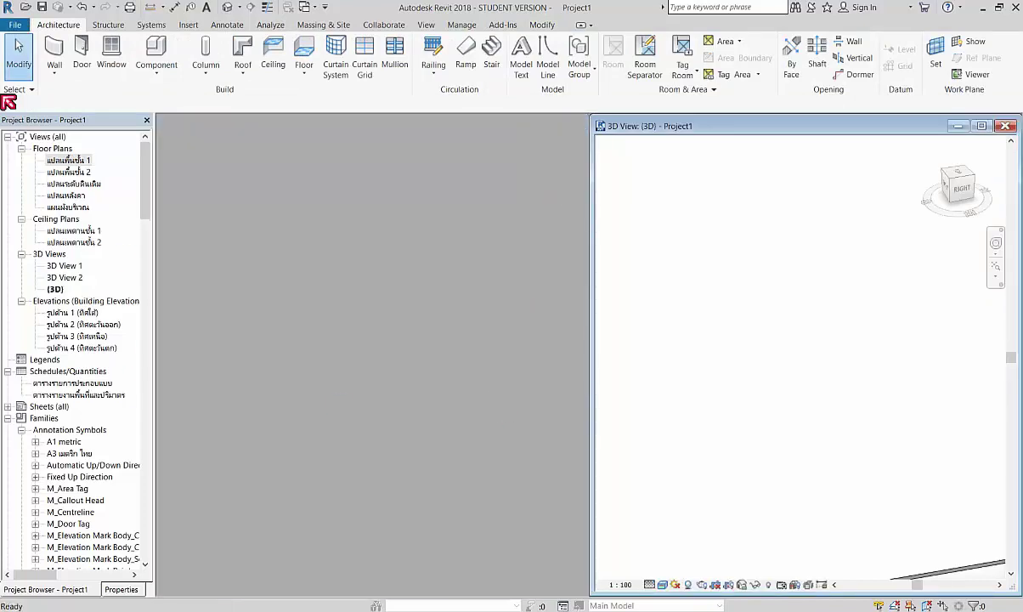
double_click(75, 197)
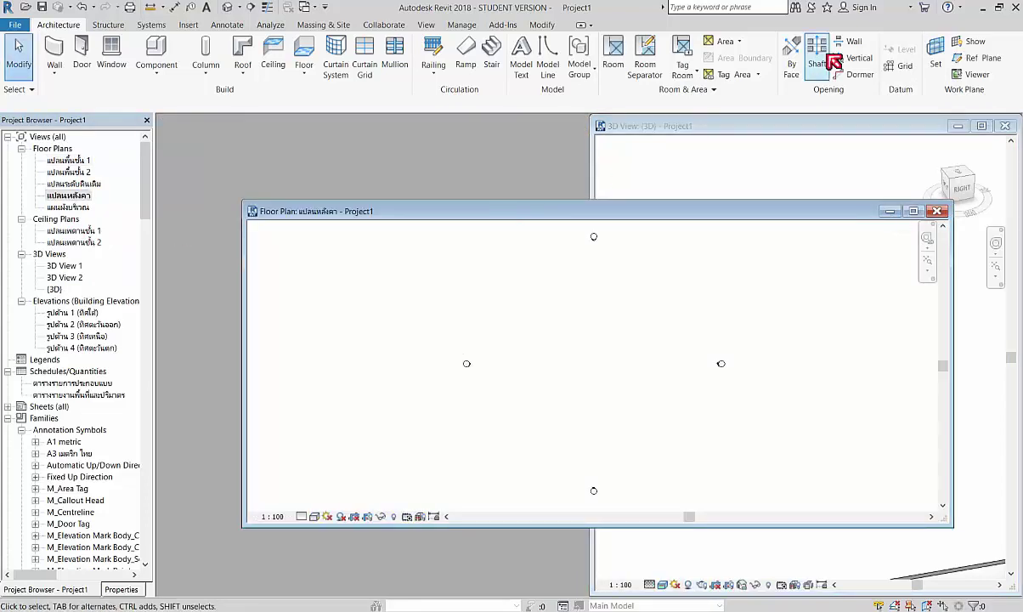
- Tile the roof plan beside the 3D view and recentre it
left_click(428, 26)
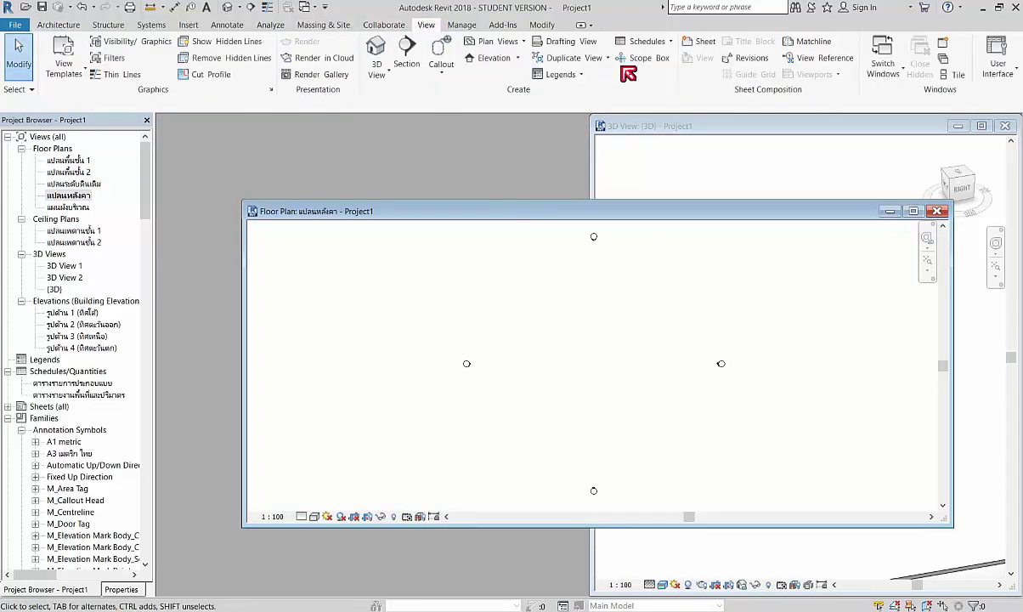
left_click(935, 75)
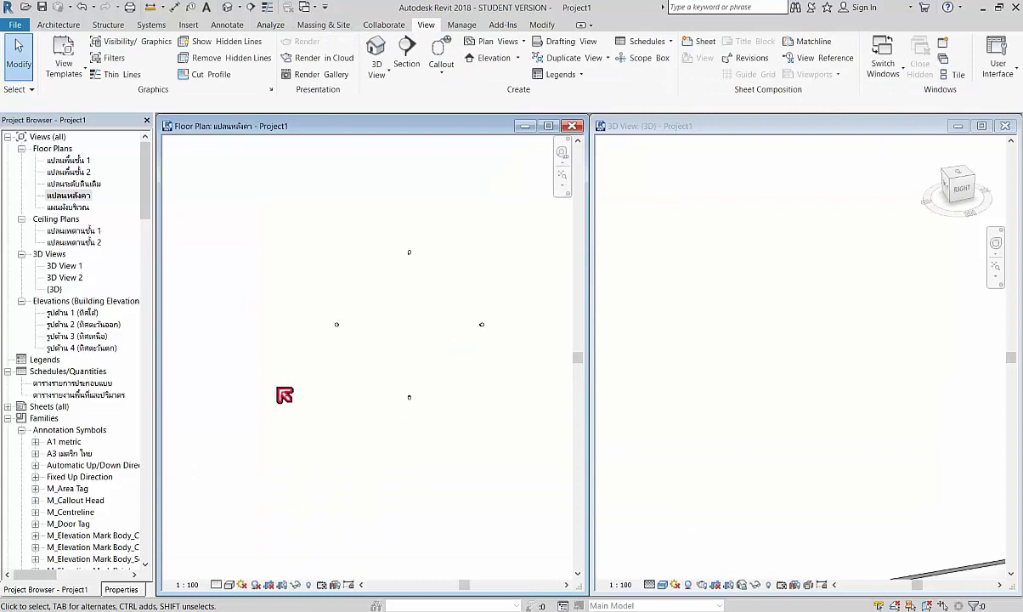
scroll(430, 314, "up", 2)
middle_click_drag(324, 266, 382, 313)
scroll(300, 264, "up", 1)
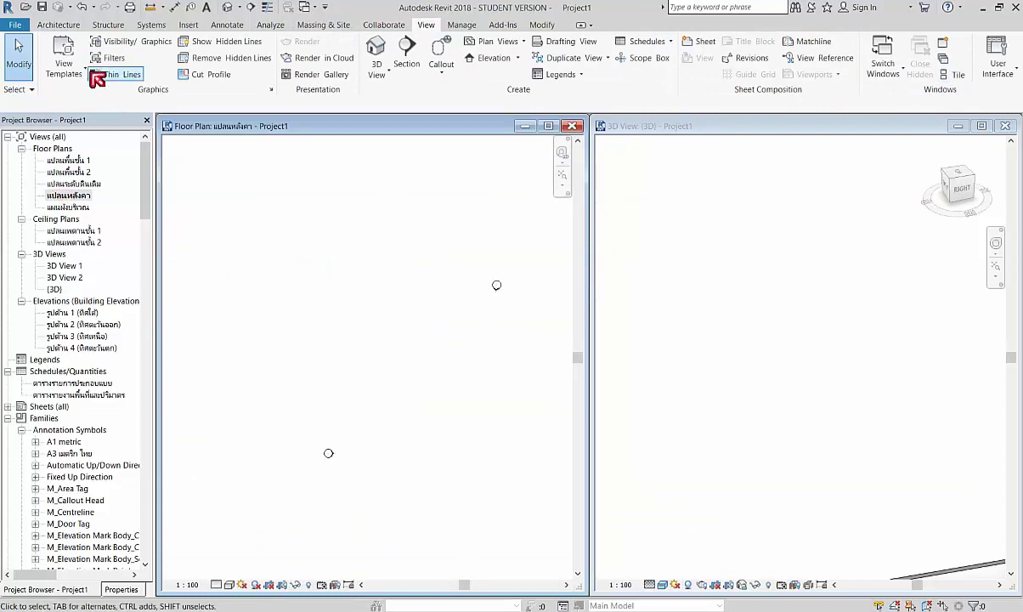
left_click(56, 28)
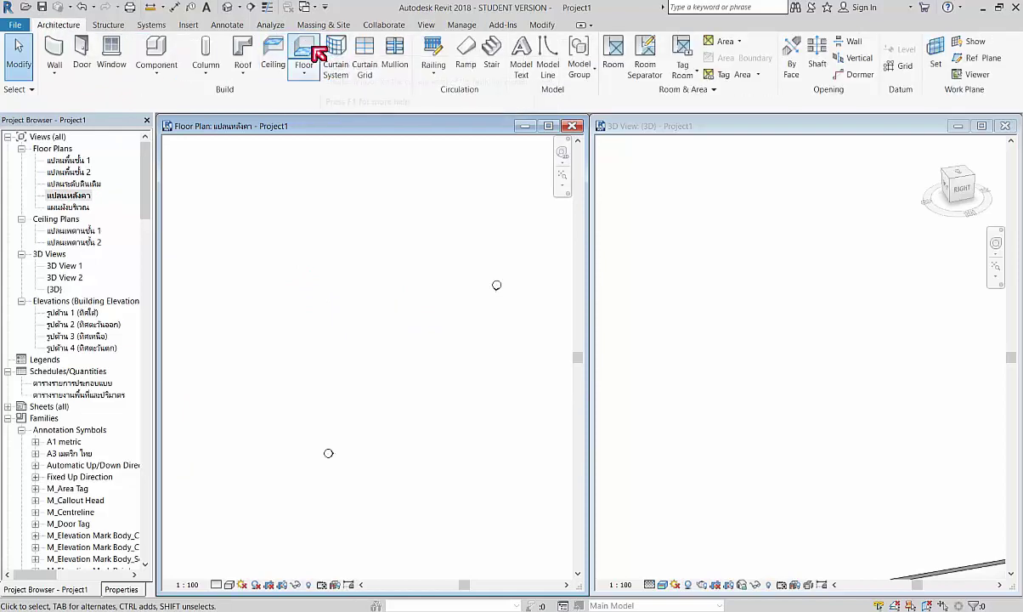
- Start a Roof by Footprint and draw a rectangular boundary on the roof plan
left_click(256, 51)
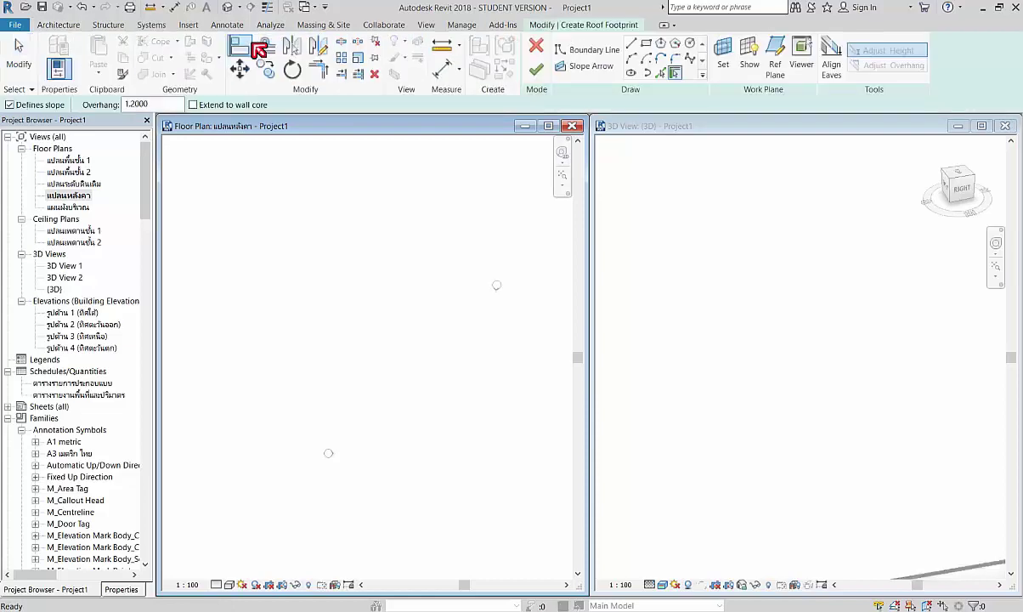
left_click(117, 593)
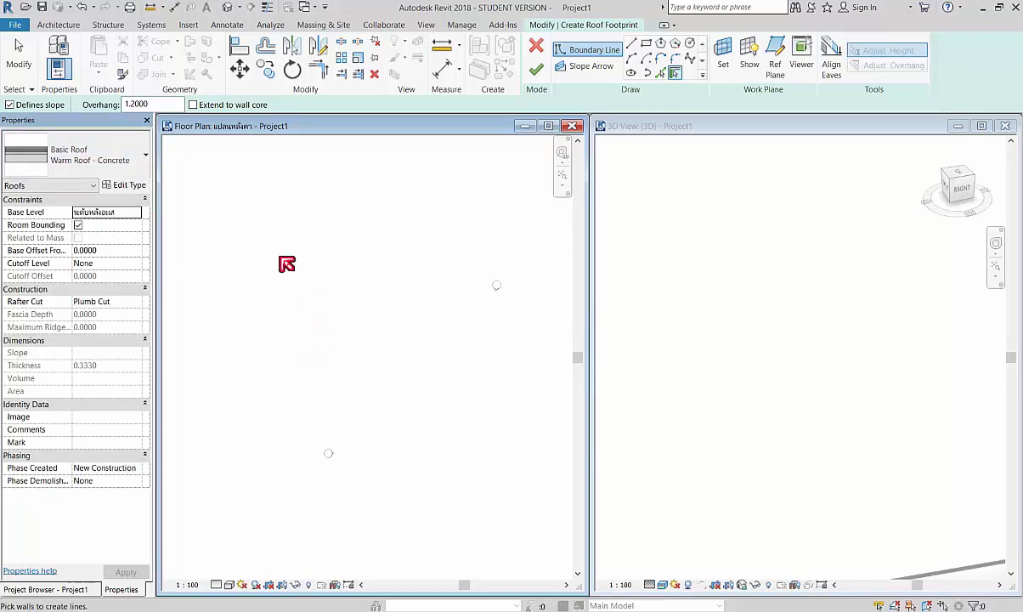
left_click(646, 42)
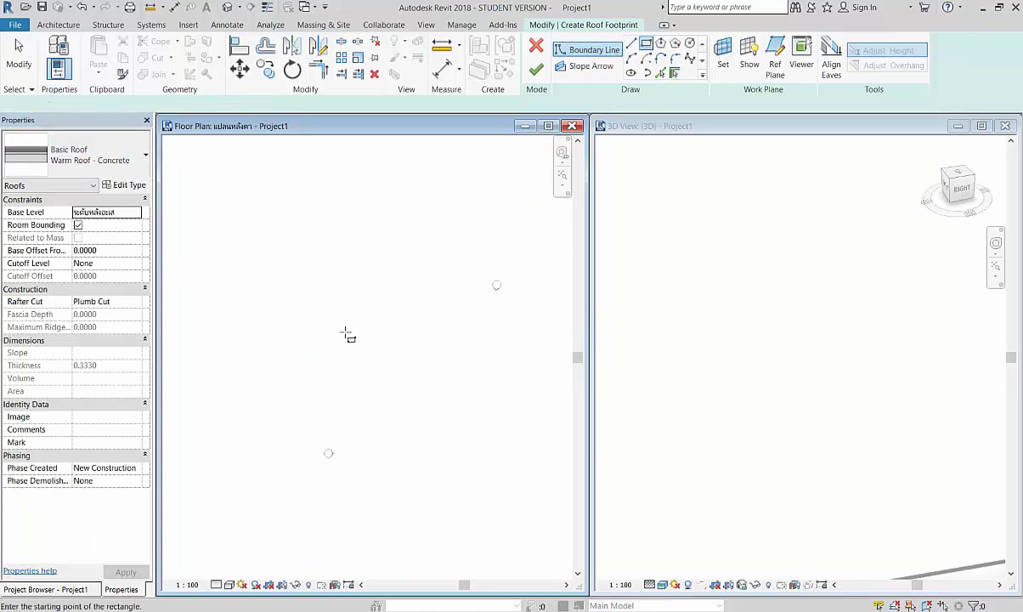
left_click(321, 298)
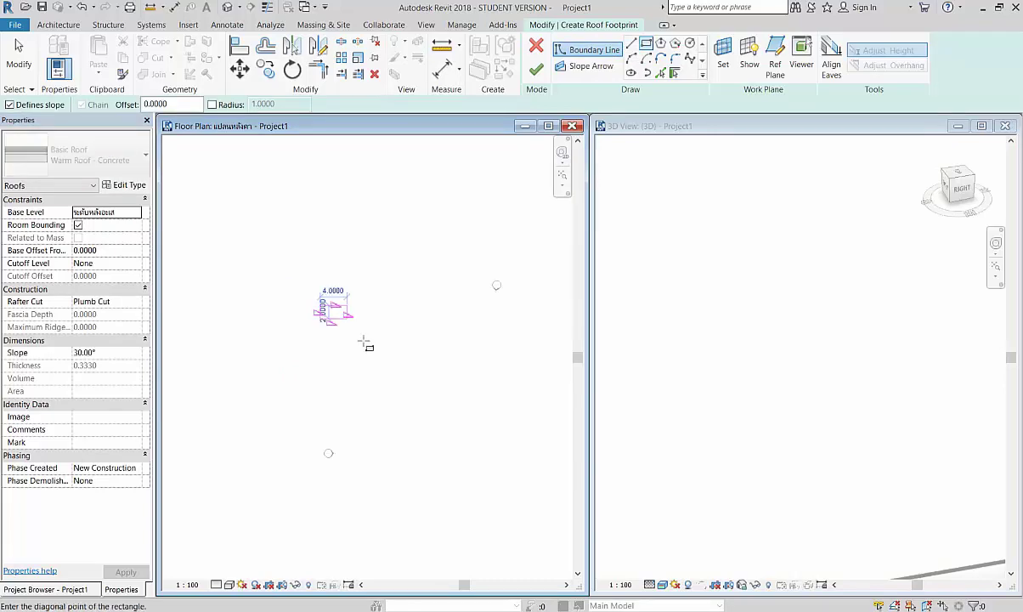
left_click(421, 392)
- Set the footprint to 12 by 12 and finish the 30° hip roof
left_click(442, 344)
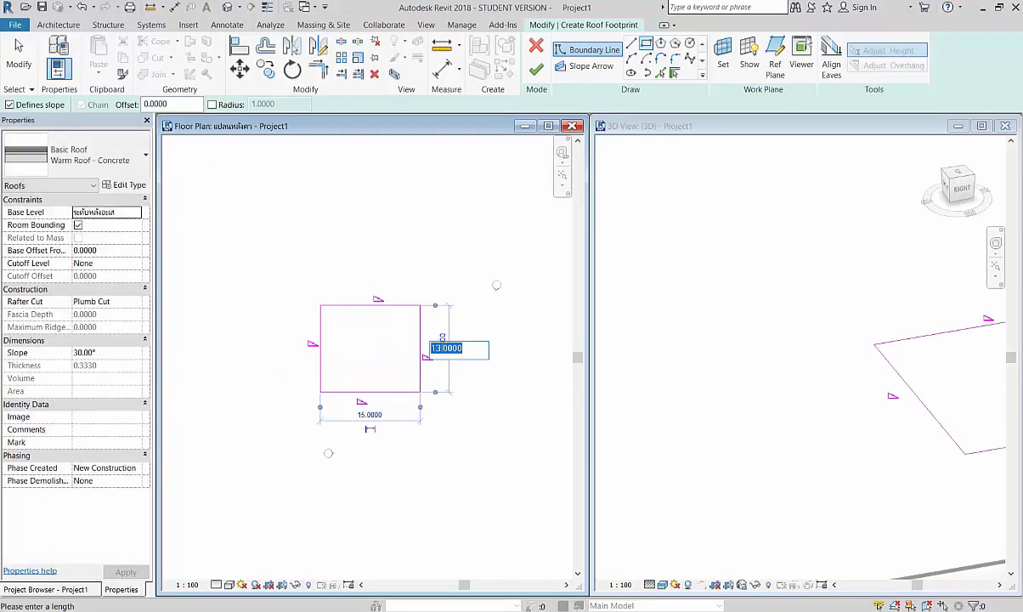
type("10.0000")
key("Return")
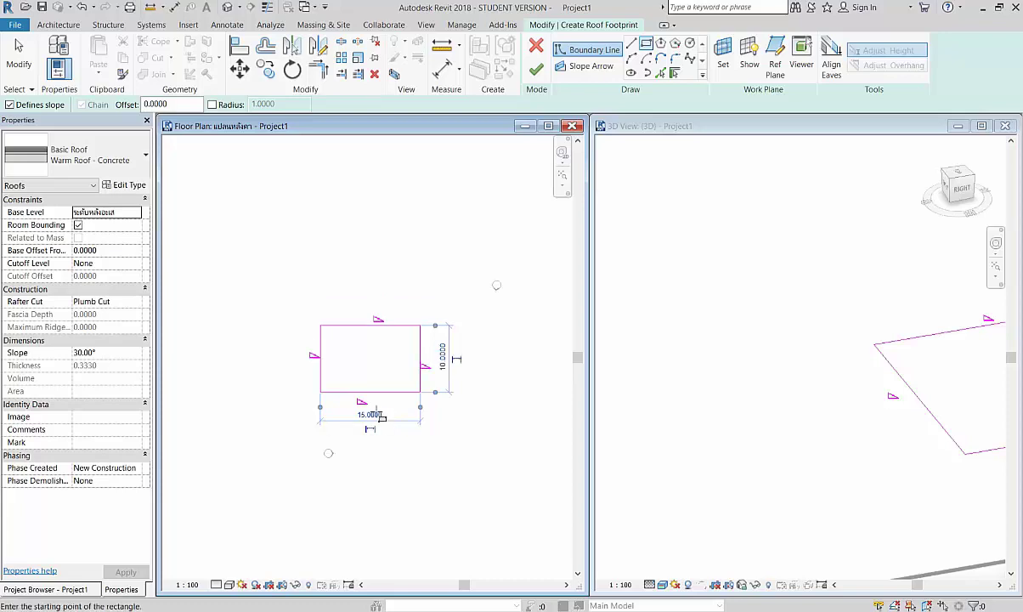
left_click(372, 416)
type("10")
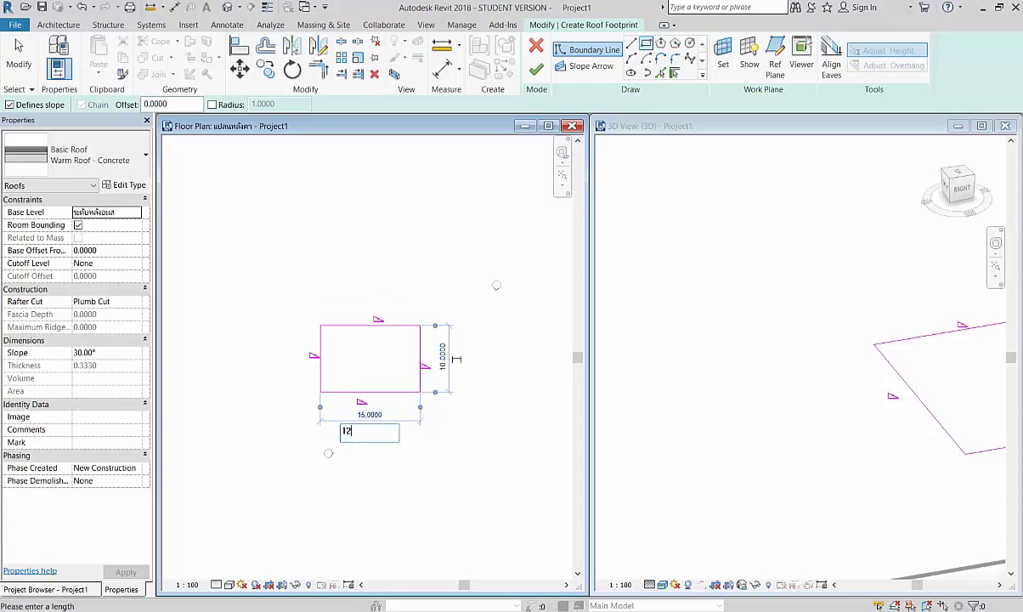
key("Return")
left_click(433, 358)
type("12")
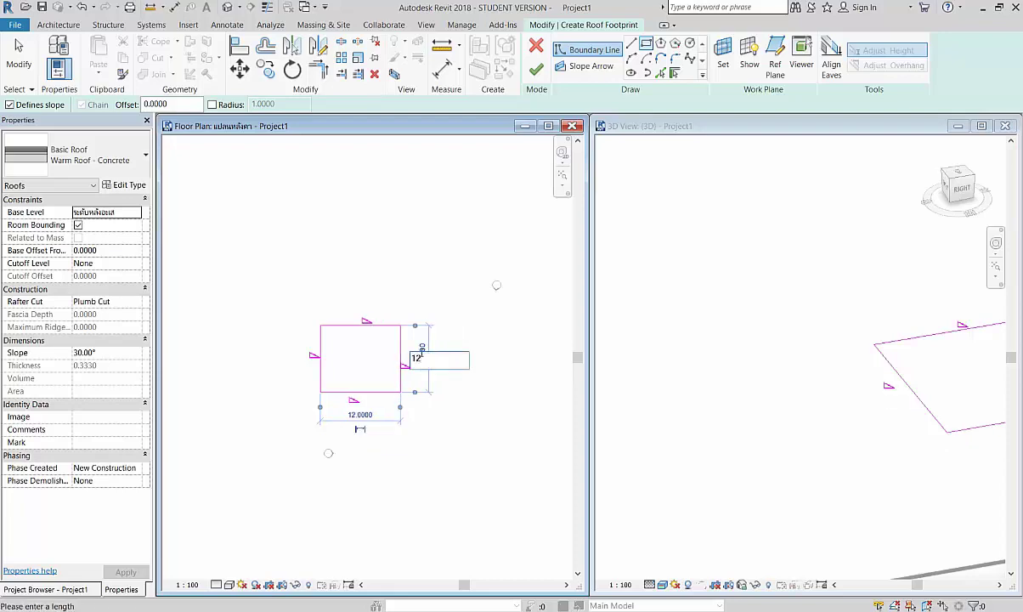
key("Return")
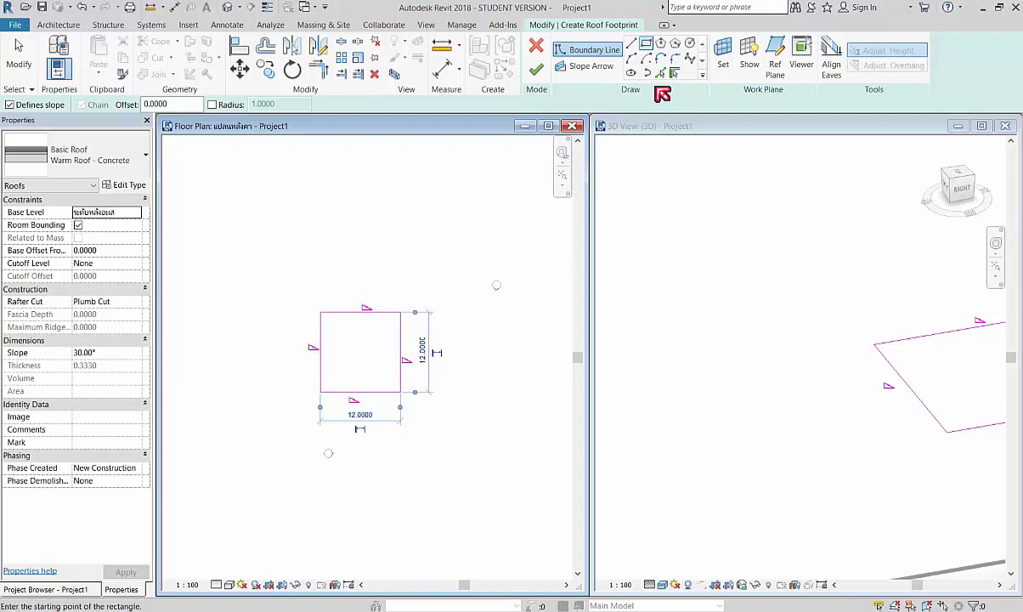
left_click(537, 70)
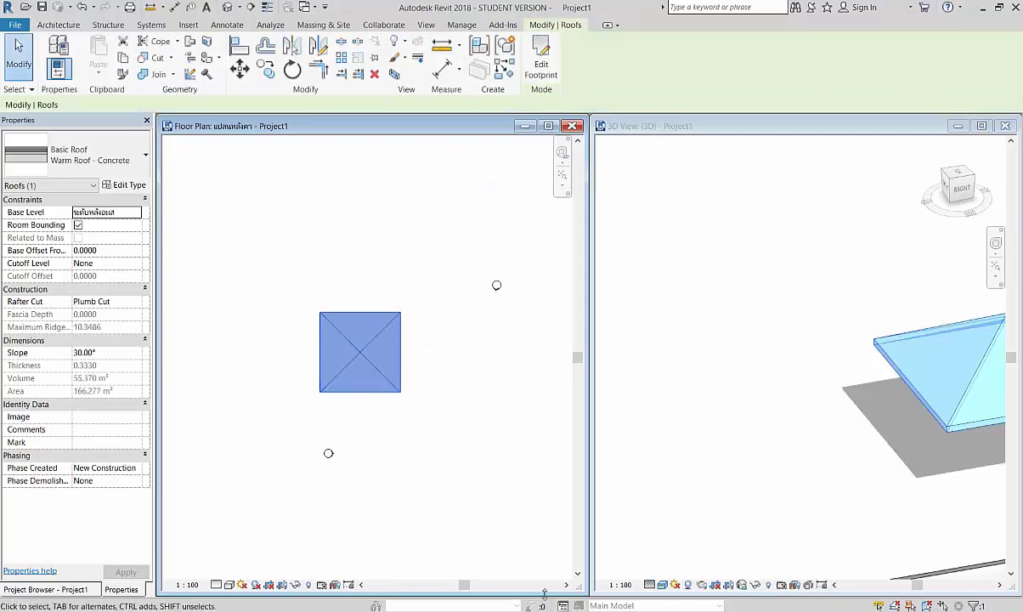
key("Escape")
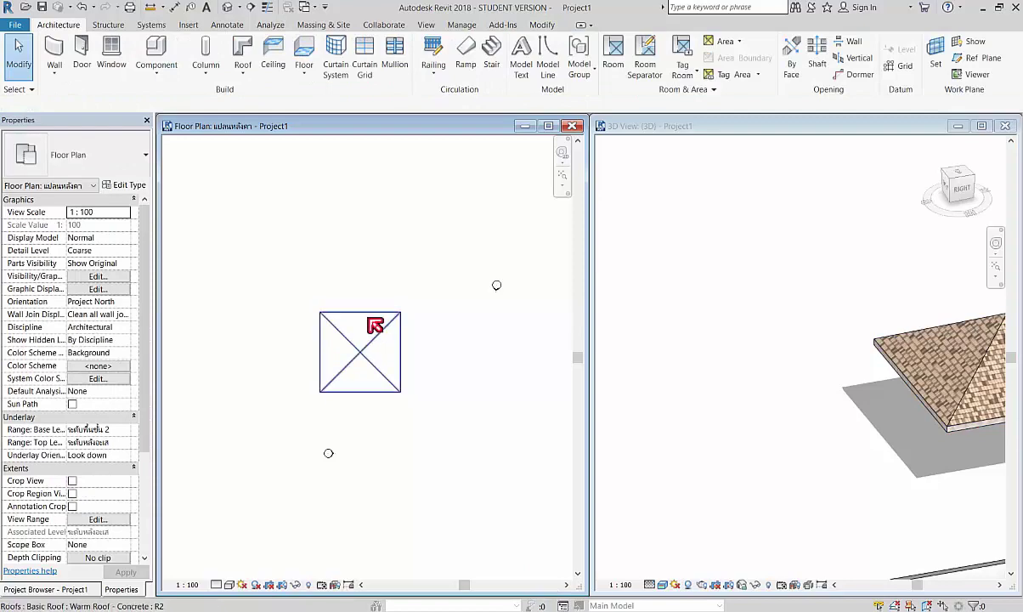
scroll(377, 343, "up", 2)
scroll(340, 305, "up", 2)
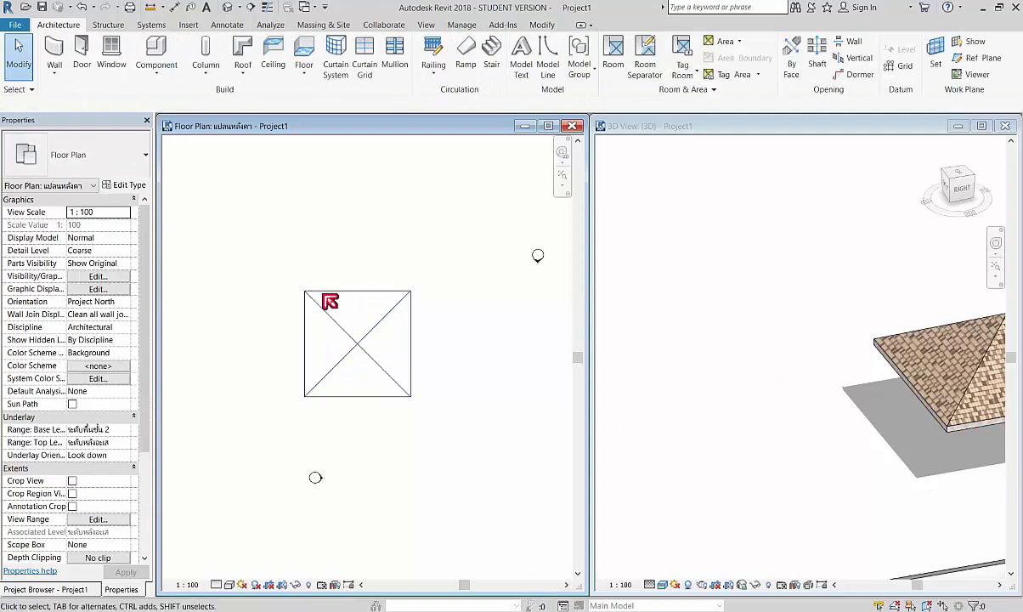
middle_click_drag(799, 370, 933, 344)
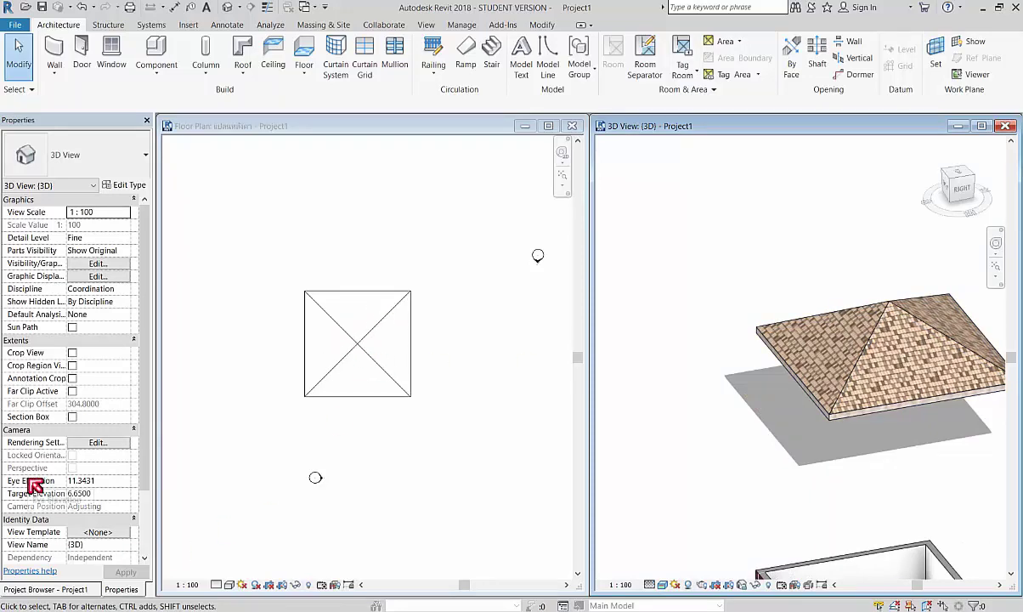
scroll(35, 482, "down", 2)
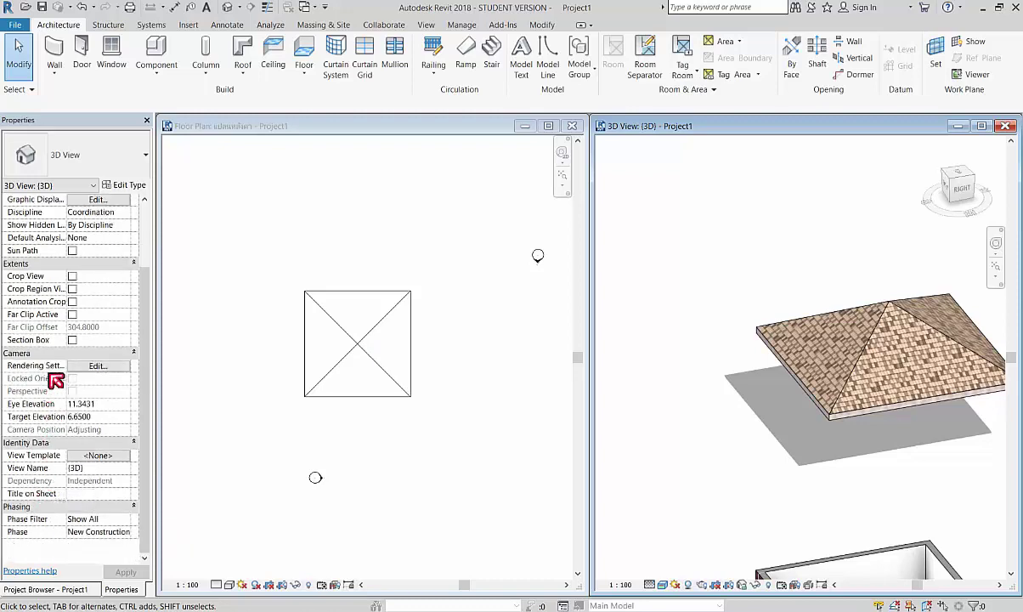
left_click(223, 409)
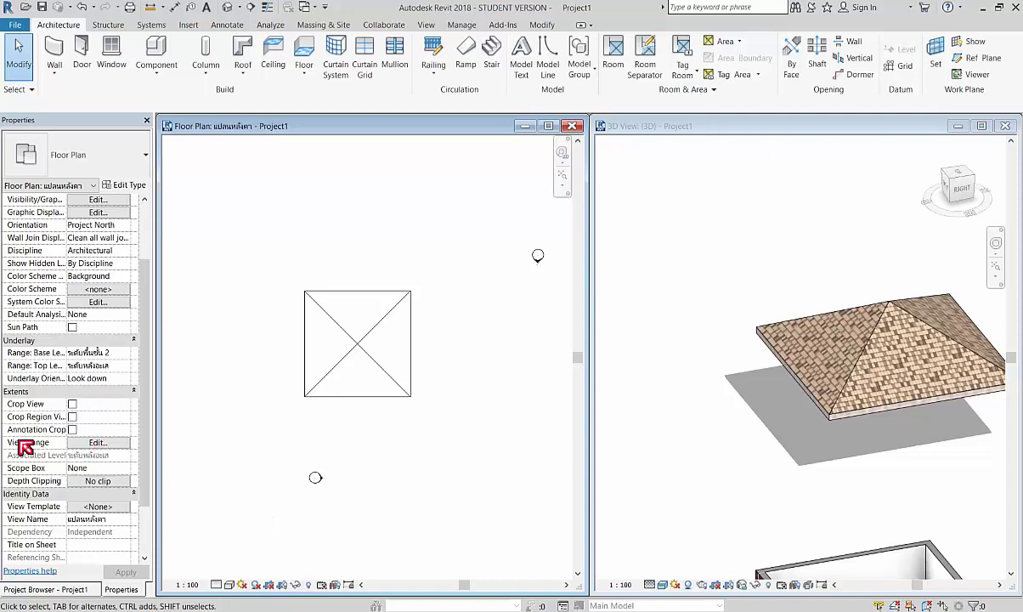
left_click(96, 443)
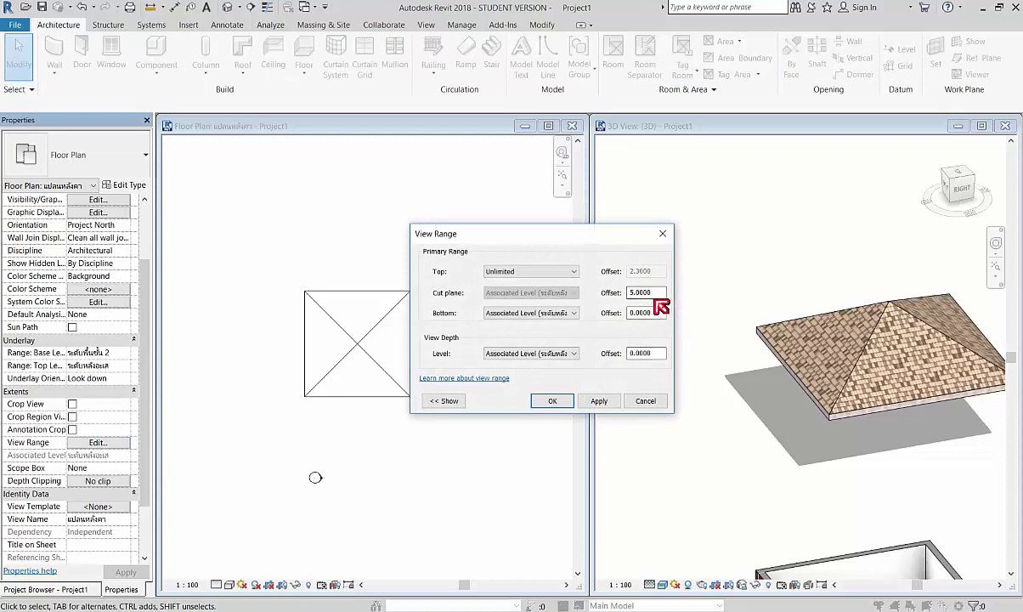
left_click(663, 232)
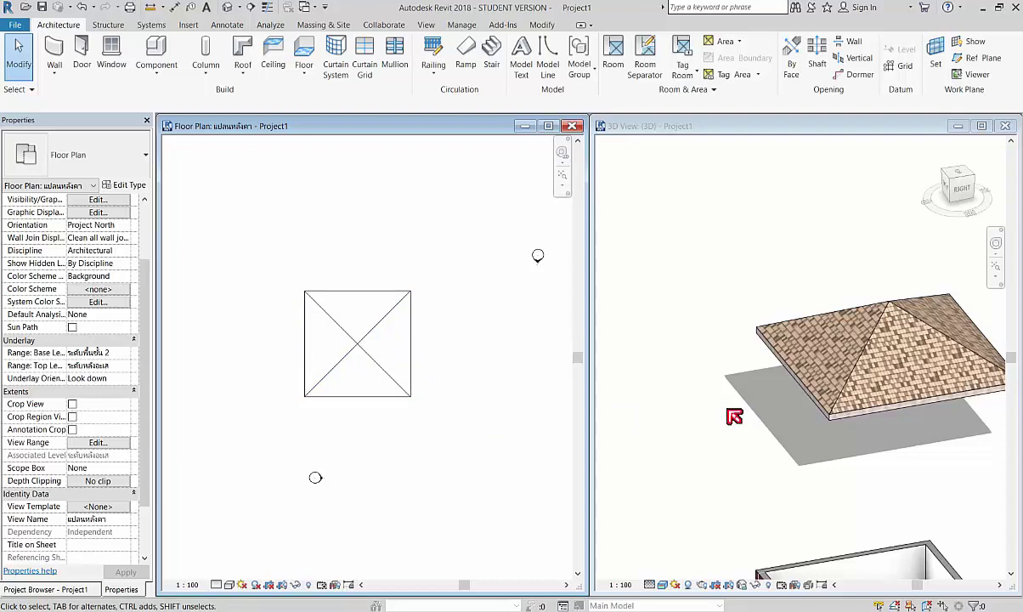
scroll(338, 365, "down", 2)
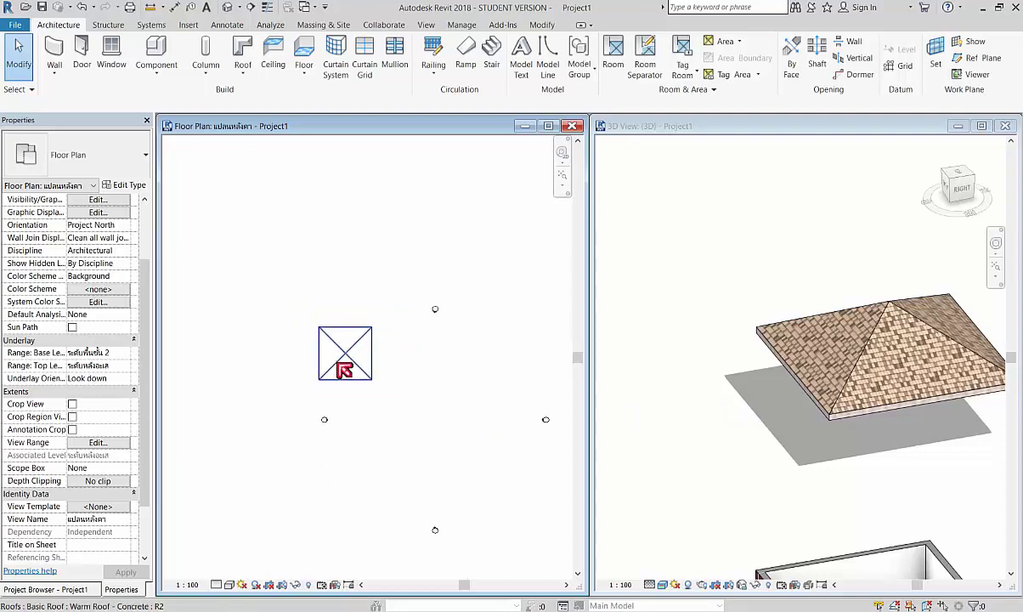
middle_click_drag(388, 372, 360, 337)
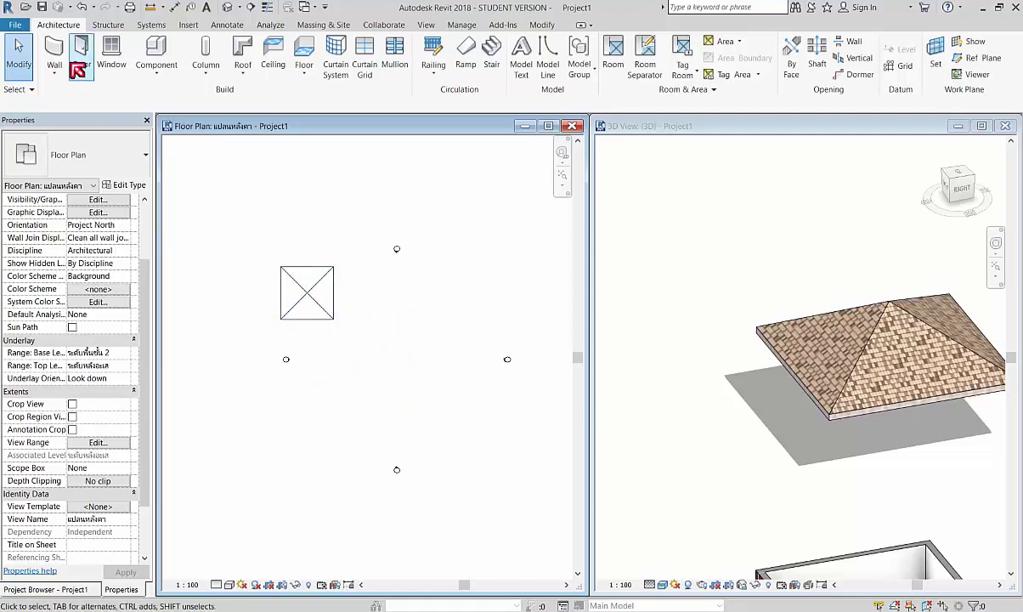
- Sketch a 33 by 15 rectangular roof footprint and finish it as a hip roof
left_click(242, 53)
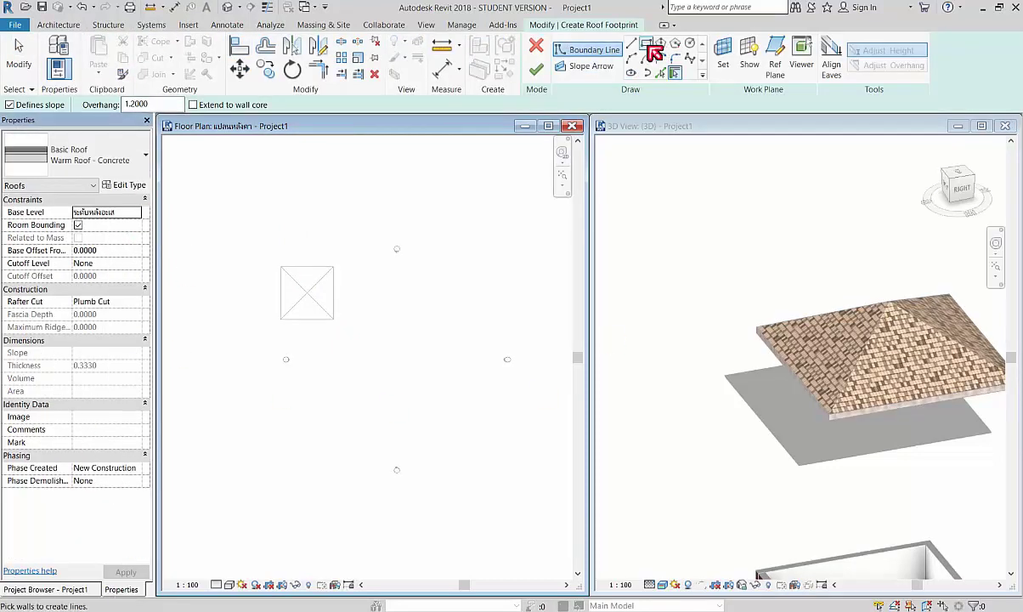
left_click(647, 43)
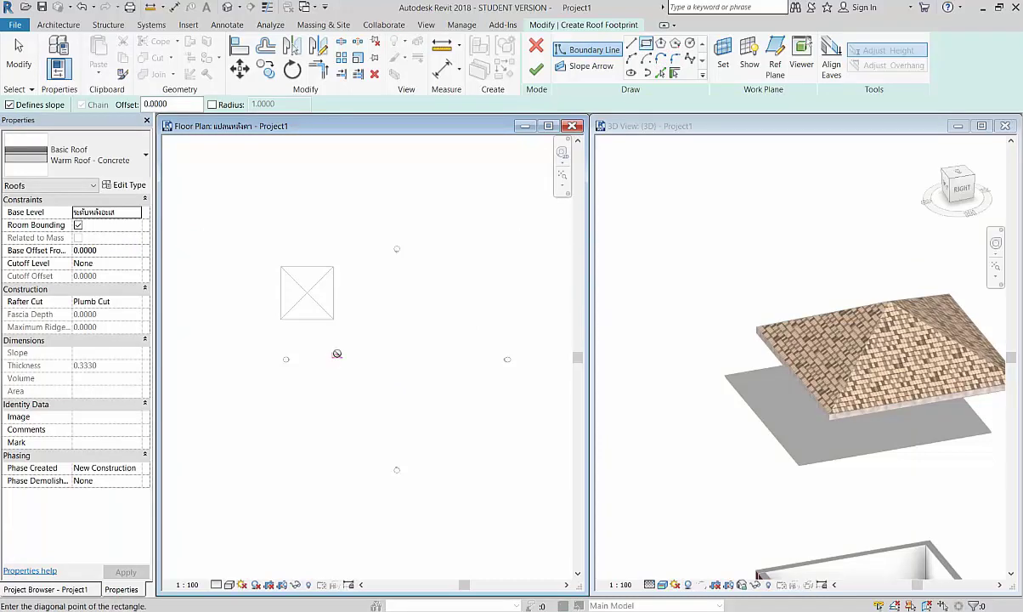
left_click(338, 350)
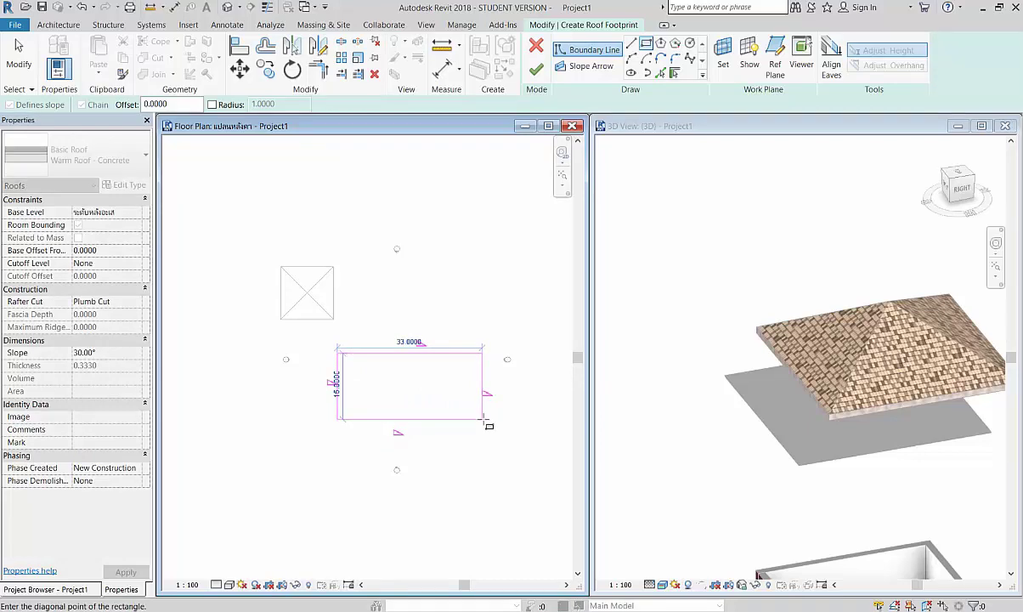
left_click(483, 419)
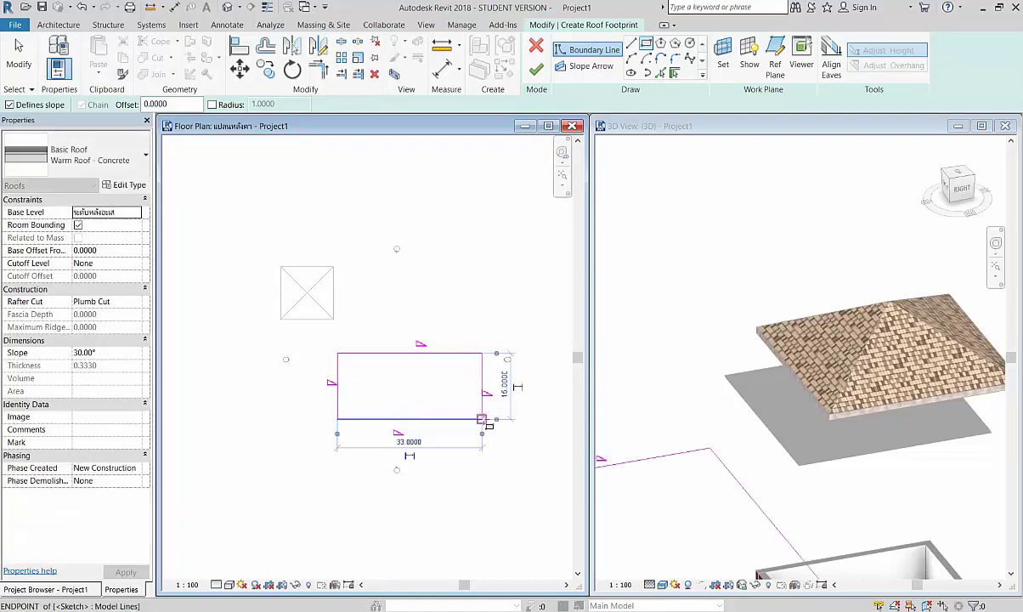
left_click(537, 69)
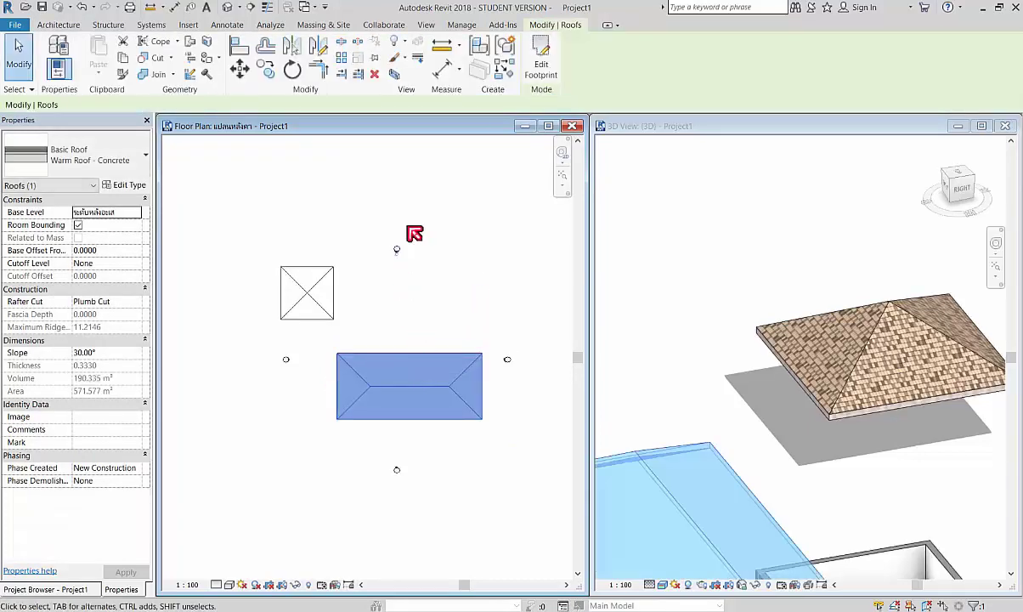
scroll(671, 365, "down", 3)
- Deselect the roof, pan and orbit the 3D view to inspect it, then close the roof plan
key("Escape")
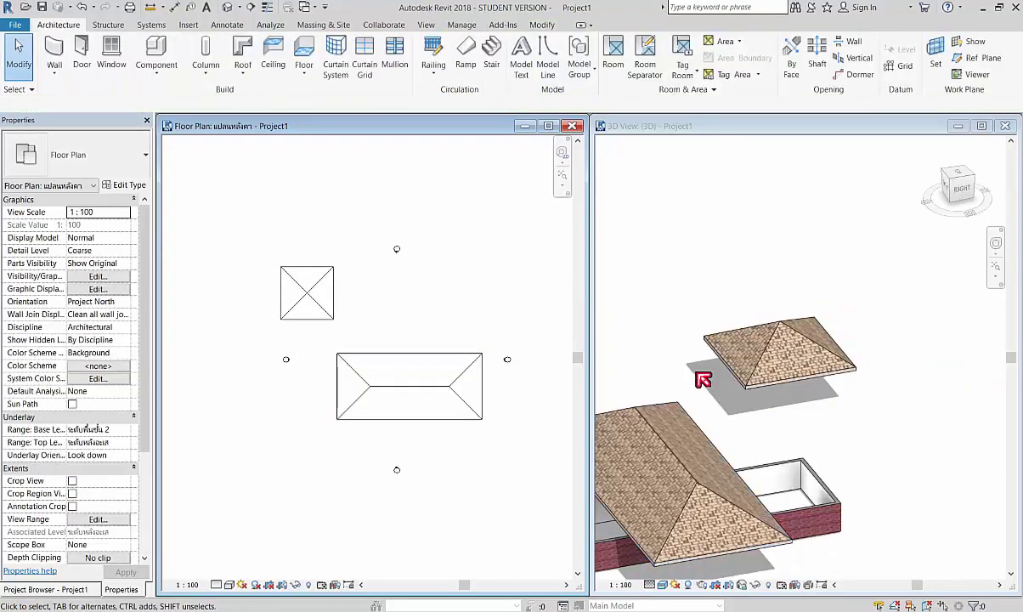
left_click(777, 476)
middle_click_drag(709, 499, 824, 402)
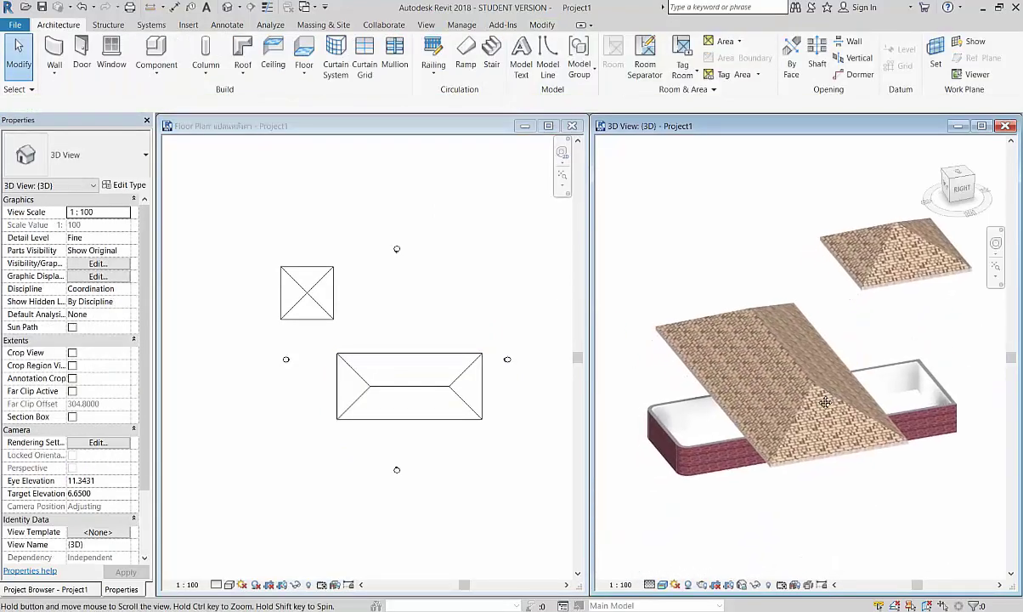
scroll(811, 461, "up", 2)
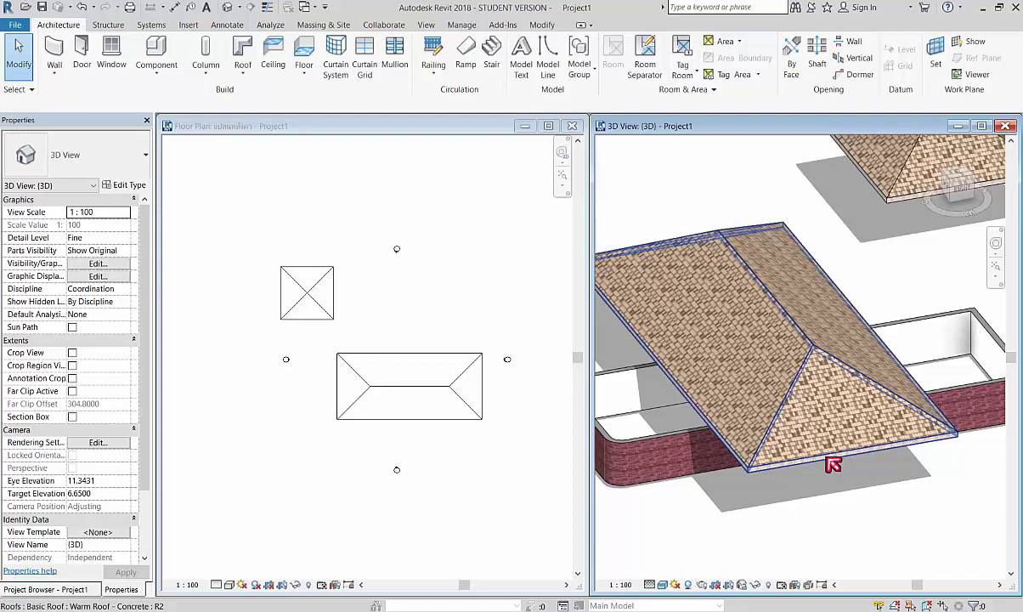
mouse_move(833, 464)
middle_mouse_down("shift")
mouse_move(731, 433)
mouse_move(799, 278)
middle_mouse_up("shift")
scroll(675, 330, "up", 3)
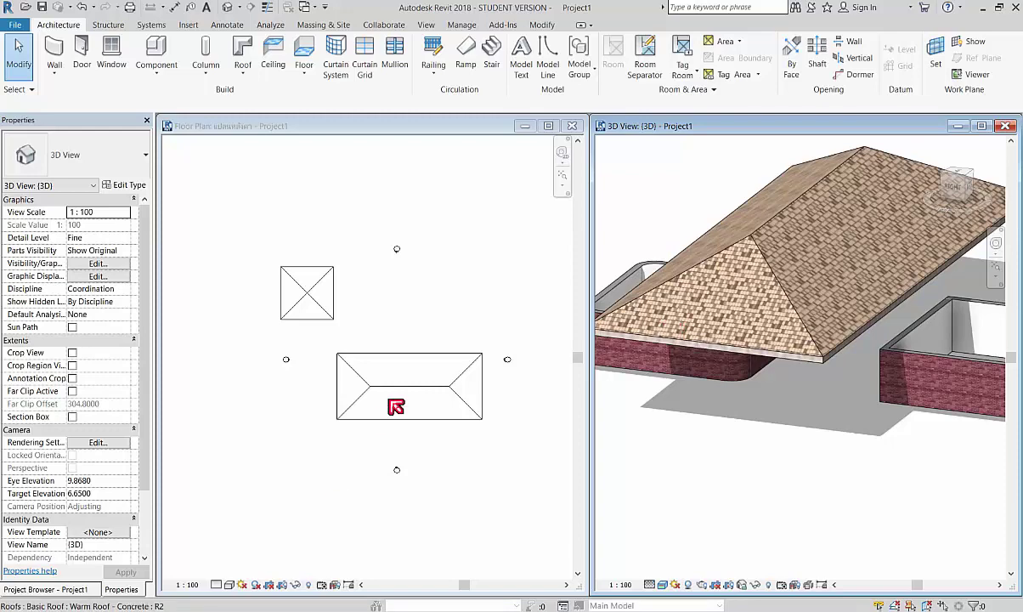
left_click(572, 126)
- Crossing-select both hip roofs and all brick walls in 3D and delete them
scroll(732, 368, "down", 5)
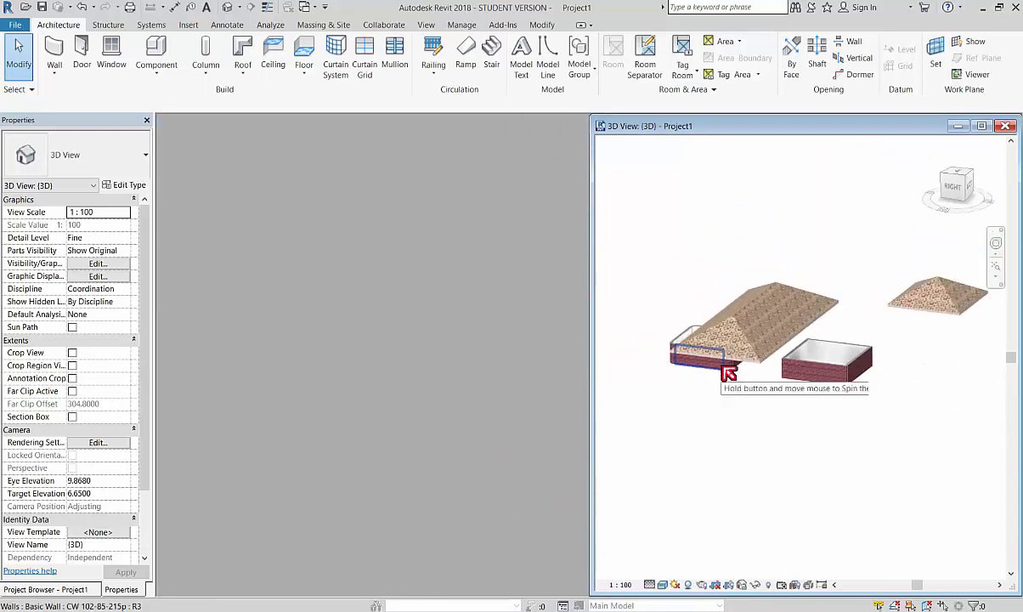
scroll(729, 370, "down", 2)
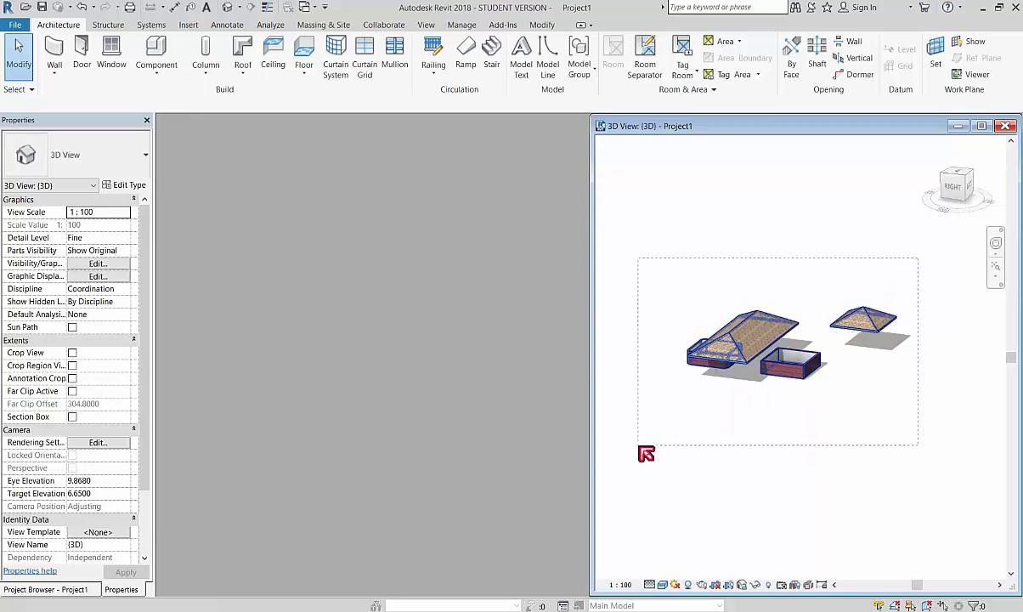
left_click_drag(925, 267, 646, 453)
key("Delete")
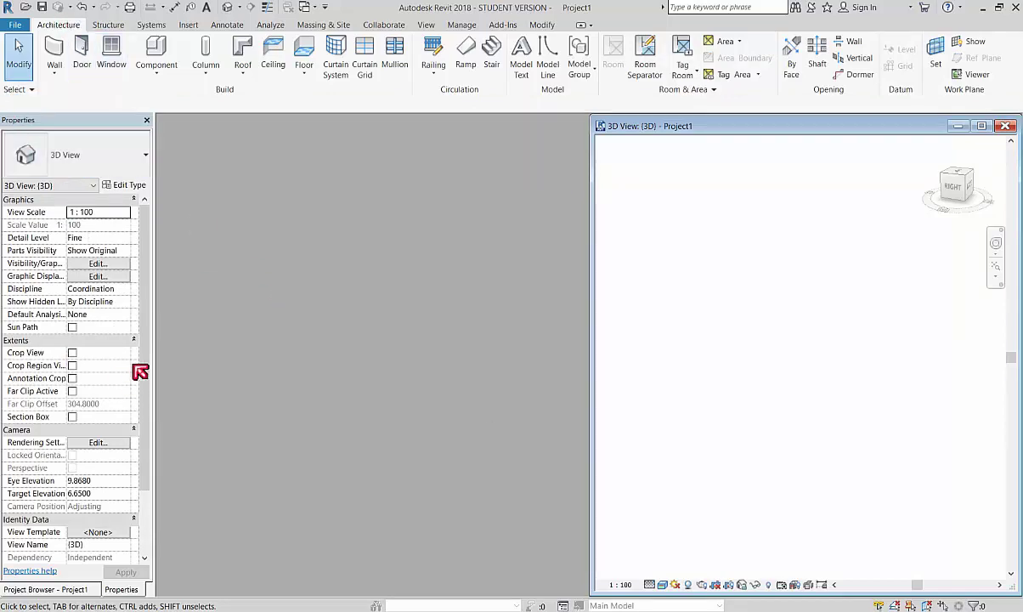
- Open the level 1 floor plan, tile it beside the 3D view, and recentre it
left_click(53, 592)
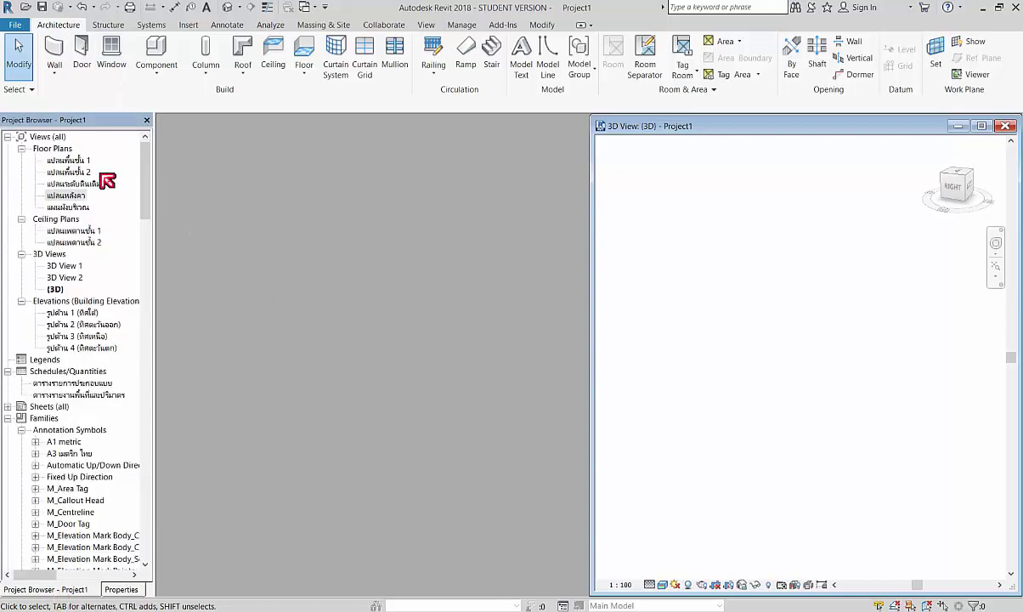
double_click(74, 161)
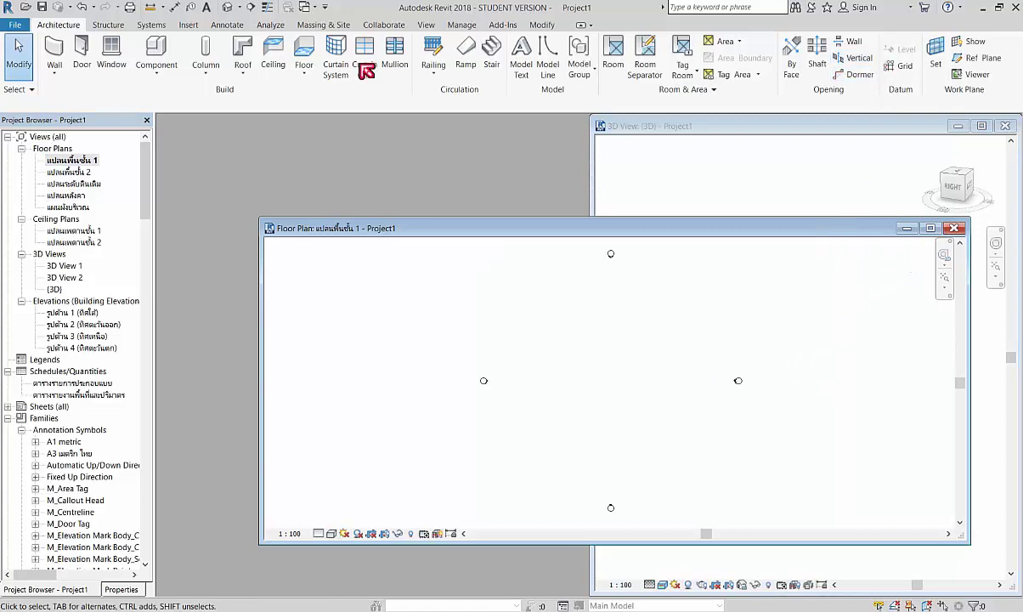
left_click(415, 25)
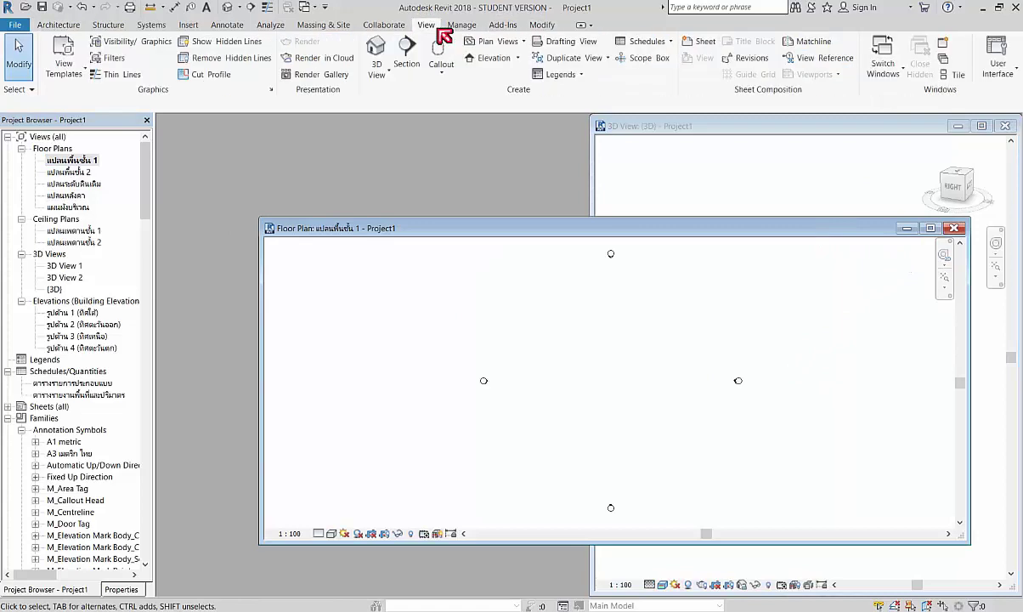
left_click(961, 80)
scroll(416, 327, "down", 3)
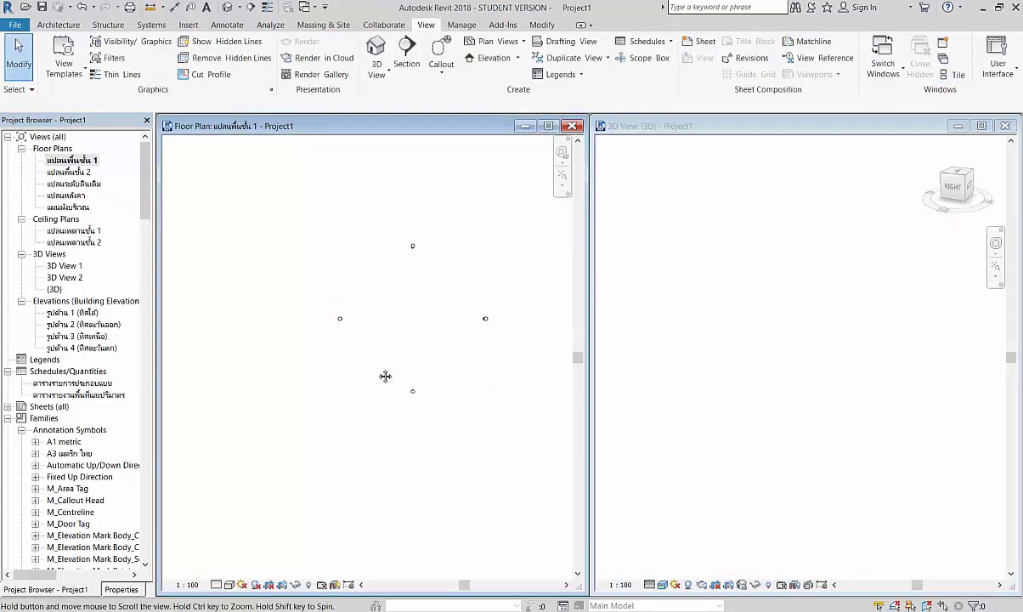
middle_click_drag(385, 375, 393, 347)
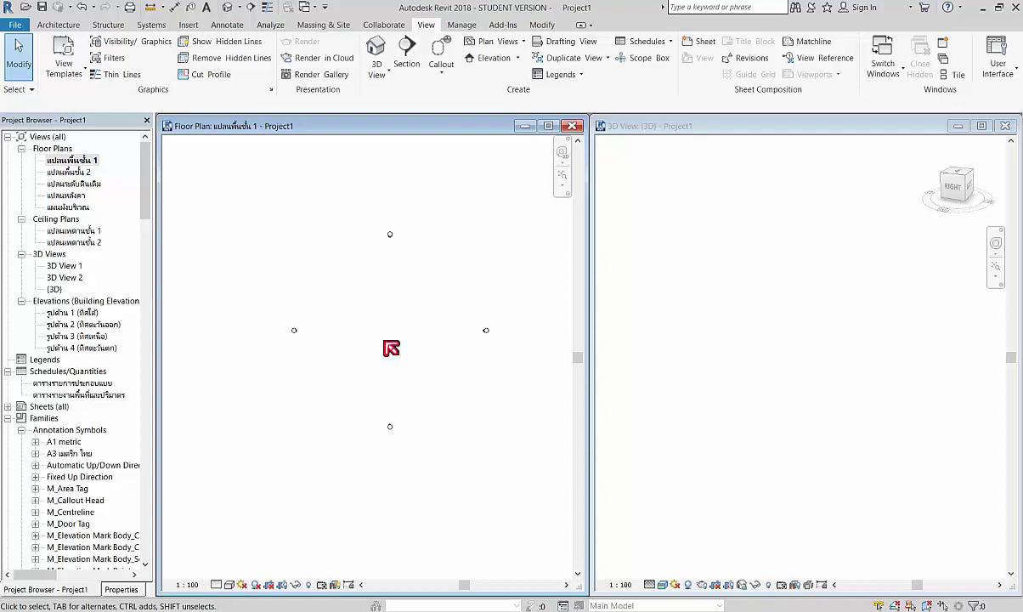
- Draw a six-sided inscribed-polygon wall of radius 11, centred near the middle of the level 1 plan
left_click(59, 27)
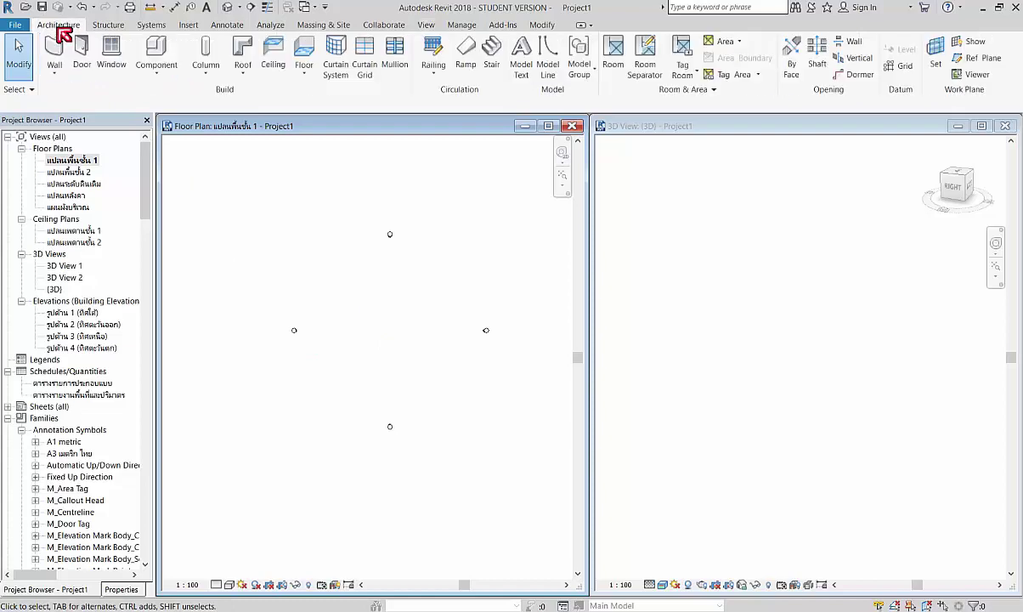
left_click(58, 49)
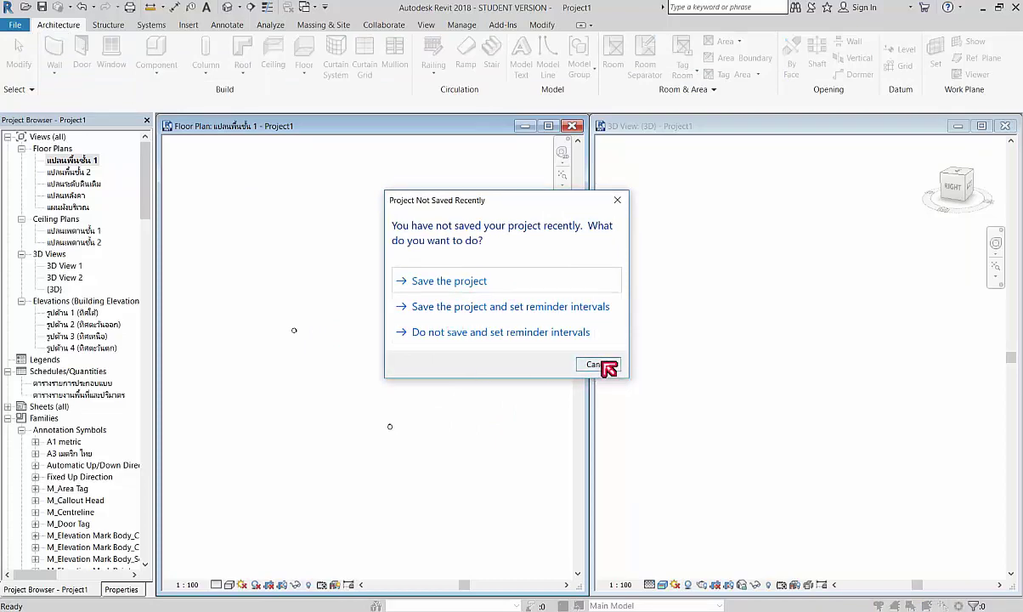
left_click(594, 366)
key("w")
key("a")
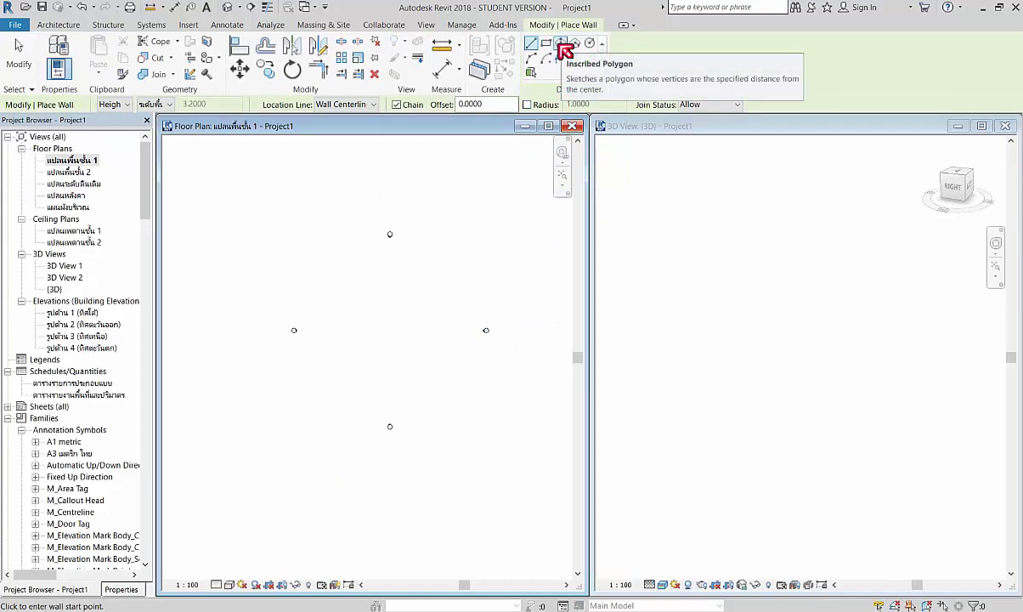
left_click(561, 44)
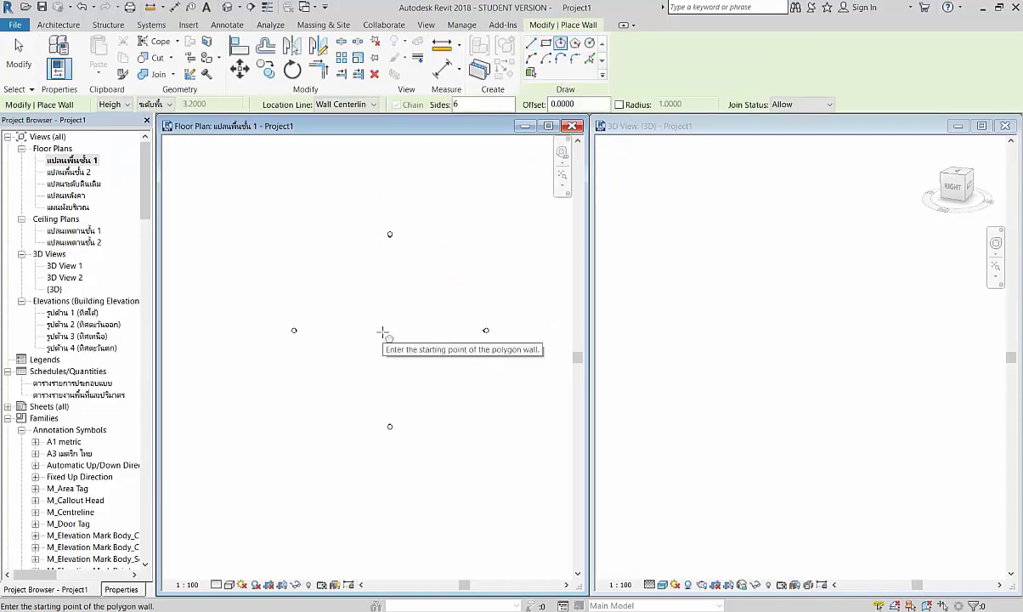
left_click(382, 332)
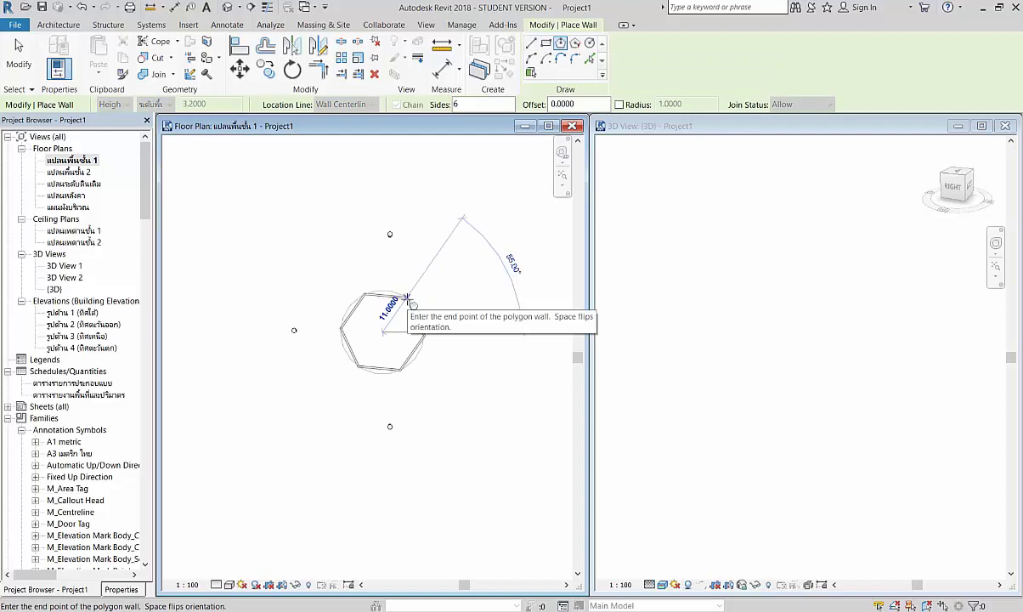
scroll(407, 299, "up", 1)
scroll(407, 299, "up", 1)
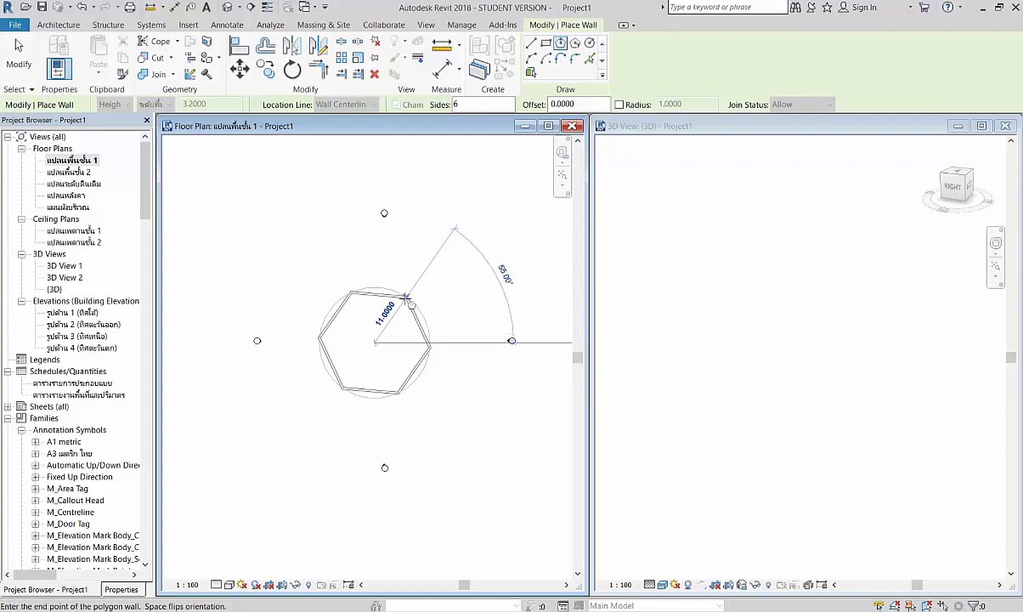
left_click(407, 299)
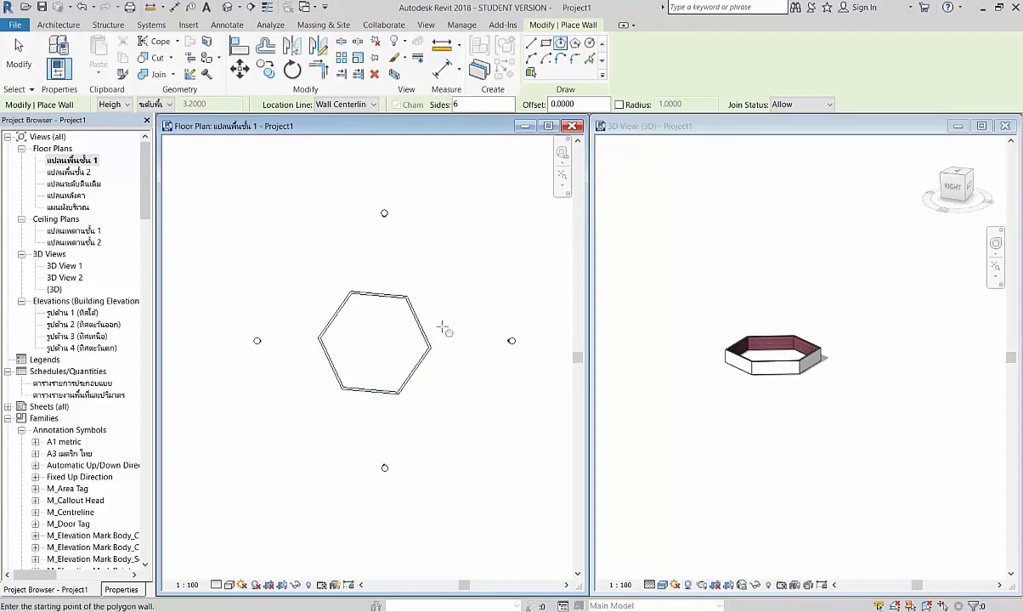
scroll(807, 378, "up", 3)
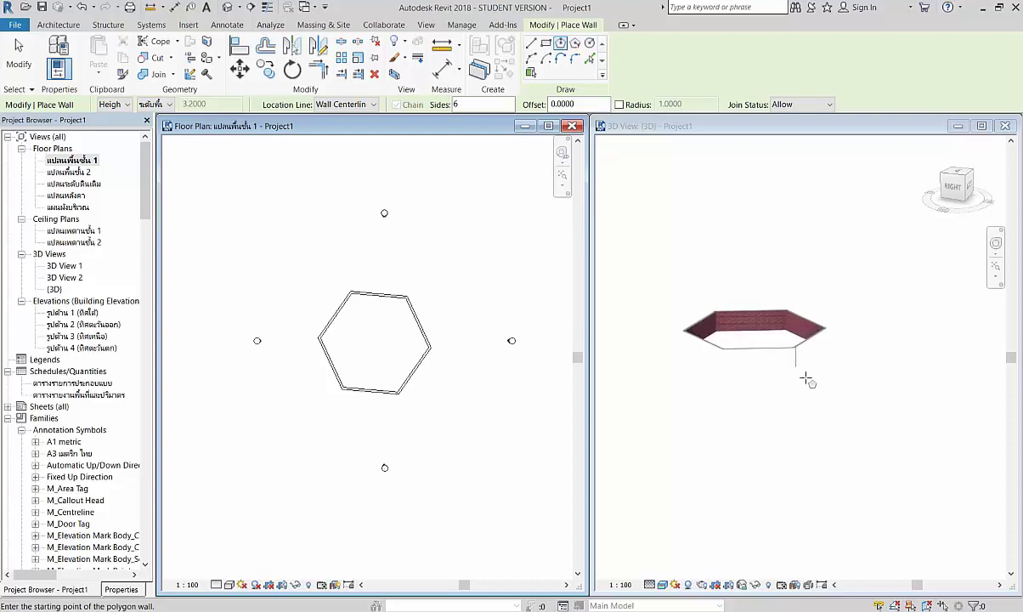
scroll(701, 366, "up", 2)
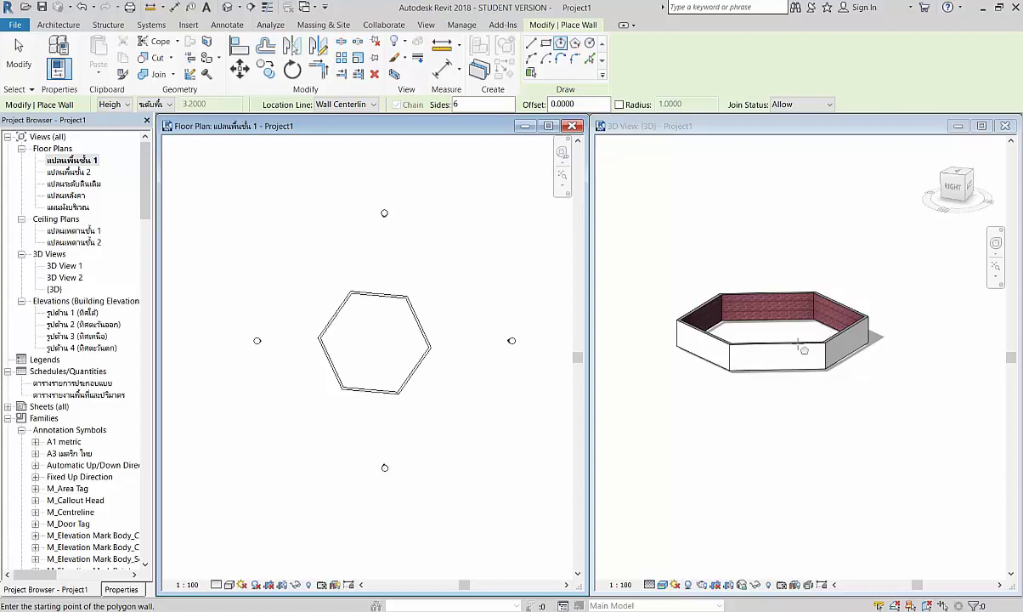
- Select every instance of the hexagon's wall type and flip them so the brick faces outward
key("Escape")
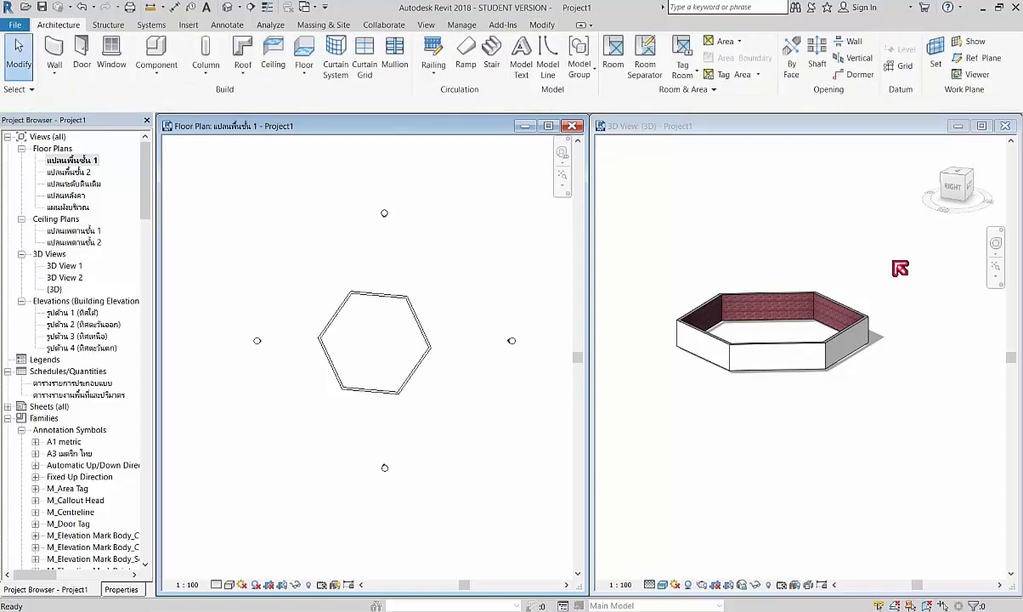
left_click(864, 314)
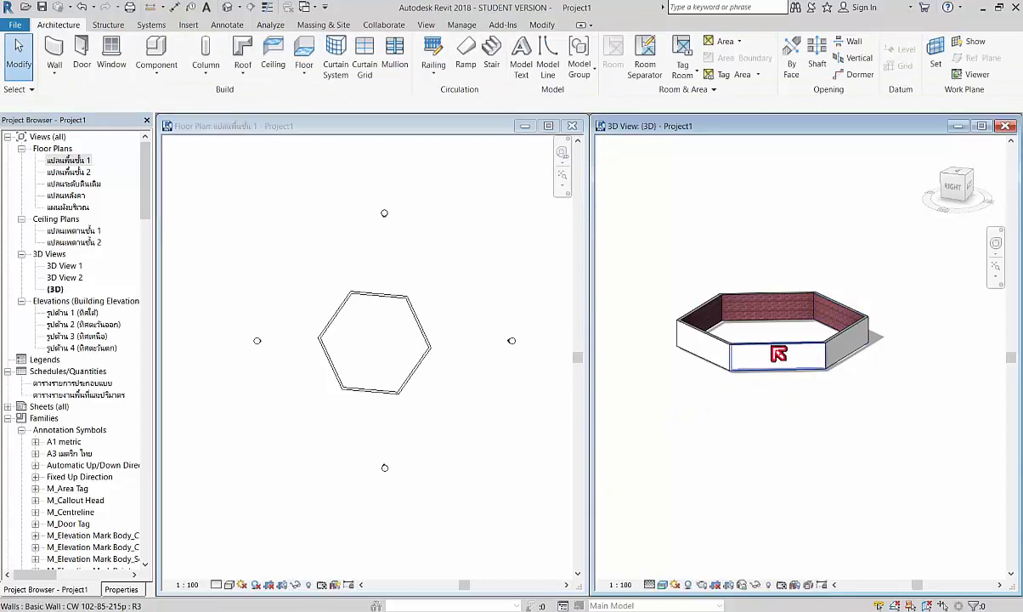
left_click(779, 354)
right_click(779, 353)
mouse_move(823, 210)
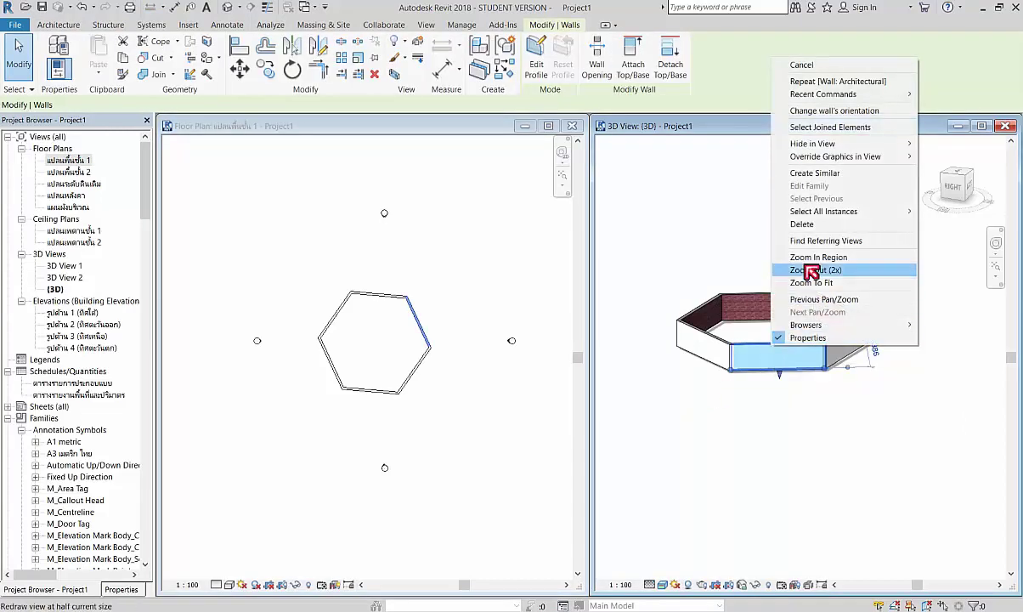
left_click(952, 225)
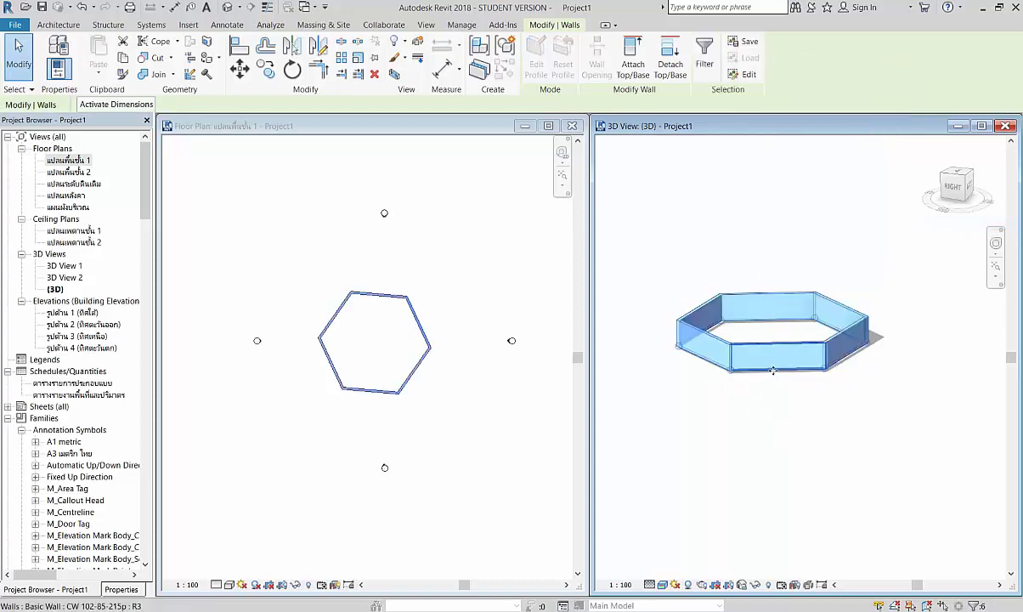
left_click(763, 472)
scroll(788, 358, "up", 1)
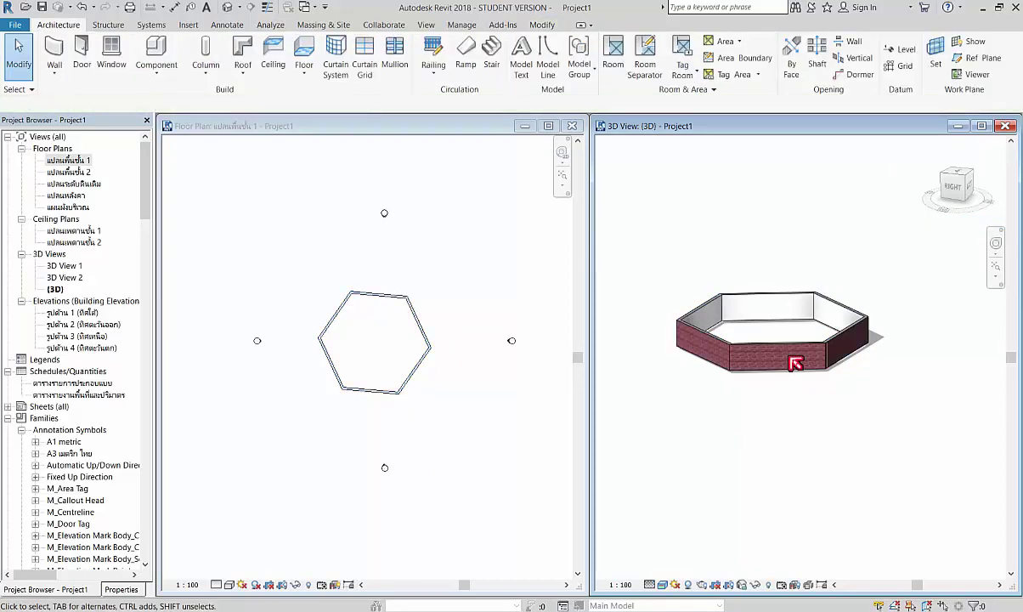
- Zoom the 3D view and show the Properties palette instead of the Project Browser
scroll(799, 352, "up", 2)
scroll(799, 353, "down", 2)
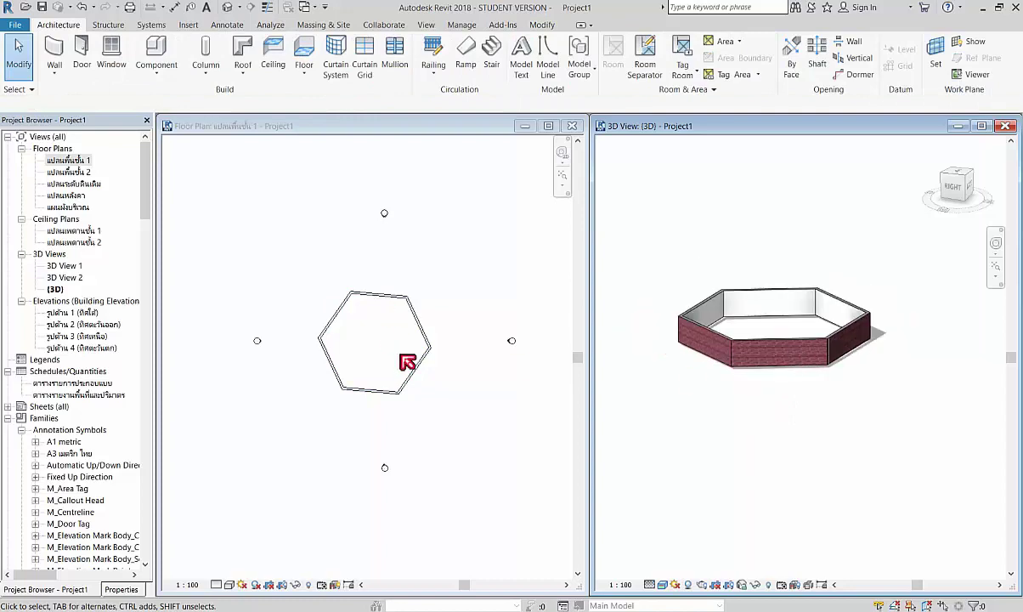
scroll(810, 364, "up", 1)
scroll(807, 357, "up", 1)
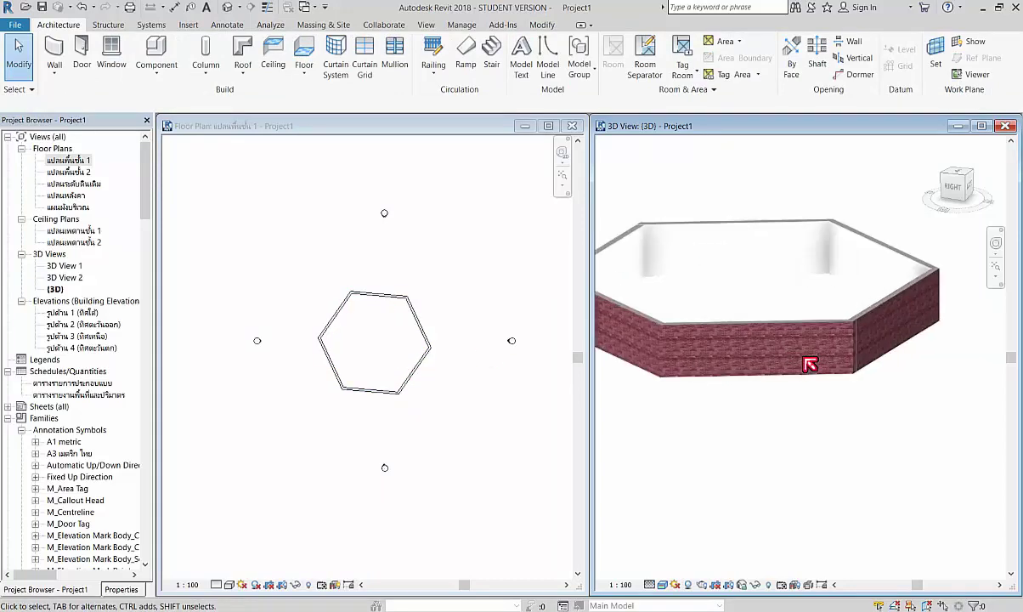
scroll(809, 362, "up", 2)
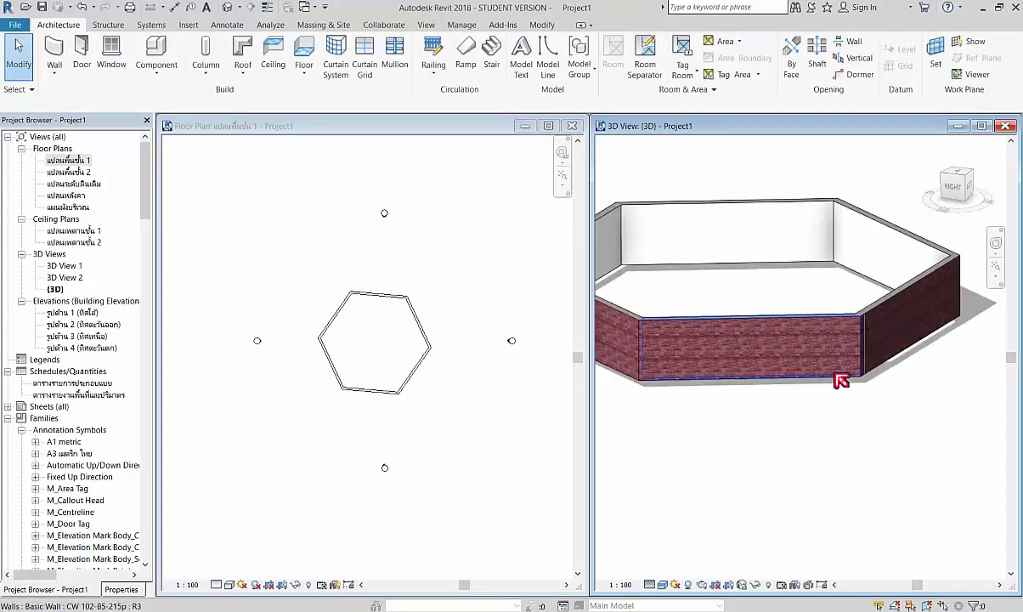
left_click(121, 589)
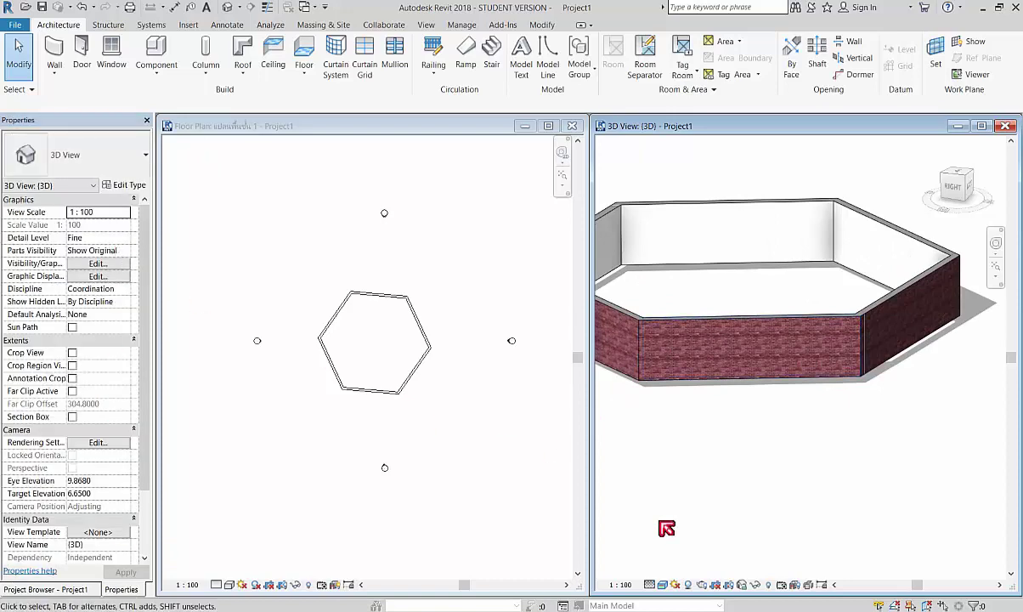
left_click(285, 437)
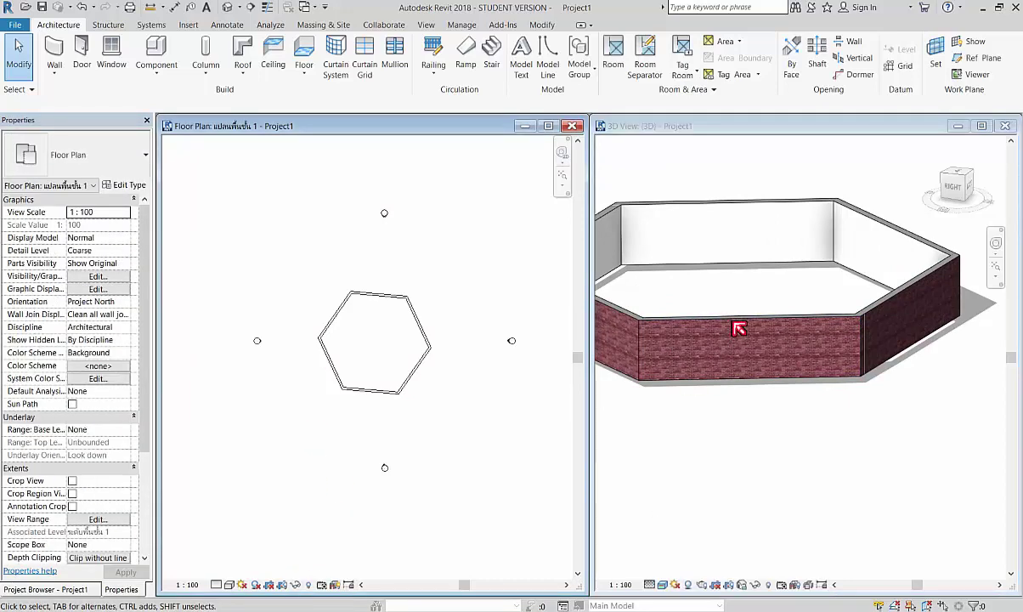
left_click(737, 328)
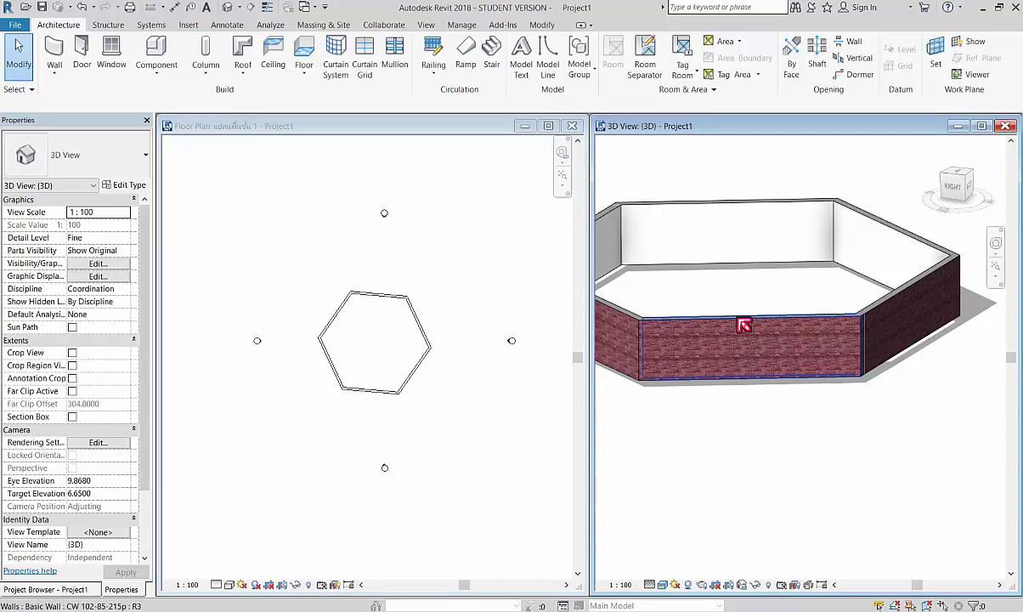
- Check the front brick wall's Base and Top Constraint, leaving both unchanged, then deselect it
left_click(743, 325)
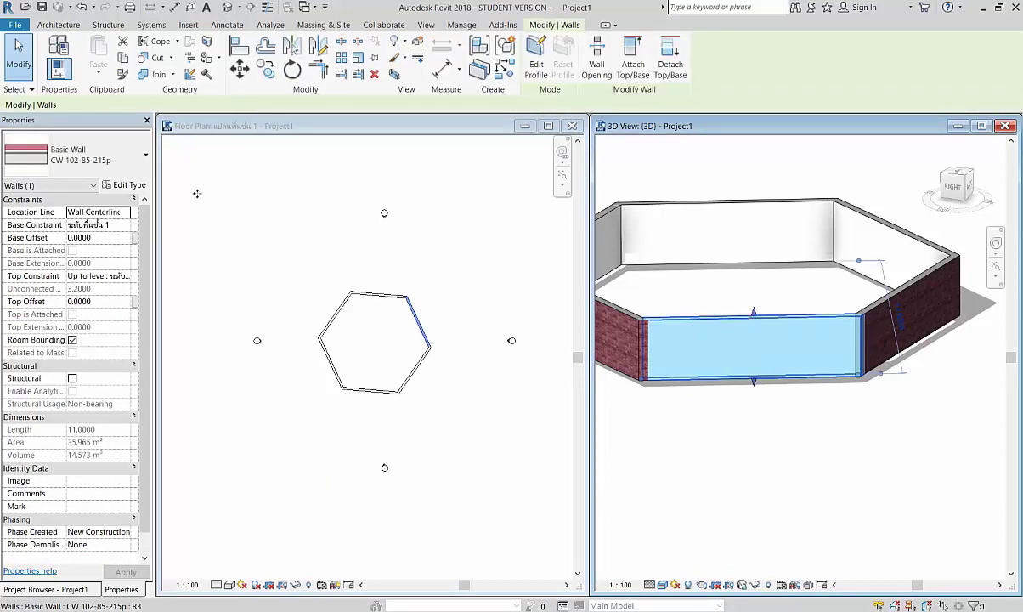
left_click(125, 225)
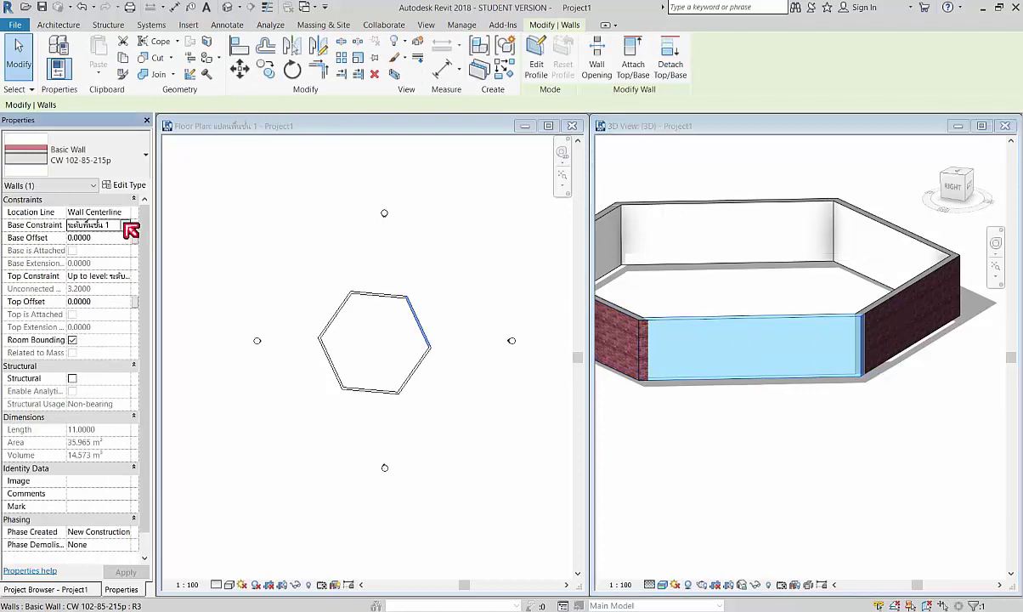
left_click(125, 225)
left_click(125, 225)
left_click(125, 277)
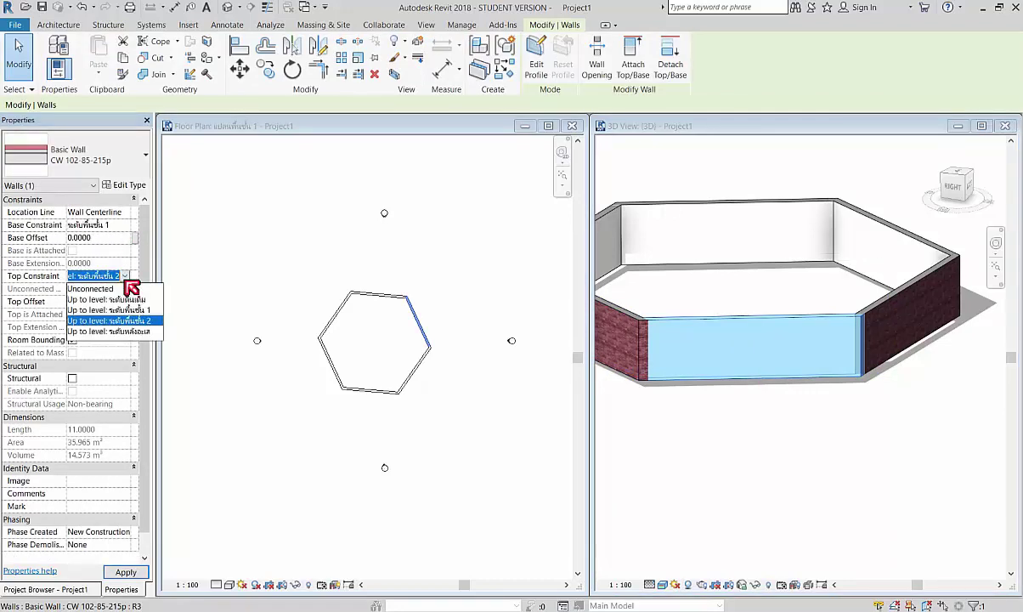
left_click(667, 433)
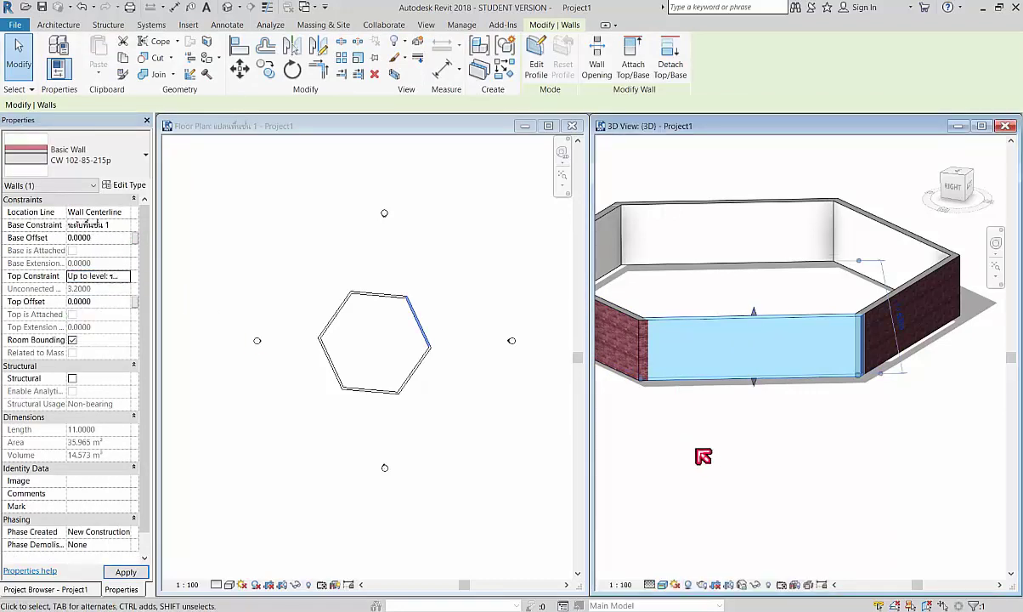
left_click(677, 404)
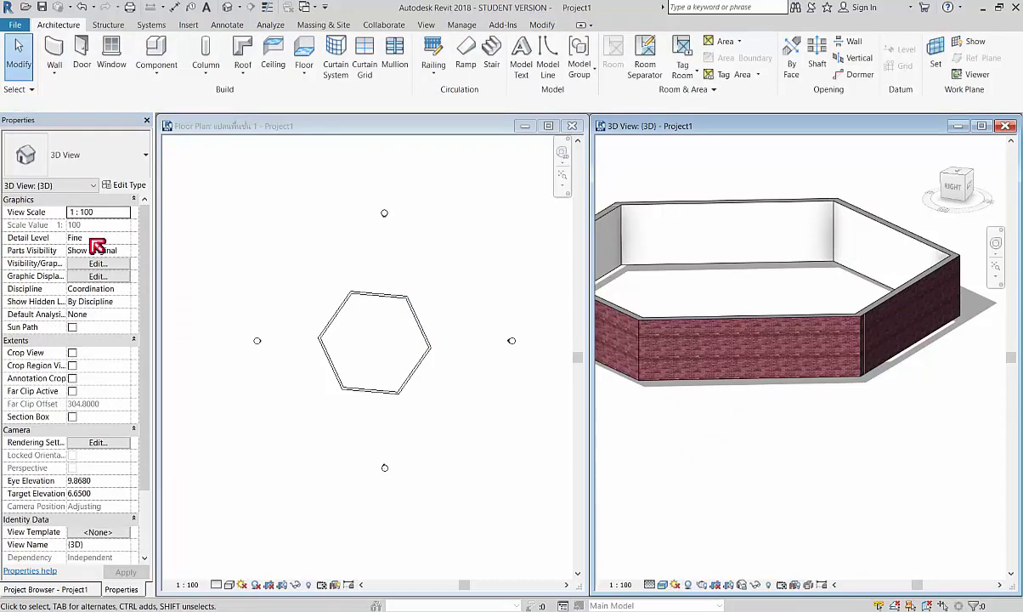
scroll(744, 374, "down", 3)
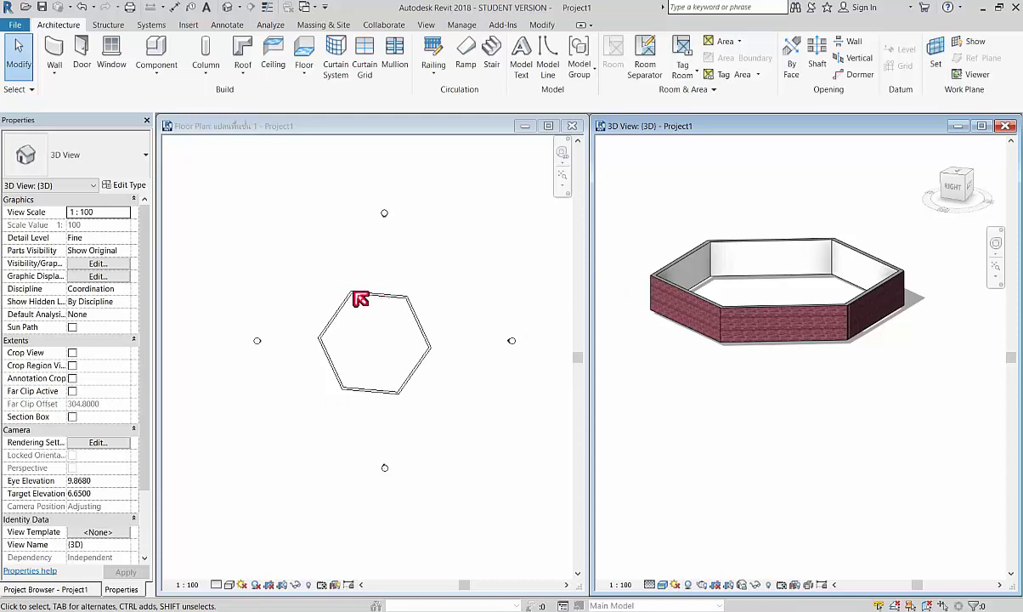
scroll(359, 297, "up", 1)
scroll(360, 296, "up", 2)
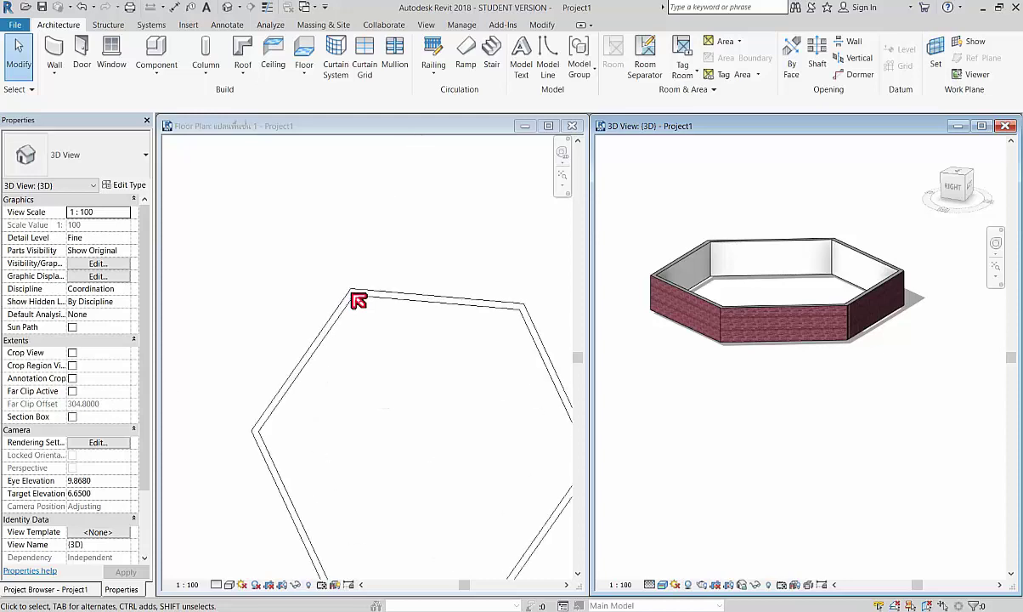
scroll(364, 294, "up", 1)
scroll(361, 290, "down", 5)
scroll(363, 292, "down", 1)
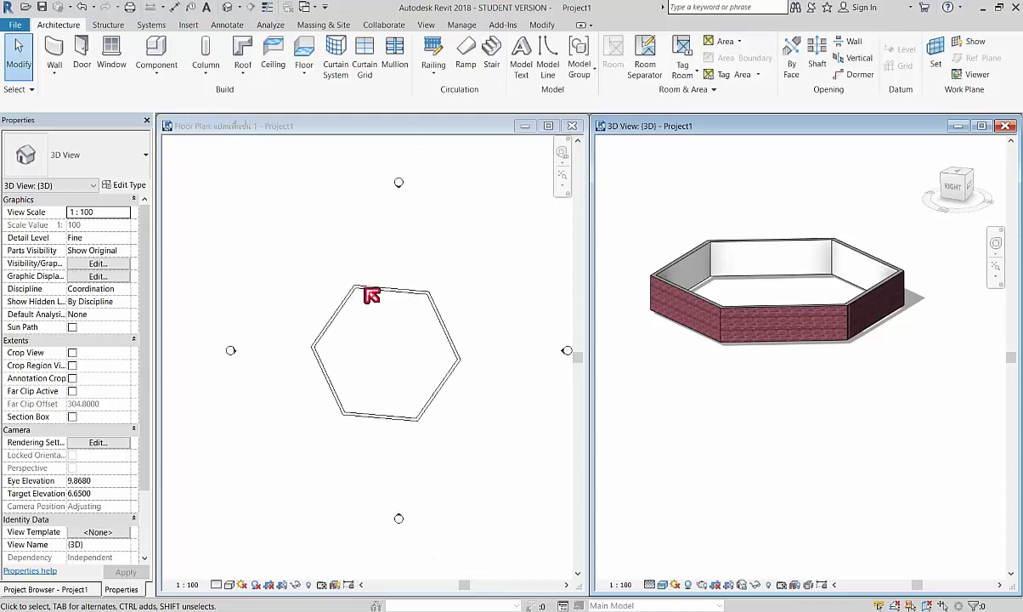
scroll(374, 293, "up", 3)
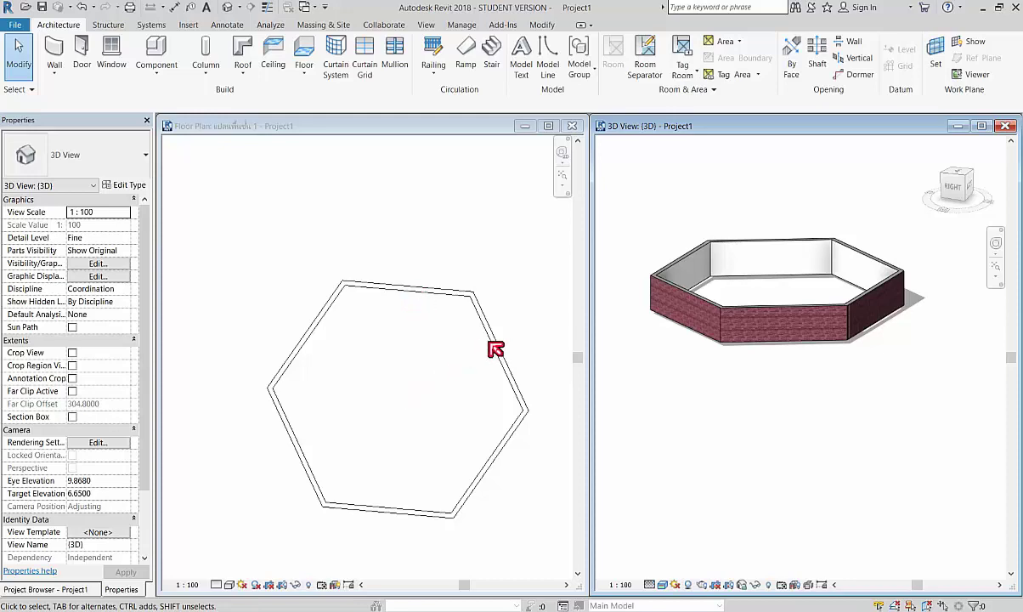
scroll(406, 343, "down", 2)
scroll(400, 313, "down", 3)
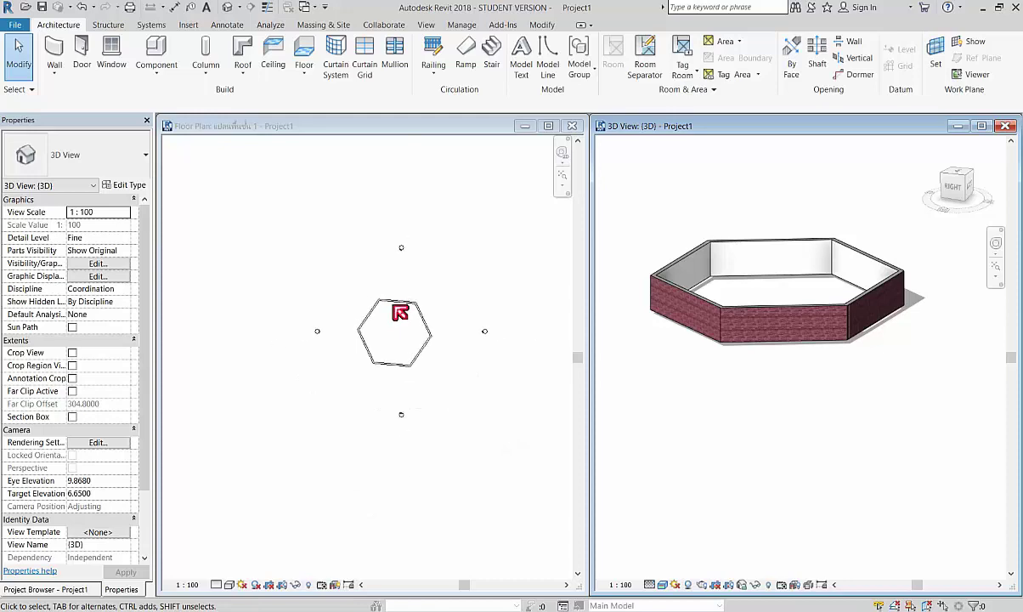
scroll(399, 313, "down", 1)
left_click(459, 333)
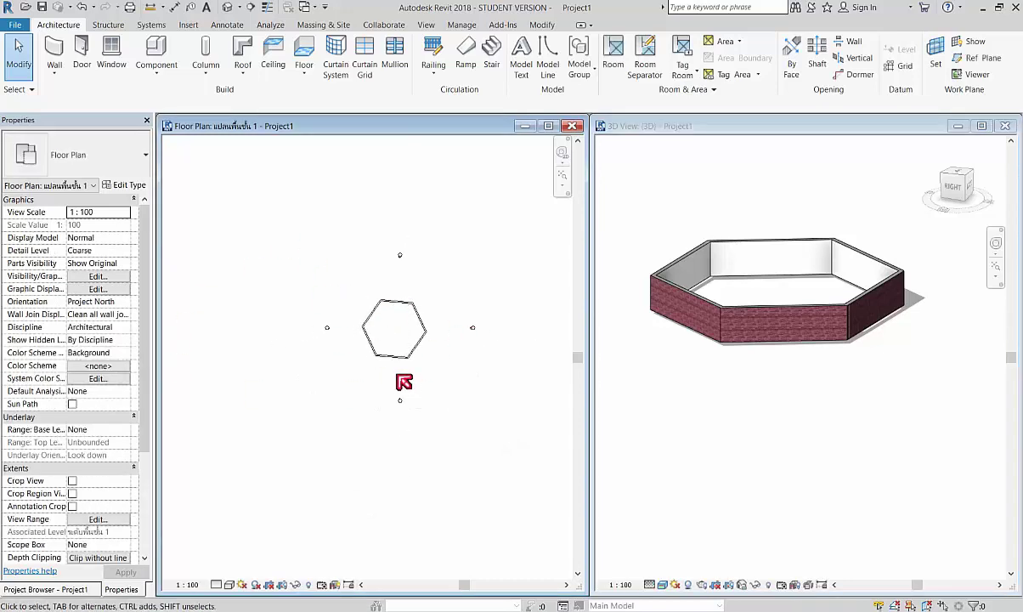
- Place a six-sided circumscribed polygon wall with radius 11 beside the first hexagon
left_click(68, 48)
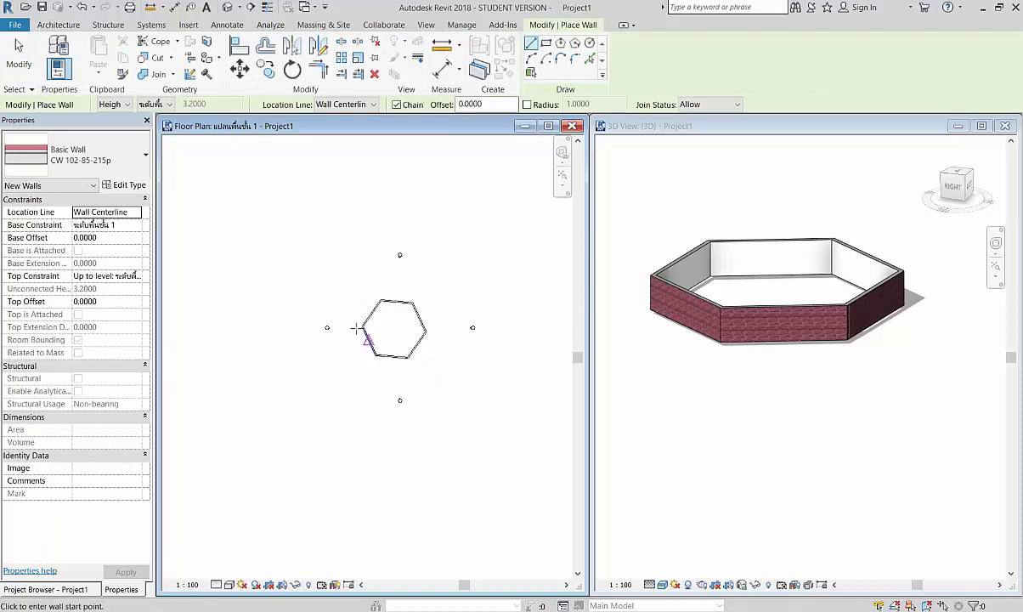
scroll(488, 354, "up", 2)
middle_click_drag(466, 420, 406, 361)
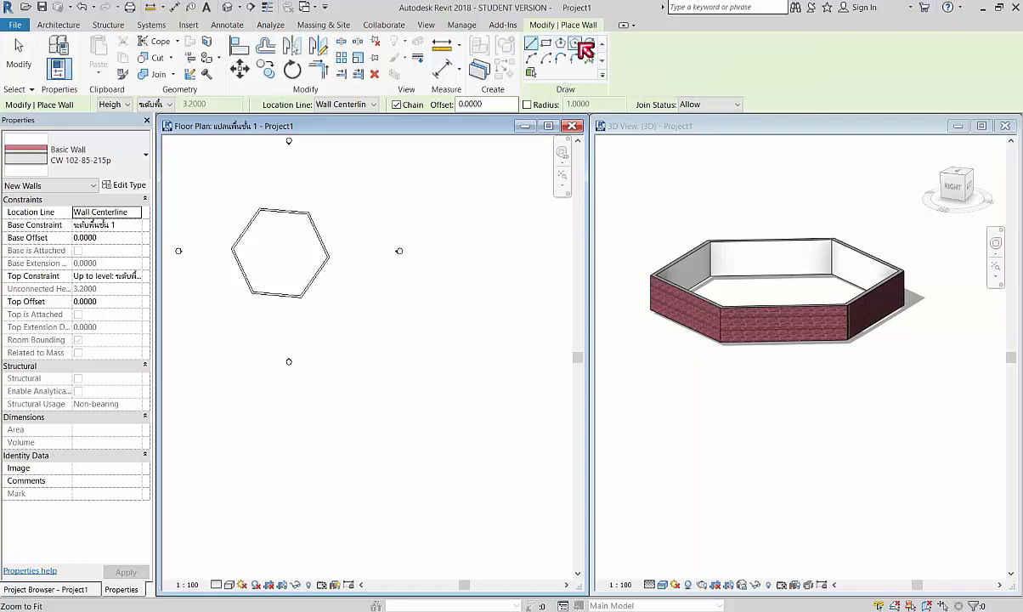
left_click(578, 45)
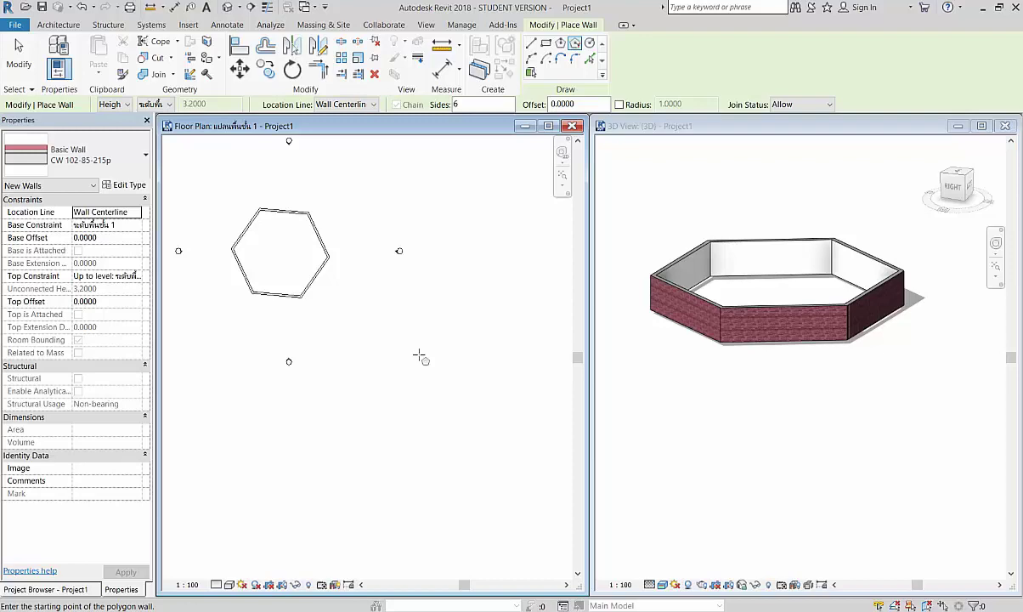
left_click(419, 355)
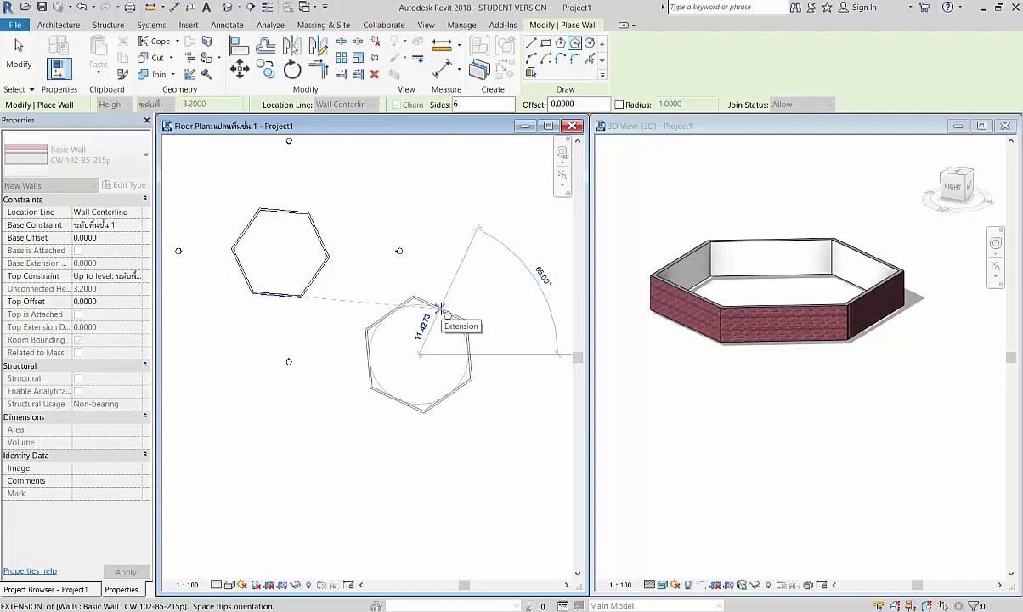
type("11")
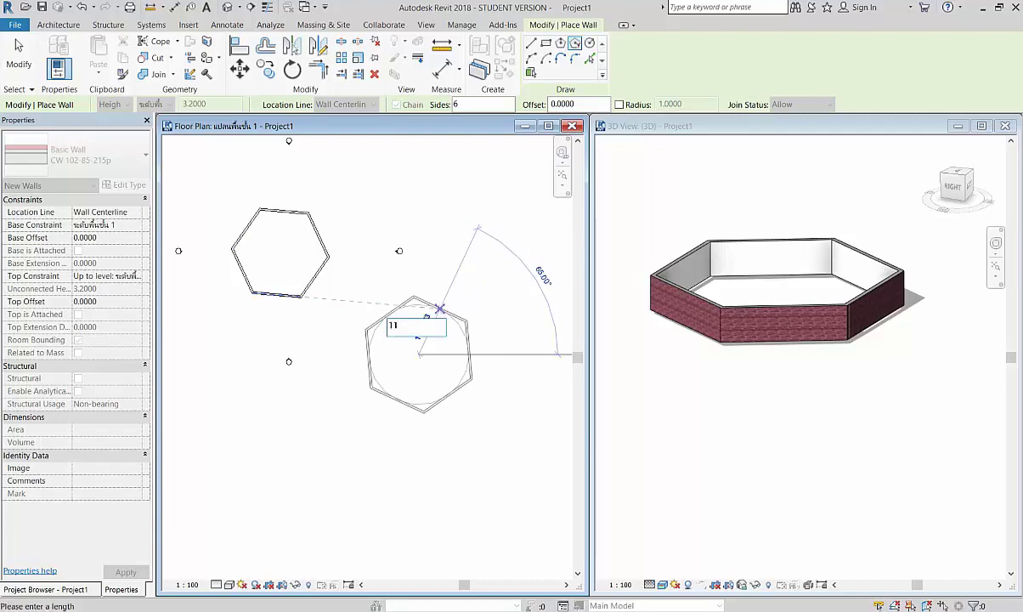
key("Return")
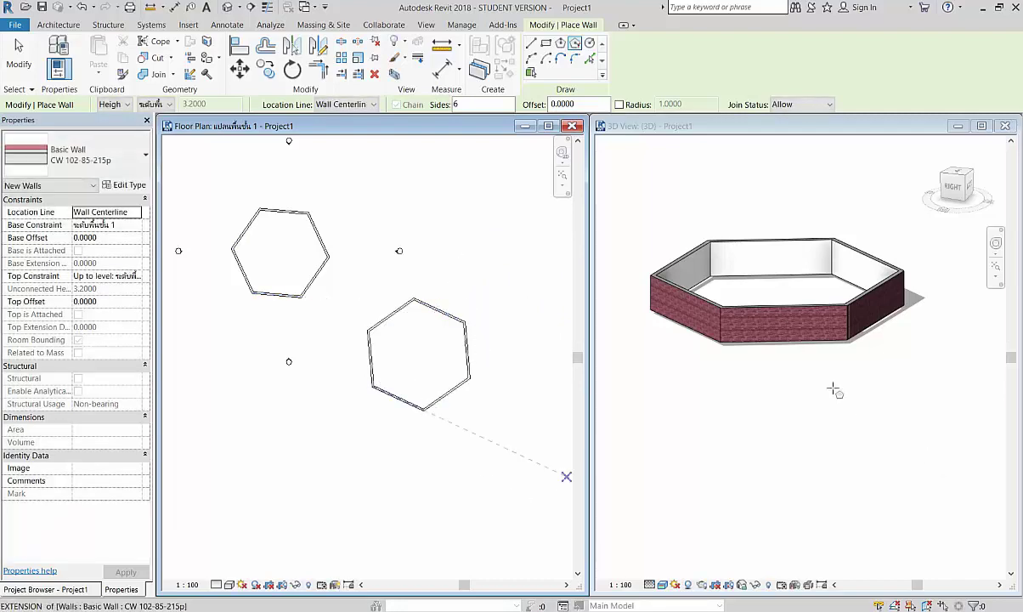
- Place a third hexagonal wall of radius 15 lower on the plan, then finish the wall tool
mouse_move(833, 389)
middle_mouse_down("shift")
mouse_move(815, 372)
mouse_move(726, 402)
mouse_move(748, 371)
middle_mouse_up("shift")
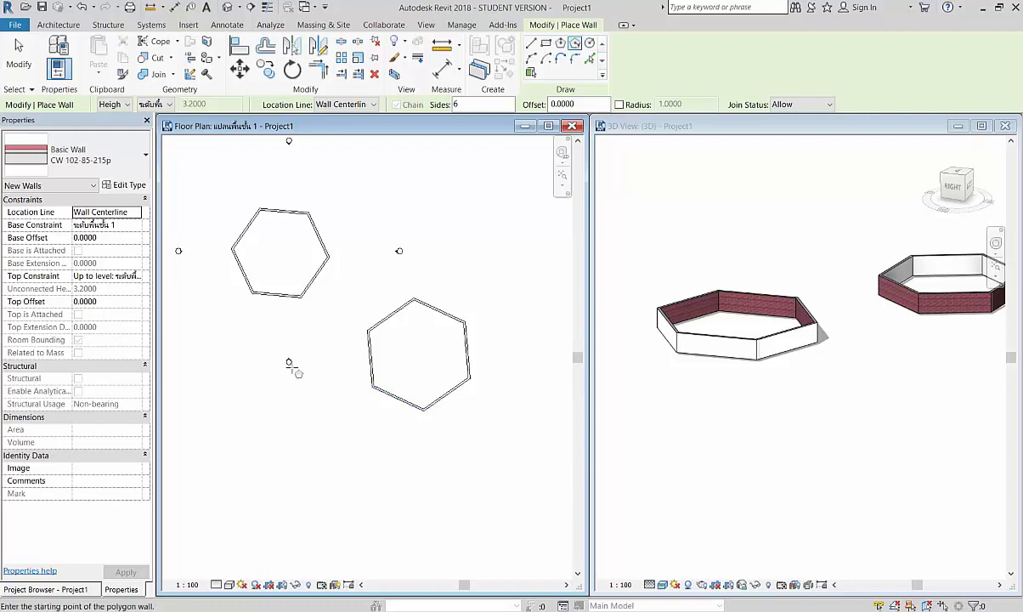
left_click(405, 468)
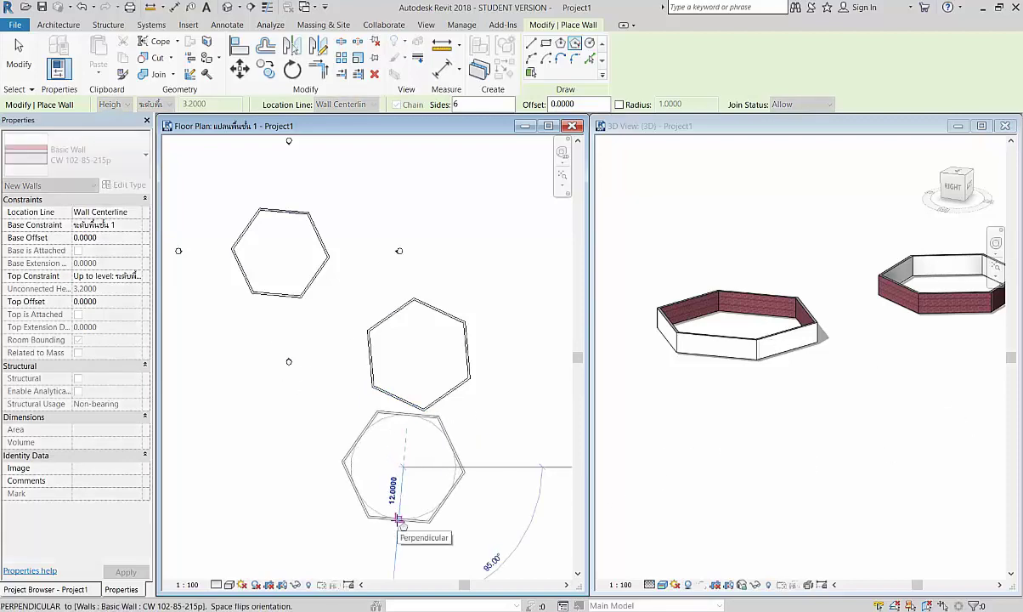
type("15")
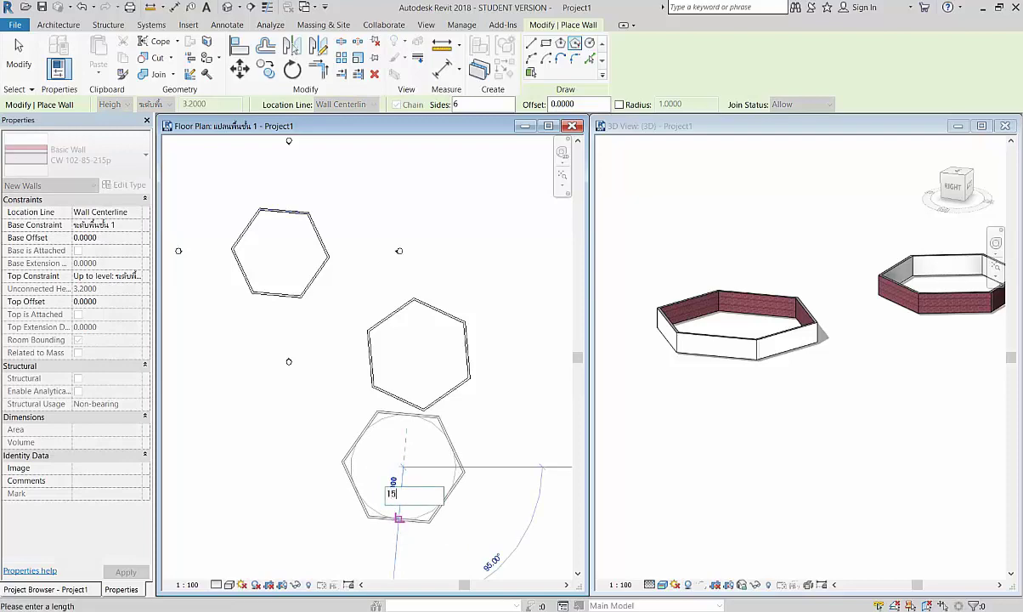
key("Return")
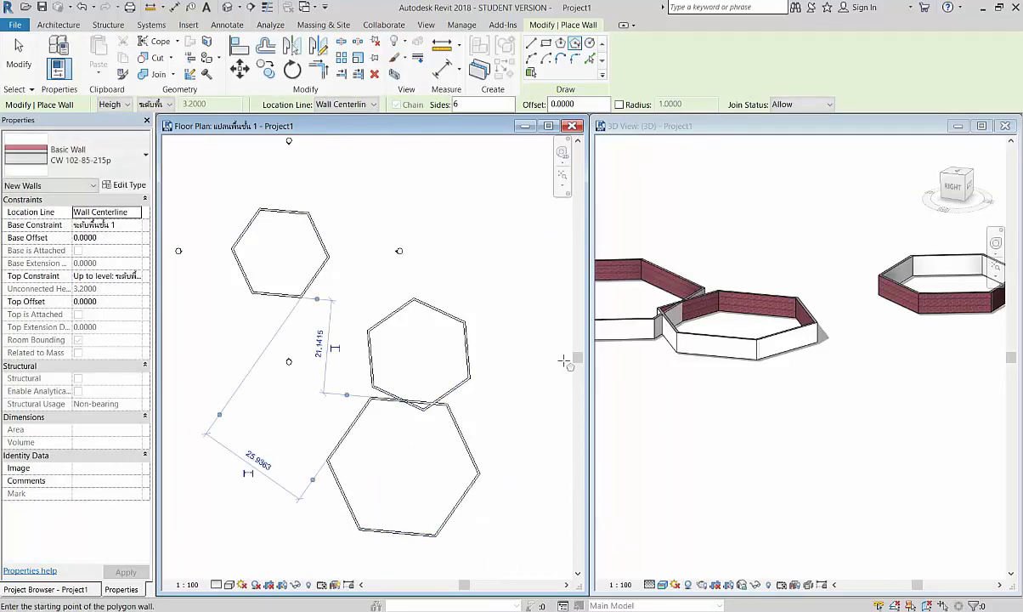
scroll(714, 399, "up", 2)
scroll(738, 372, "down", 5)
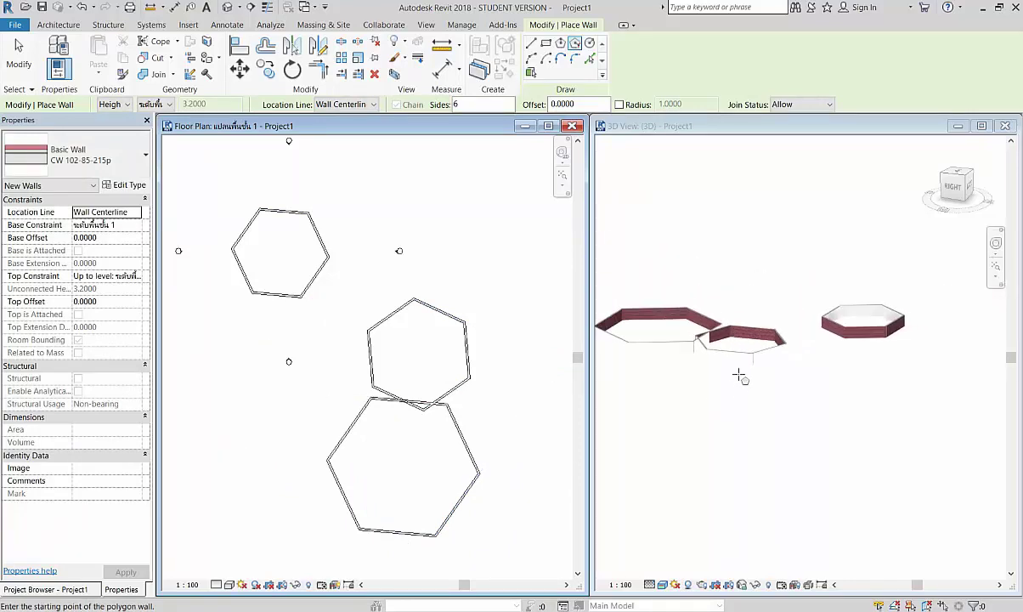
scroll(776, 412, "up", 2)
scroll(783, 400, "up", 2)
left_click(906, 361)
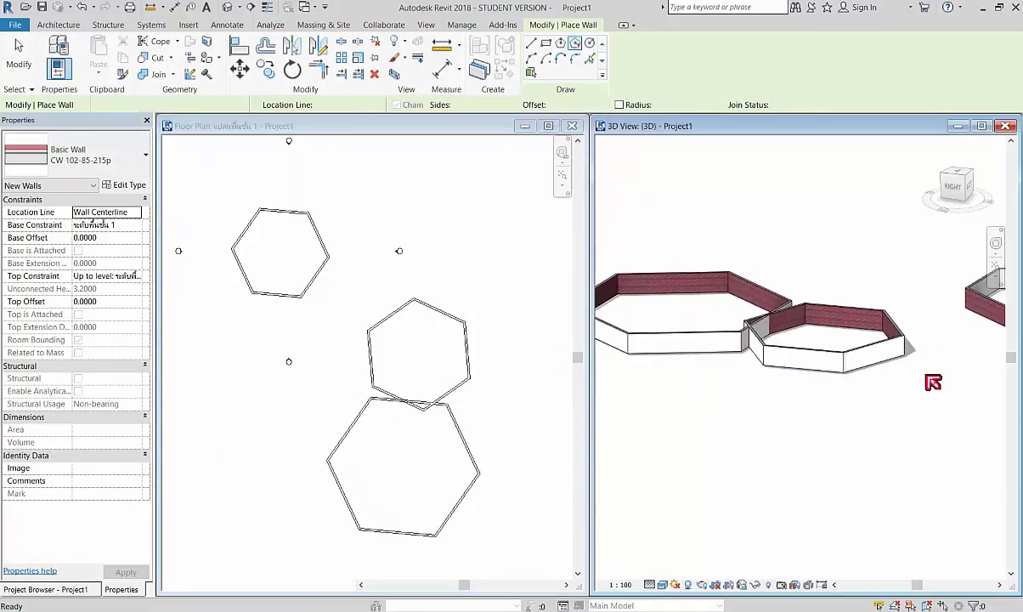
key("Escape")
key("Escape")
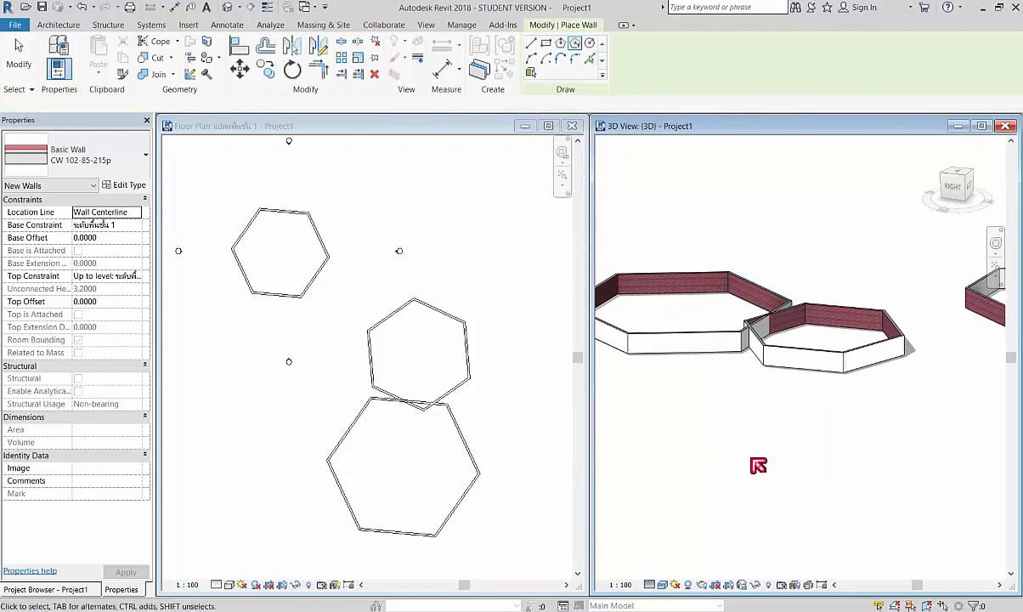
- Select all instances of the wall type, then clear that selection
left_click(823, 350)
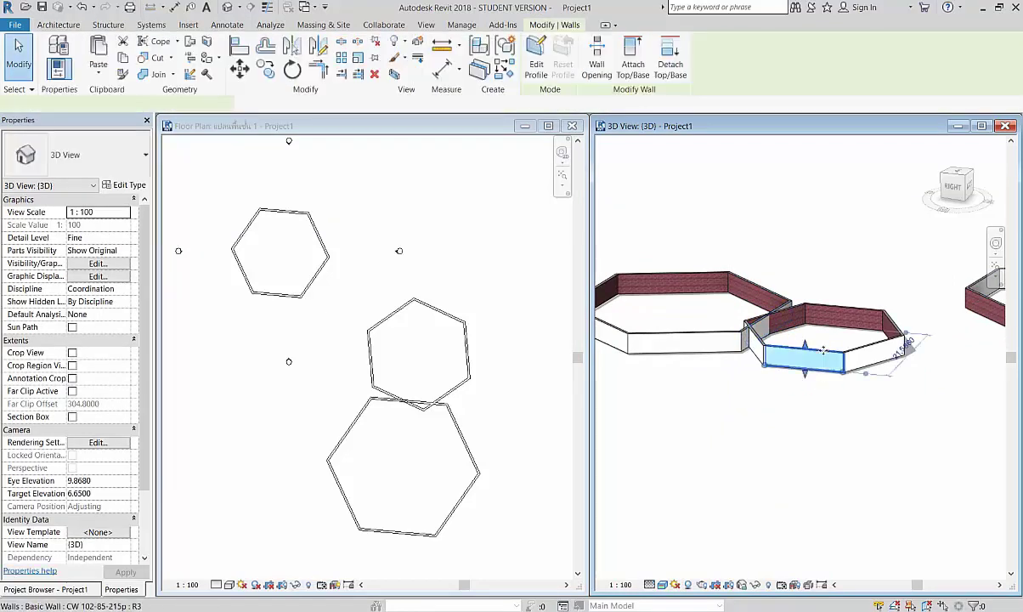
right_click(810, 358)
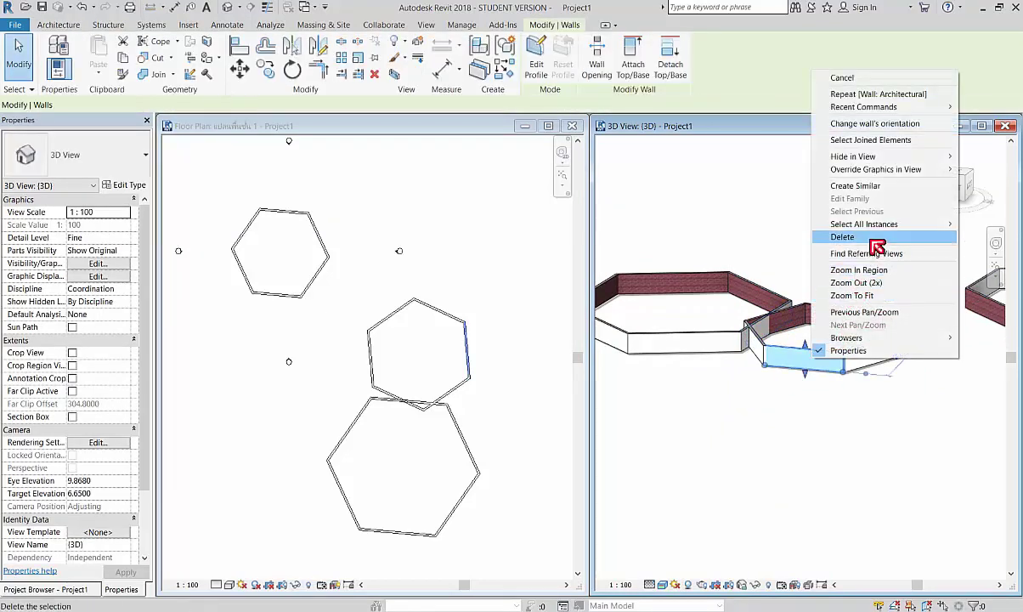
mouse_move(863, 224)
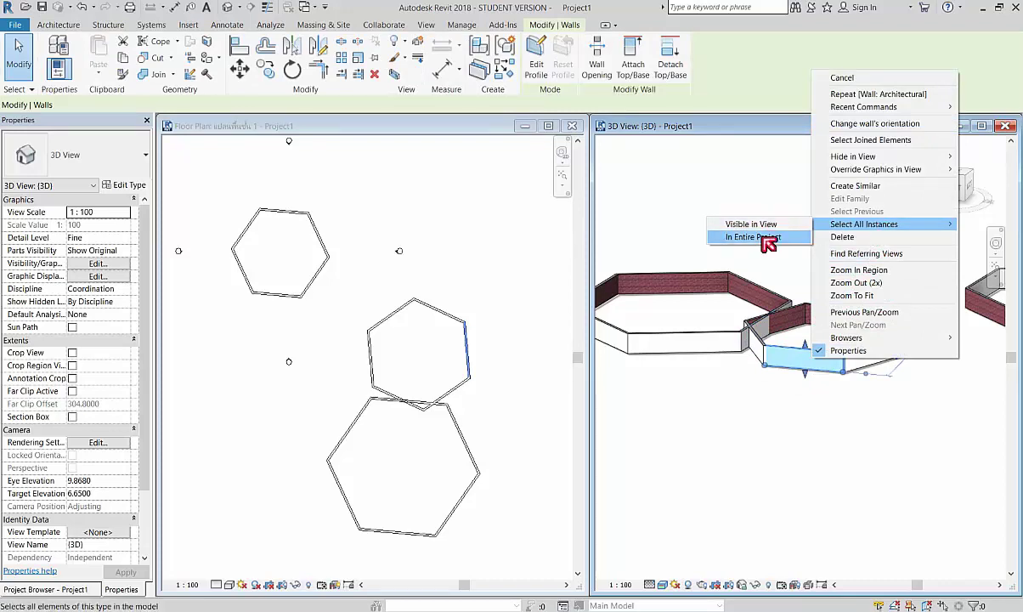
left_click(761, 241)
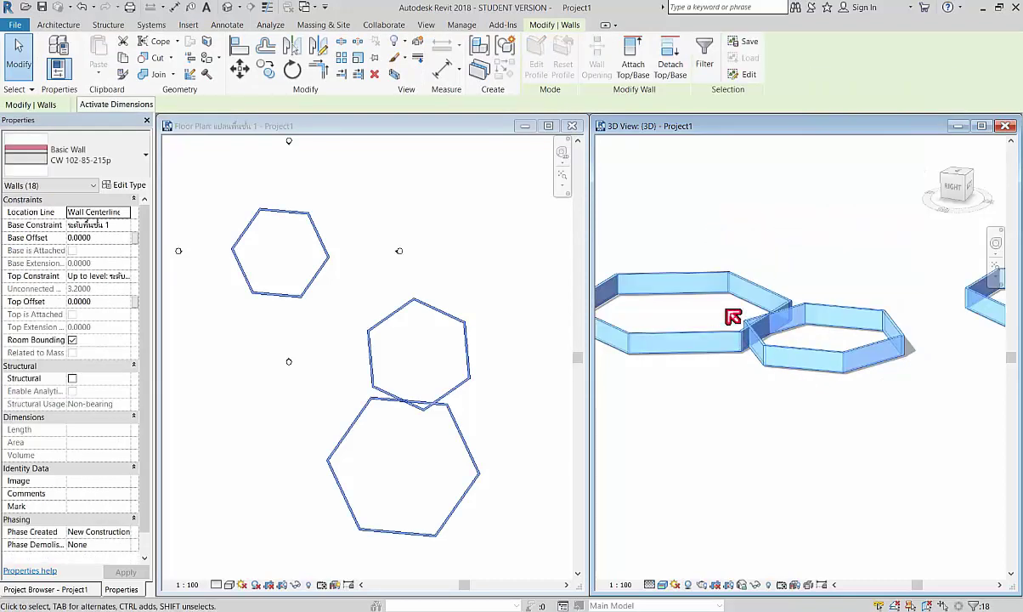
left_click(817, 411)
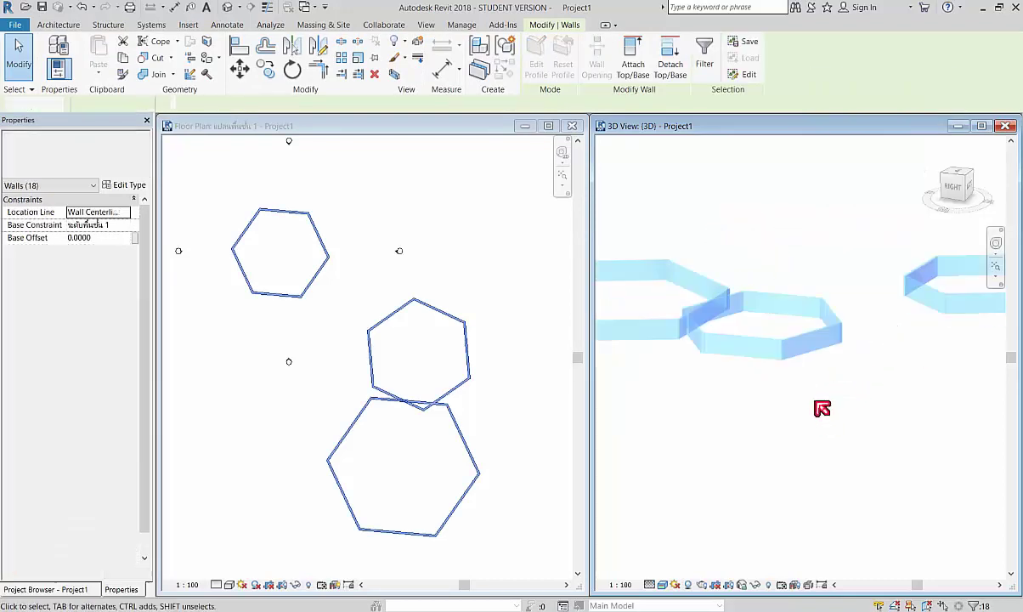
- Select the six walls of the radius 11 hexagon individually, then clear the selection
left_click(821, 341)
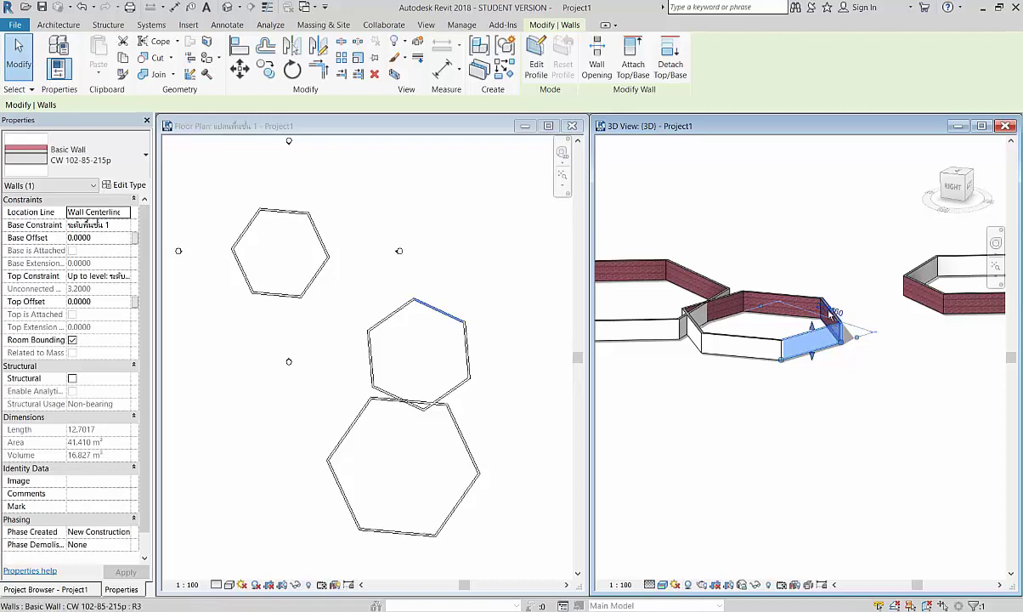
left_click(831, 319, "ctrl")
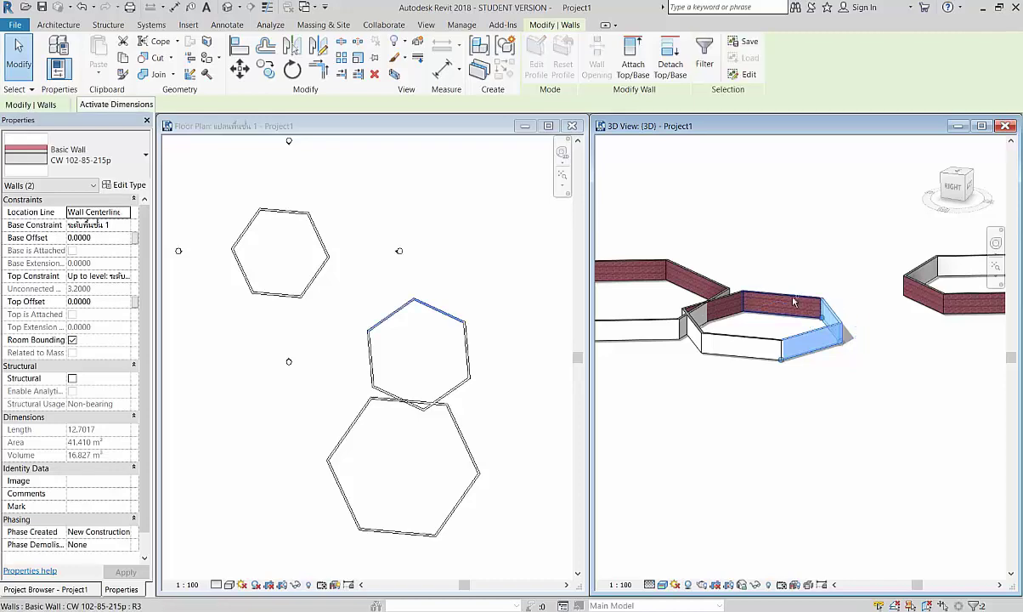
left_click(786, 304, "ctrl")
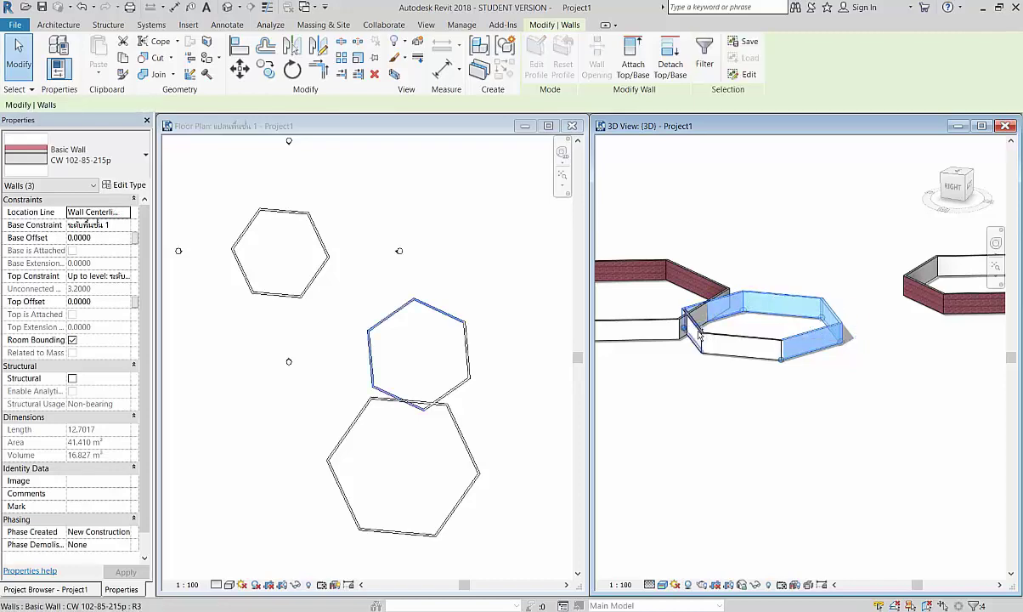
left_click(692, 329, "ctrl")
left_click(722, 350, "ctrl")
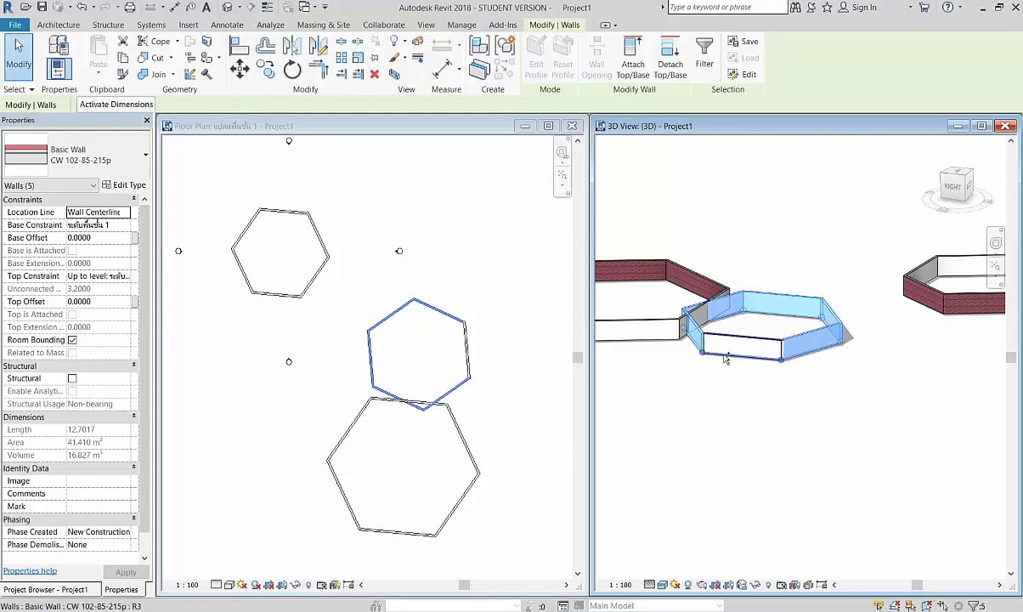
left_click(749, 351, "ctrl")
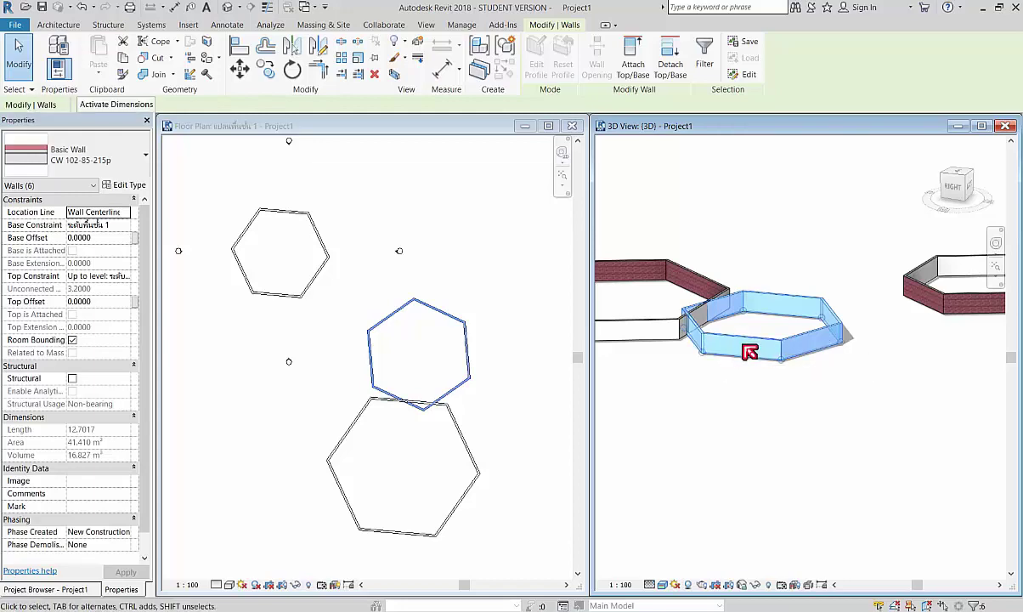
left_click(774, 468)
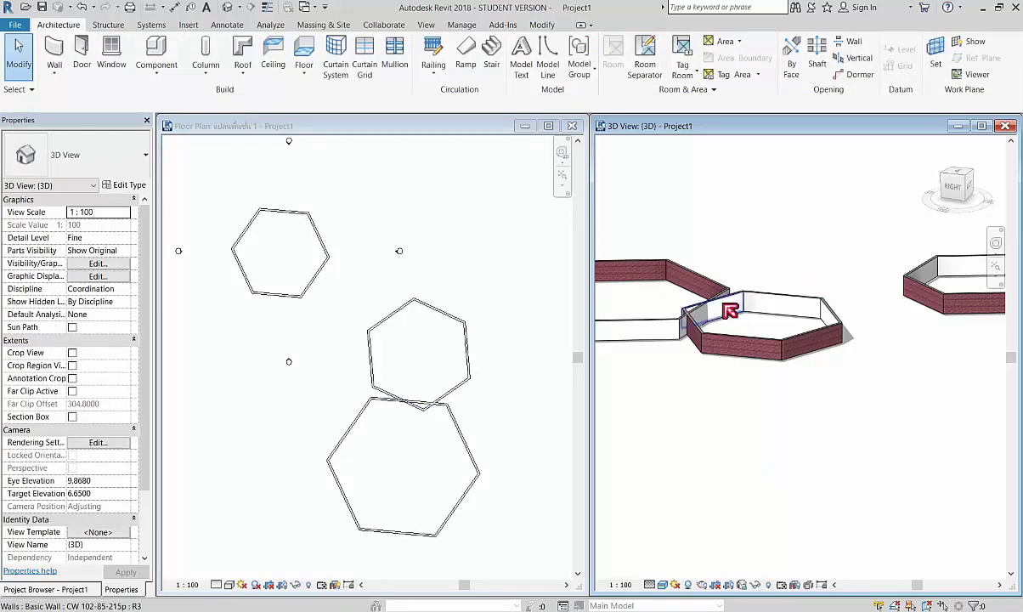
- Close the first-floor plan window
middle_click_drag(783, 320, 791, 313, "shift")
scroll(791, 314, "down", 2)
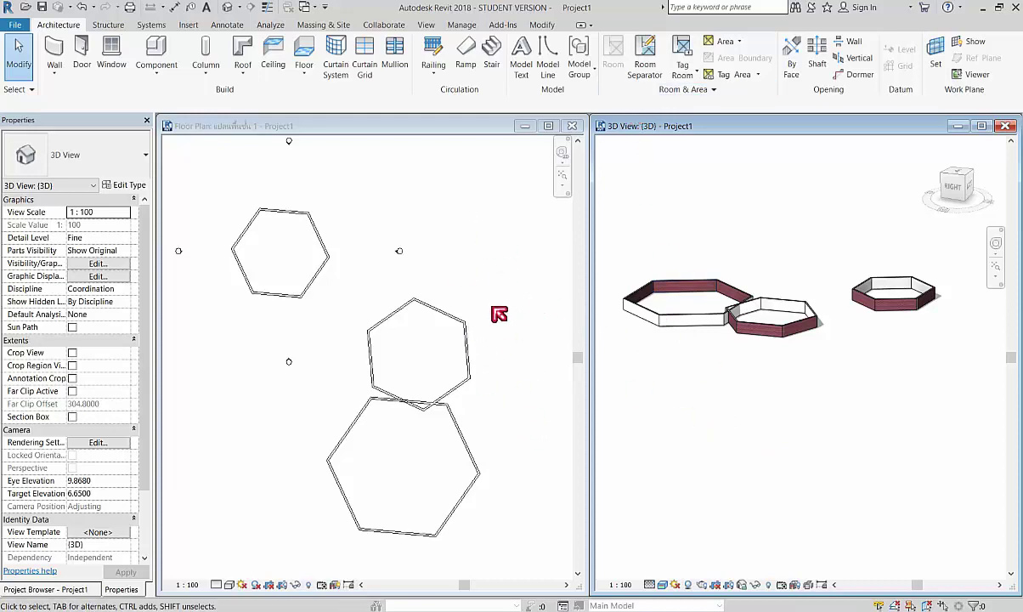
left_click(451, 263)
scroll(459, 260, "down", 3)
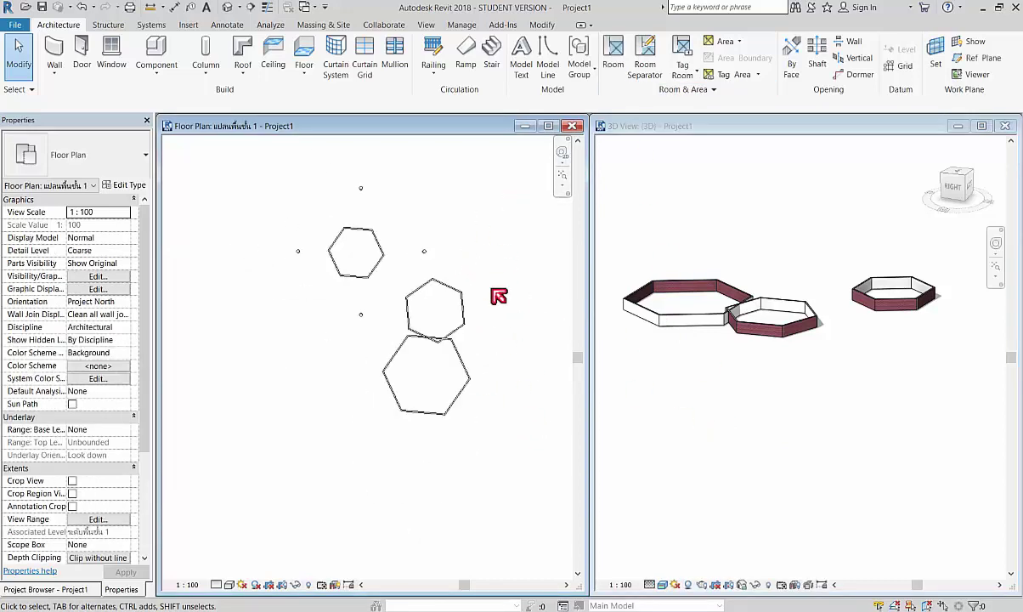
middle_click_drag(489, 286, 418, 294)
left_click(562, 129)
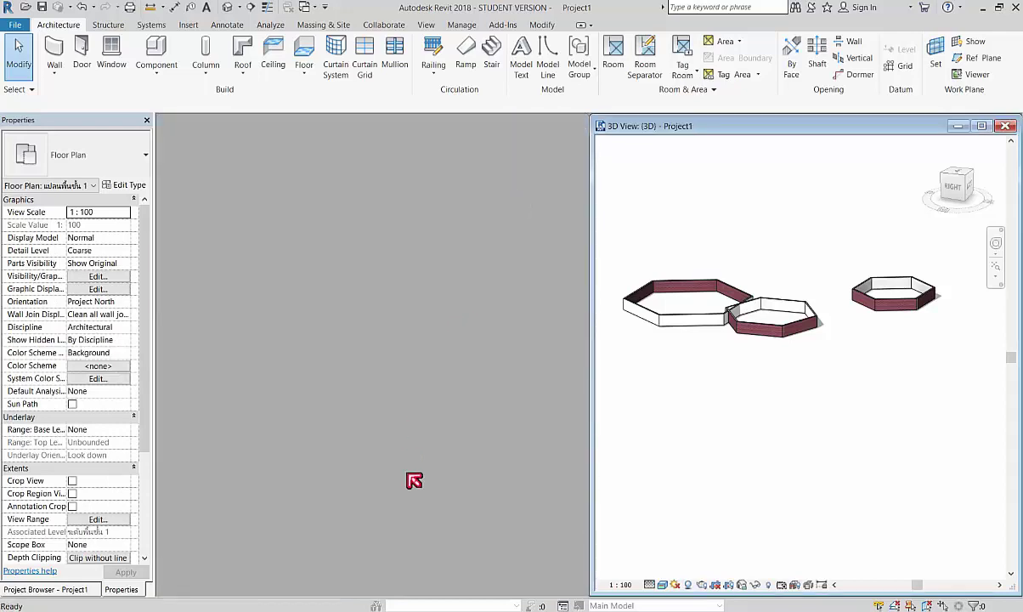
- Open the roof floor plan, tile it beside the 3D view, and zoom it to fit
left_click(45, 589)
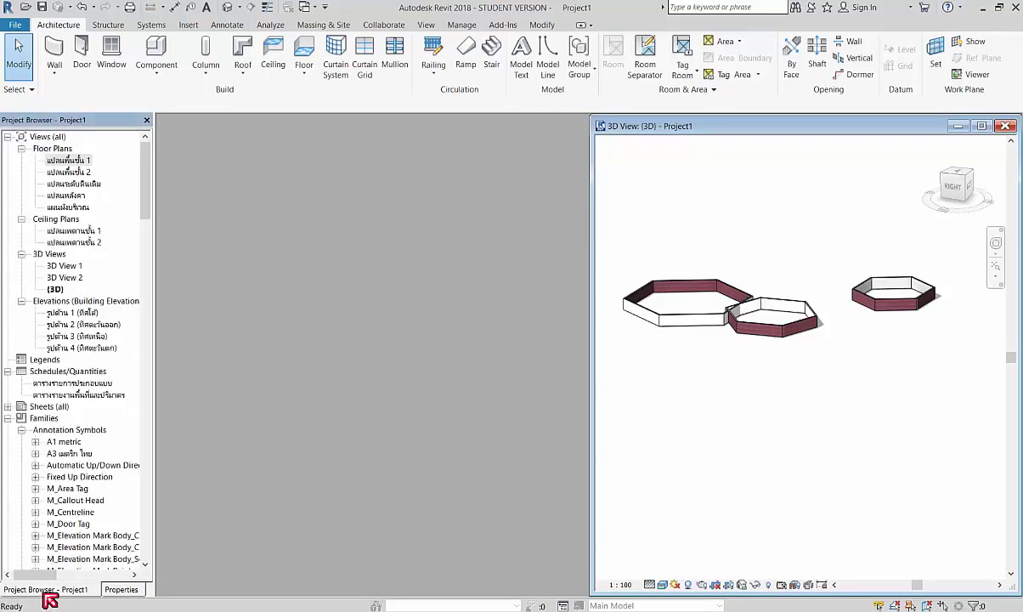
double_click(73, 196)
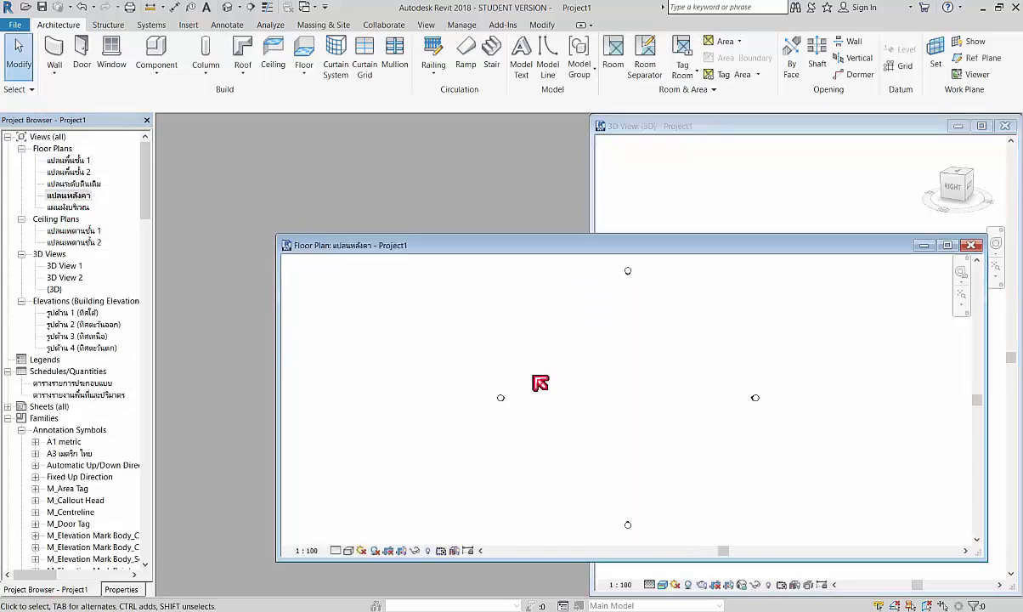
left_click_drag(561, 251, 441, 220)
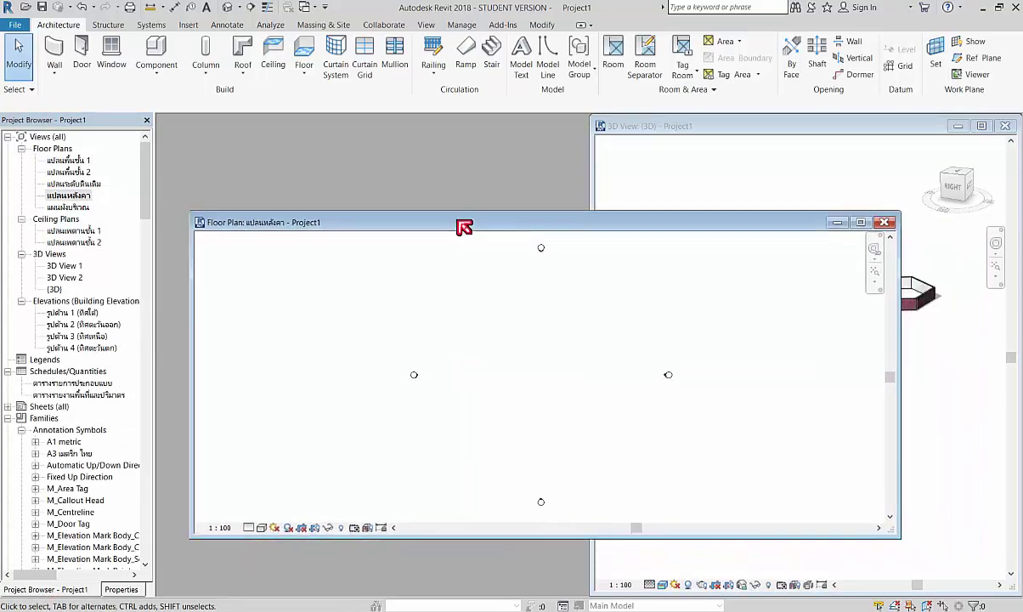
left_click(429, 26)
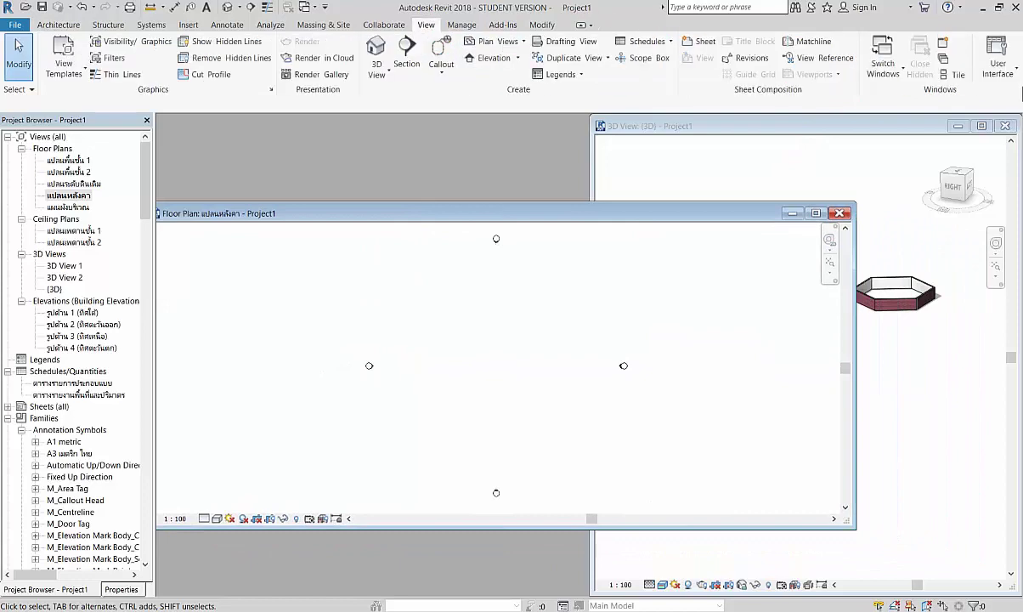
left_click(950, 74)
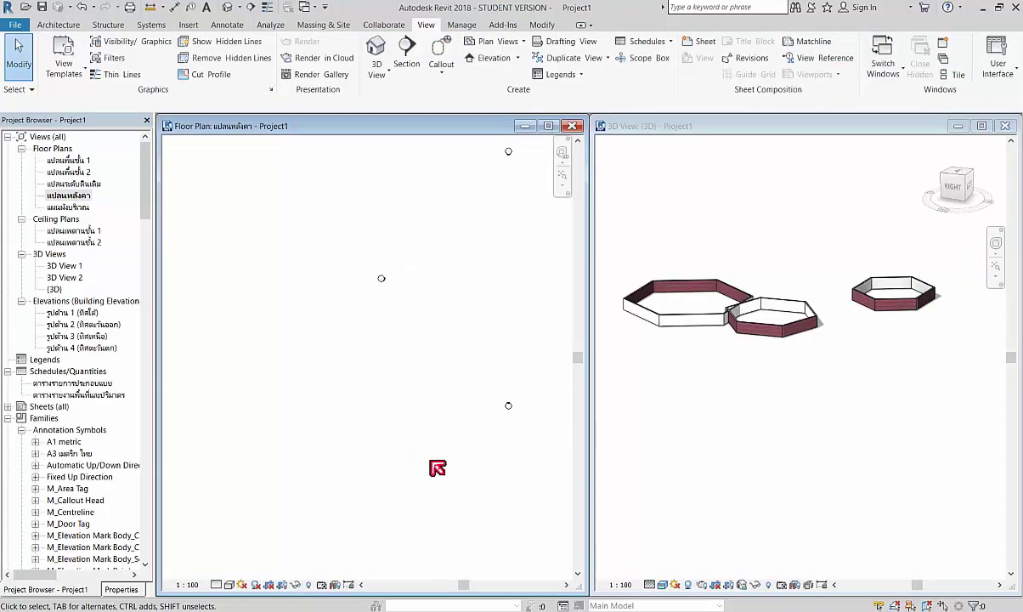
key("z")
key("f")
scroll(472, 316, "up", 2)
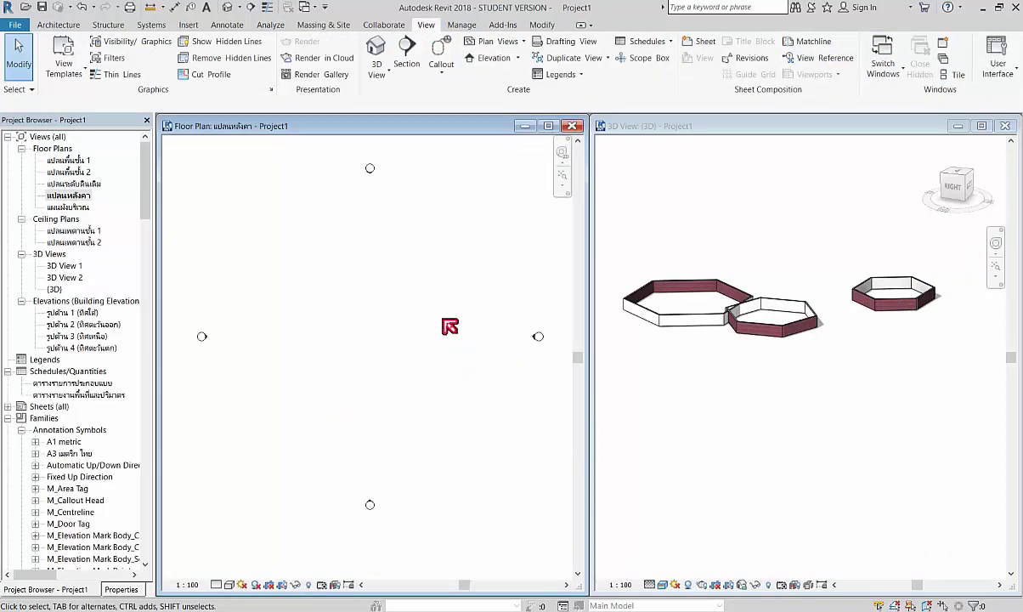
middle_click_drag(444, 318, 420, 316)
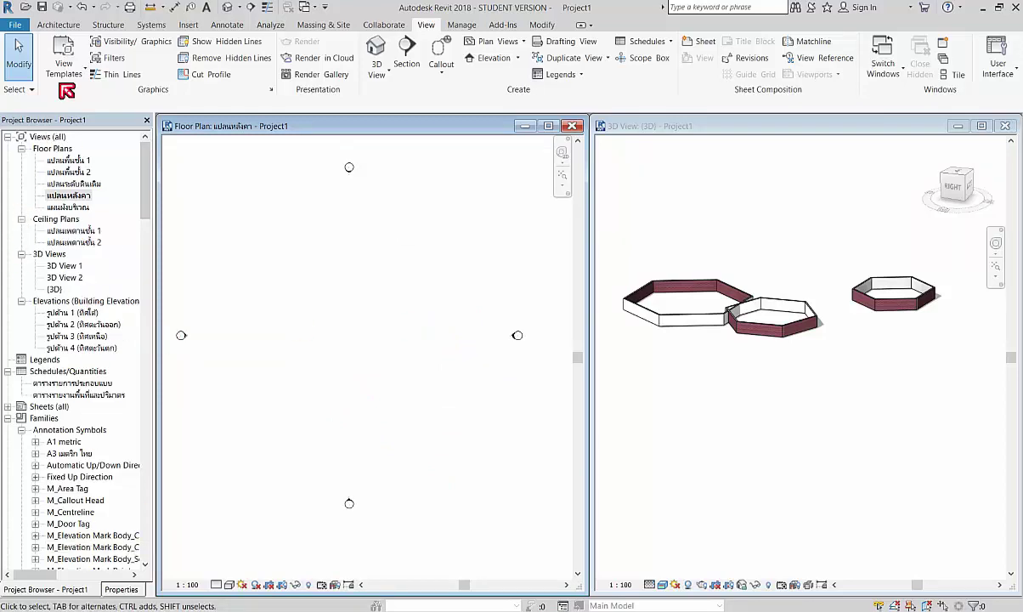
- Create a roof by footprint as an inscribed hexagon of radius 12 centred on the right-hand walls
left_click(57, 25)
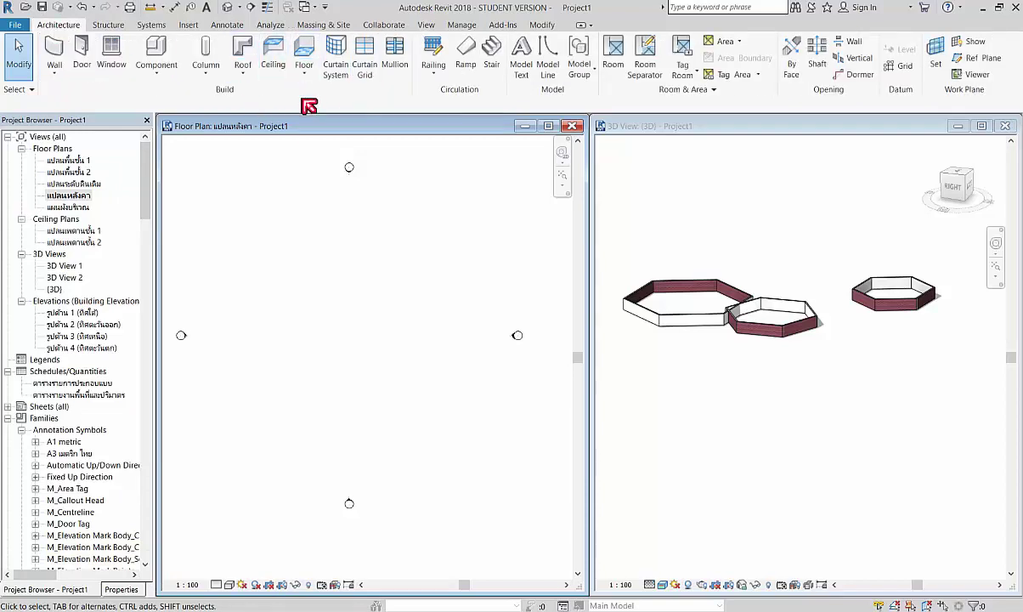
left_click(253, 52)
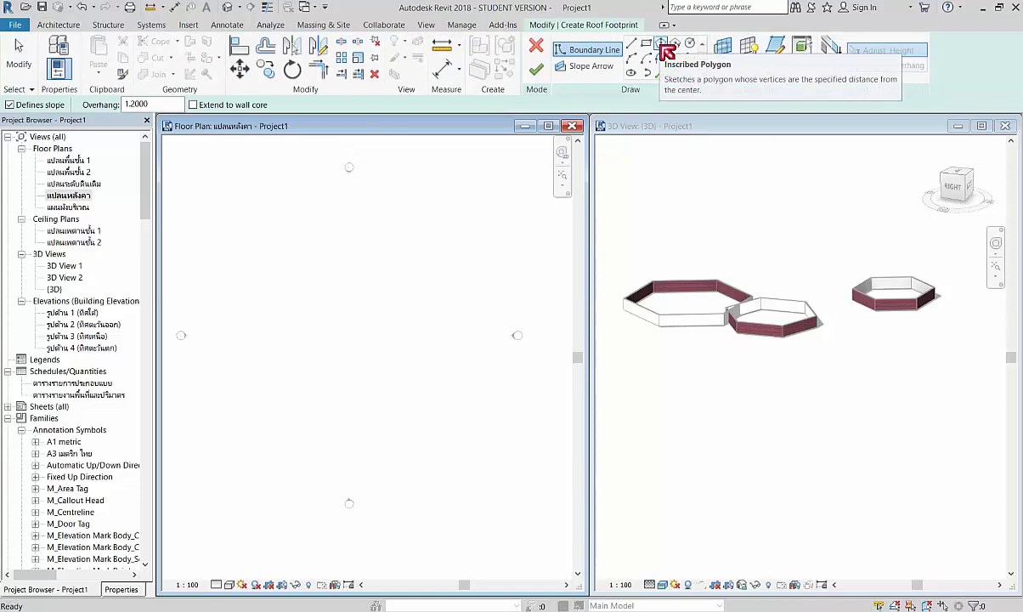
left_click(661, 44)
left_click(352, 355)
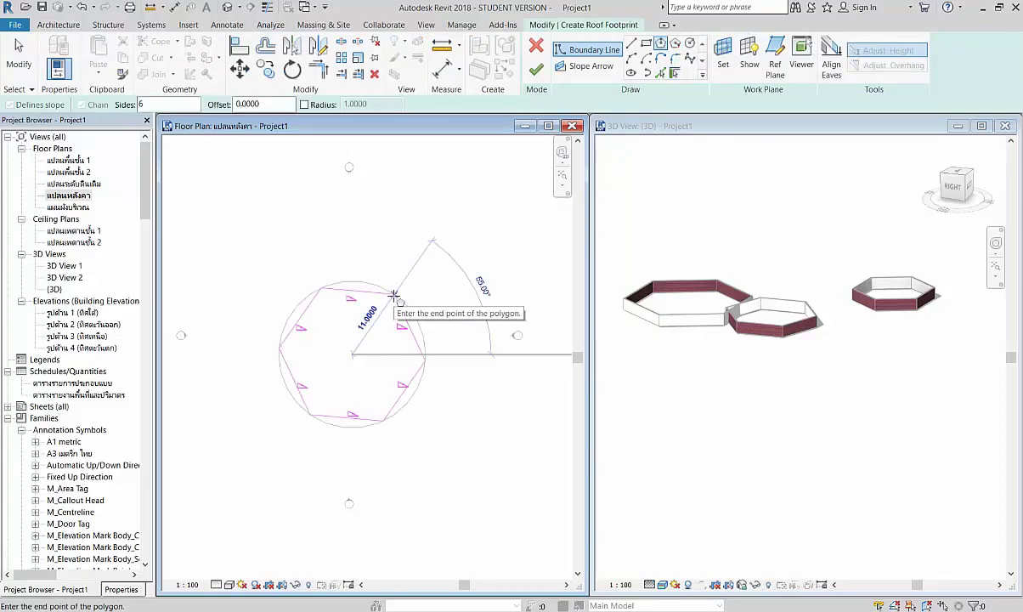
type("12")
key("Return")
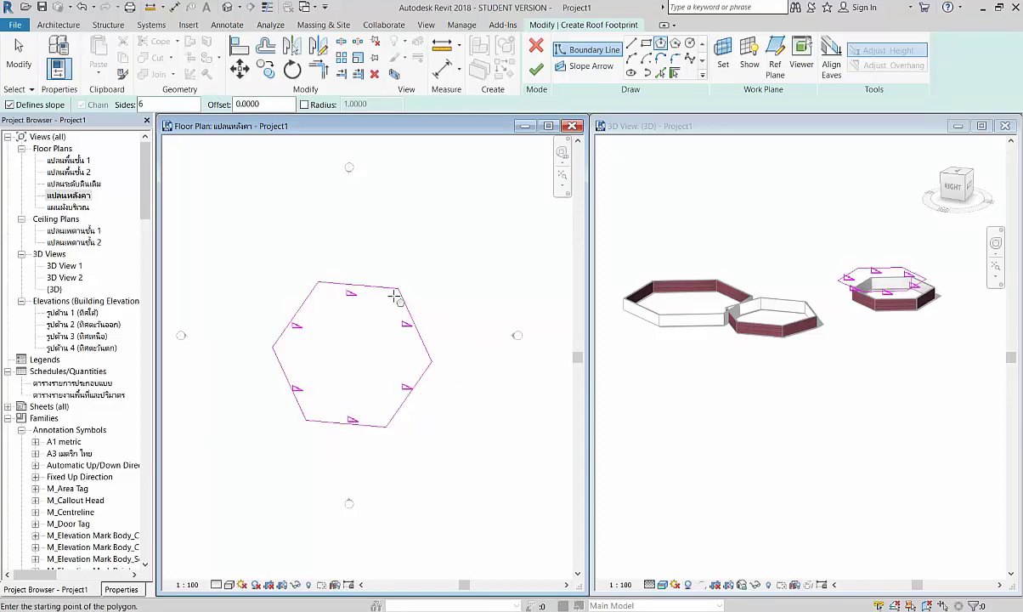
left_click(538, 72)
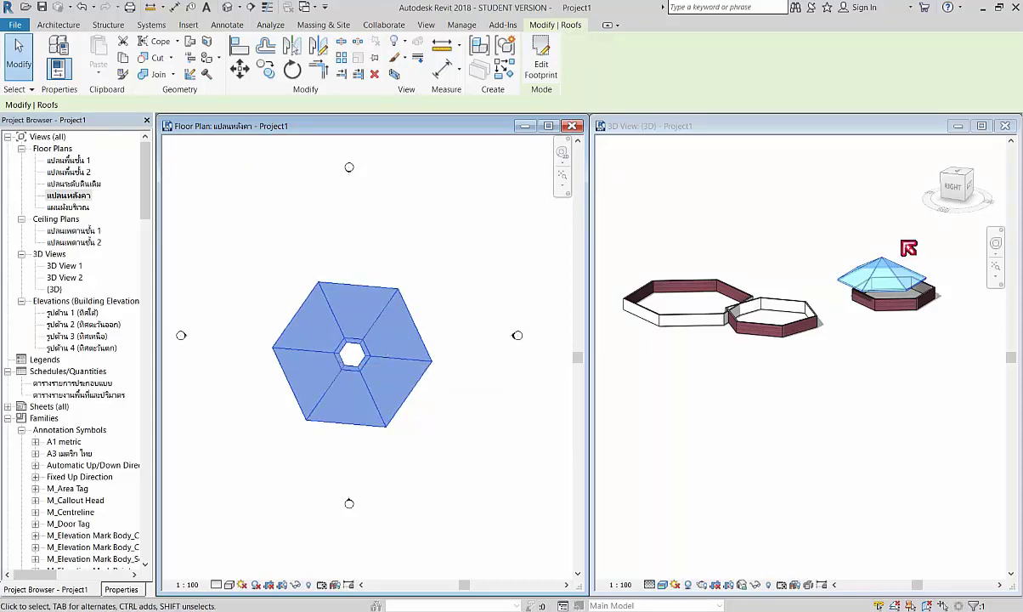
scroll(907, 274, "up", 2)
scroll(902, 304, "up", 3)
key("Escape")
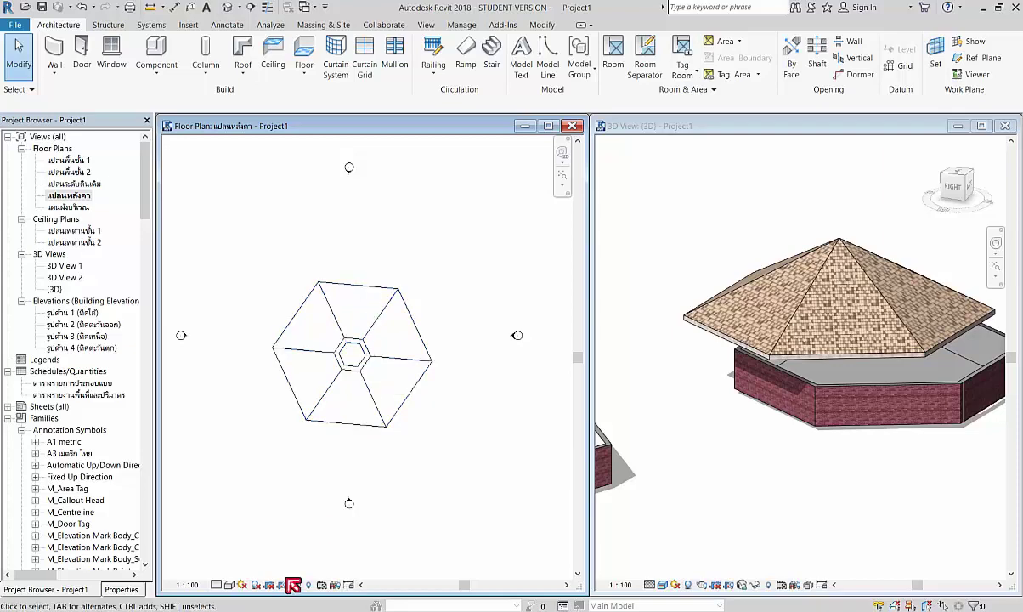
left_click(120, 589)
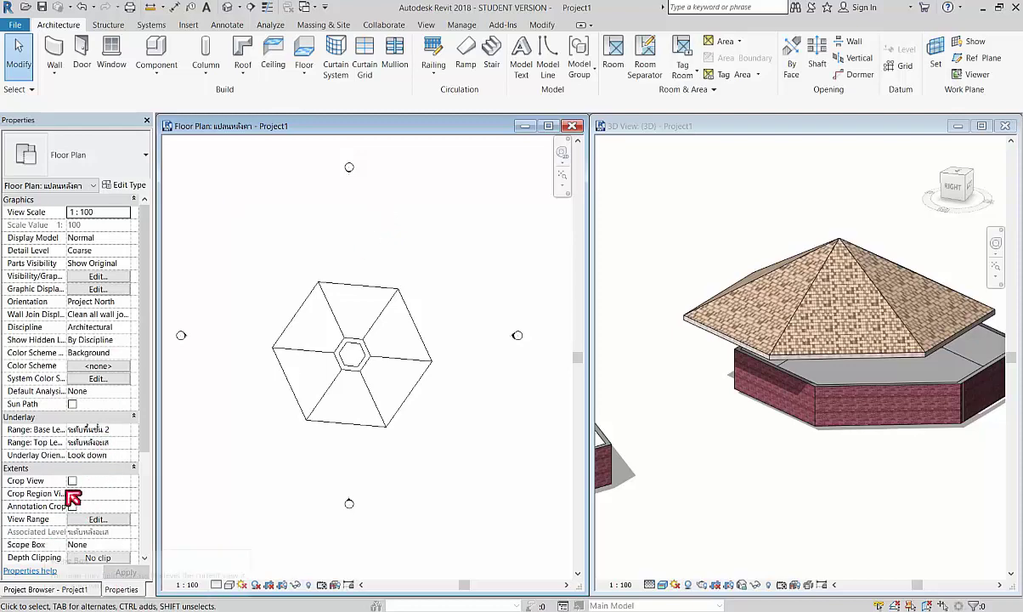
- Set the roof plan's view range cut plane offset to 1, then zoom to check the roof
left_click(98, 519)
type("1")
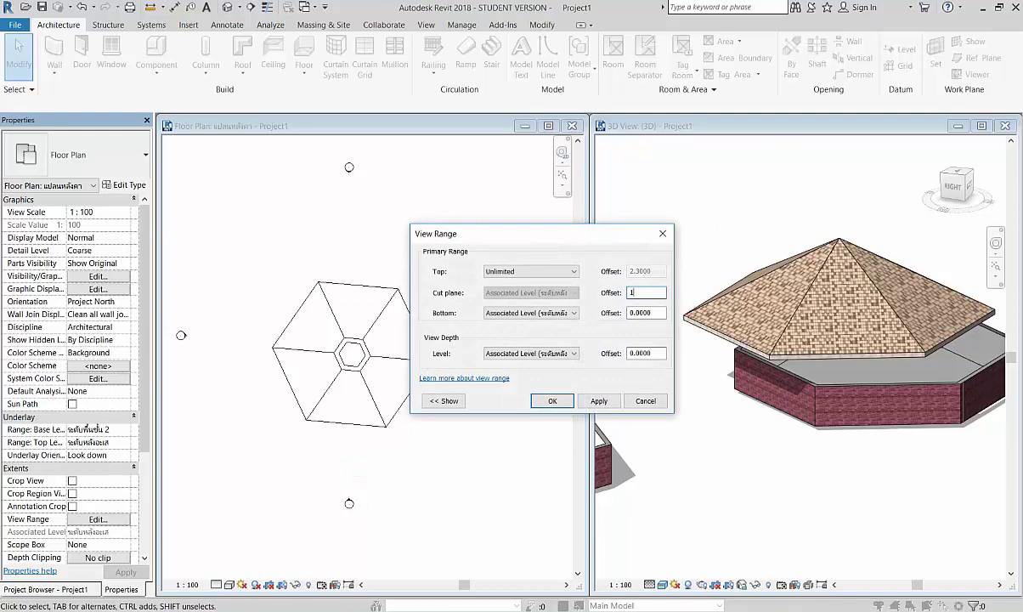
key("Return")
scroll(348, 365, "up", 2)
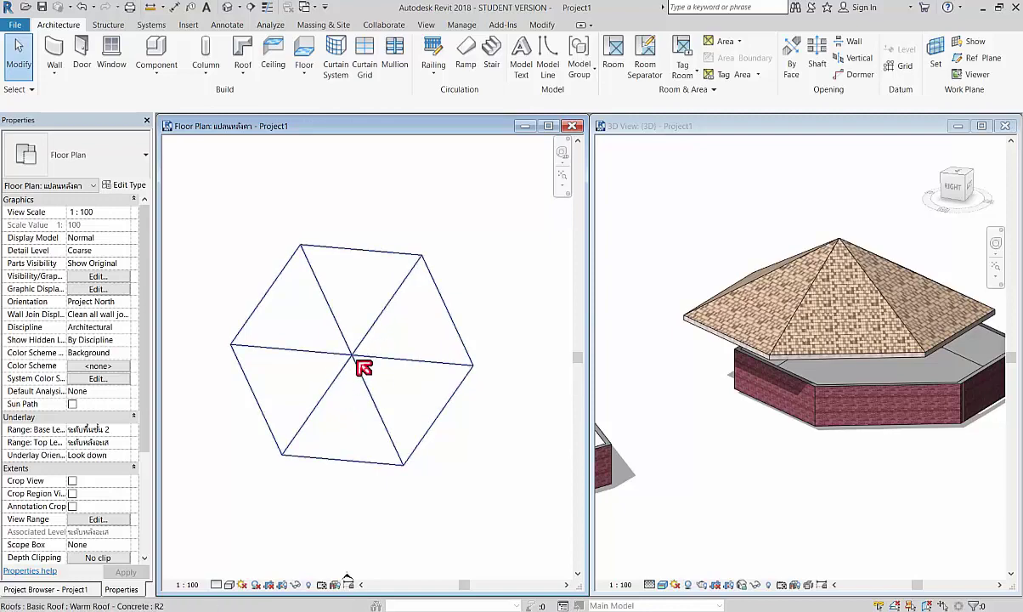
scroll(356, 362, "down", 3)
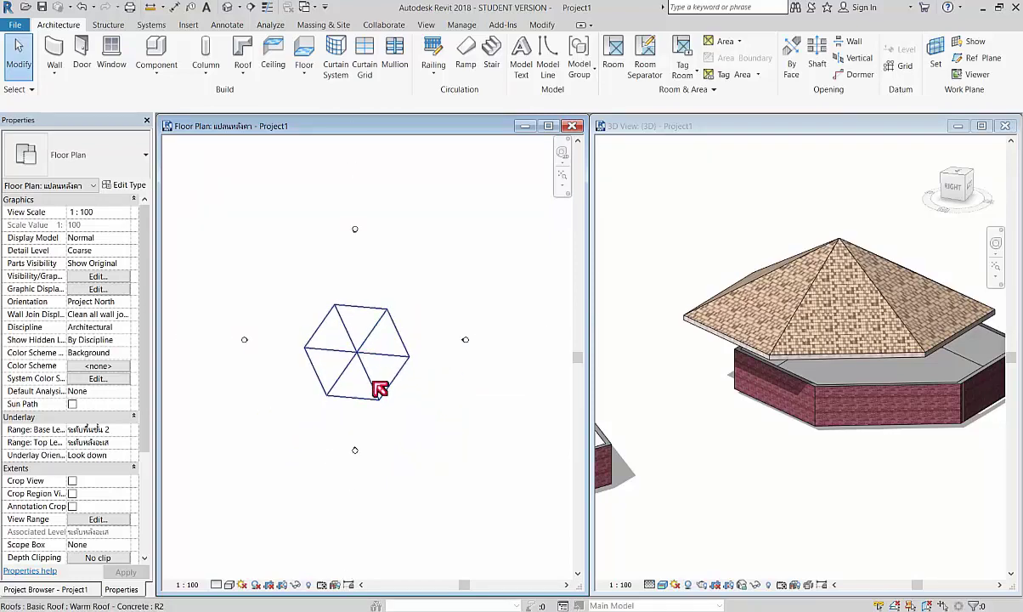